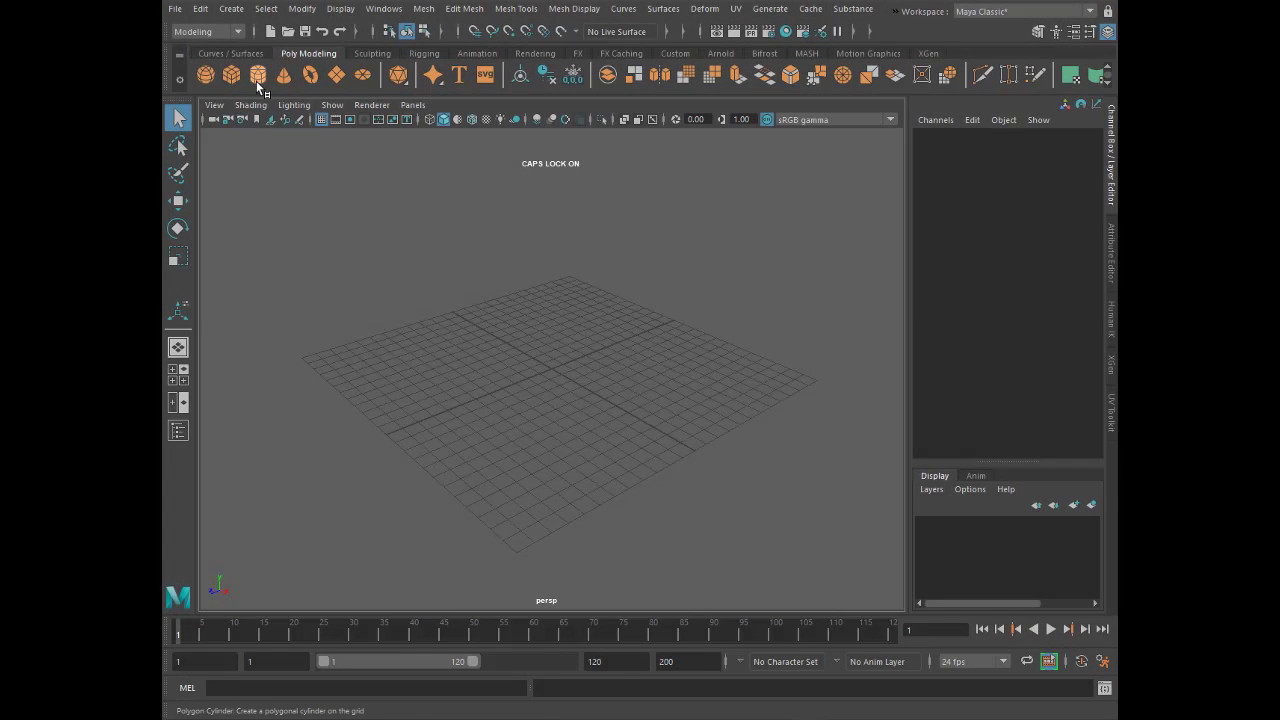
# - Create a polygon cylinder with 16 axis subdivisions
pyautogui.click(256, 81)
pyautogui.scroll(3, 470, 335)
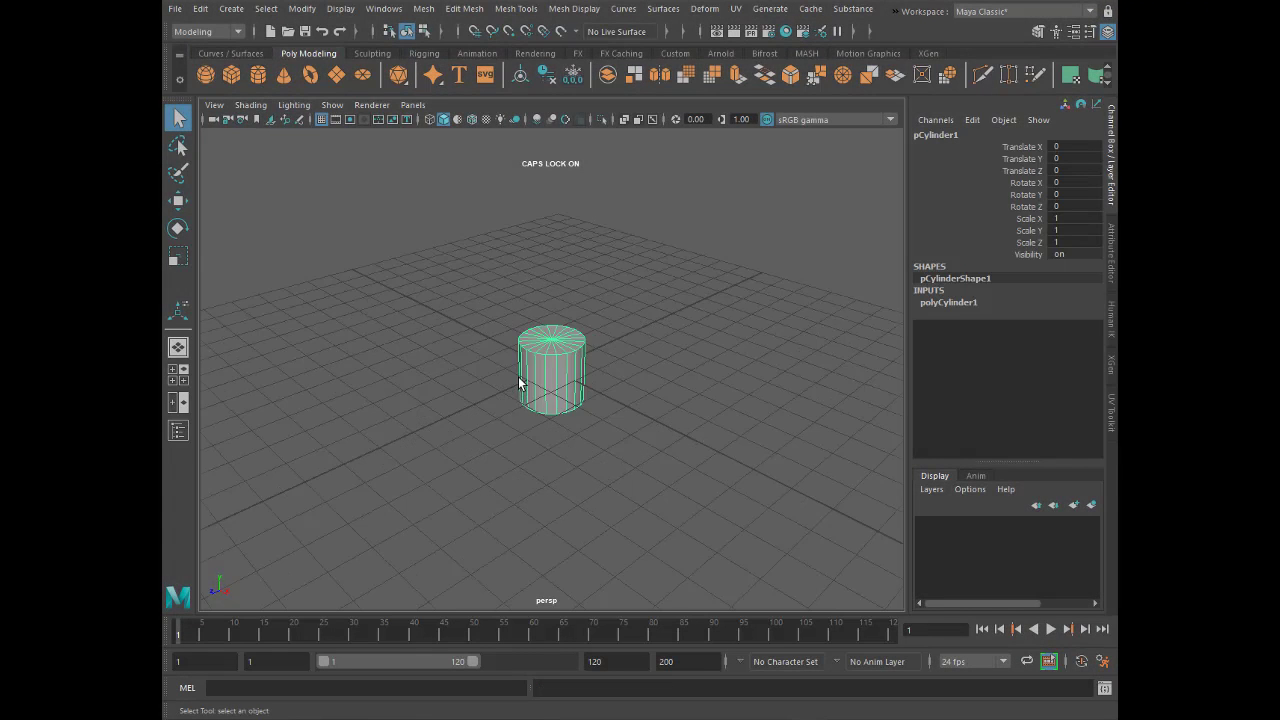
pyautogui.scroll(3, 590, 368)
pyautogui.click(955, 301)
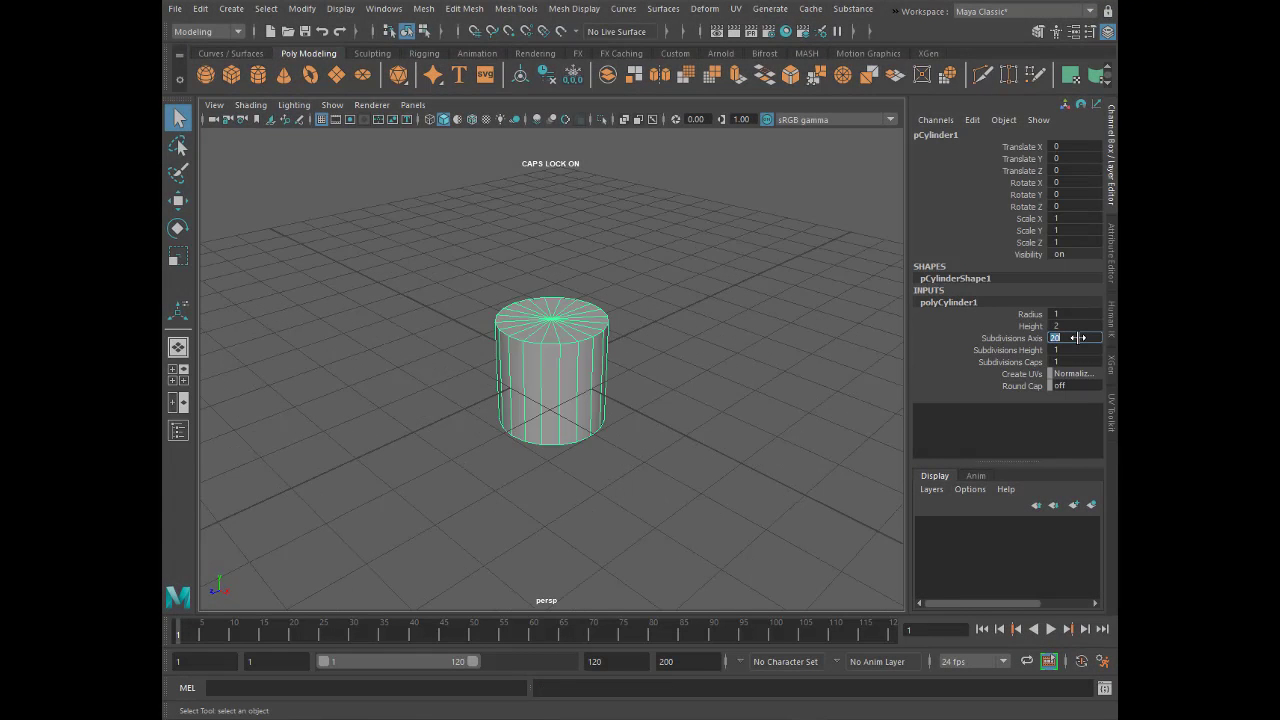
pyautogui.write('16')
pyautogui.click(1057, 338)
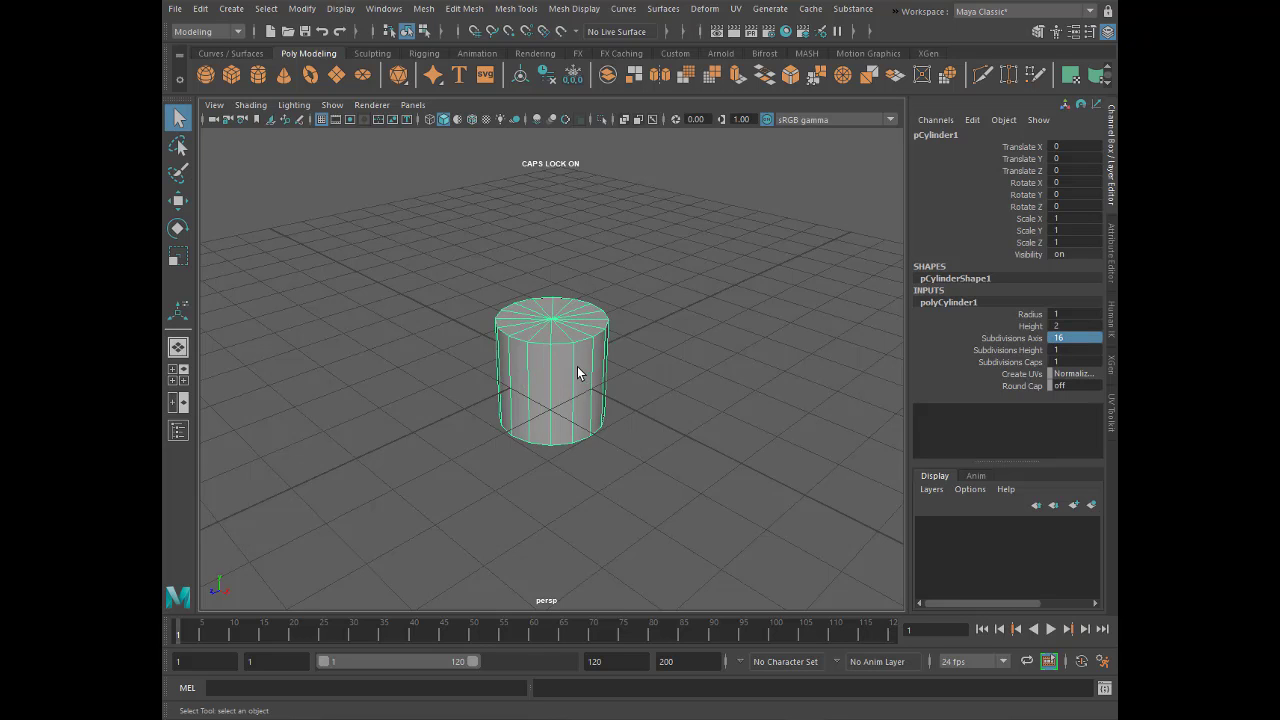
# - Select the cylinder's top faces and delete them so the top is open
pyautogui.keyDown('alt'); pyautogui.moveTo(561, 340); pyautogui.dragTo(555, 290); pyautogui.keyUp('alt')
pyautogui.moveTo(437, 287); pyautogui.dragTo(652, 489)
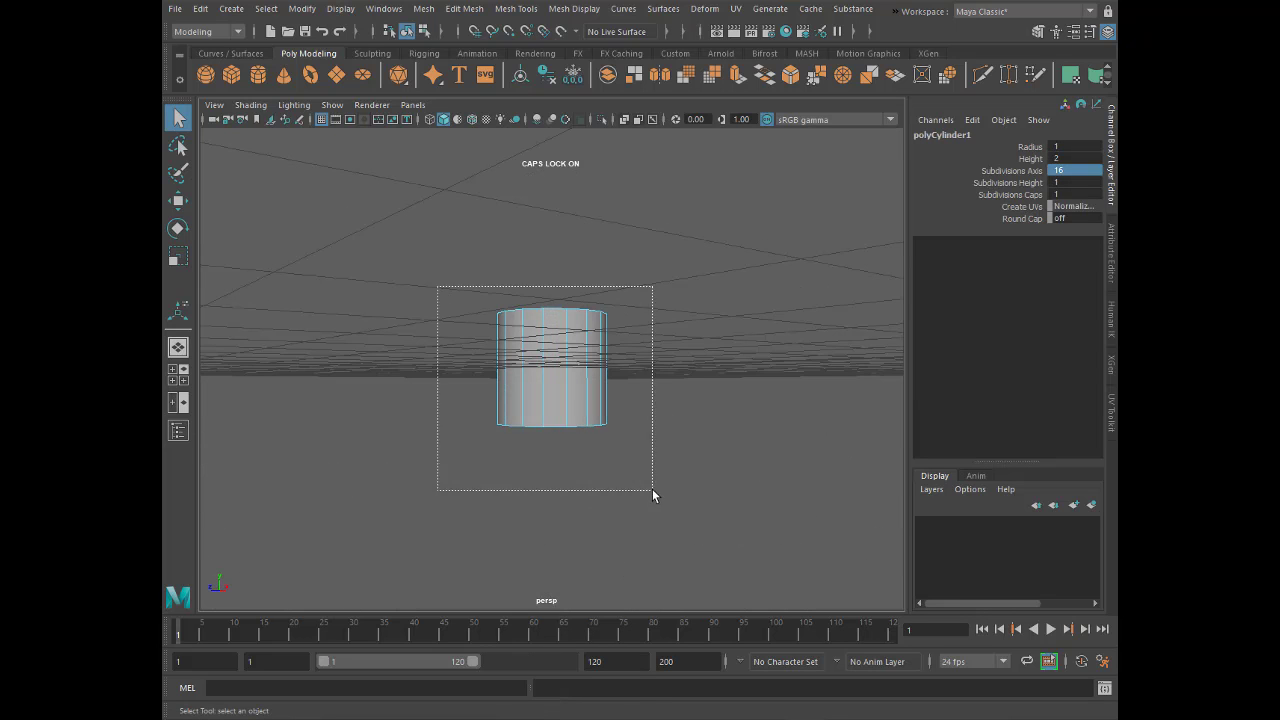
pyautogui.keyDown('alt'); pyautogui.moveTo(643, 387); pyautogui.dragTo(621, 416); pyautogui.keyUp('alt')
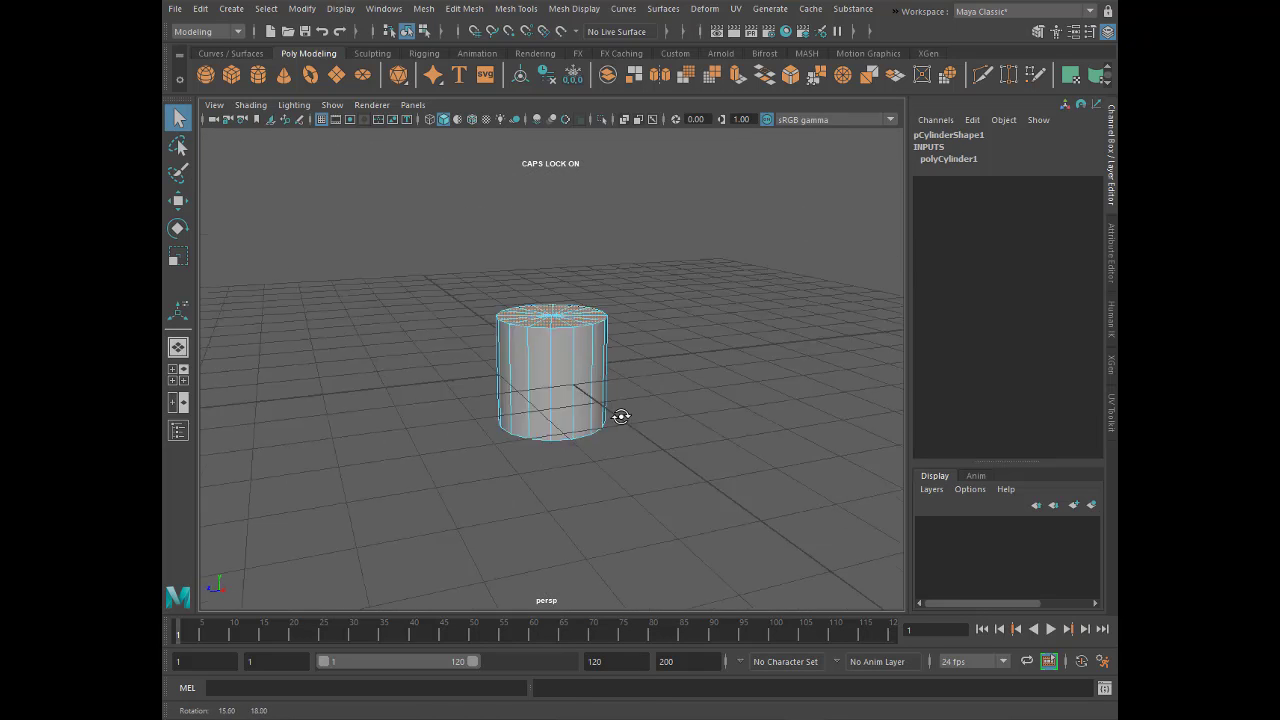
pyautogui.press('Delete')
pyautogui.moveTo(563, 323); pyautogui.dragTo(632, 298, button='right')
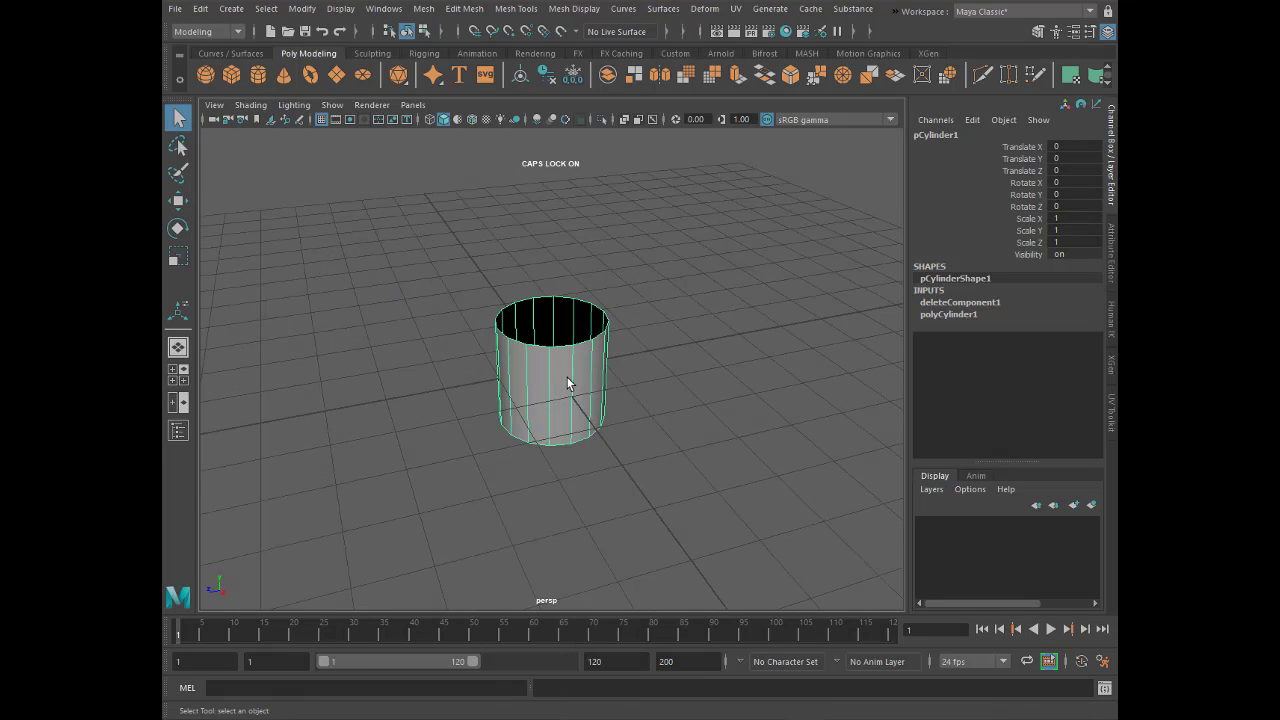
# - Scale the open cylinder into a wide, flat ring
pyautogui.keyDown('alt'); pyautogui.moveTo(567, 383); pyautogui.dragTo(222, 268); pyautogui.keyUp('alt')
pyautogui.click(178, 256)
pyautogui.scroll(3, 434, 380)
pyautogui.keyDown('alt'); pyautogui.moveTo(425, 391); pyautogui.dragTo(493, 438); pyautogui.keyUp('alt')
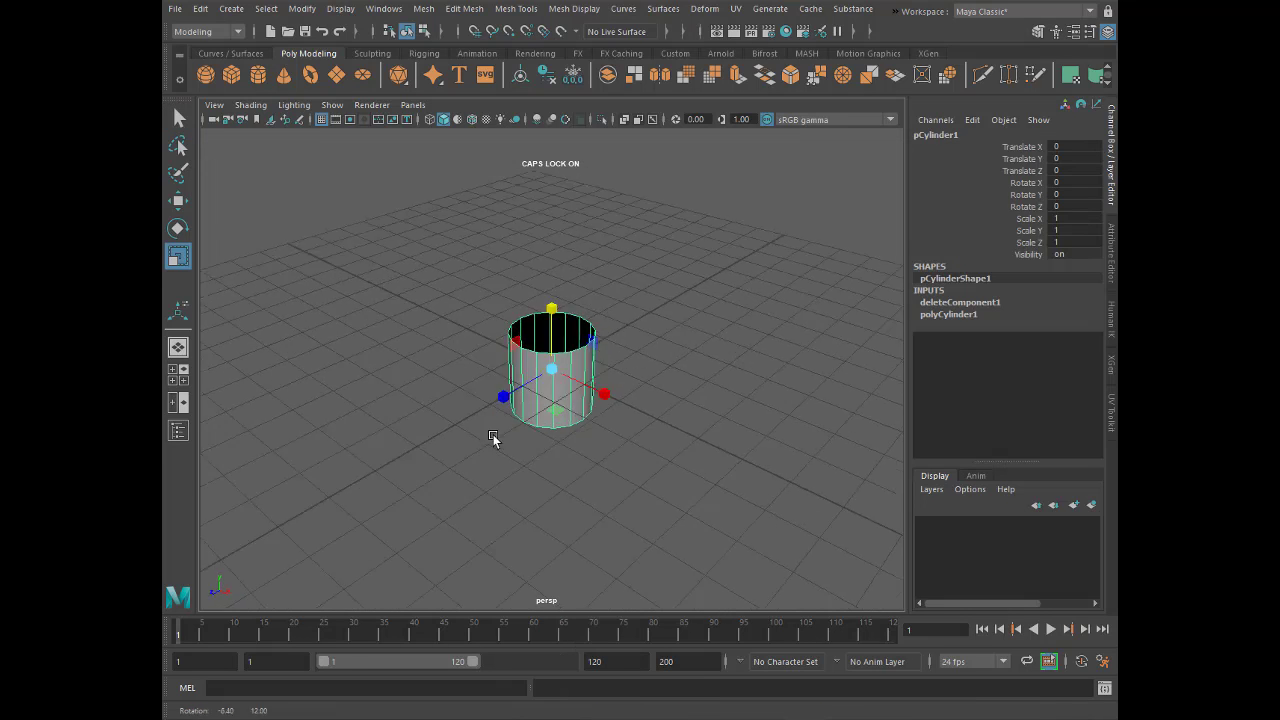
pyautogui.scroll(3, 660, 374)
pyautogui.moveTo(649, 374)
pyautogui.keyDown('alt'); pyautogui.mouseDown()
pyautogui.moveTo(560, 374)
pyautogui.moveTo(553, 362)
pyautogui.moveTo(626, 437)
pyautogui.moveTo(575, 462)
pyautogui.moveTo(621, 379)
pyautogui.moveTo(611, 457)
pyautogui.moveTo(621, 385)
pyautogui.moveTo(592, 444)
pyautogui.moveTo(540, 493)
pyautogui.moveTo(518, 408)
pyautogui.mouseUp(); pyautogui.keyUp('alt')
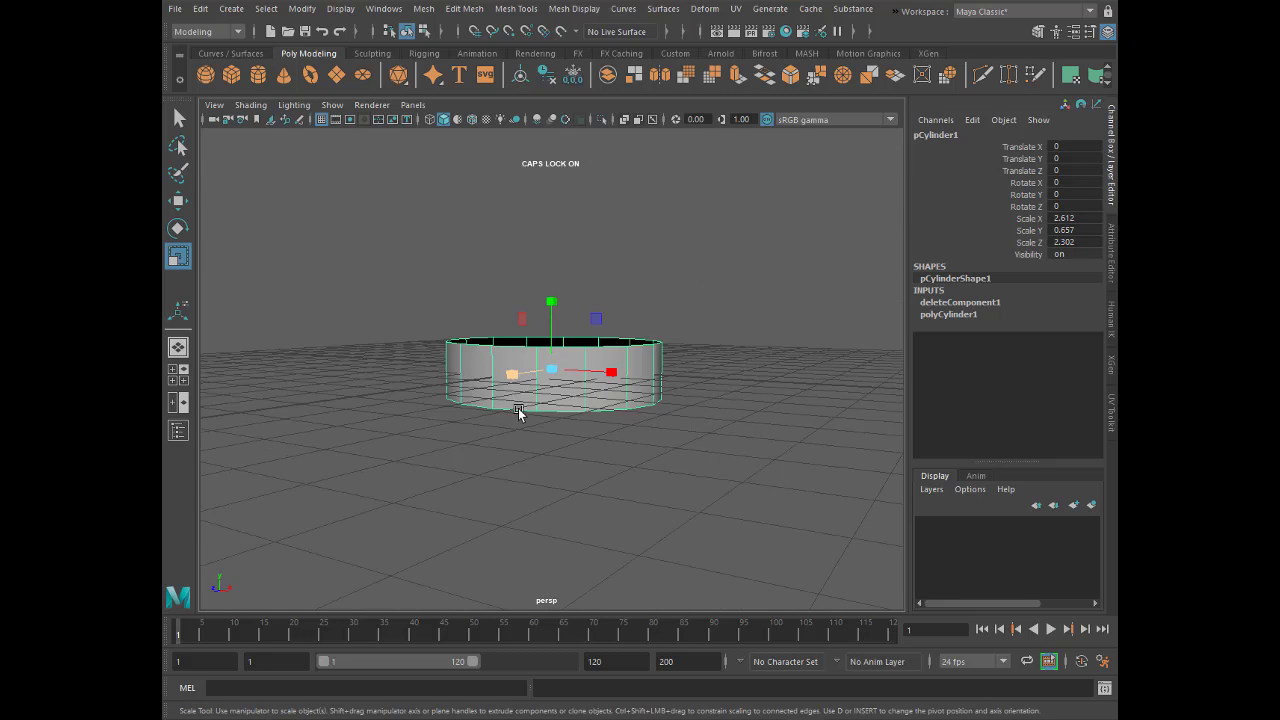
# - Flatten the ring vertically, then select its top rim edge loop and extrude it
pyautogui.moveTo(552, 301); pyautogui.dragTo(554, 304)
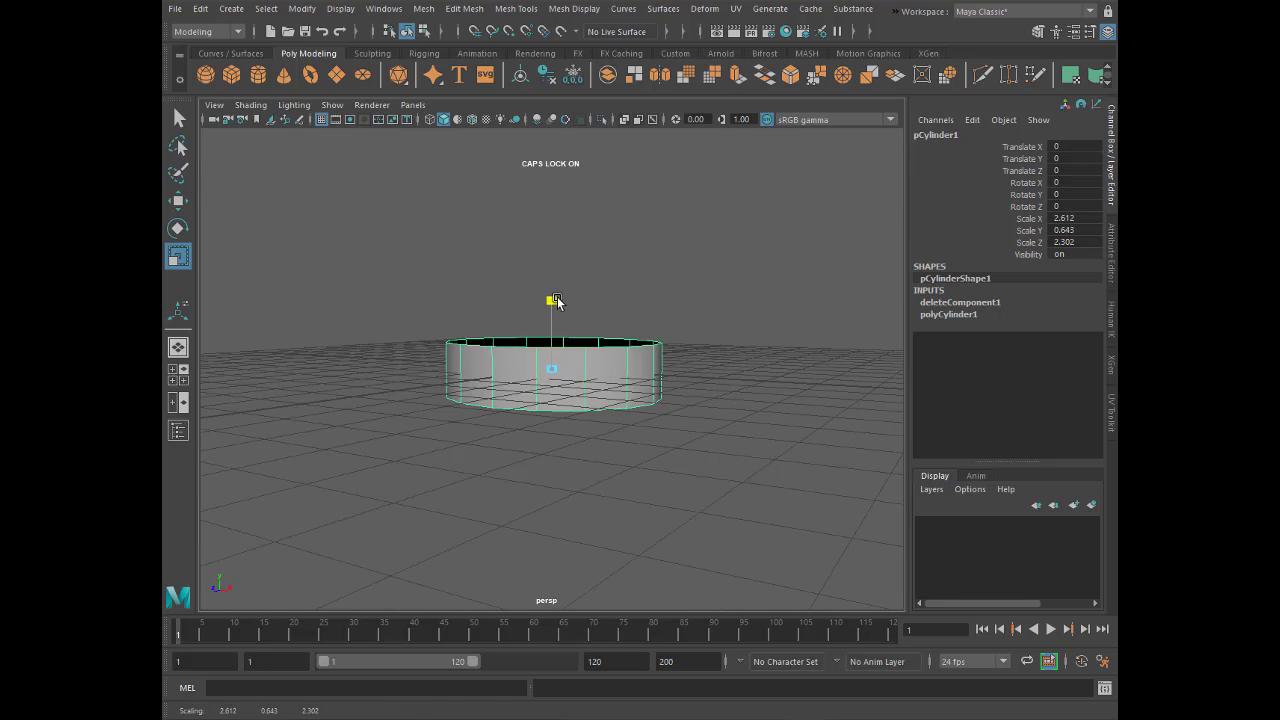
pyautogui.keyDown('alt'); pyautogui.moveTo(467, 369); pyautogui.dragTo(461, 392); pyautogui.keyUp('alt')
pyautogui.rightClick(457, 384)
pyautogui.moveTo(461, 392); pyautogui.dragTo(460, 295, button='right')
pyautogui.click(455, 405)
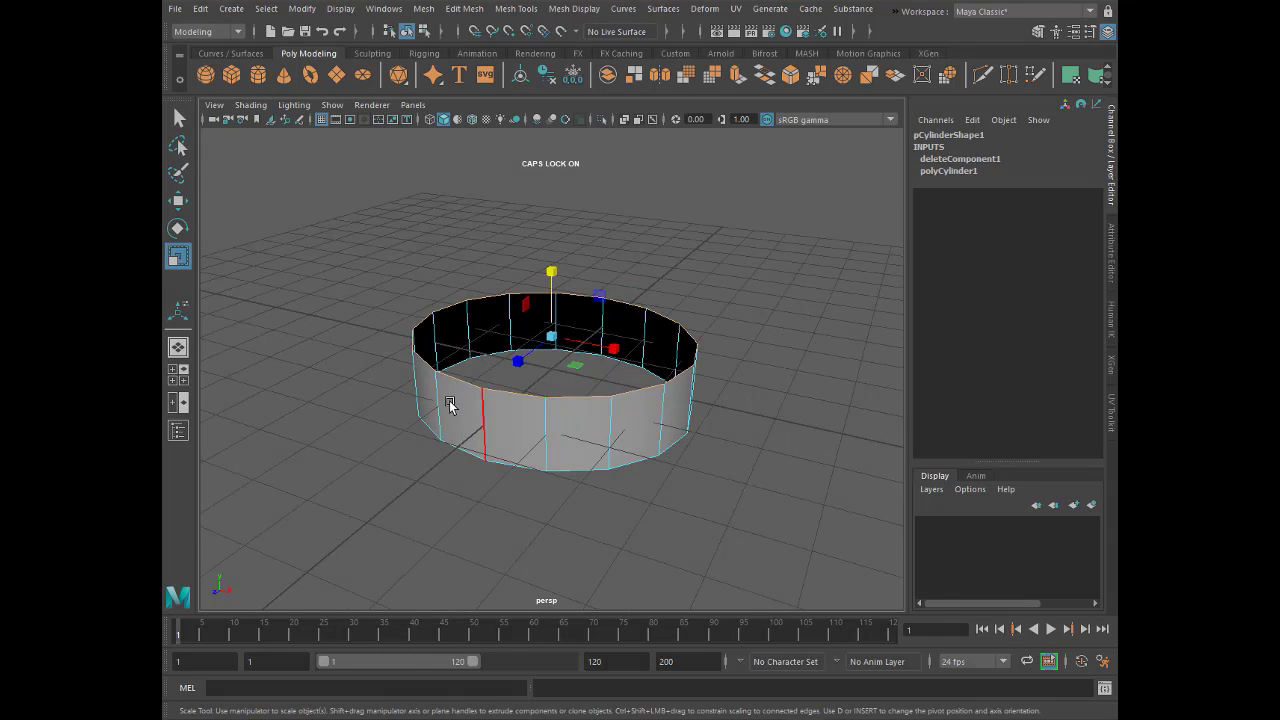
pyautogui.moveTo(455, 405)
pyautogui.keyDown('alt'); pyautogui.mouseDown()
pyautogui.moveTo(478, 399)
pyautogui.moveTo(453, 402)
pyautogui.mouseUp(); pyautogui.keyUp('alt')
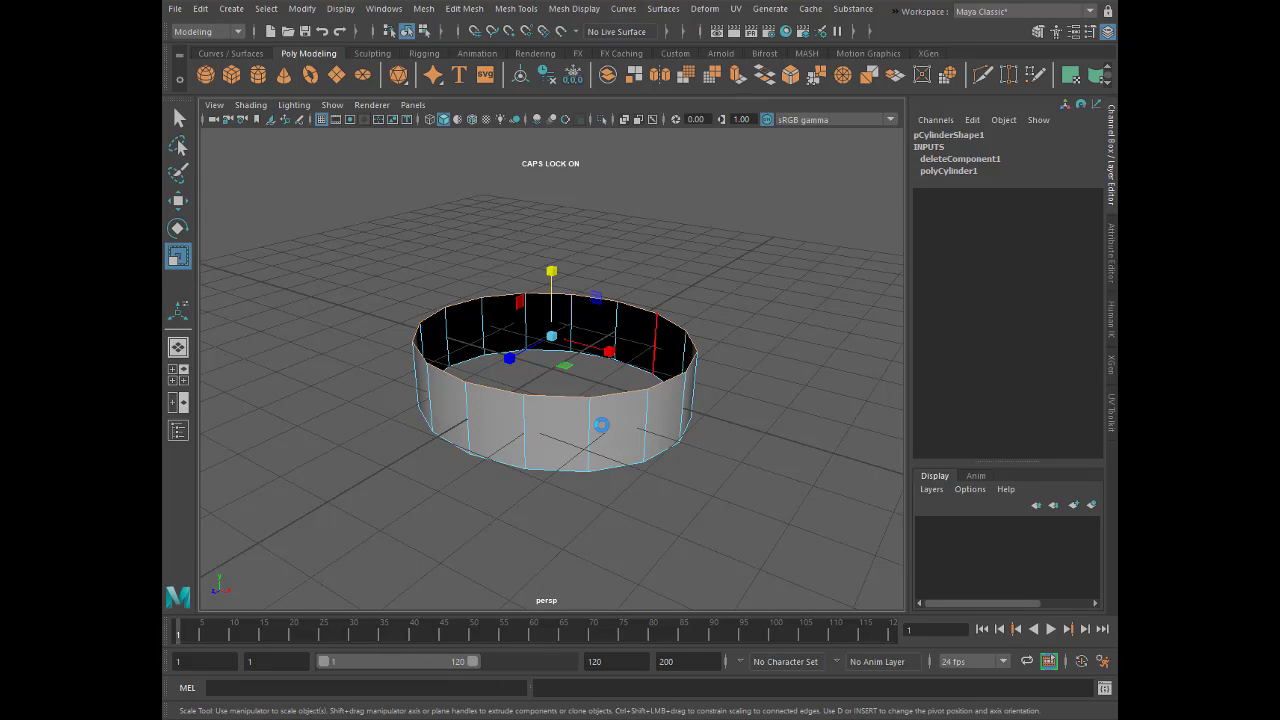
pyautogui.hotkey('ctrl', 'e')
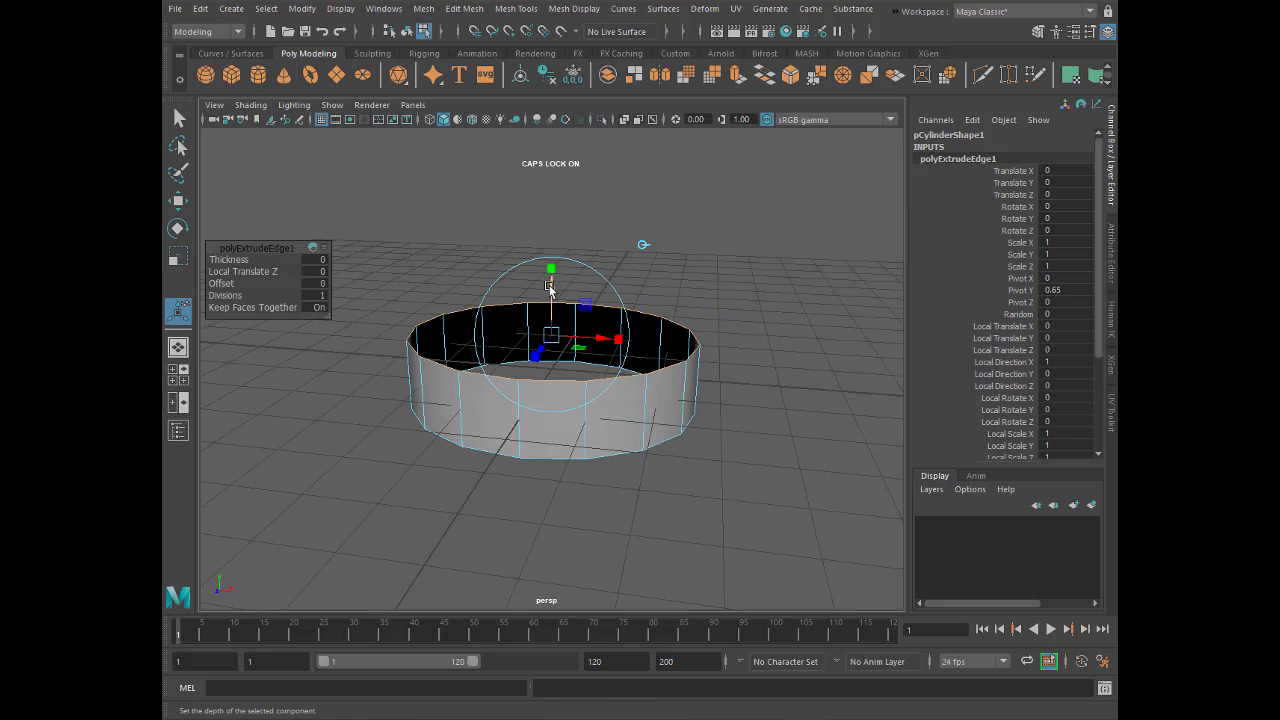
# - Raise the extruded rim and scale it outward to about 1.35 for a flared lip
pyautogui.moveTo(549, 287)
pyautogui.mouseDown()
pyautogui.moveTo(557, 246)
pyautogui.moveTo(526, 320)
pyautogui.moveTo(533, 252)
pyautogui.moveTo(553, 222)
pyautogui.moveTo(569, 317)
pyautogui.moveTo(612, 280)
pyautogui.moveTo(563, 266)
pyautogui.moveTo(551, 340)
pyautogui.moveTo(556, 278)
pyautogui.moveTo(609, 271)
pyautogui.moveTo(595, 330)
pyautogui.moveTo(488, 375)
pyautogui.moveTo(577, 224)
pyautogui.moveTo(563, 226)
pyautogui.mouseUp()
pyautogui.moveTo(614, 274)
pyautogui.keyDown('alt'); pyautogui.mouseDown()
pyautogui.moveTo(571, 323)
pyautogui.moveTo(463, 292)
pyautogui.mouseUp(); pyautogui.keyUp('alt')
pyautogui.moveTo(463, 292); pyautogui.dragTo(452, 273, button='right')
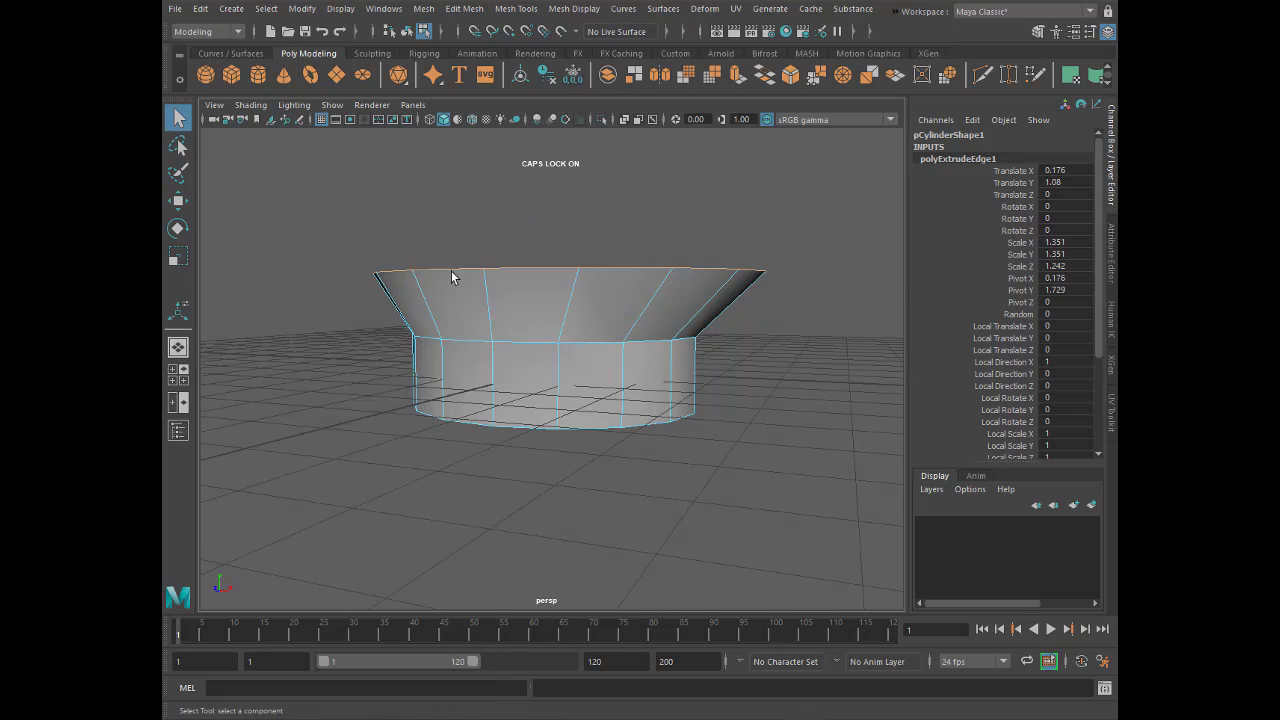
pyautogui.moveTo(452, 273)
pyautogui.keyDown('alt'); pyautogui.mouseDown()
pyautogui.moveTo(534, 366)
pyautogui.moveTo(457, 400)
pyautogui.moveTo(500, 463)
pyautogui.moveTo(504, 199)
pyautogui.mouseUp(); pyautogui.keyUp('alt')
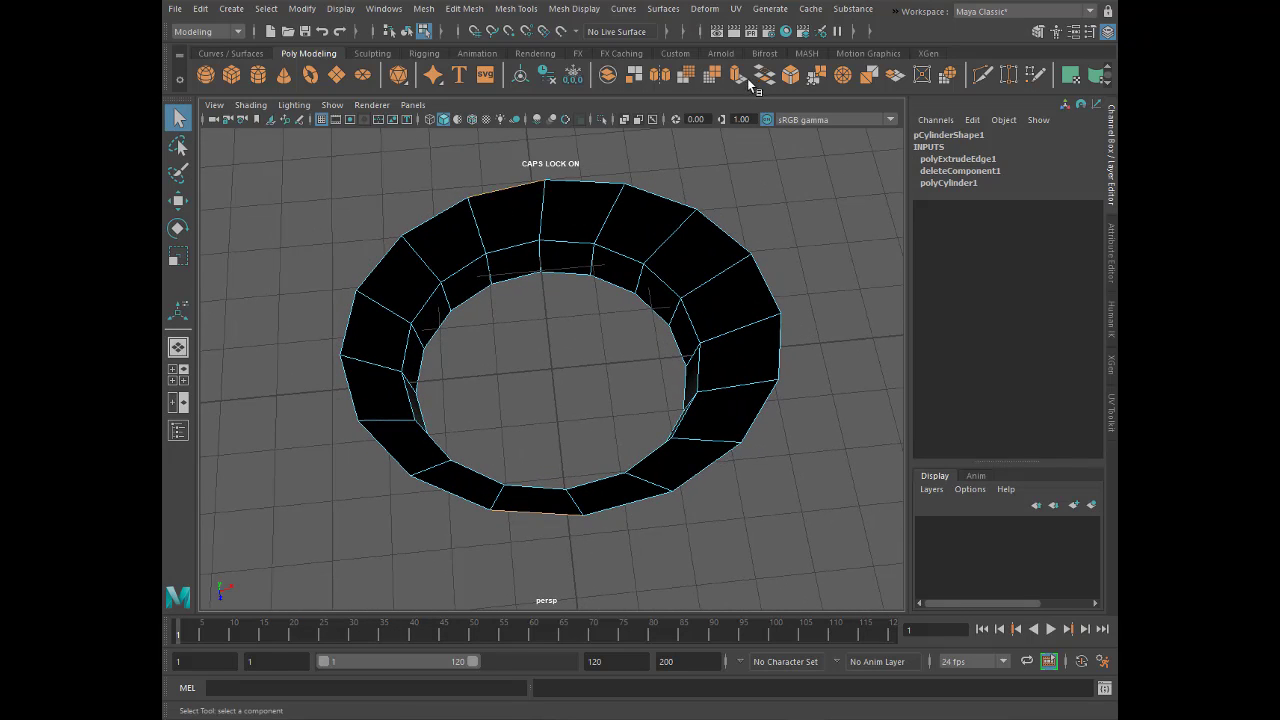
# - Bridge pairs of opposite rim edges across the top opening, filling the right-side gaps
pyautogui.click(583, 182)
pyautogui.keyDown('shift'); pyautogui.click(651, 463); pyautogui.keyUp('shift')
pyautogui.click(766, 77)
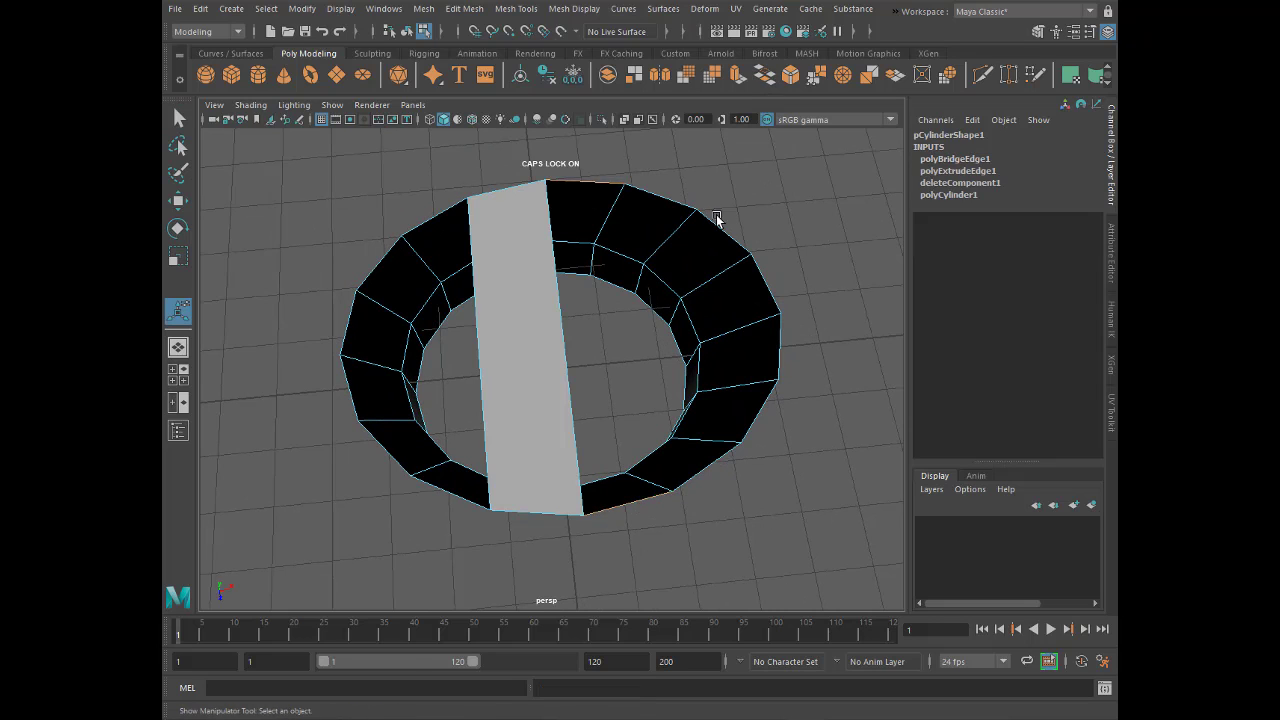
pyautogui.press('g')
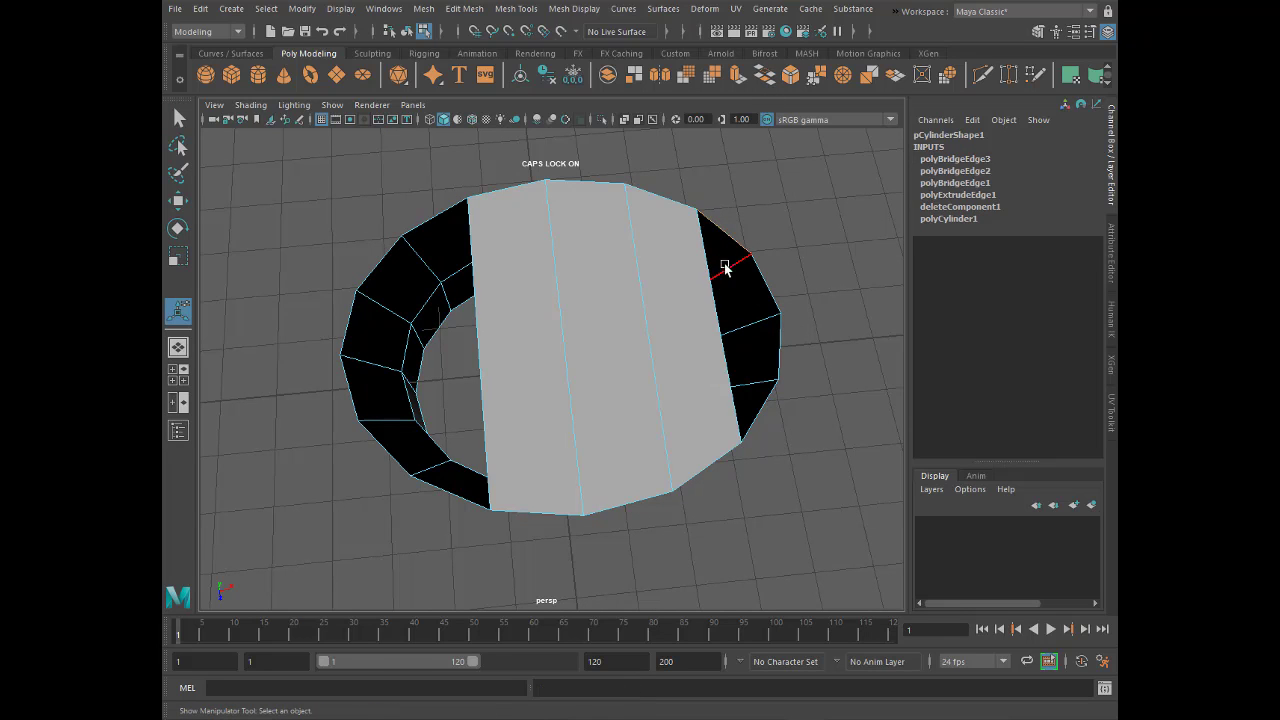
pyautogui.keyDown('shift'); pyautogui.click(748, 257); pyautogui.keyUp('shift')
pyautogui.press('g')
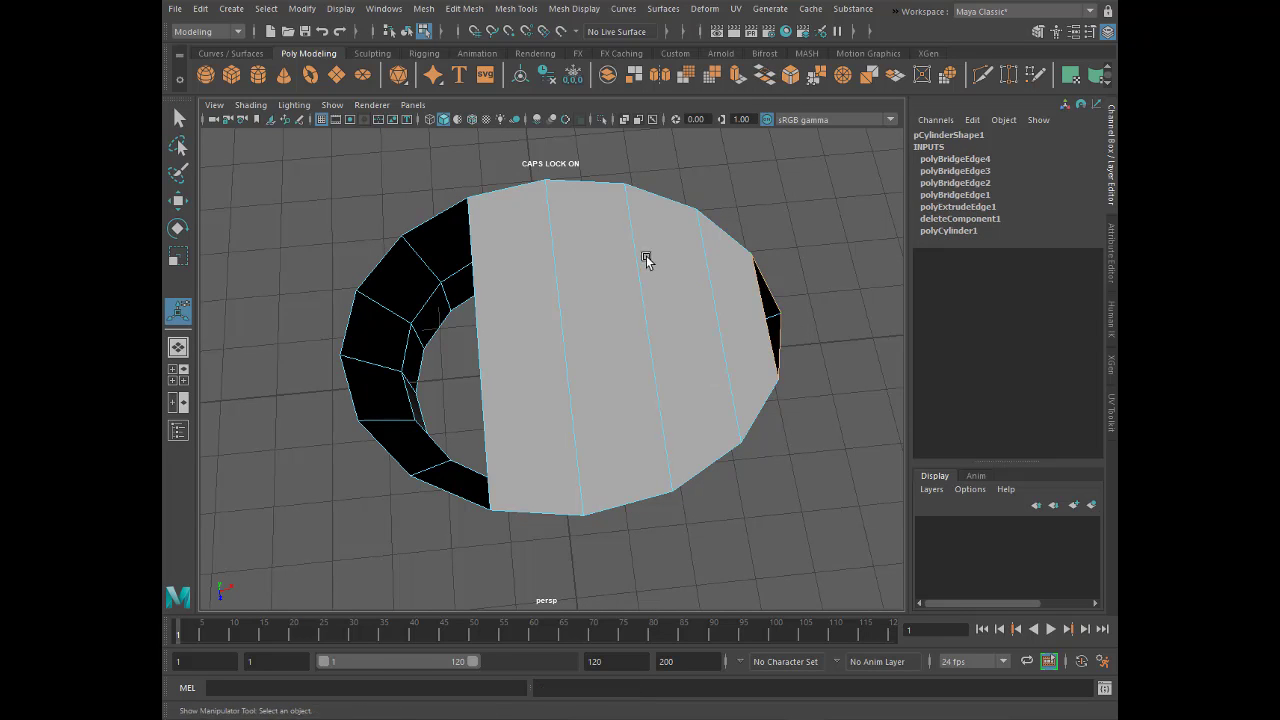
# - Bridge the left-side gaps, leaving only a small triangular hole
pyautogui.click(435, 215)
pyautogui.keyDown('shift'); pyautogui.click(425, 485); pyautogui.keyUp('shift')
pyautogui.press('g')
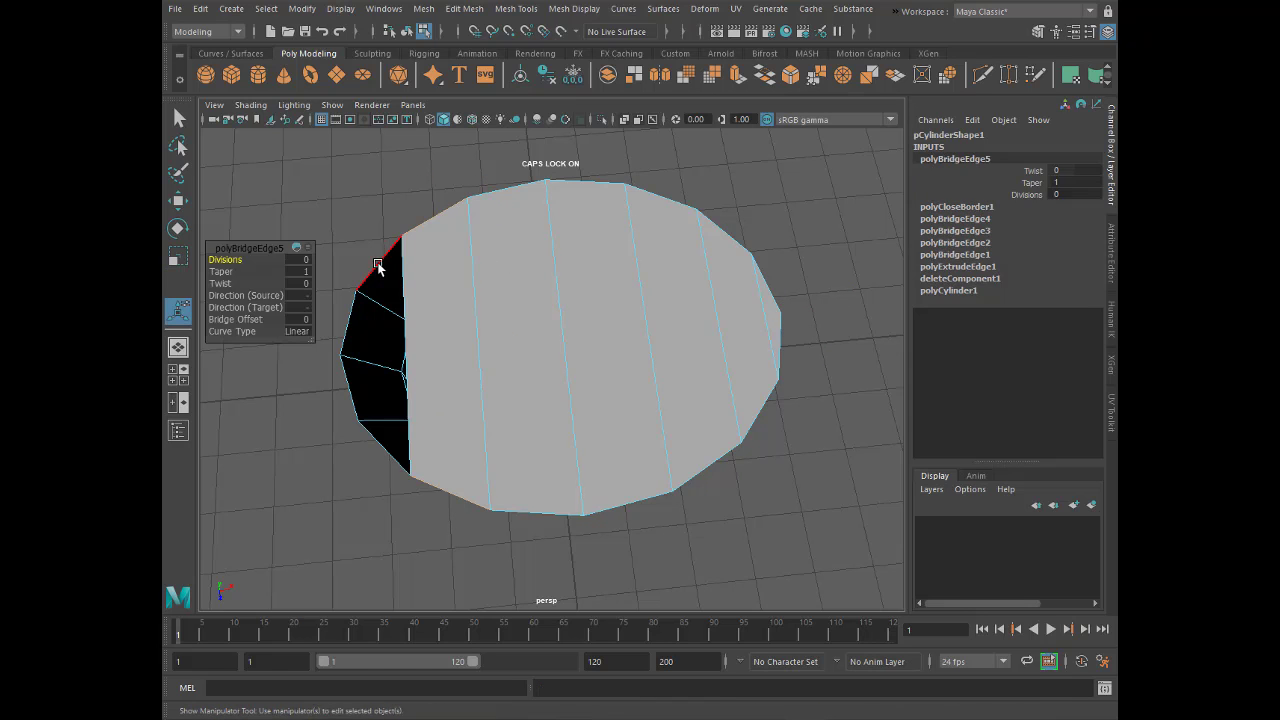
pyautogui.click(481, 324)
pyautogui.click(760, 80)
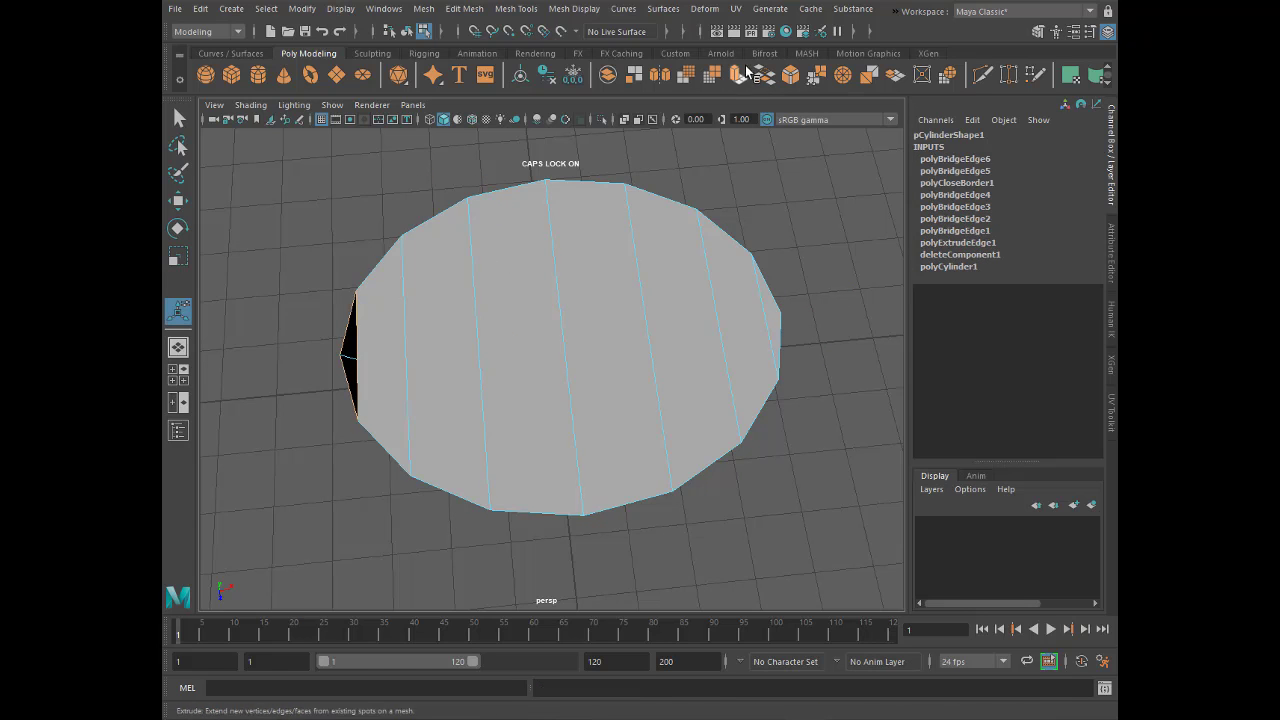
# - Fill the last triangular hole in the crown's top with Fill Hole
pyautogui.click(982, 75)
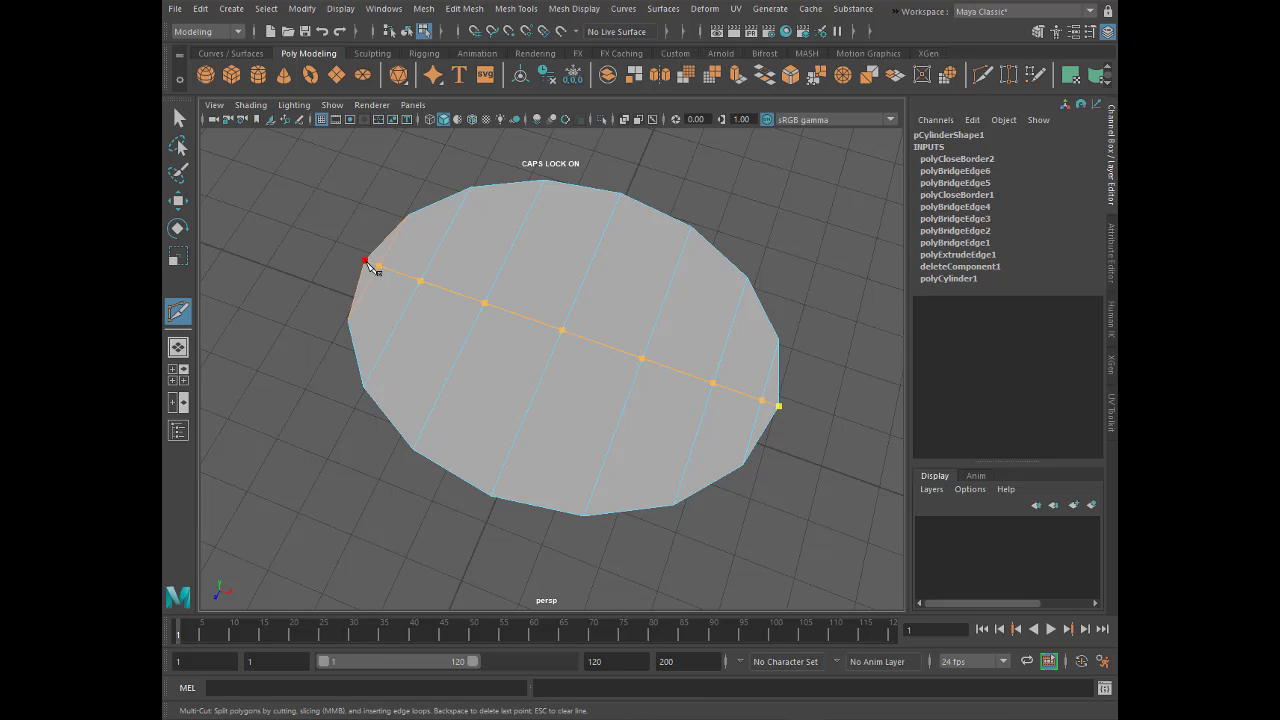
pyautogui.press('Return')
pyautogui.keyDown('alt'); pyautogui.moveTo(428, 366); pyautogui.dragTo(370, 265); pyautogui.keyUp('alt')
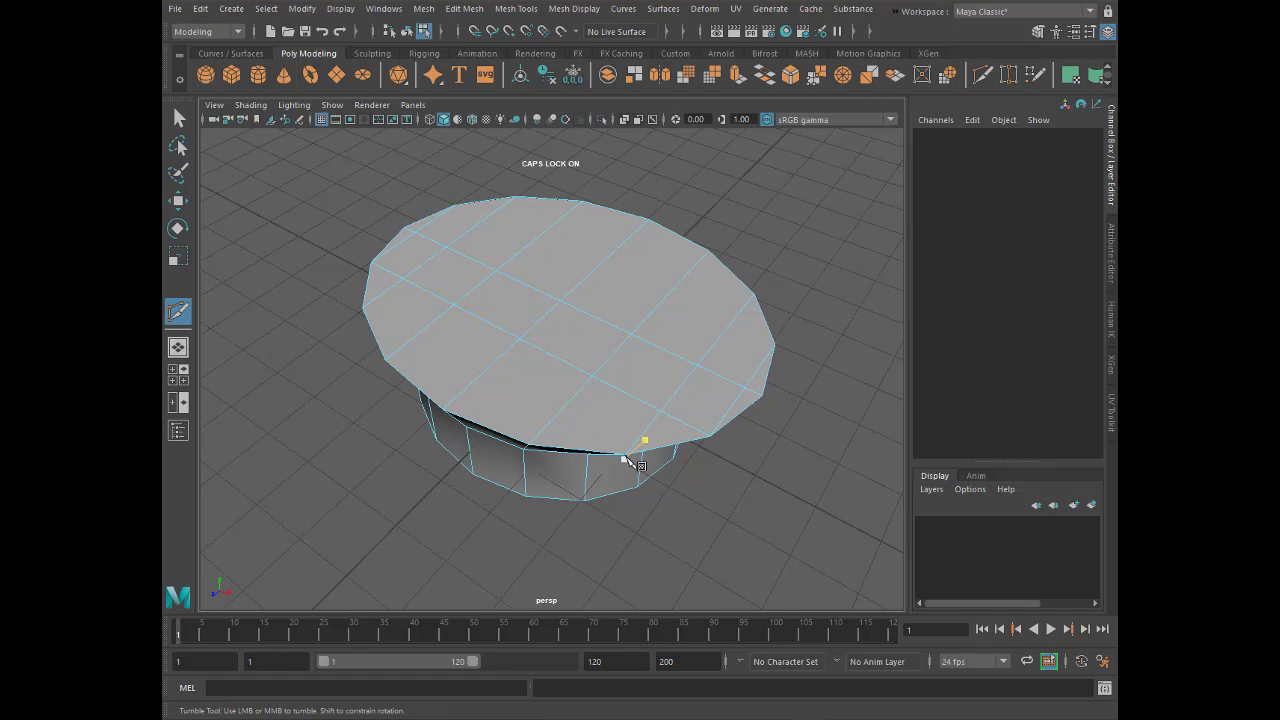
pyautogui.keyDown('alt'); pyautogui.moveTo(623, 459); pyautogui.dragTo(624, 472); pyautogui.keyUp('alt')
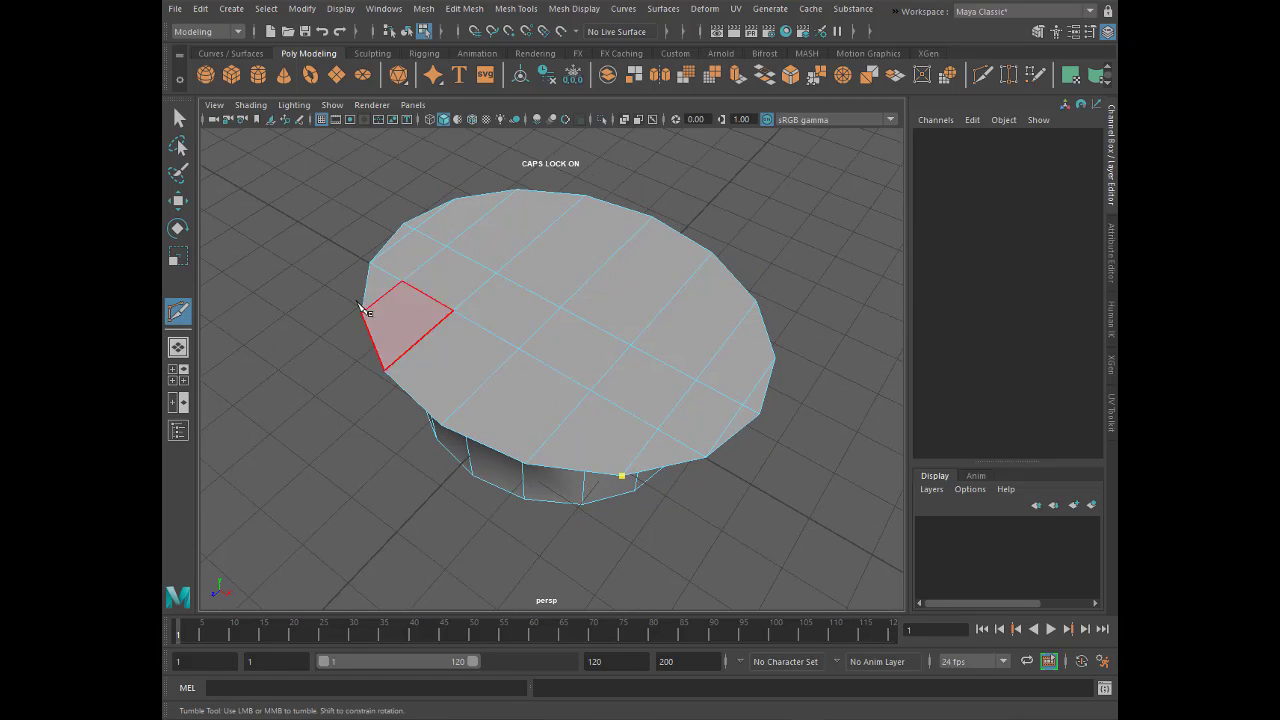
pyautogui.keyDown('alt'); pyautogui.moveTo(366, 318); pyautogui.dragTo(531, 190); pyautogui.keyUp('alt')
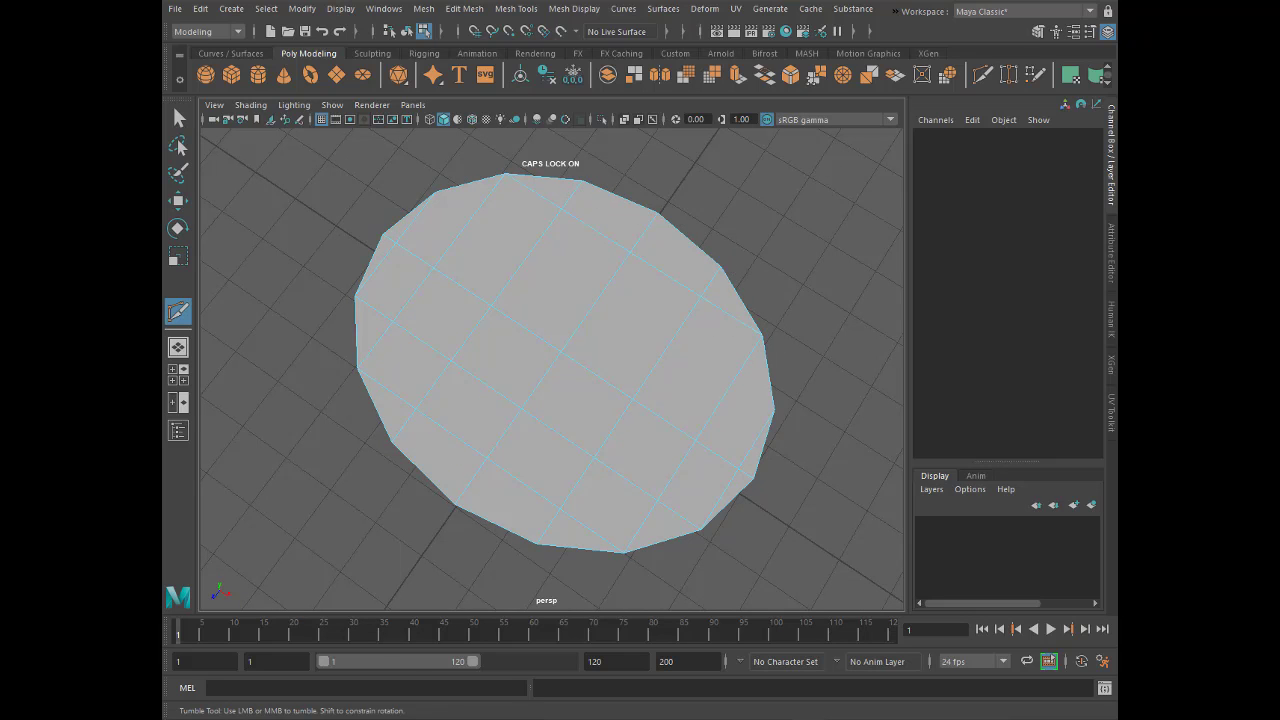
# - Check the smoothed preview, then slice new edges across the top with Multi-Cut
pyautogui.press('q')
pyautogui.moveTo(508, 334)
pyautogui.keyDown('alt'); pyautogui.mouseDown()
pyautogui.moveTo(551, 309)
pyautogui.moveTo(569, 274)
pyautogui.moveTo(809, 263)
pyautogui.moveTo(540, 397)
pyautogui.moveTo(355, 405)
pyautogui.moveTo(474, 368)
pyautogui.moveTo(520, 173)
pyautogui.mouseUp(); pyautogui.keyUp('alt')
pyautogui.press('3')
pyautogui.press('1')
pyautogui.press('y')
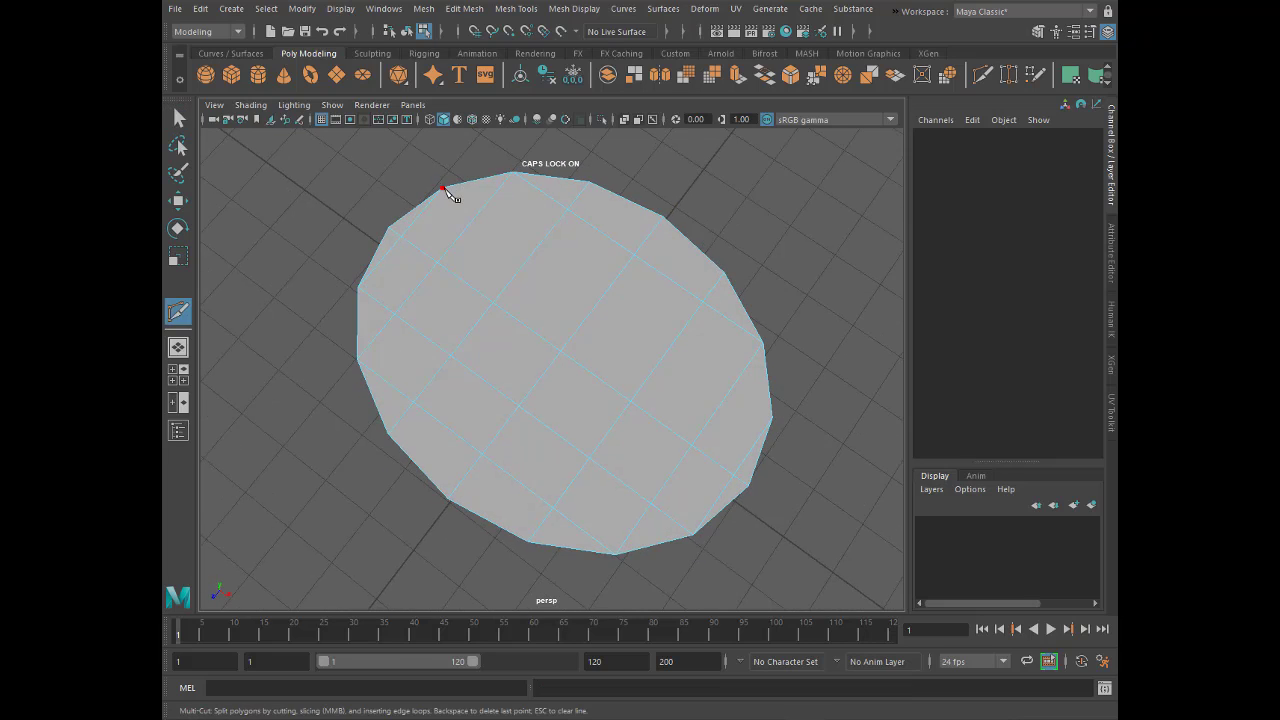
pyautogui.press('q')
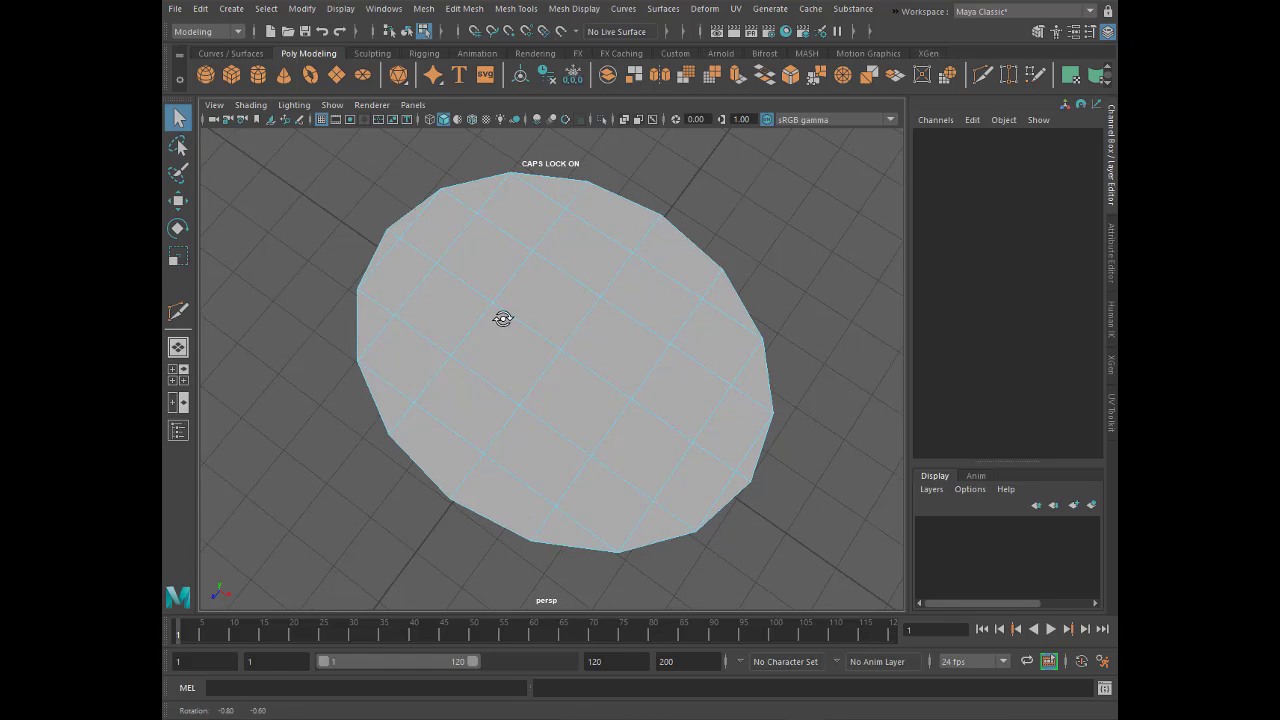
pyautogui.moveTo(503, 320)
pyautogui.keyDown('alt'); pyautogui.mouseDown()
pyautogui.moveTo(583, 337)
pyautogui.moveTo(414, 341)
pyautogui.mouseUp(); pyautogui.keyUp('alt')
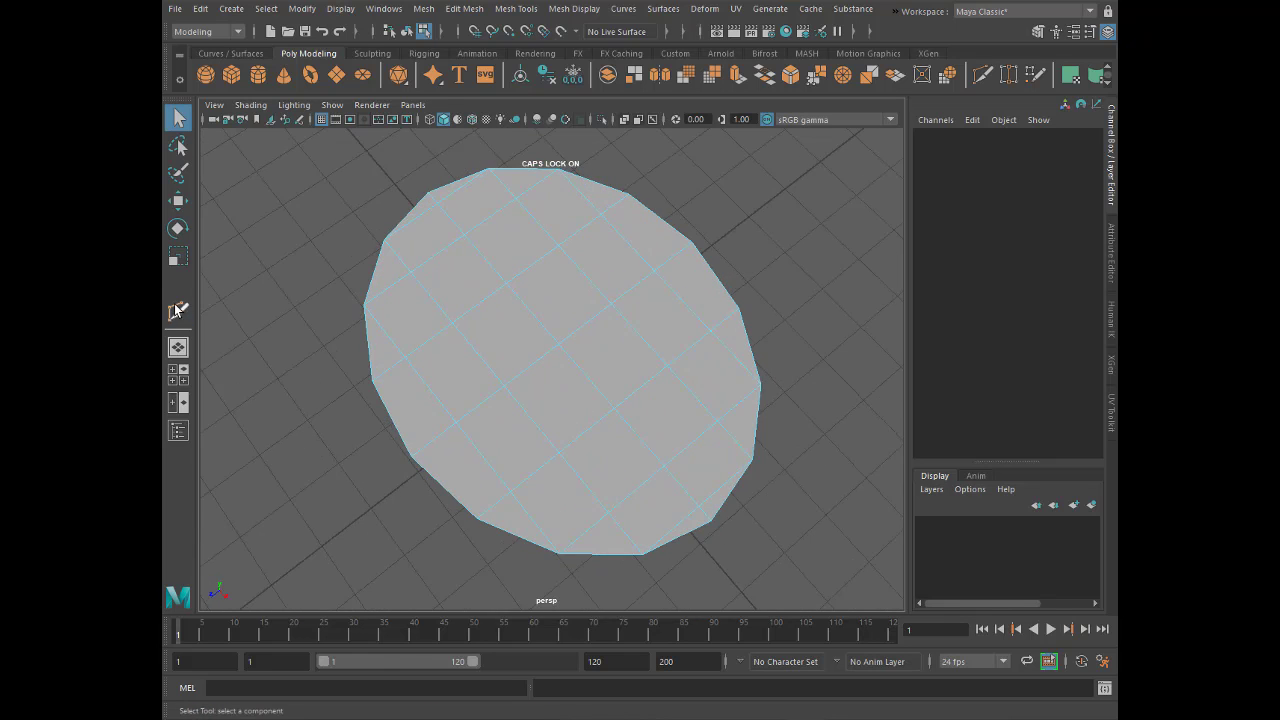
# - Tidy the top cap's grid by removing stray diagonal edges and vertices
pyautogui.click(176, 311)
pyautogui.click(405, 358)
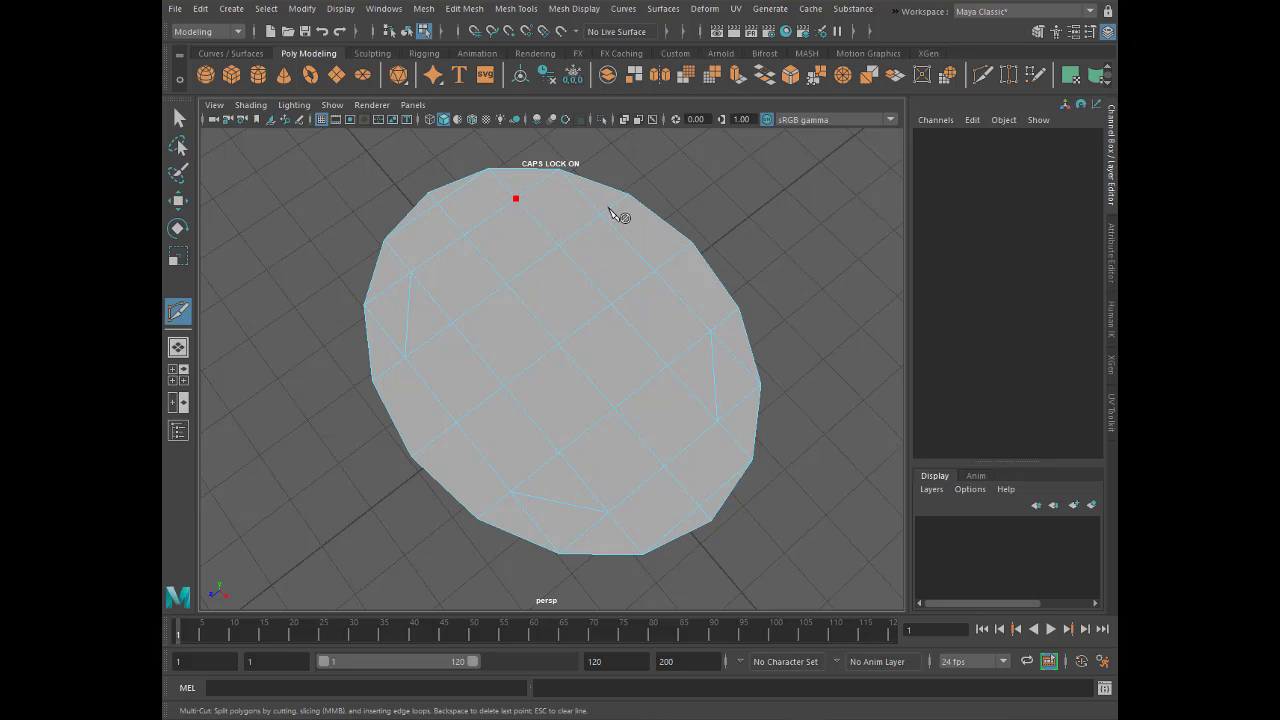
pyautogui.press('q')
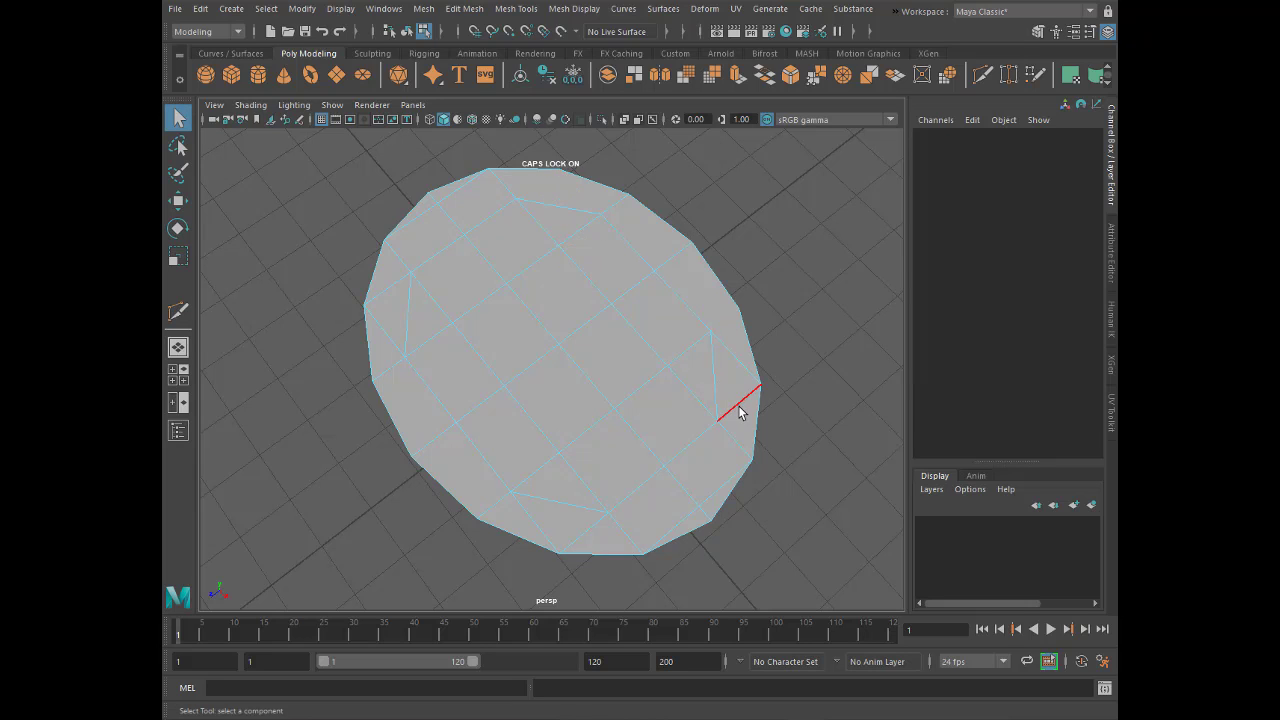
pyautogui.hotkey('ctrl', 'z')
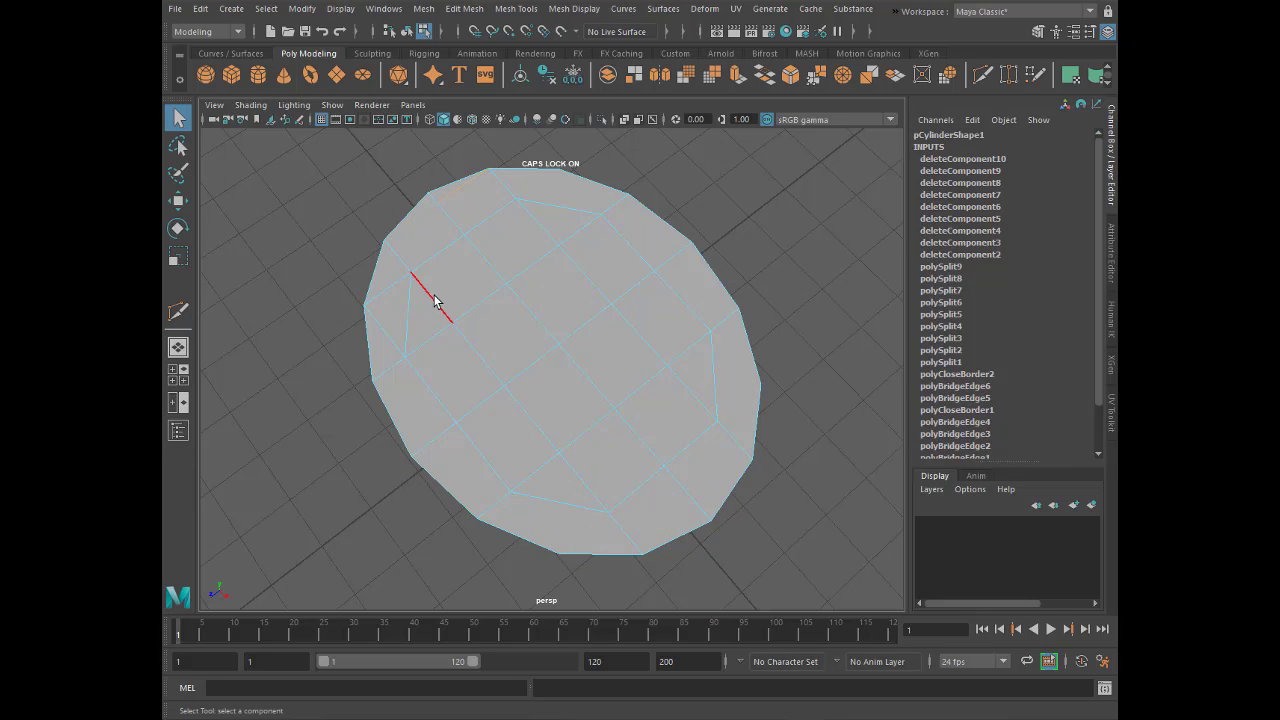
pyautogui.moveTo(428, 222); pyautogui.dragTo(352, 185, button='right')
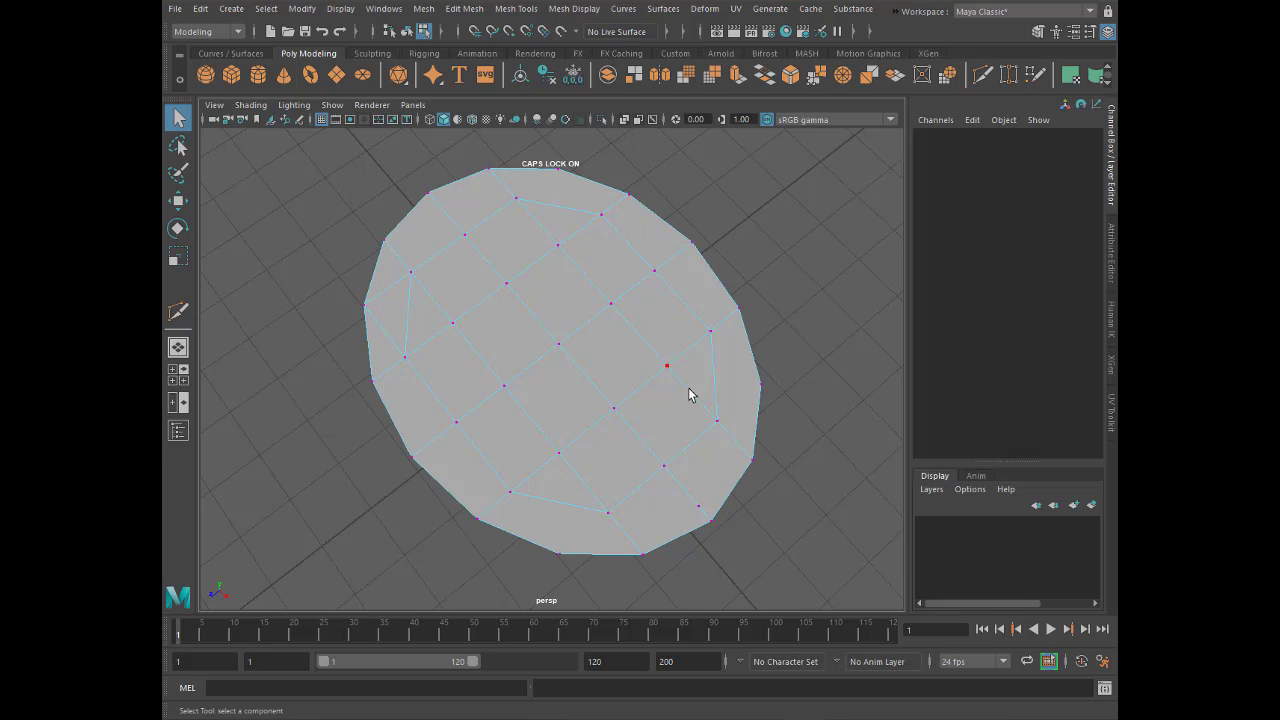
pyautogui.moveTo(598, 416); pyautogui.dragTo(643, 354, button='right')
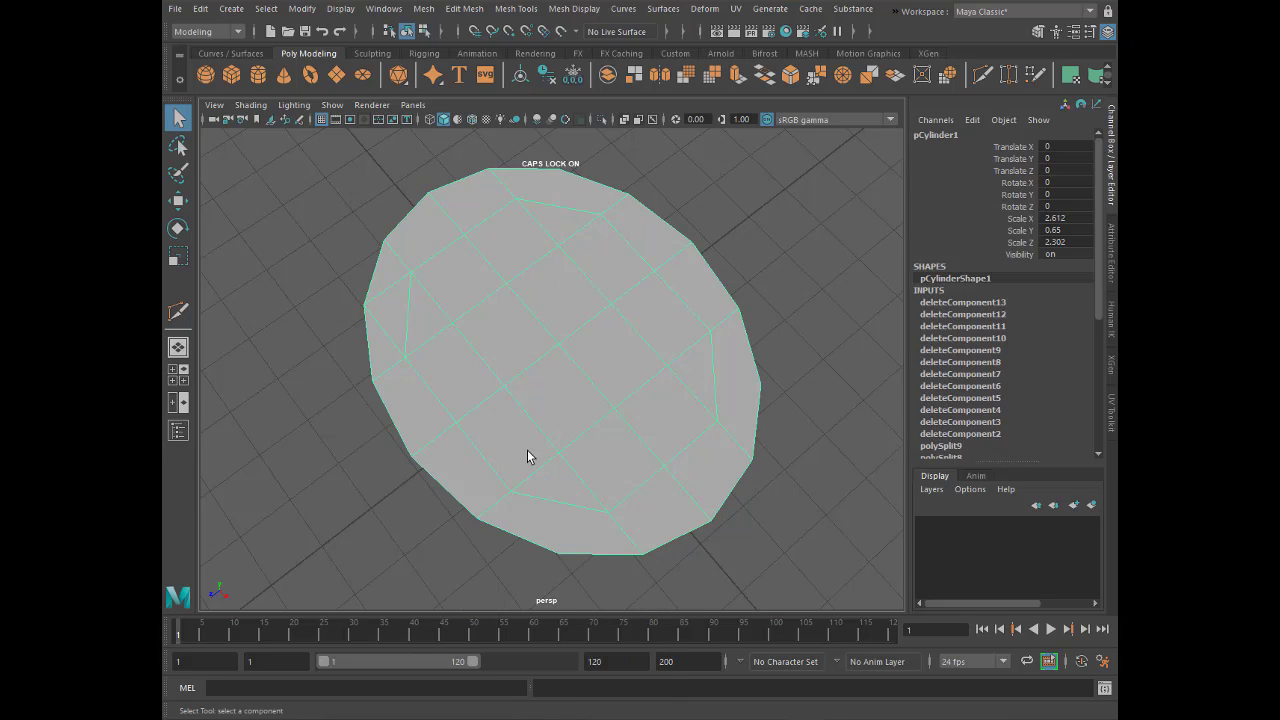
pyautogui.keyDown('alt'); pyautogui.moveTo(528, 451); pyautogui.dragTo(626, 457); pyautogui.keyUp('alt')
# - Toggle the smooth-mesh preview on and off to inspect the crown from several angles
pyautogui.press('3')
pyautogui.keyDown('alt'); pyautogui.moveTo(567, 490); pyautogui.dragTo(573, 501); pyautogui.keyUp('alt')
pyautogui.press('1')
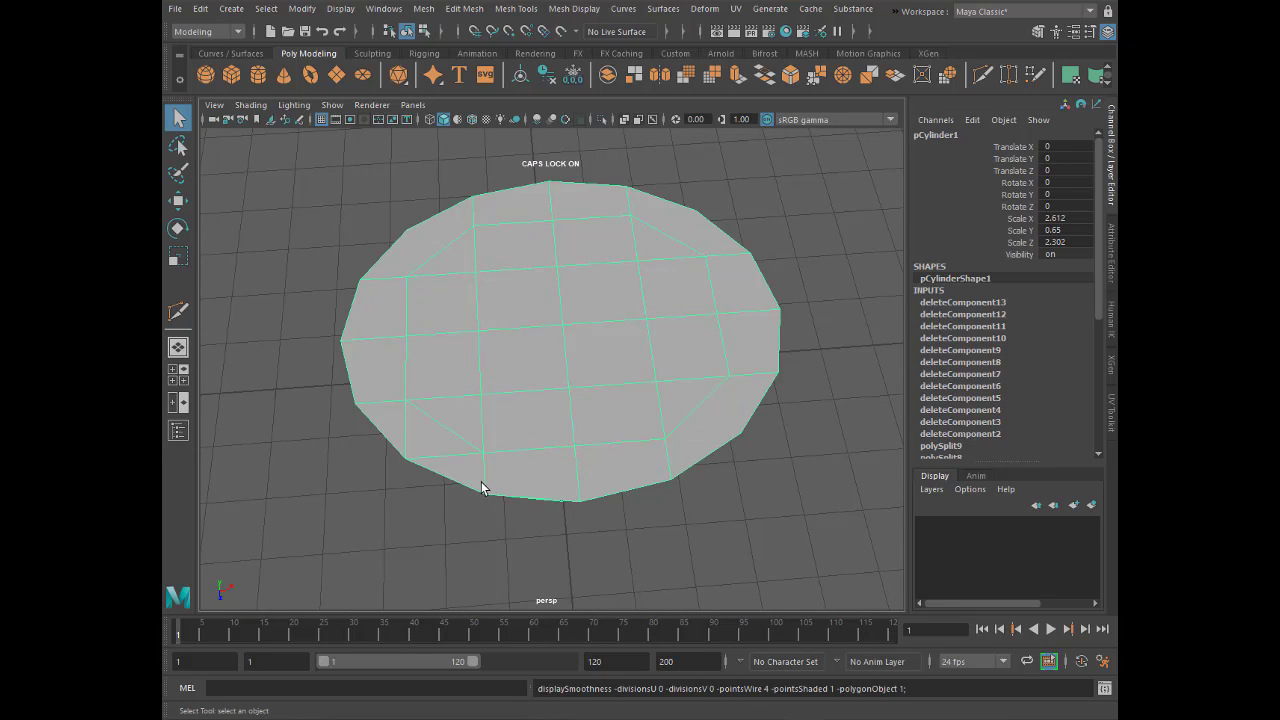
pyautogui.moveTo(457, 322); pyautogui.dragTo(457, 288, button='right')
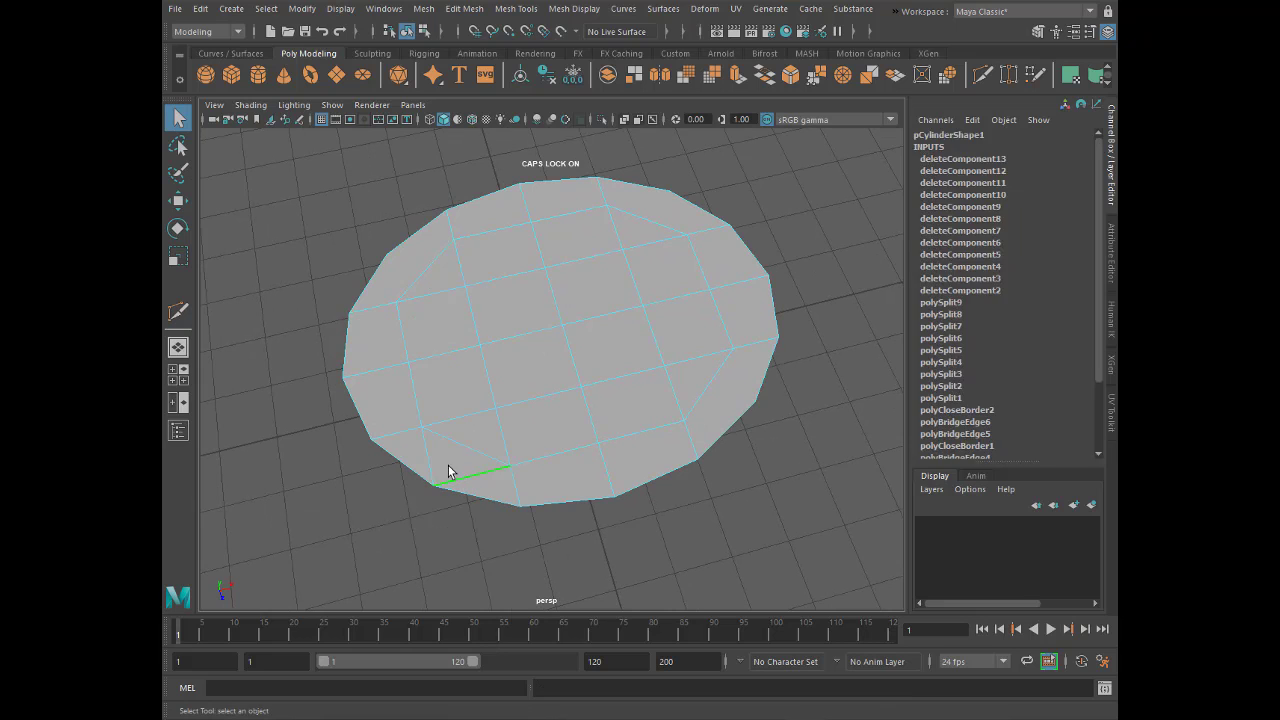
pyautogui.moveTo(551, 320); pyautogui.dragTo(620, 300, button='right')
pyautogui.press('3')
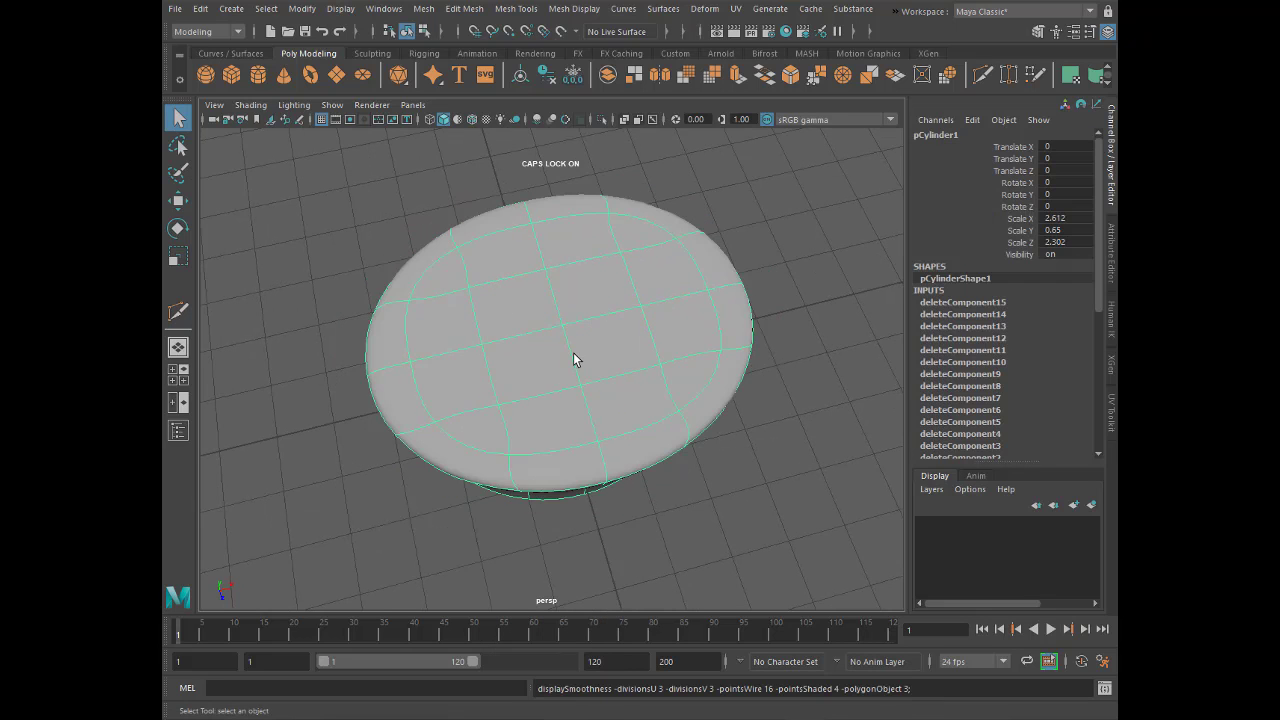
pyautogui.click(568, 536)
pyautogui.moveTo(568, 536)
pyautogui.keyDown('alt'); pyautogui.mouseDown()
pyautogui.moveTo(734, 463)
pyautogui.moveTo(700, 430)
pyautogui.mouseUp(); pyautogui.keyUp('alt')
pyautogui.click(483, 398)
pyautogui.keyDown('alt'); pyautogui.moveTo(483, 398); pyautogui.dragTo(554, 408); pyautogui.keyUp('alt')
pyautogui.press('1')
pyautogui.press('3')
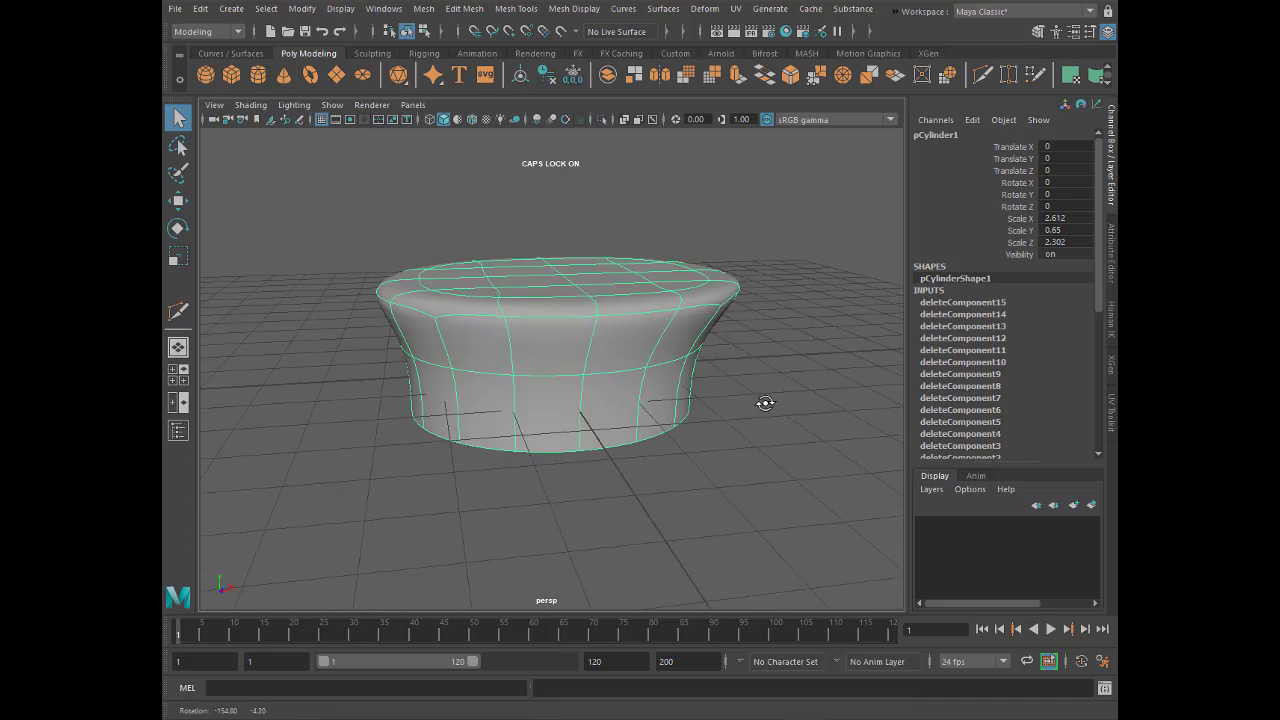
pyautogui.keyDown('alt'); pyautogui.moveTo(632, 436); pyautogui.dragTo(560, 400); pyautogui.keyUp('alt')
pyautogui.press('1')
pyautogui.scroll(5, 504, 388)
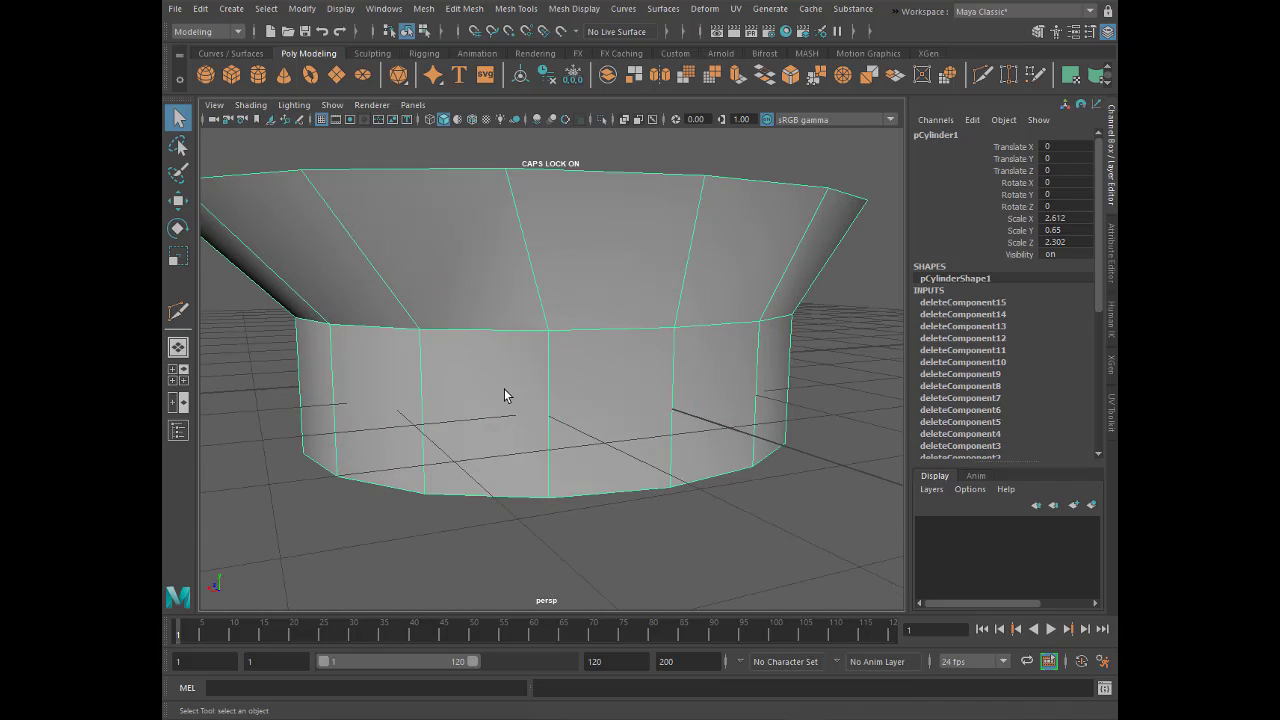
# - Select the waist edge loop where crown meets band and bevel it with 2 segments
pyautogui.moveTo(502, 321); pyautogui.dragTo(500, 280, button='right')
pyautogui.doubleClick(500, 330)
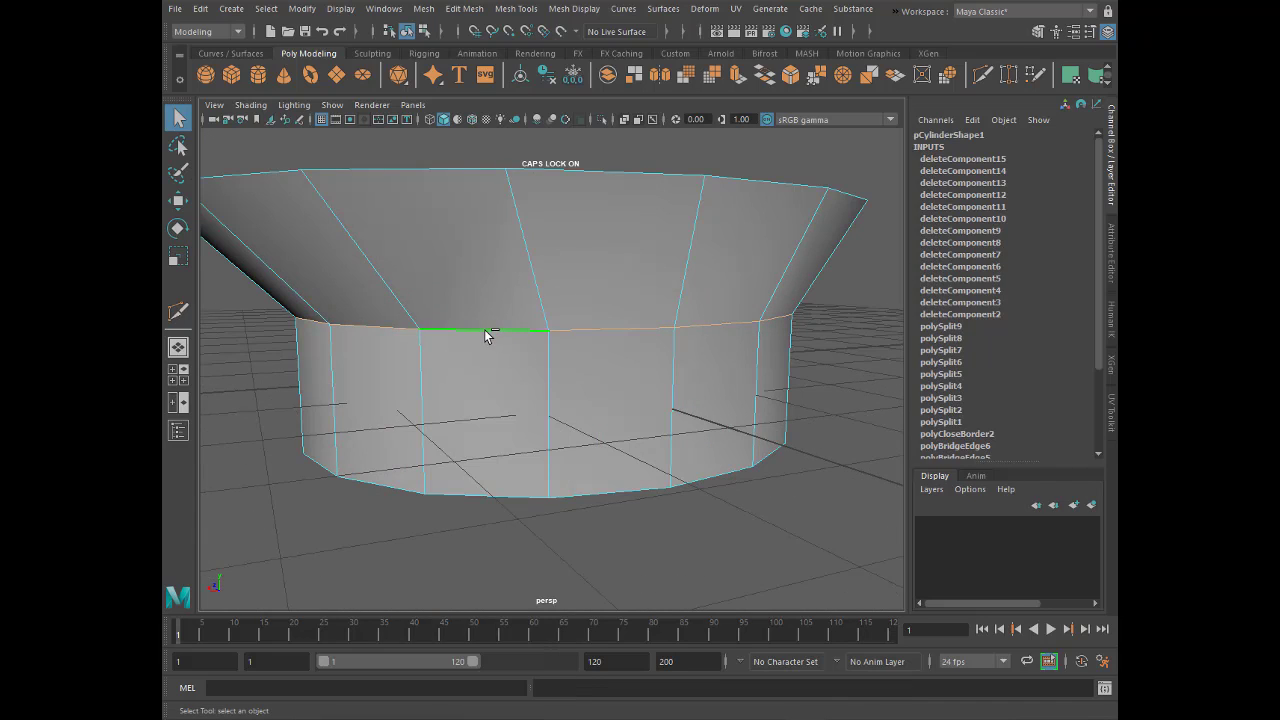
pyautogui.keyDown('shift'); pyautogui.rightClick(497, 328); pyautogui.keyUp('shift')
pyautogui.click(613, 327)
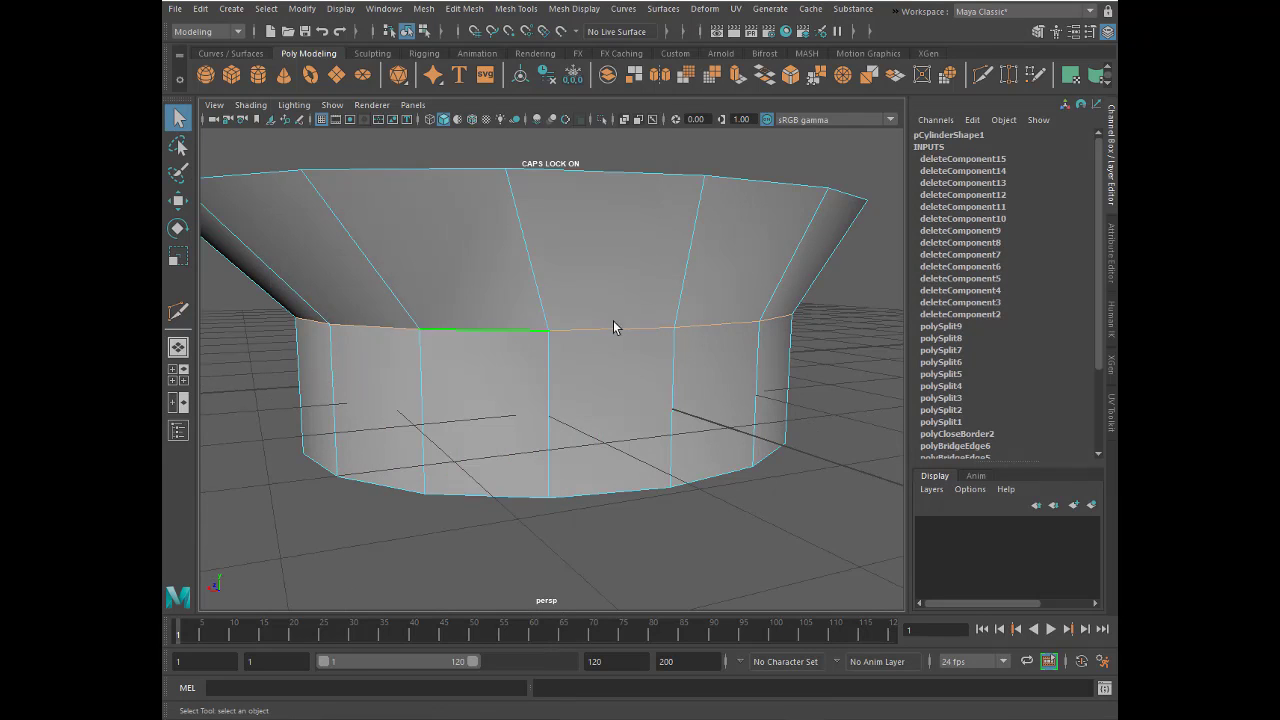
pyautogui.moveTo(451, 221); pyautogui.dragTo(461, 219)
# - Apply the waist bevel and reduce its fraction to 0.1
pyautogui.click(470, 354)
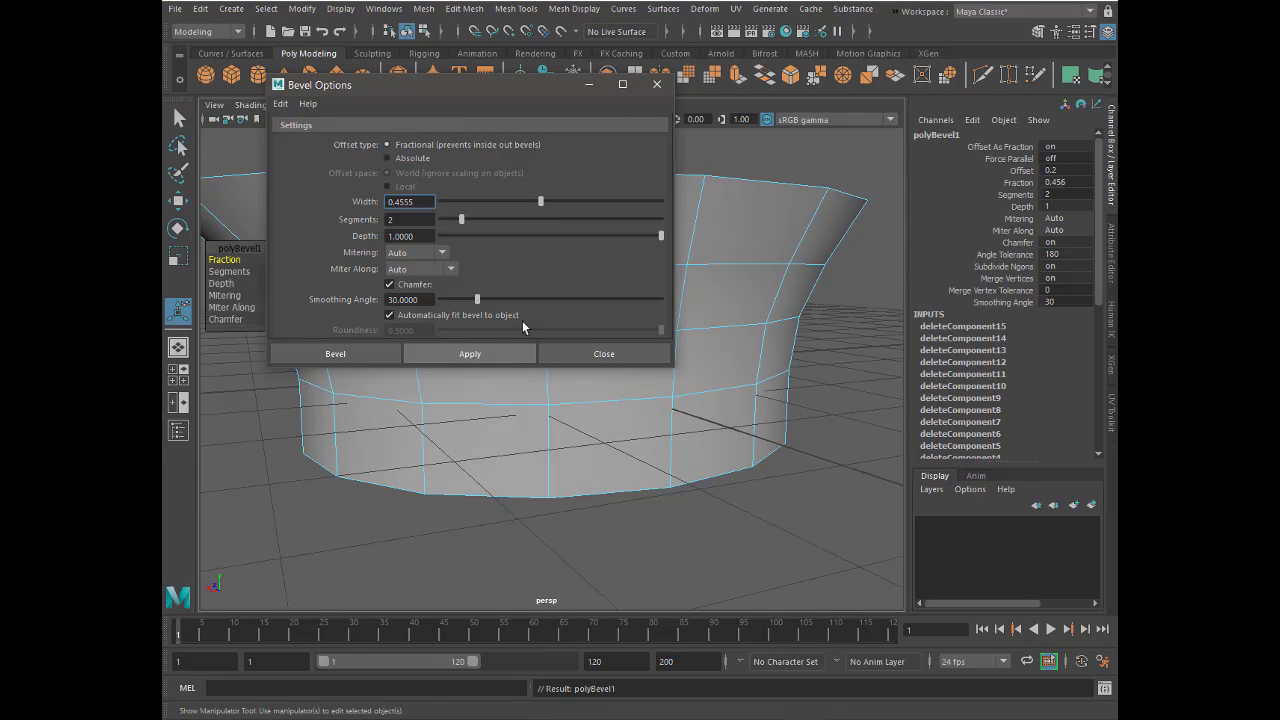
pyautogui.click(655, 90)
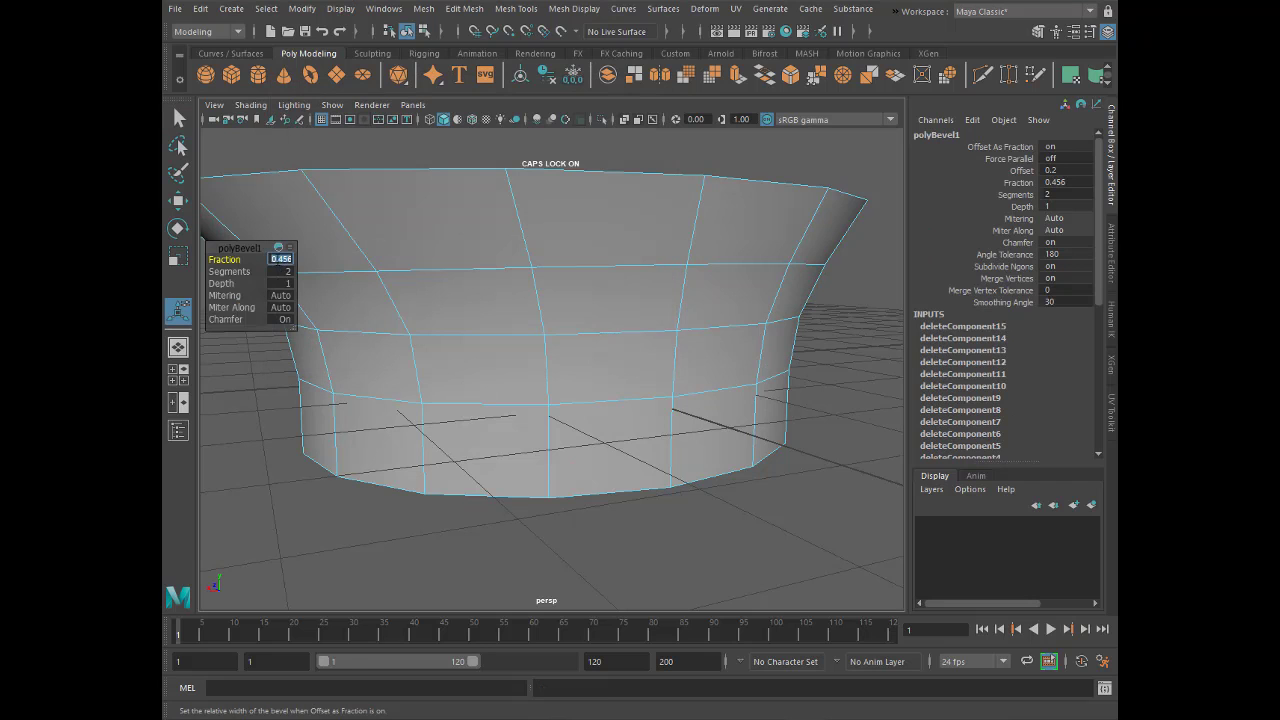
pyautogui.press('Return')
pyautogui.moveTo(417, 318); pyautogui.dragTo(337, 236, button='right')
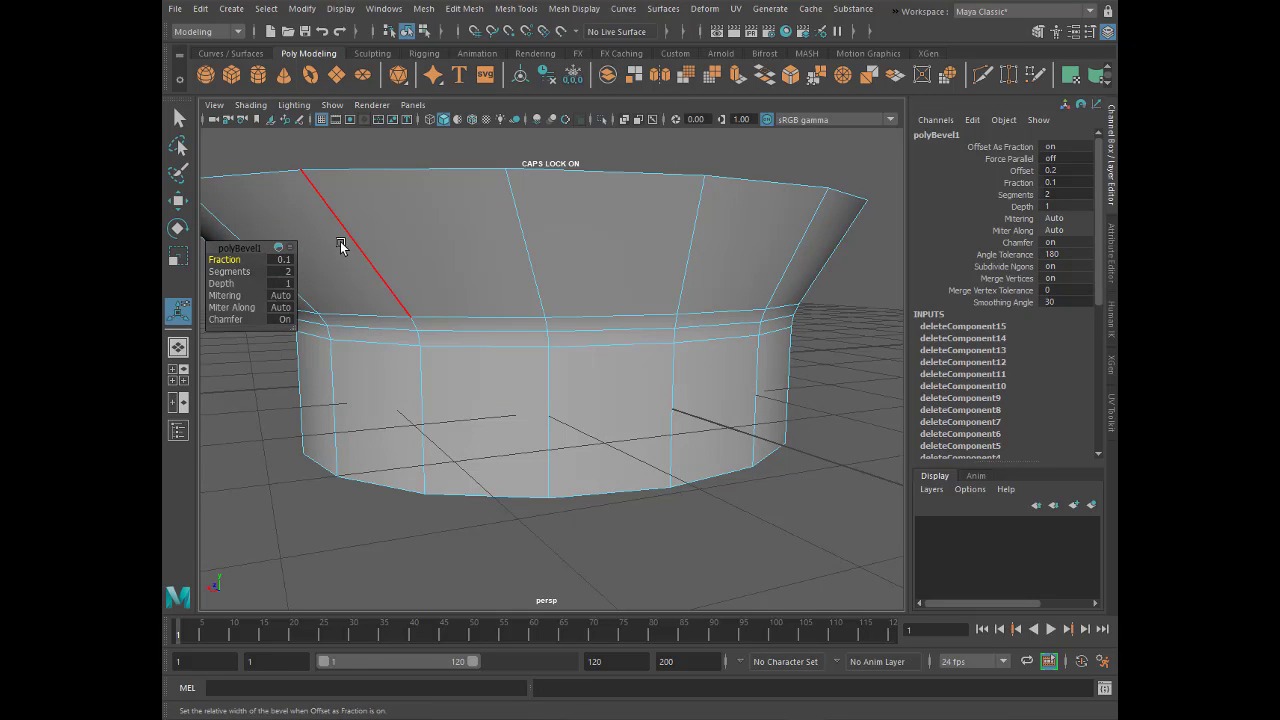
# - Preview the smoothed crown, then reselect it with smoothing off
pyautogui.press('3')
pyautogui.click(306, 392)
pyautogui.scroll(2, 517, 306)
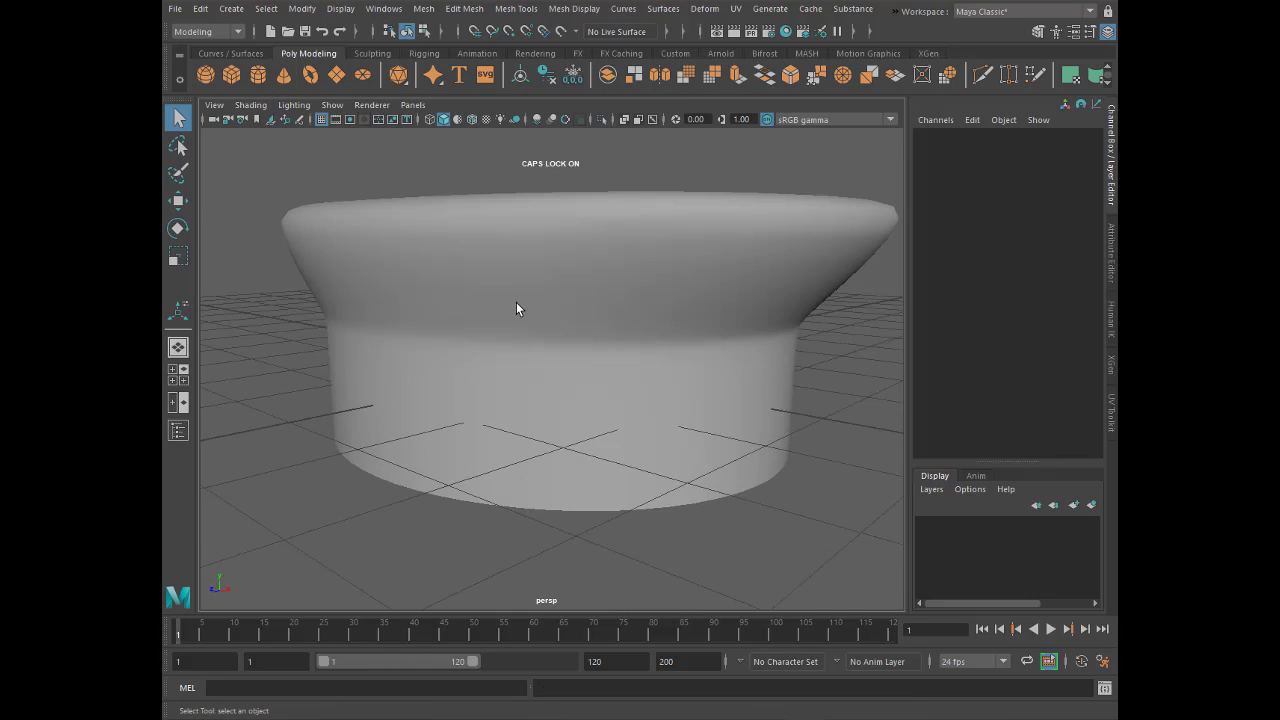
pyautogui.click(531, 311)
pyautogui.press('1')
pyautogui.scroll(3, 507, 230)
# - Start the Insert Edge Loop tool in edge mode near the crown's top rim
pyautogui.rightClick(507, 230)
pyautogui.click(505, 190)
pyautogui.keyDown('alt'); pyautogui.moveTo(504, 195); pyautogui.dragTo(419, 230); pyautogui.keyUp('alt')
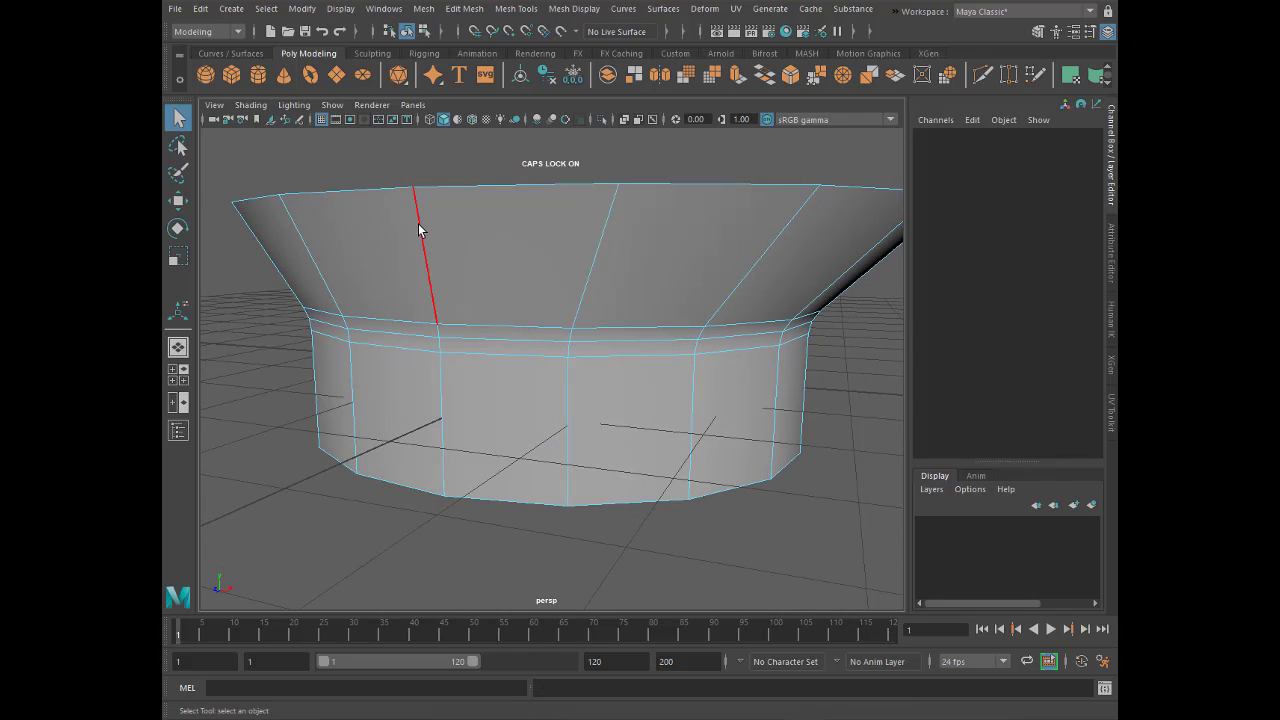
pyautogui.click(464, 9)
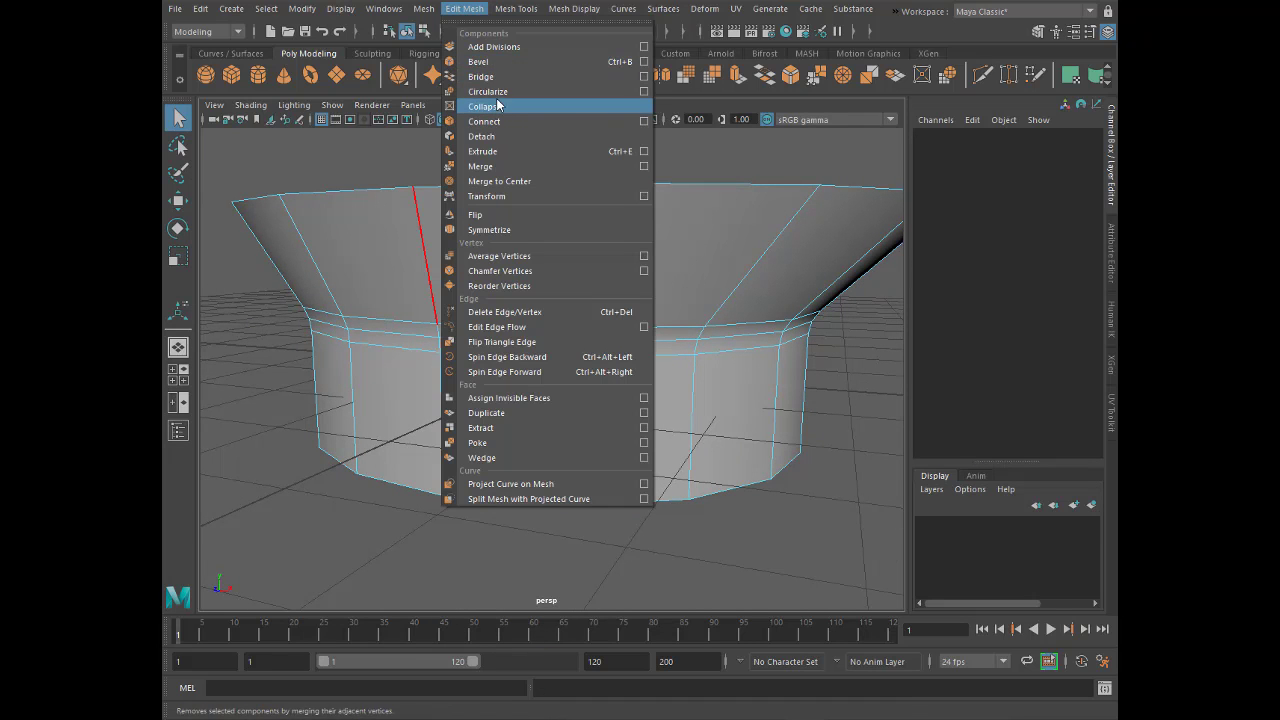
pyautogui.click(557, 120)
pyautogui.keyDown('alt'); pyautogui.moveTo(480, 250); pyautogui.dragTo(434, 237); pyautogui.keyUp('alt')
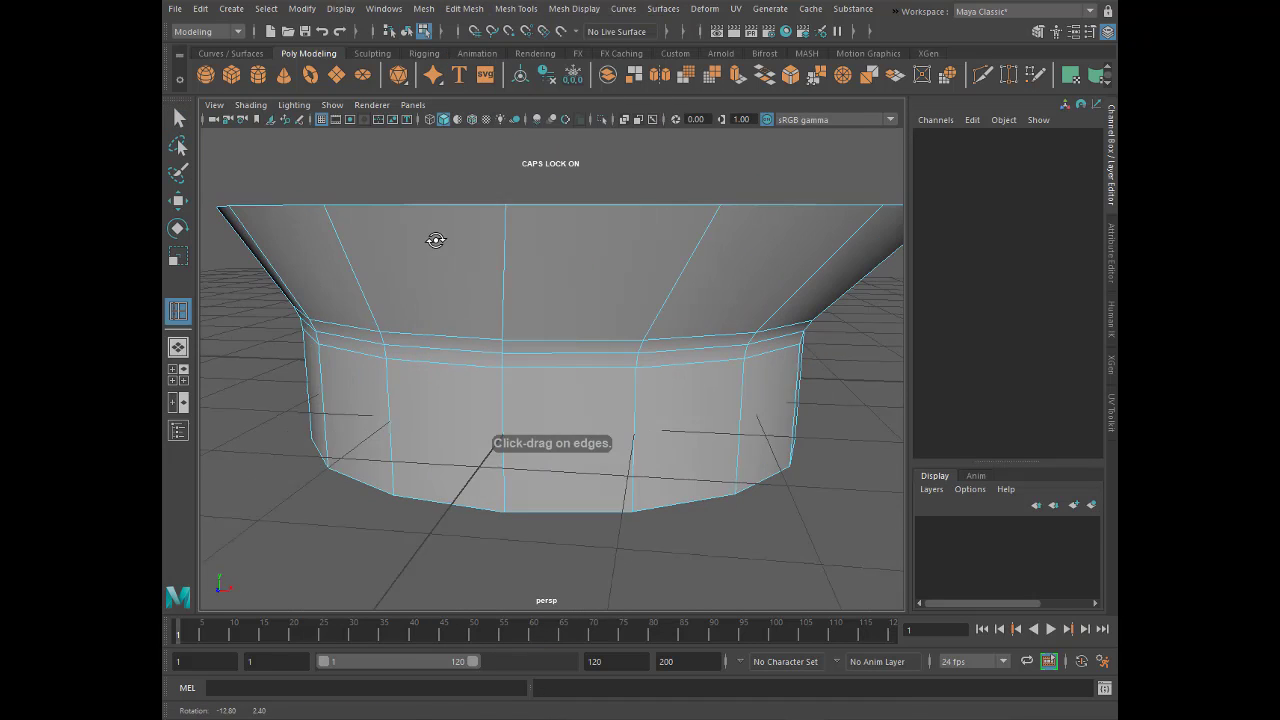
# - Insert an edge loop just below the crown's top rim
pyautogui.click(516, 233)
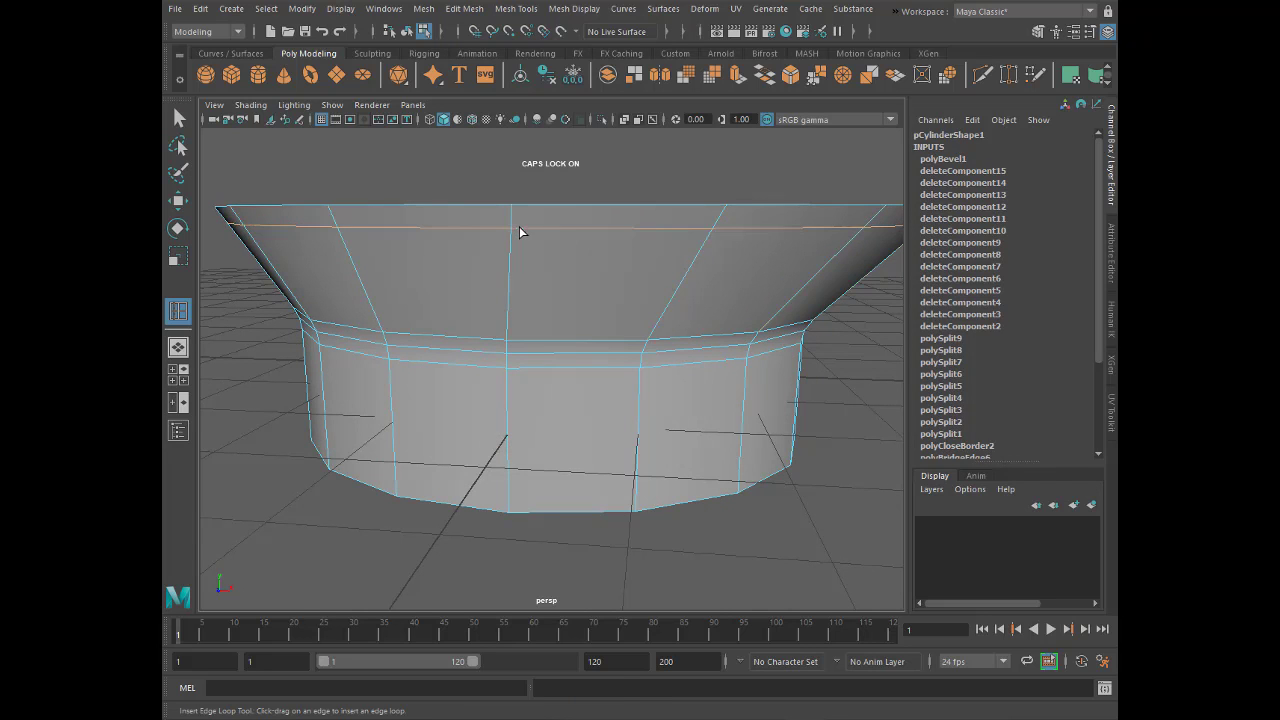
pyautogui.press('space')
pyautogui.press('space')
pyautogui.scroll(3, 590, 279)
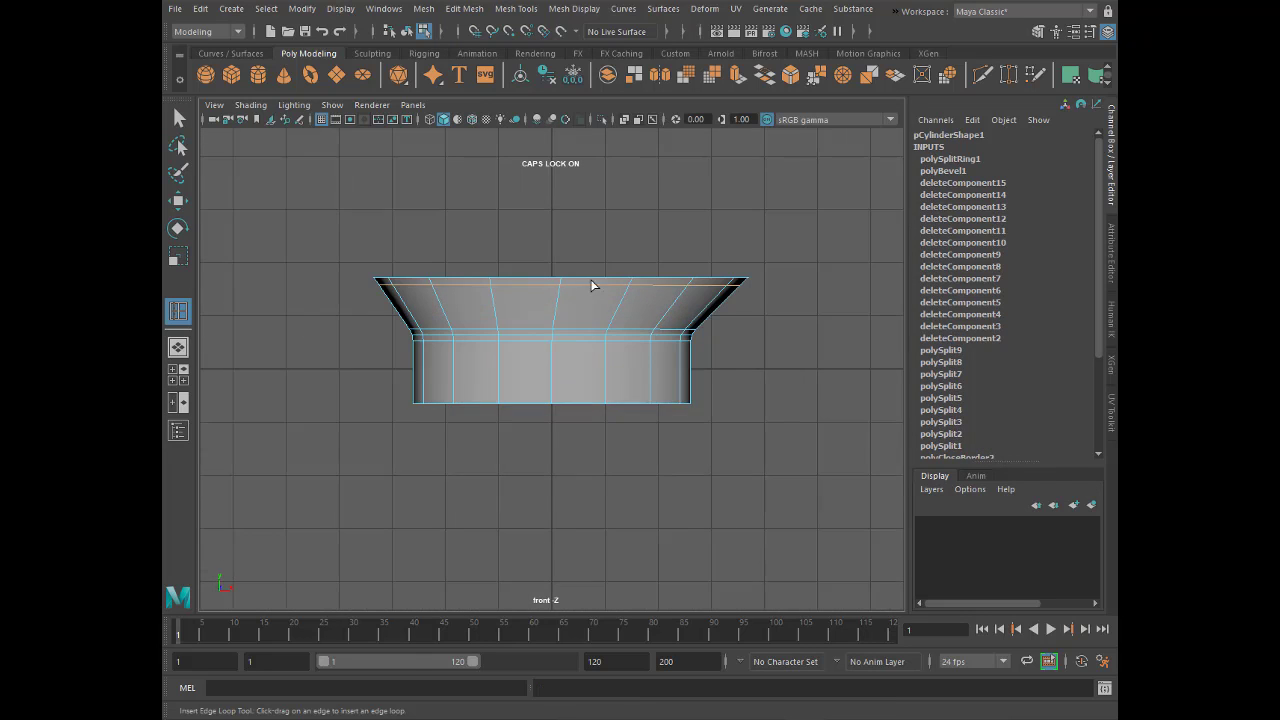
pyautogui.scroll(2, 590, 279)
pyautogui.press('w')
pyautogui.scroll(2, 300, 245)
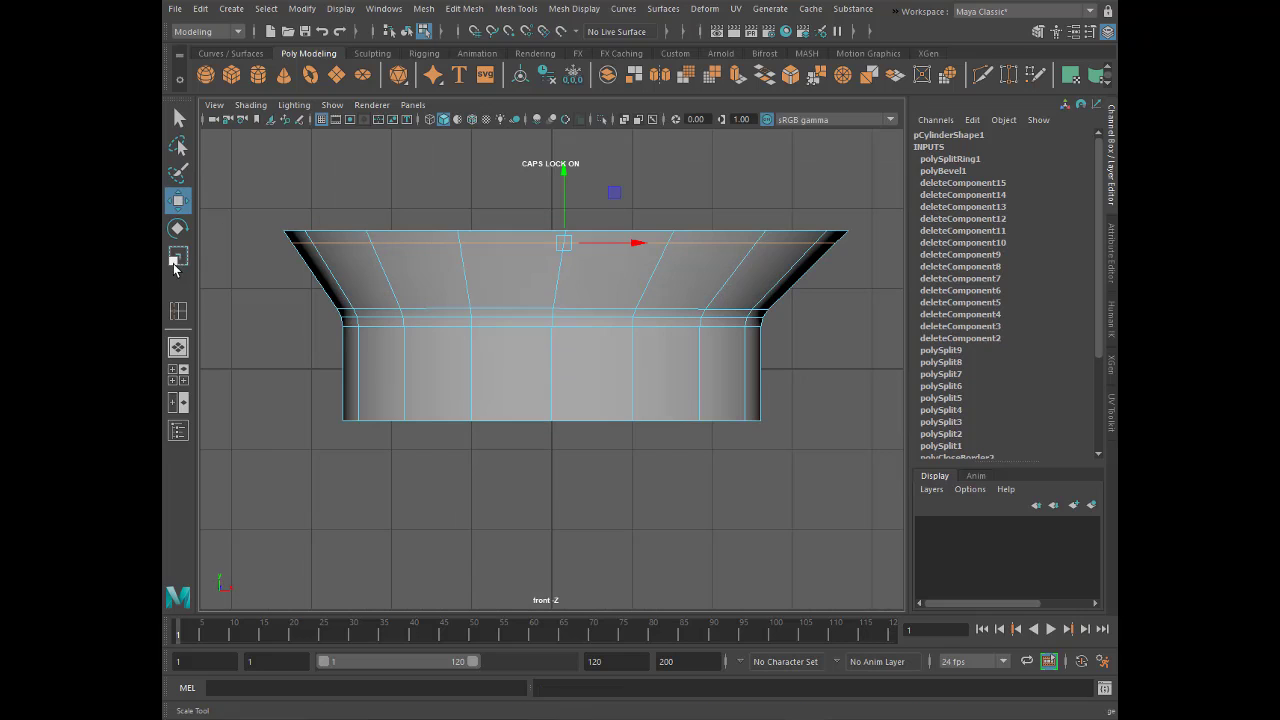
# - Scale the new loop slightly outward and lower it a little to form a thin lip
pyautogui.click(178, 257)
pyautogui.moveTo(564, 244); pyautogui.dragTo(614, 243)
pyautogui.press('w')
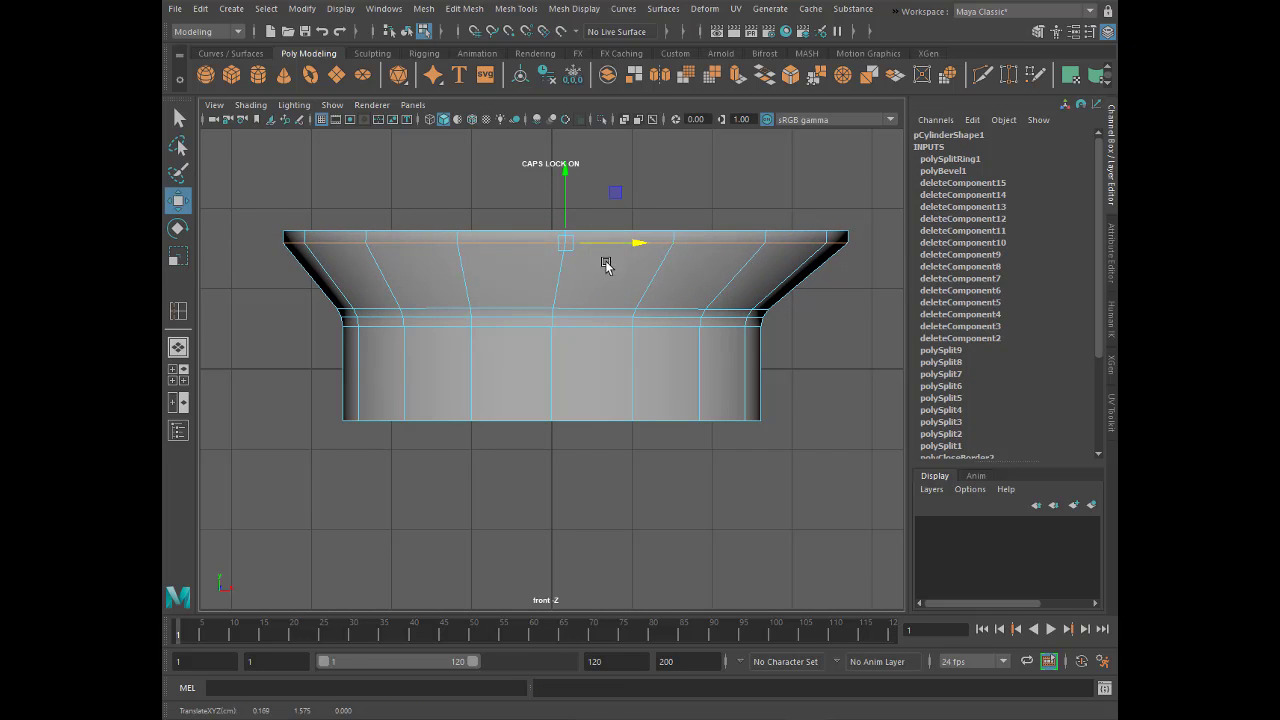
pyautogui.moveTo(563, 166); pyautogui.dragTo(565, 185)
pyautogui.moveTo(486, 248); pyautogui.dragTo(545, 228, button='right')
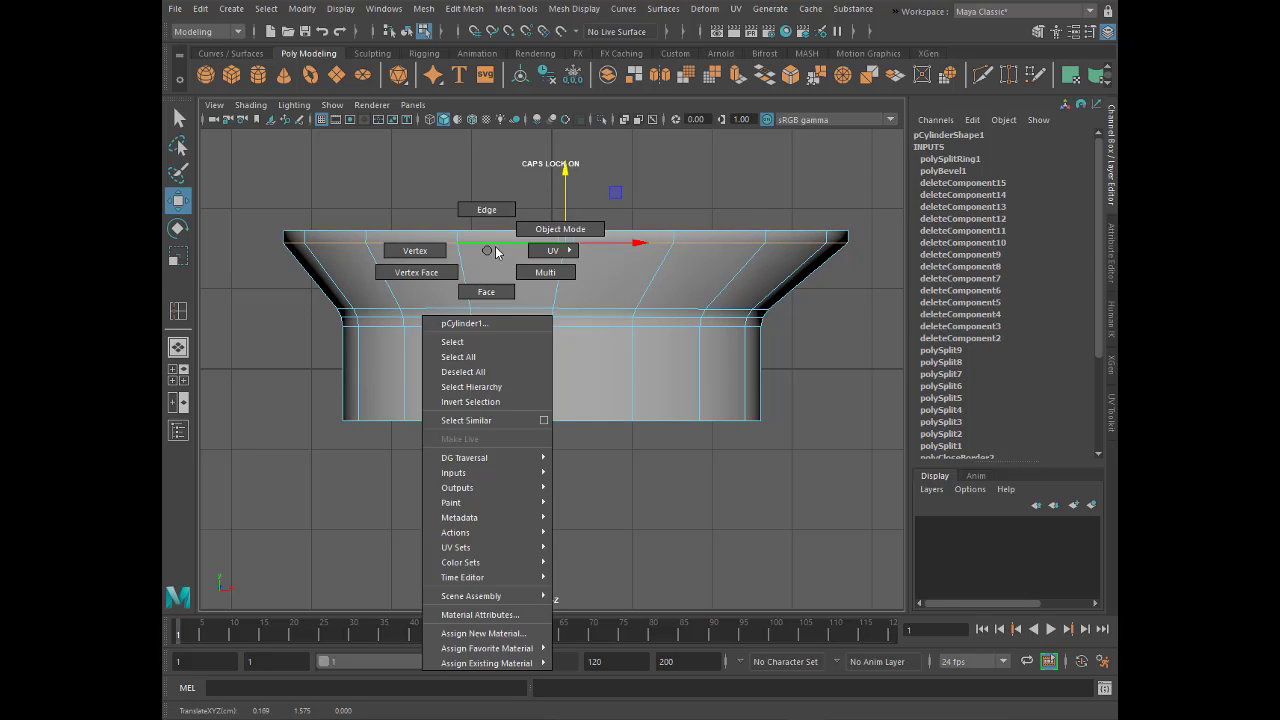
pyautogui.press('space')
pyautogui.keyDown('alt'); pyautogui.moveTo(565, 310); pyautogui.dragTo(491, 334); pyautogui.keyUp('alt')
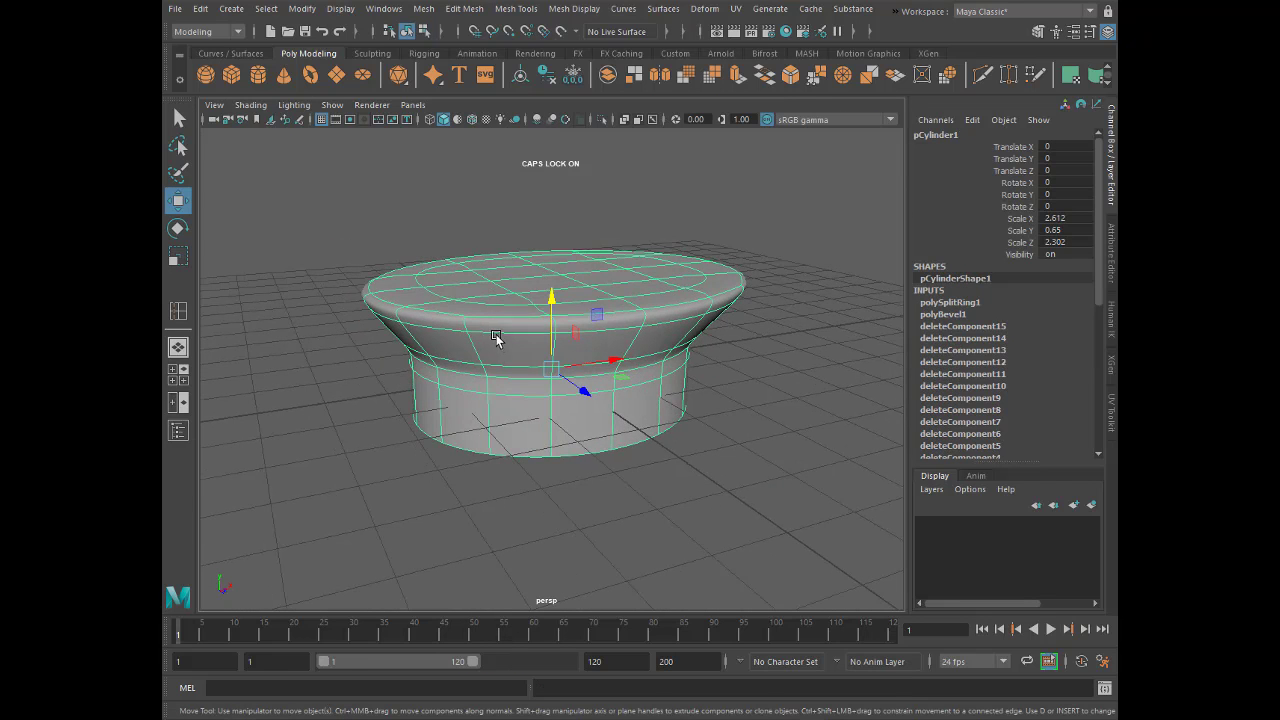
# - Select the crown's top rim edge loop
pyautogui.moveTo(470, 296); pyautogui.dragTo(471, 237, button='right')
pyautogui.click(457, 305)
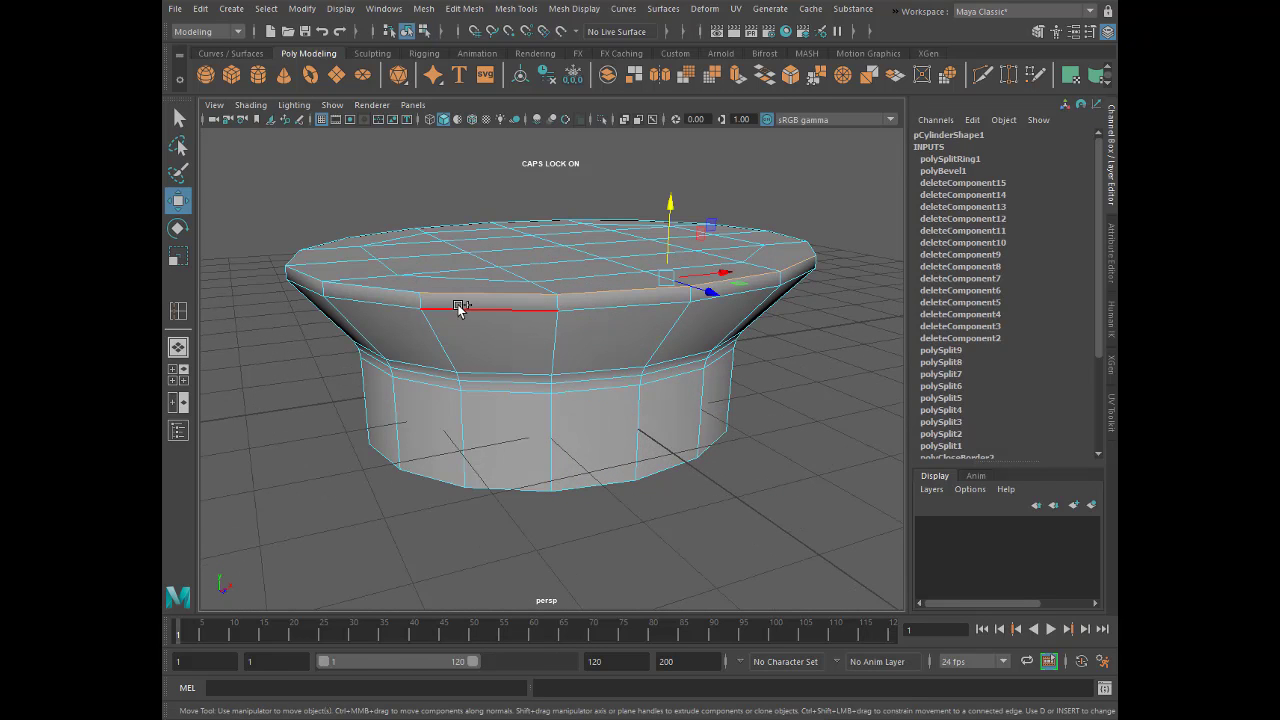
pyautogui.click(400, 289)
pyautogui.doubleClick(458, 290)
pyautogui.keyDown('alt'); pyautogui.moveTo(458, 287); pyautogui.dragTo(480, 374); pyautogui.keyUp('alt')
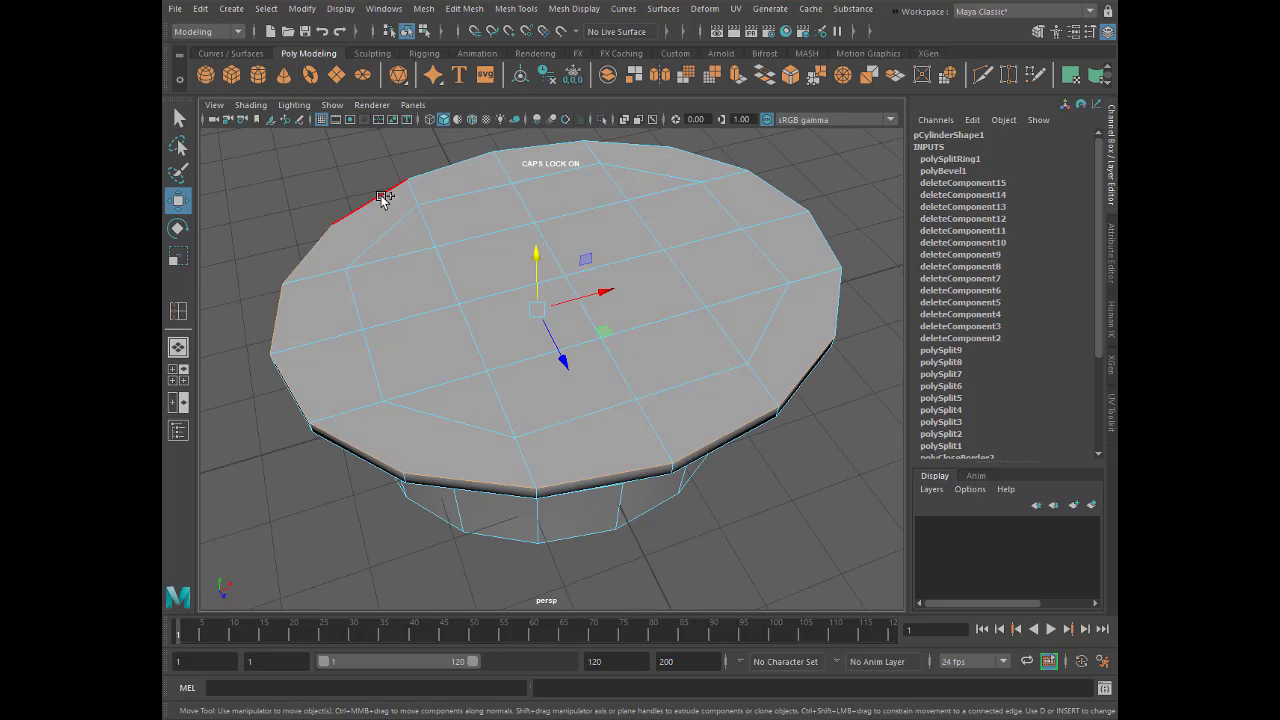
pyautogui.keyDown('alt'); pyautogui.moveTo(707, 180); pyautogui.dragTo(543, 283); pyautogui.keyUp('alt')
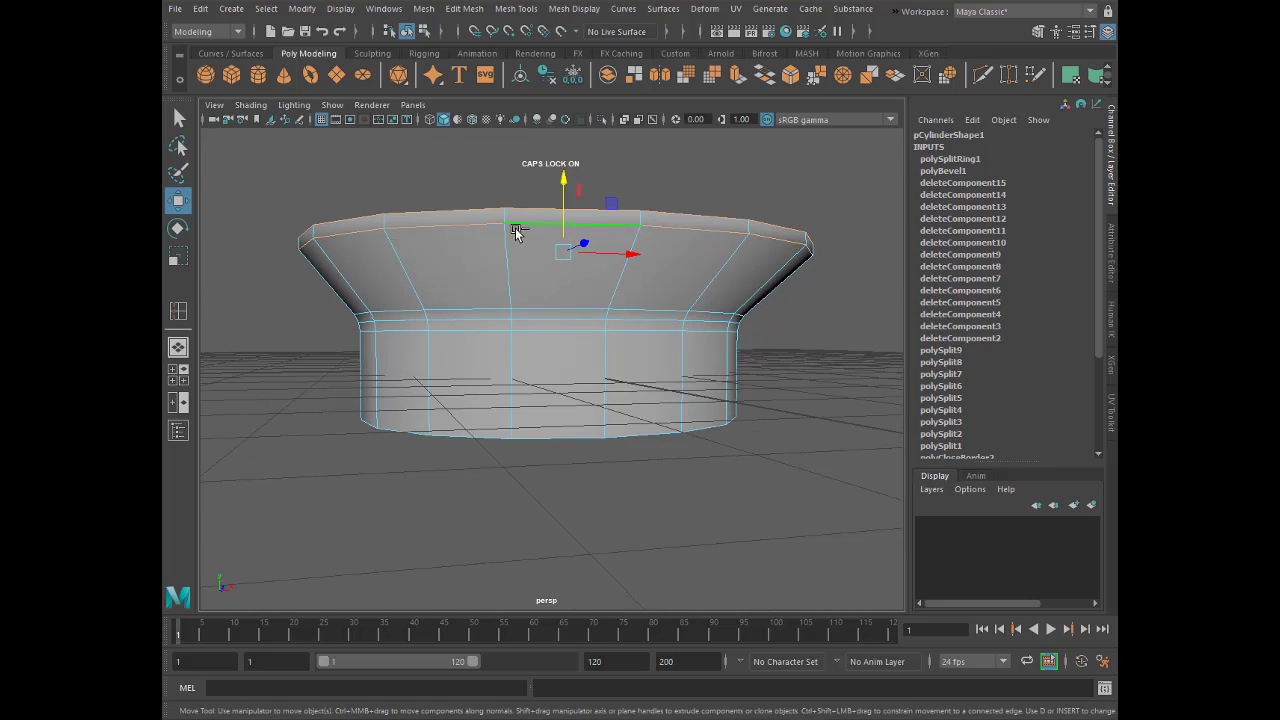
pyautogui.keyDown('alt'); pyautogui.moveTo(517, 234); pyautogui.dragTo(523, 269); pyautogui.keyUp('alt')
# - Bevel the top rim with 1 segment at a 0.1 fraction
pyautogui.keyDown('shift'); pyautogui.rightClick(480, 243); pyautogui.keyUp('shift')
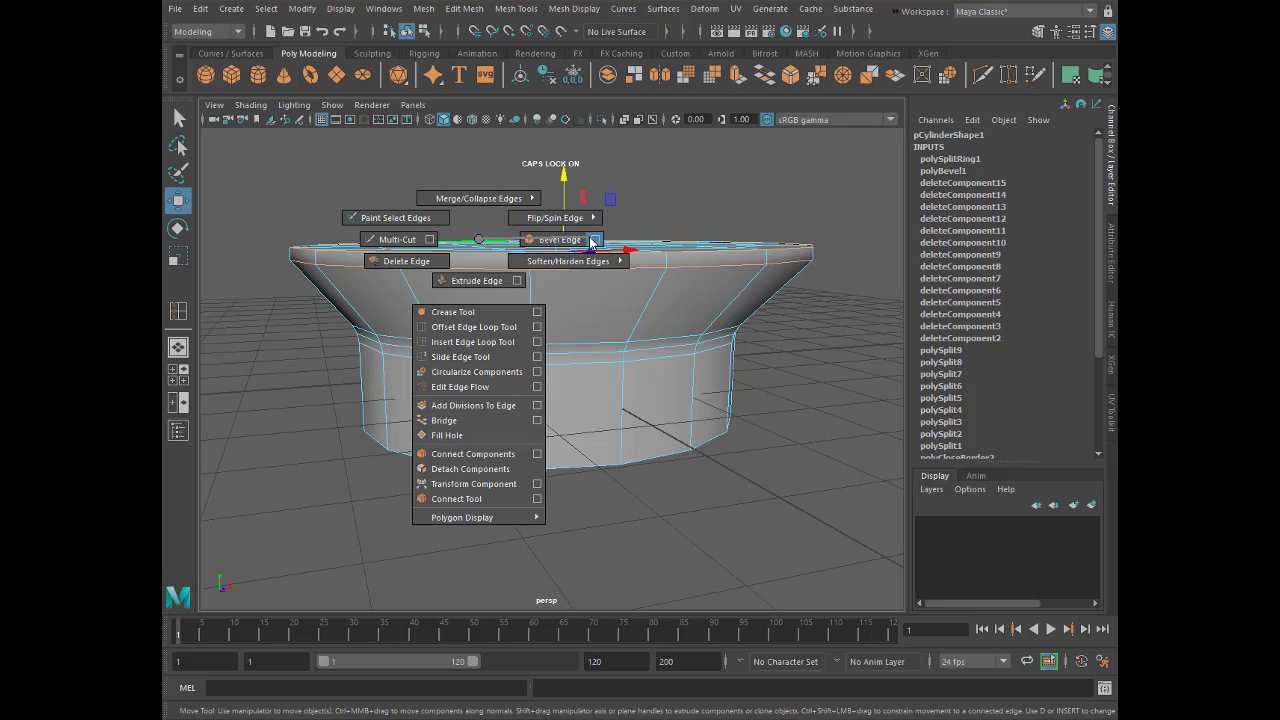
pyautogui.click(595, 239)
pyautogui.click(469, 353)
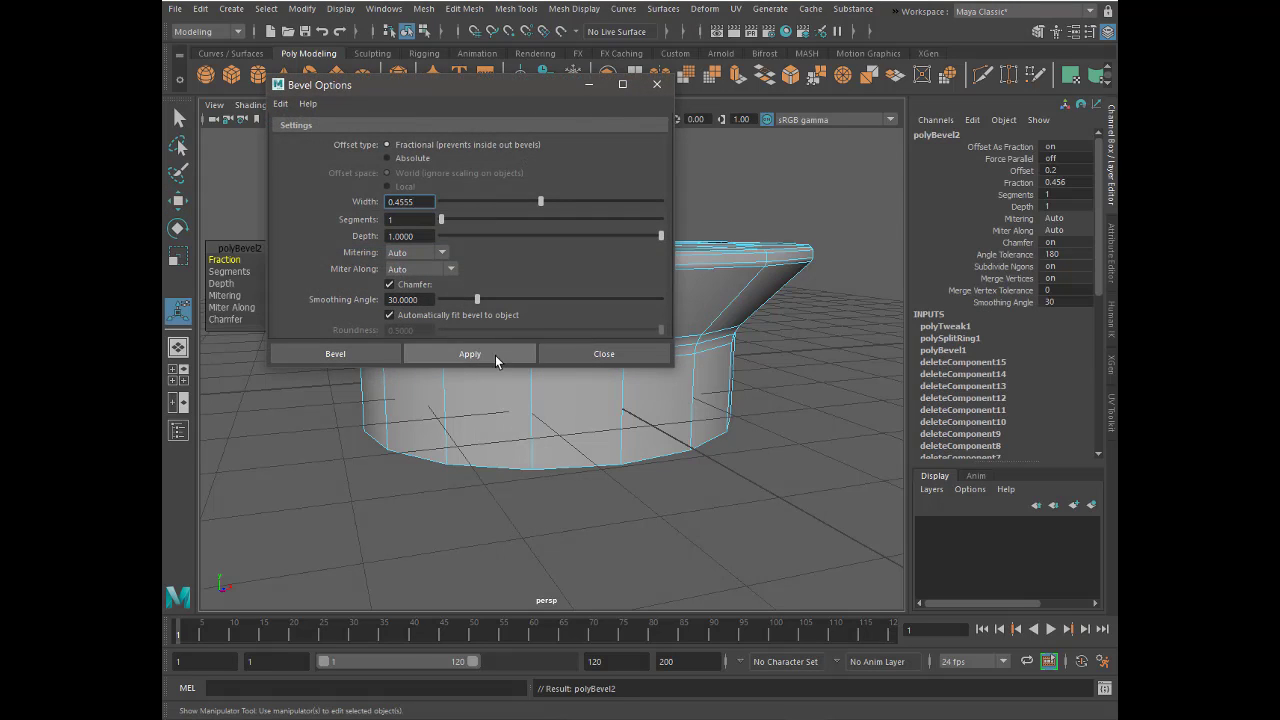
pyautogui.click(657, 84)
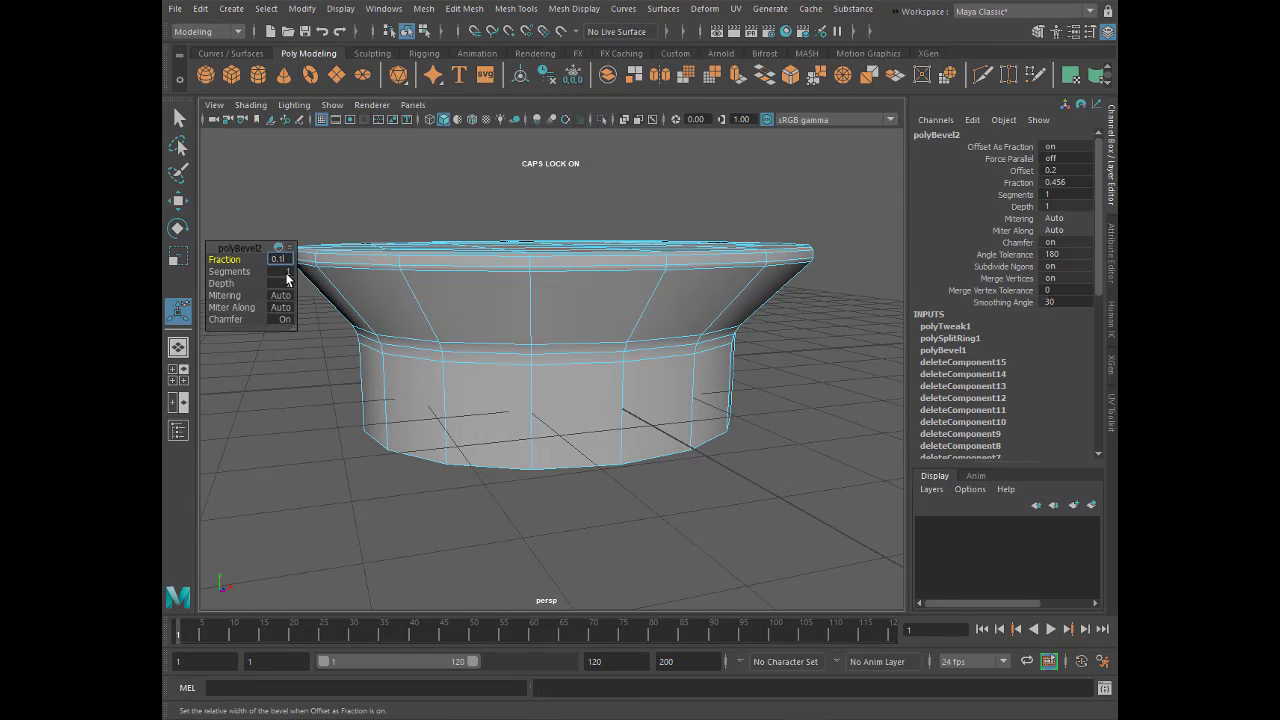
pyautogui.moveTo(400, 271); pyautogui.dragTo(466, 249, button='right')
pyautogui.click(295, 365)
pyautogui.moveTo(295, 365)
pyautogui.keyDown('alt'); pyautogui.mouseDown()
pyautogui.moveTo(466, 367)
pyautogui.moveTo(487, 381)
pyautogui.moveTo(608, 350)
pyautogui.mouseUp(); pyautogui.keyUp('alt')
pyautogui.click(554, 286)
# - In the maximized front view, select the crown's top vertex row and try raising it
pyautogui.press('space')
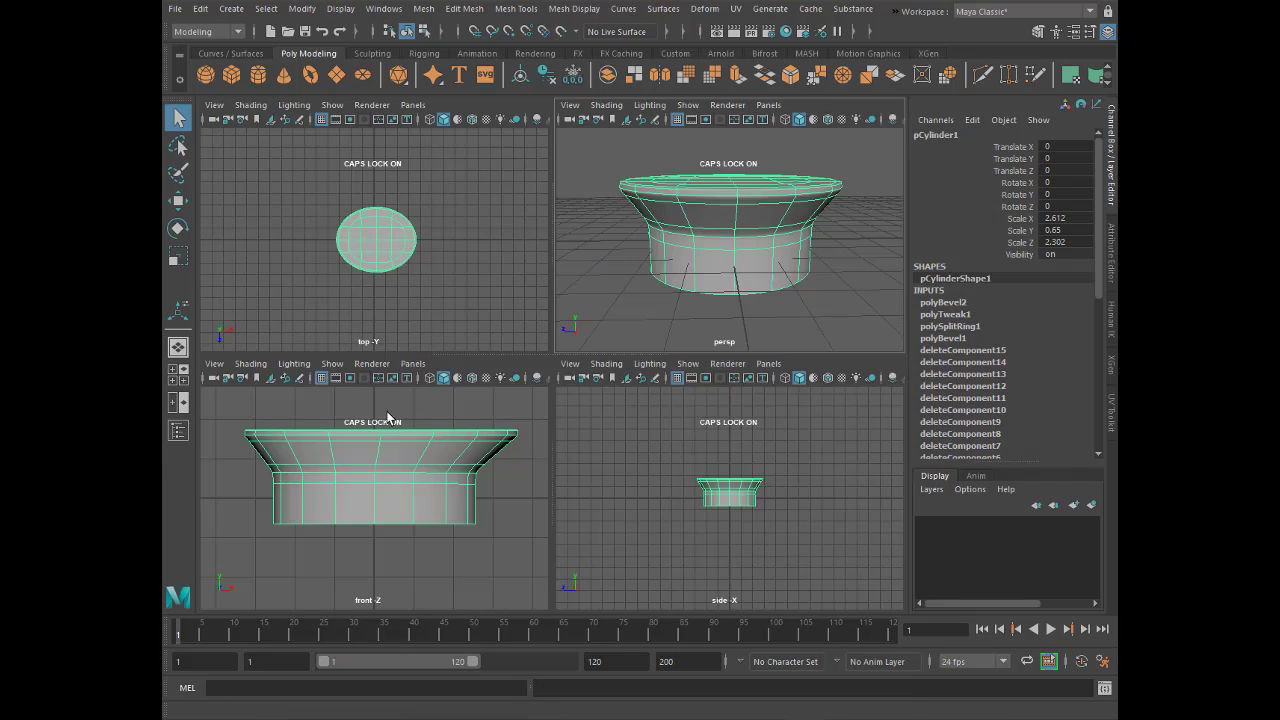
pyautogui.press('space')
pyautogui.moveTo(408, 288); pyautogui.dragTo(370, 290, button='right')
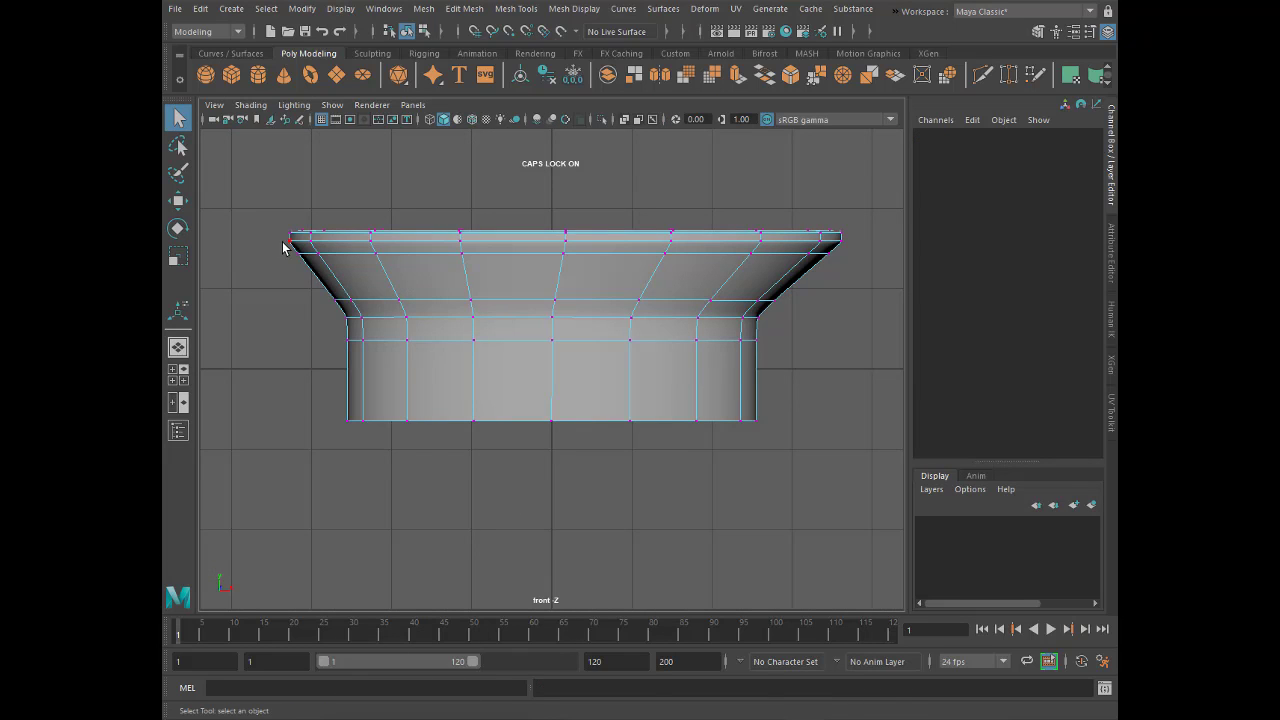
pyautogui.moveTo(277, 238); pyautogui.dragTo(869, 294)
pyautogui.press('w')
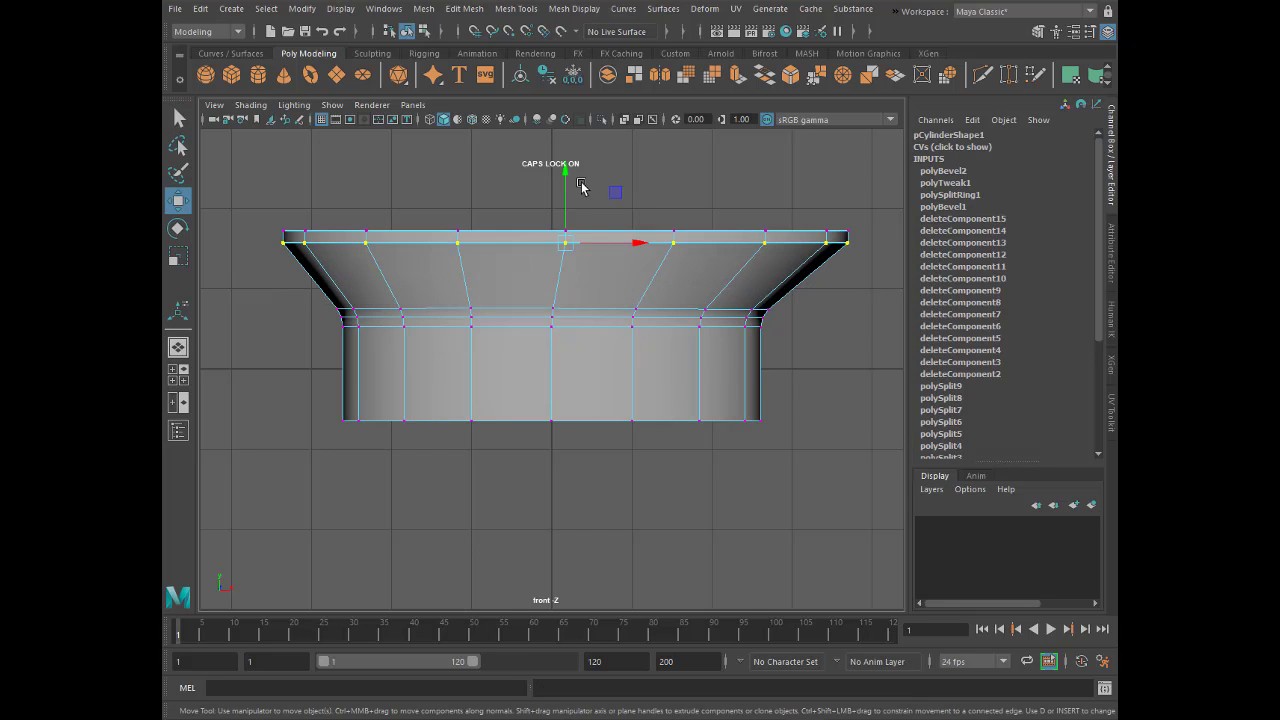
pyautogui.moveTo(566, 185); pyautogui.dragTo(566, 170)
# - Reselect the top vertex row and rotate it so the rim tilts down to the right
pyautogui.moveTo(505, 234); pyautogui.dragTo(566, 222, button='right')
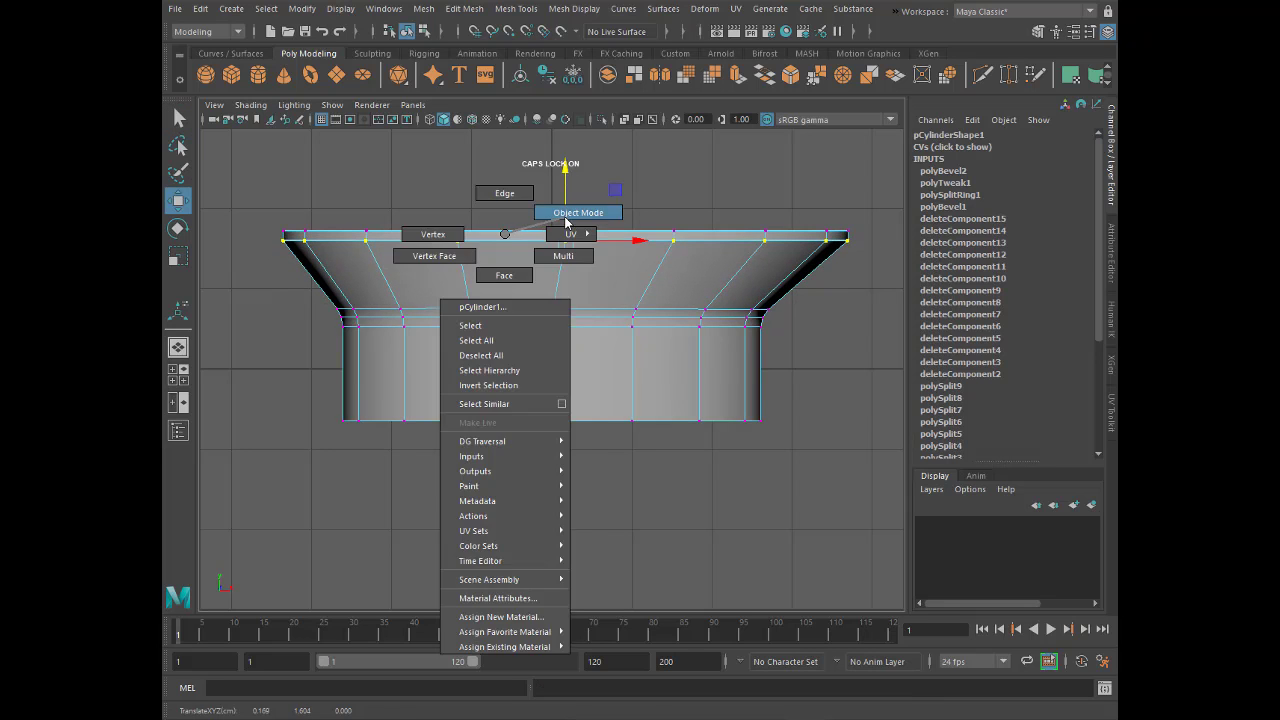
pyautogui.moveTo(430, 232); pyautogui.dragTo(350, 228, button='right')
pyautogui.moveTo(258, 209); pyautogui.dragTo(887, 272)
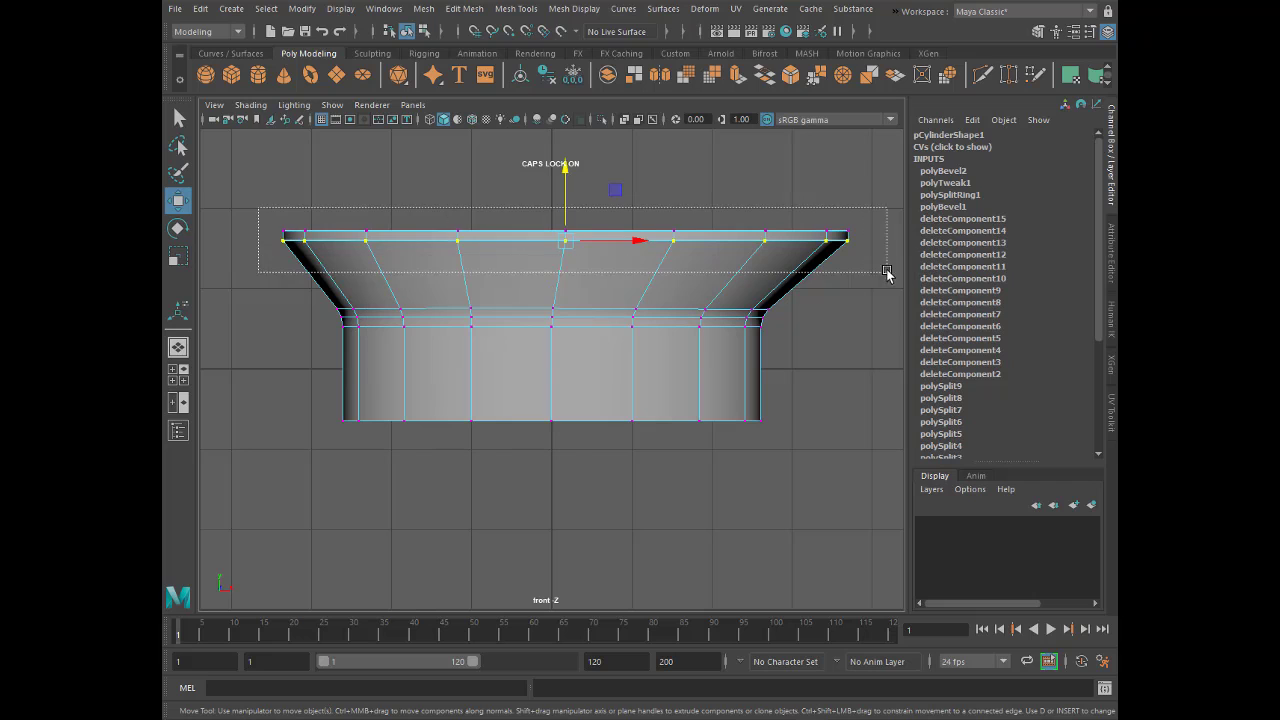
pyautogui.press('e')
pyautogui.moveTo(615, 177); pyautogui.dragTo(621, 175)
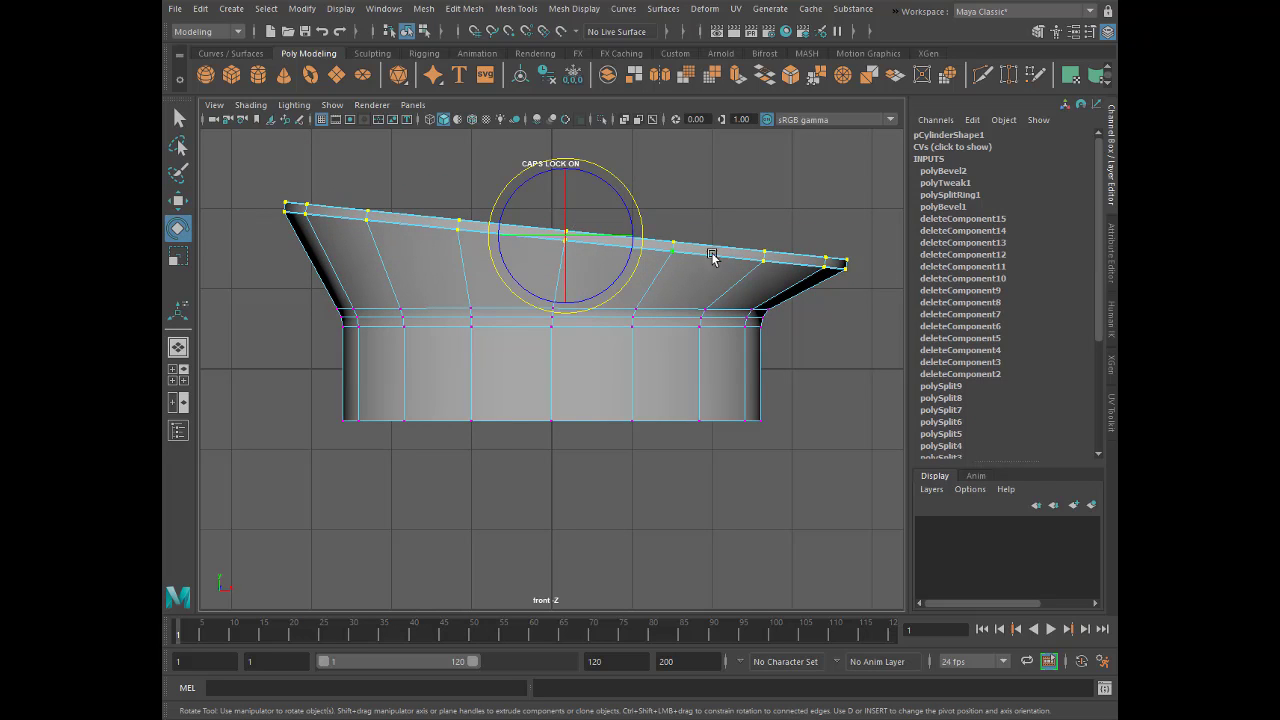
pyautogui.press('3')
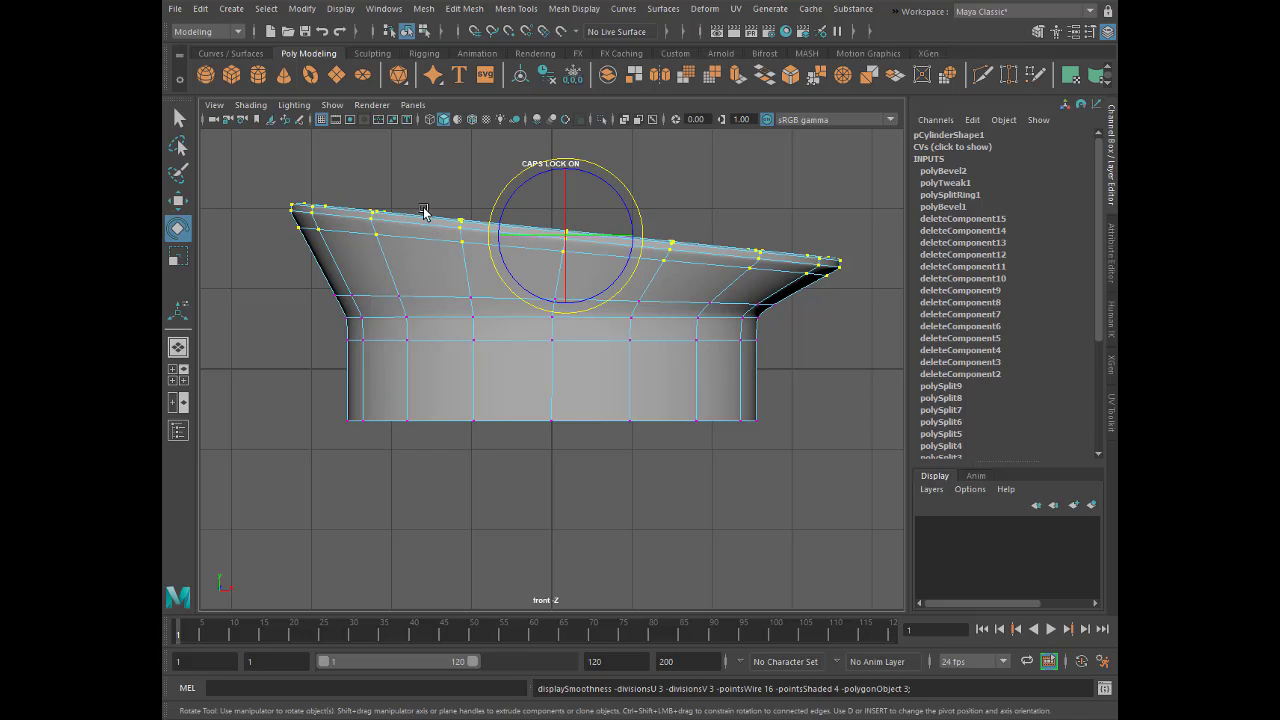
pyautogui.moveTo(725, 230); pyautogui.dragTo(850, 285)
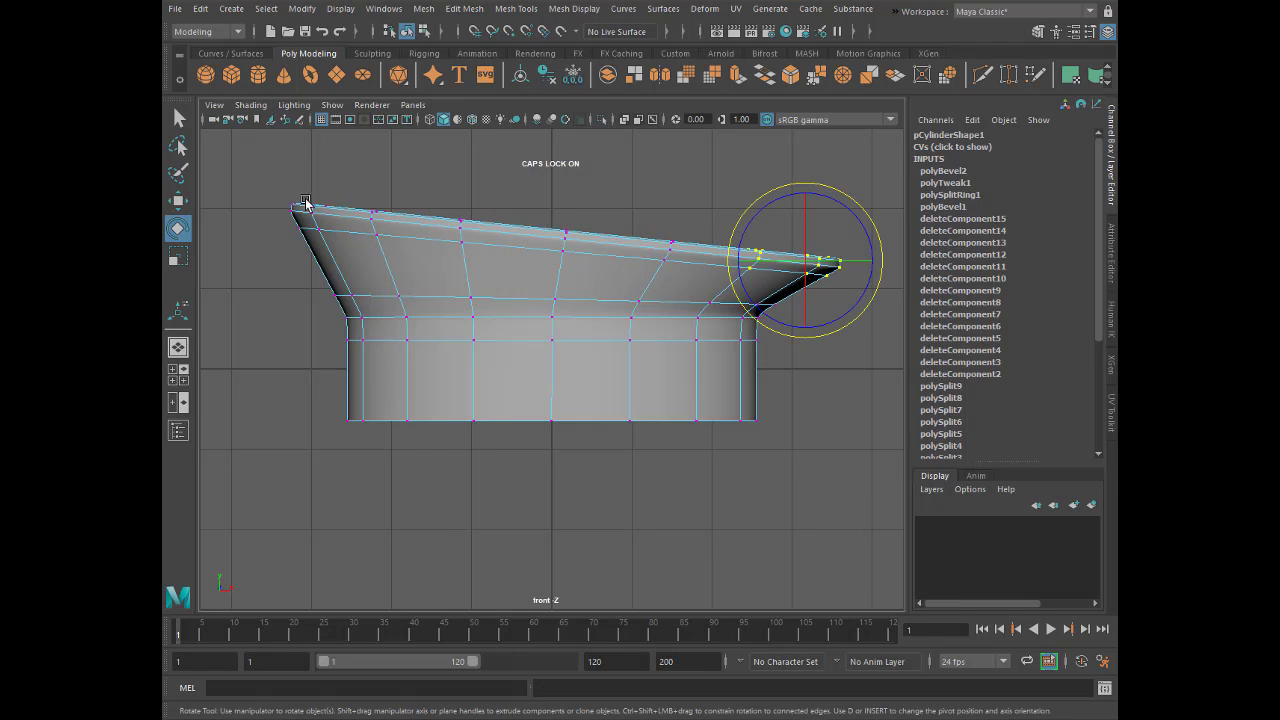
# - Lower the two middle top-edge vertices to start a dip in the crown rim
pyautogui.click(460, 222)
pyautogui.press('w')
pyautogui.moveTo(459, 180); pyautogui.dragTo(460, 160)
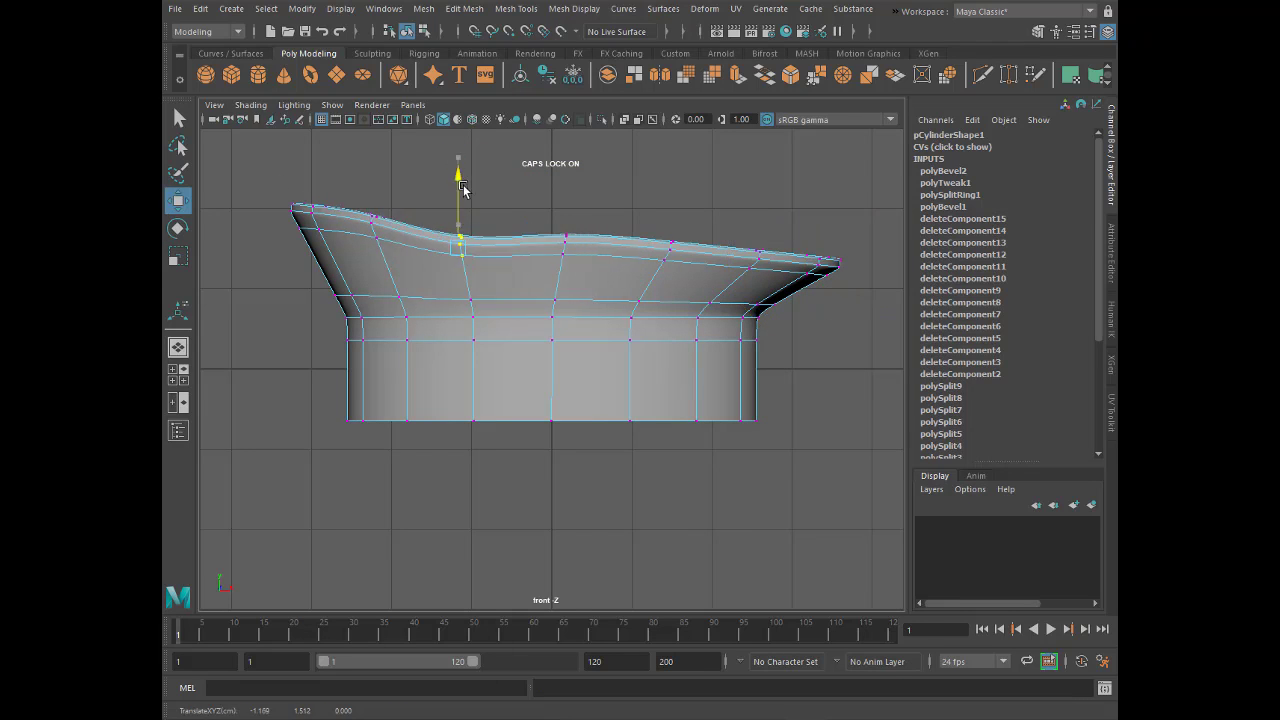
pyautogui.hotkey('ctrl', 'z')
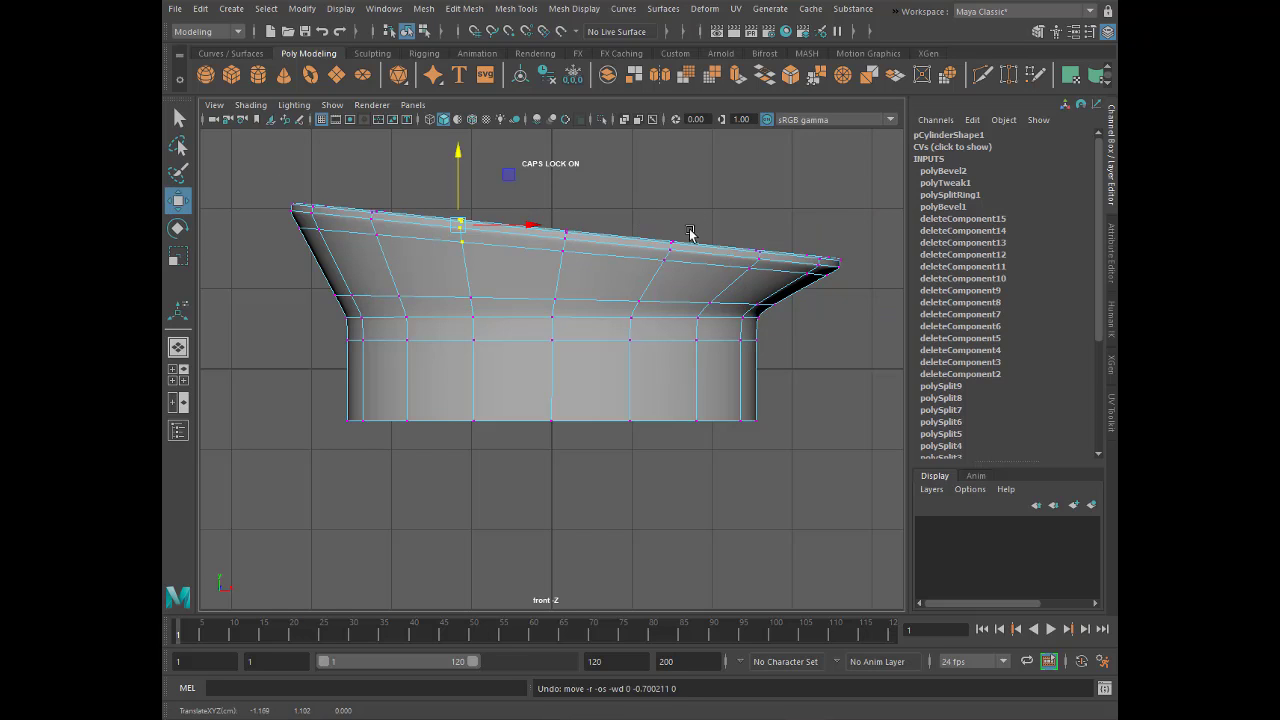
pyautogui.moveTo(690, 225); pyautogui.dragTo(545, 290)
pyautogui.moveTo(619, 175); pyautogui.dragTo(622, 203)
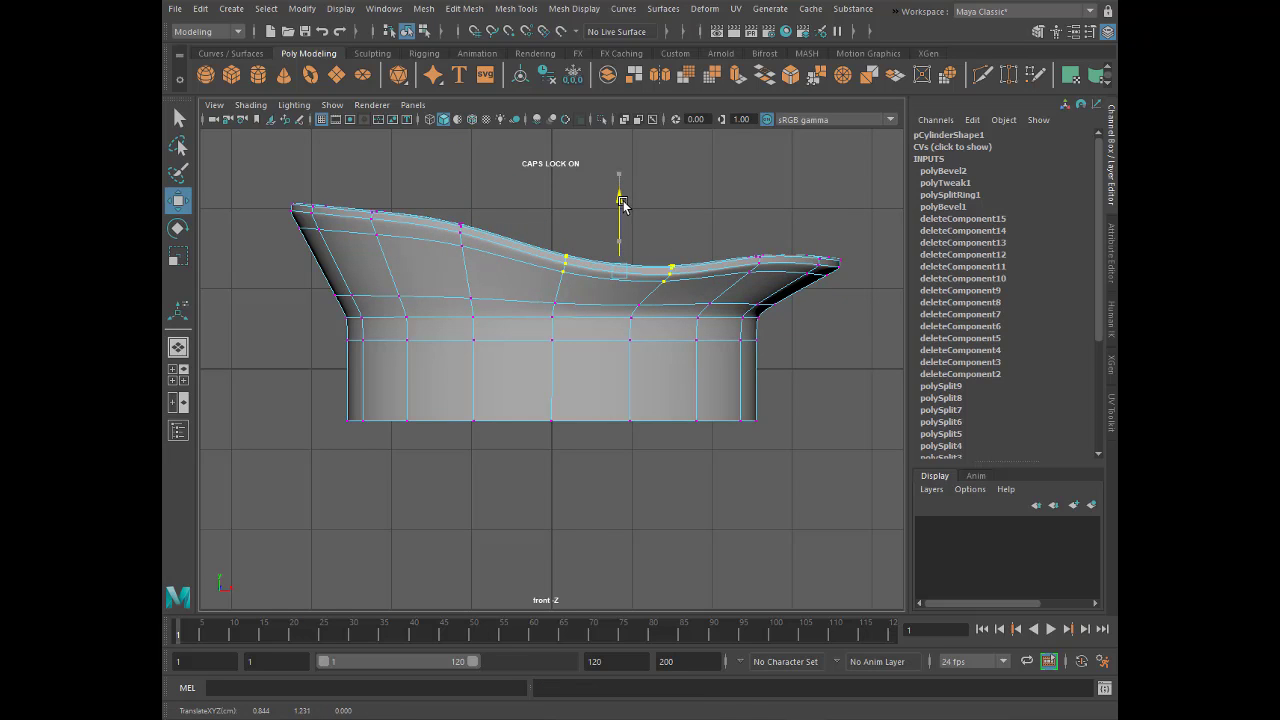
# - Push the top-edge vertices left of centre and at the middle down to deepen the dip
pyautogui.moveTo(438, 206); pyautogui.dragTo(480, 240)
pyautogui.moveTo(460, 178); pyautogui.dragTo(460, 203)
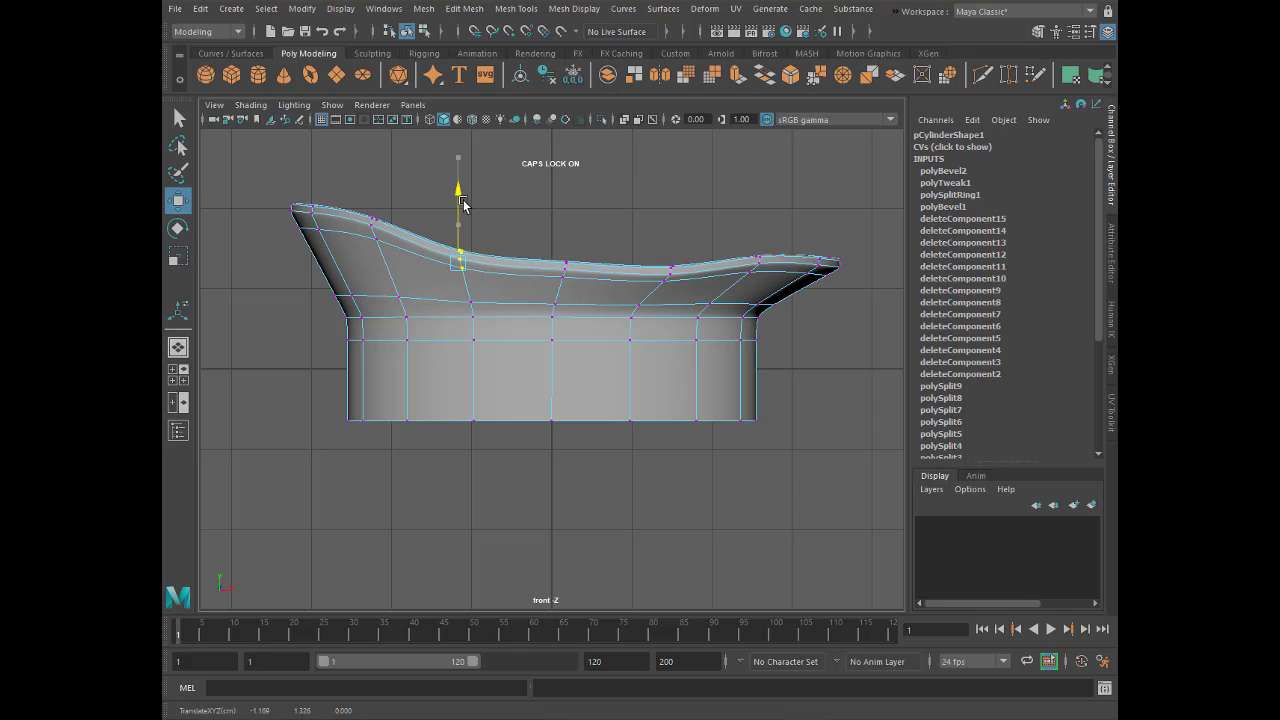
pyautogui.moveTo(604, 238); pyautogui.dragTo(547, 288)
pyautogui.moveTo(566, 196); pyautogui.dragTo(566, 203)
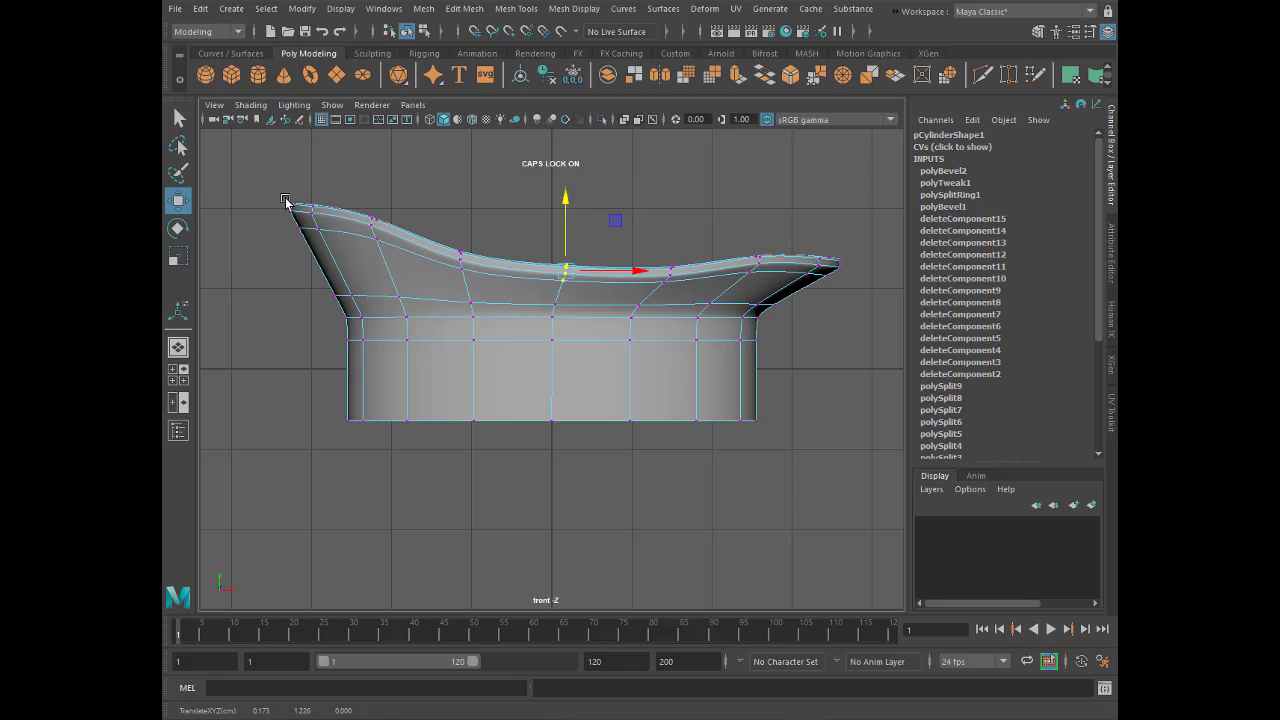
# - Raise the vertices at the crown's left peak slightly
pyautogui.moveTo(285, 201)
pyautogui.mouseDown()
pyautogui.moveTo(395, 245)
pyautogui.moveTo(404, 210)
pyautogui.mouseUp()
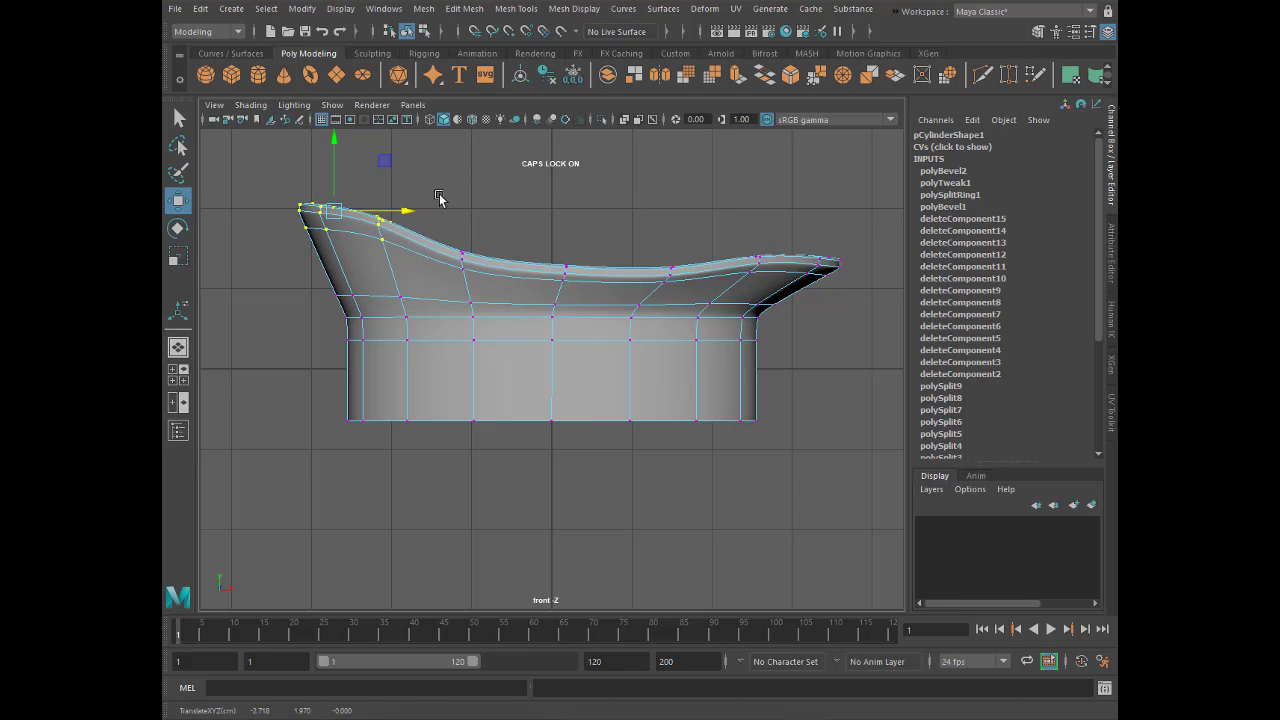
pyautogui.click(381, 222)
pyautogui.moveTo(292, 195); pyautogui.dragTo(363, 261)
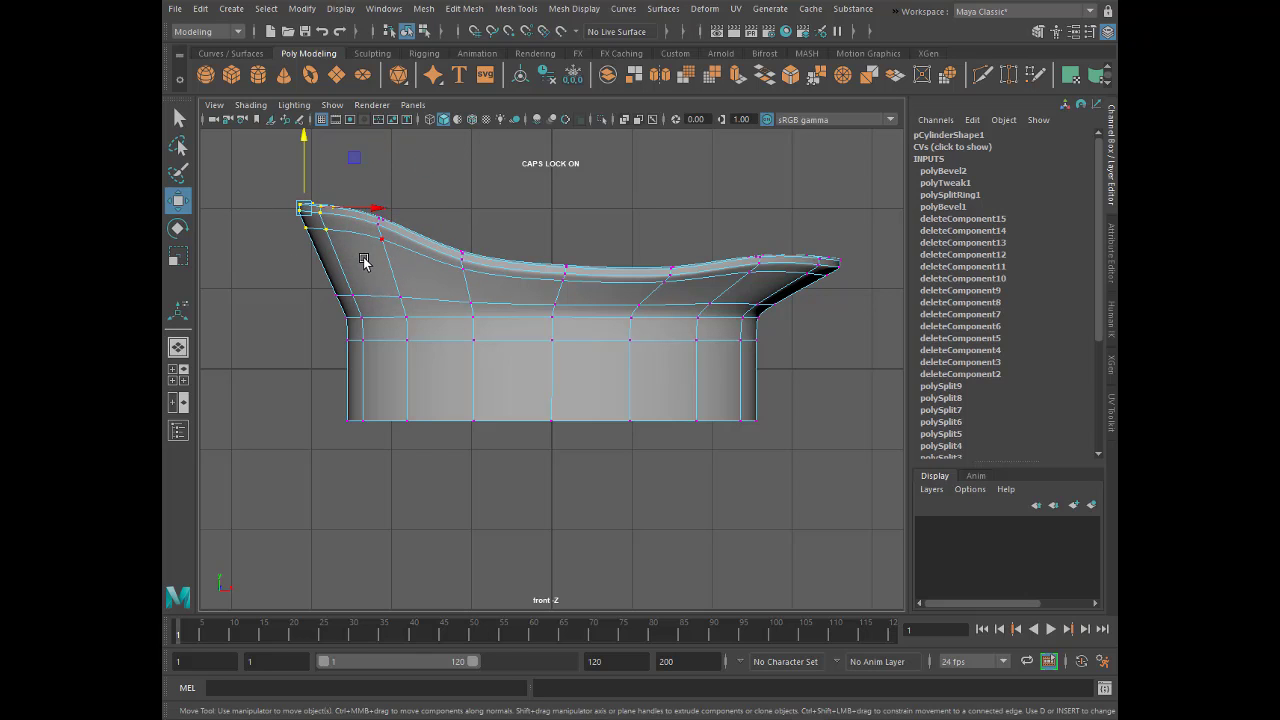
pyautogui.moveTo(302, 164); pyautogui.dragTo(302, 152)
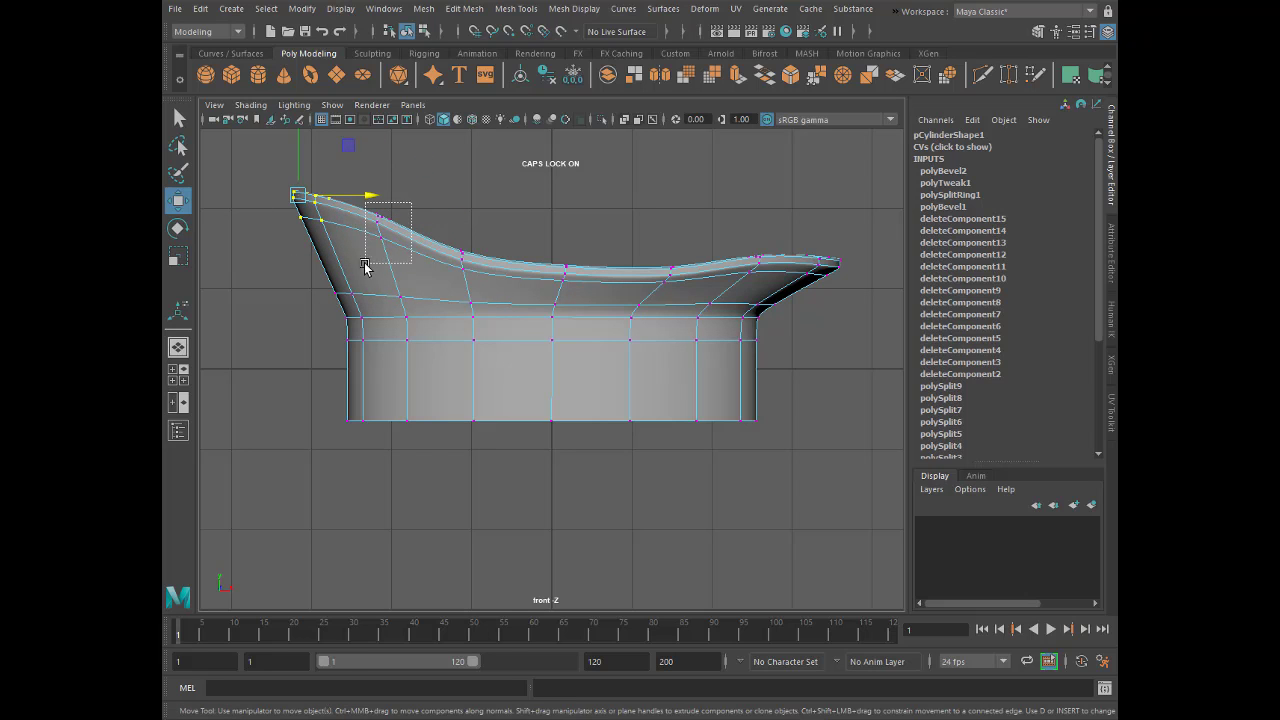
# - Check the crown's shape in the four-view layout, then return to the front view
pyautogui.click(379, 213)
pyautogui.press('space')
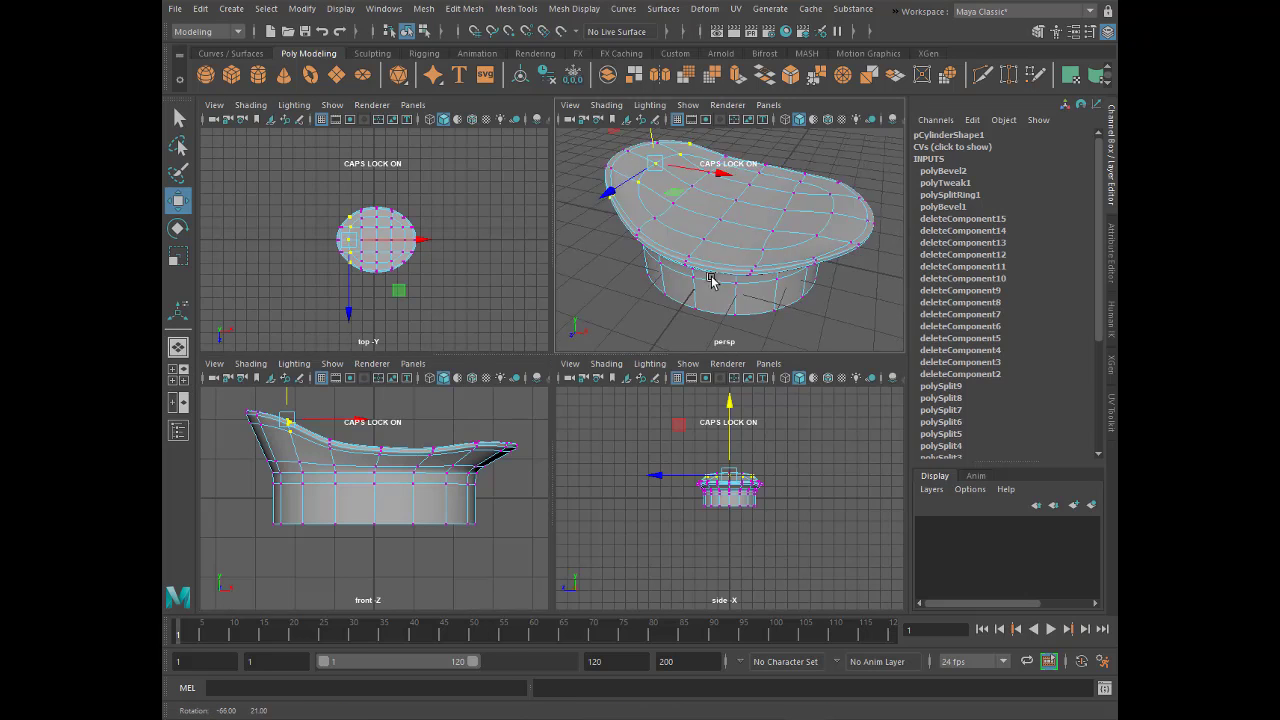
pyautogui.keyDown('alt'); pyautogui.moveTo(714, 277); pyautogui.dragTo(705, 266); pyautogui.keyUp('alt')
pyautogui.press('space')
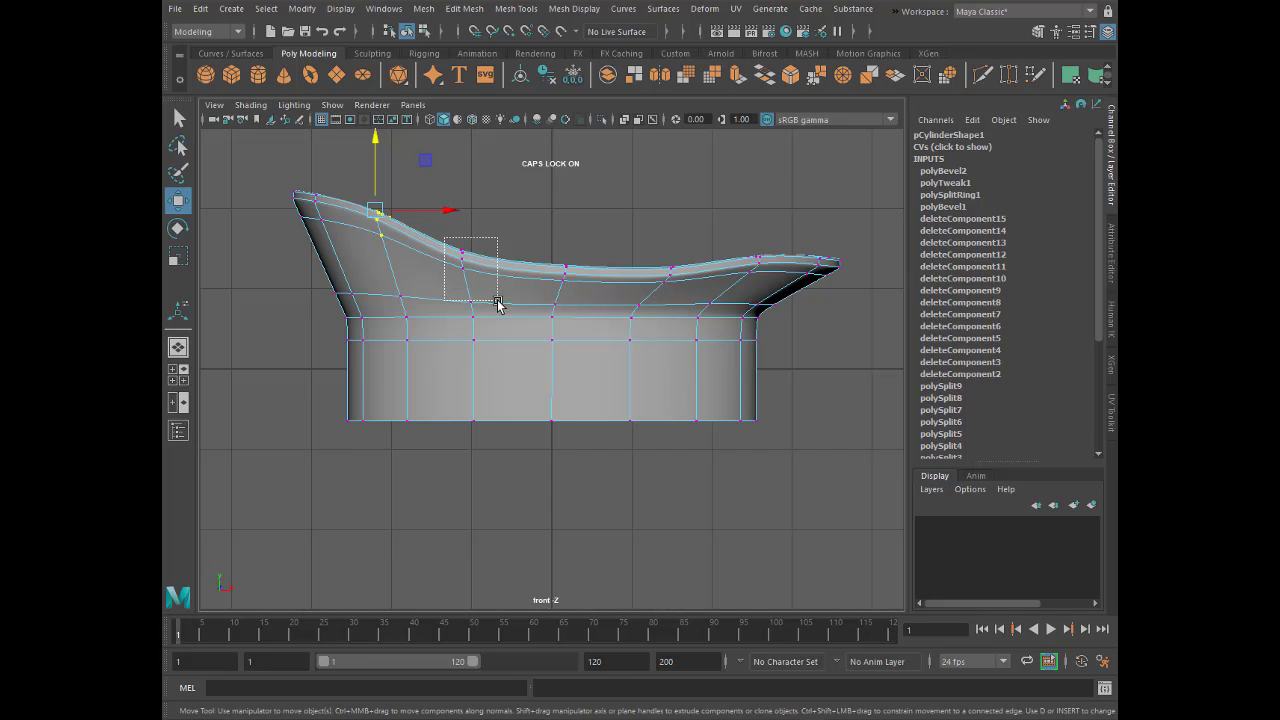
pyautogui.moveTo(498, 304); pyautogui.dragTo(558, 293)
pyautogui.click(490, 201)
# - Adjust the rim vertex right of centre and pull the right tip vertices inward
pyautogui.moveTo(694, 248); pyautogui.dragTo(655, 291)
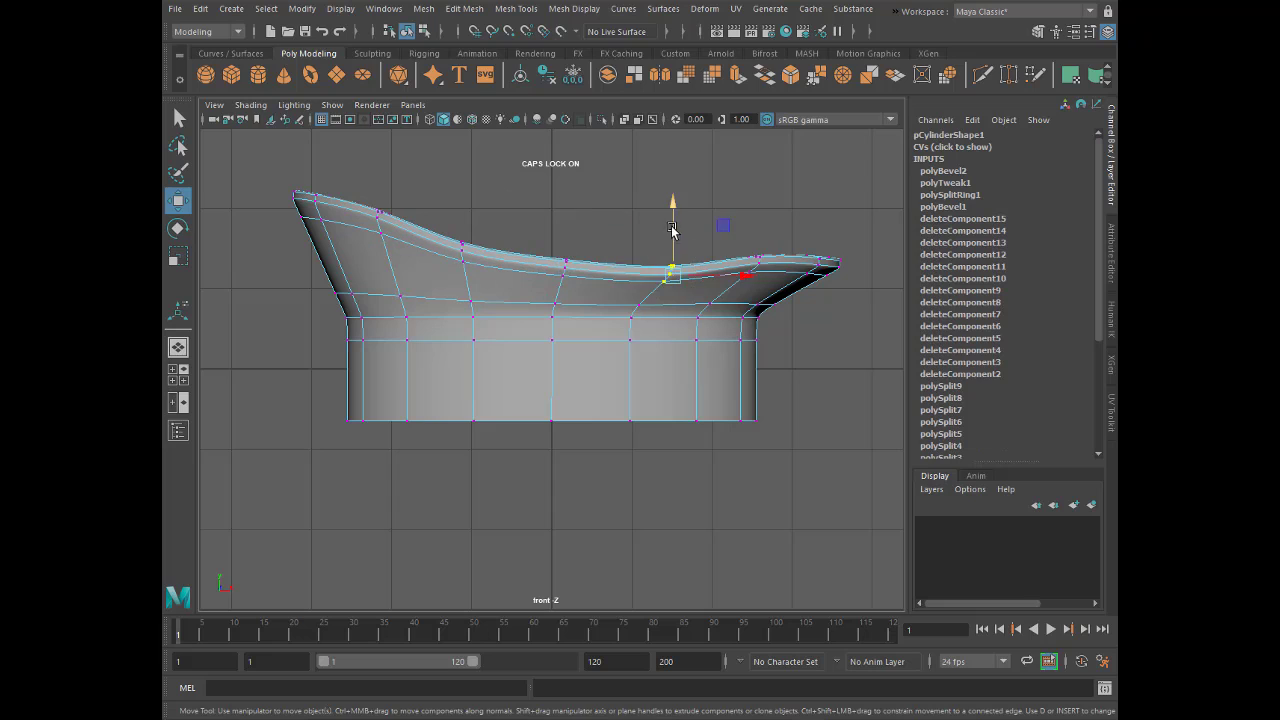
pyautogui.moveTo(672, 230); pyautogui.dragTo(855, 285)
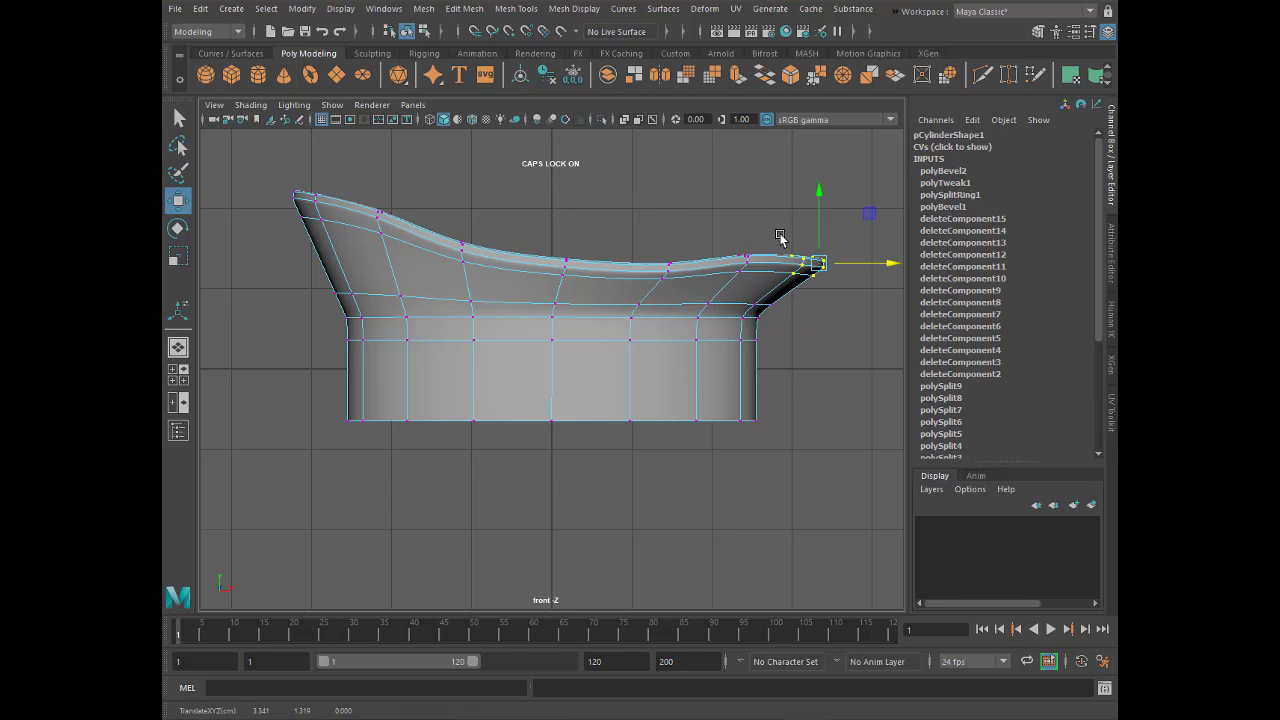
pyautogui.click(748, 257)
pyautogui.moveTo(851, 241); pyautogui.dragTo(782, 297)
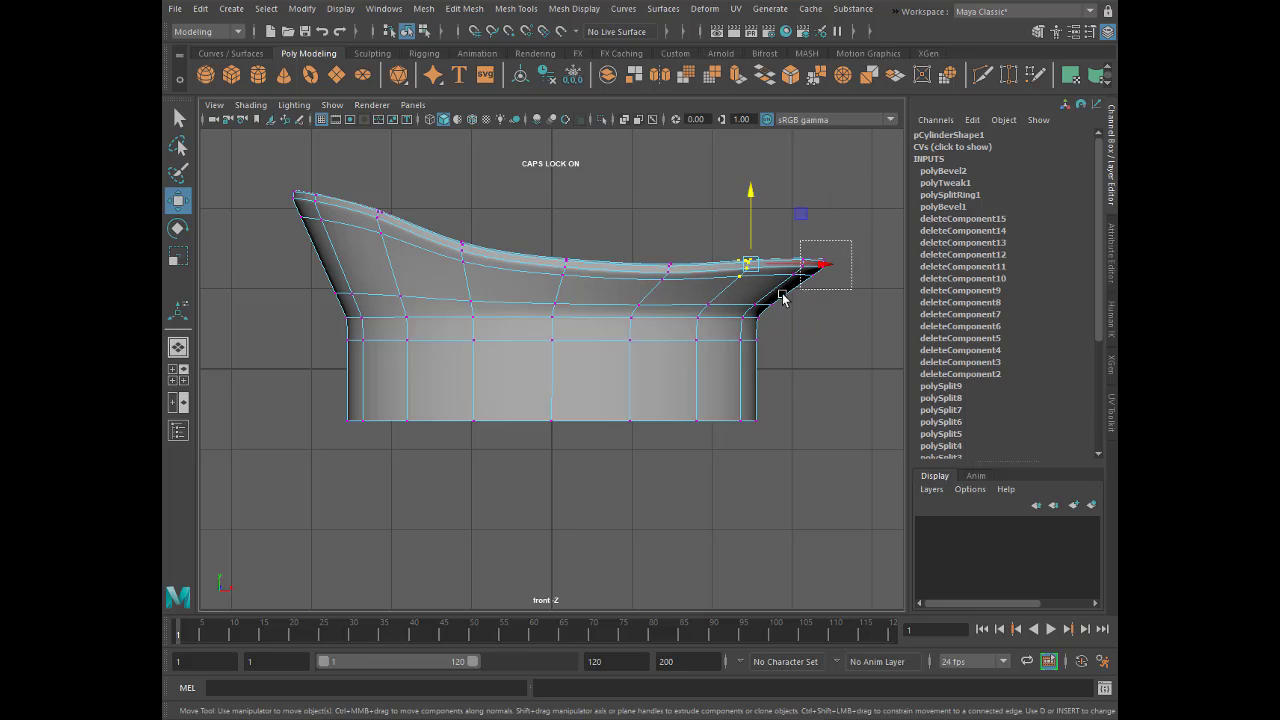
pyautogui.moveTo(867, 264); pyautogui.dragTo(862, 282)
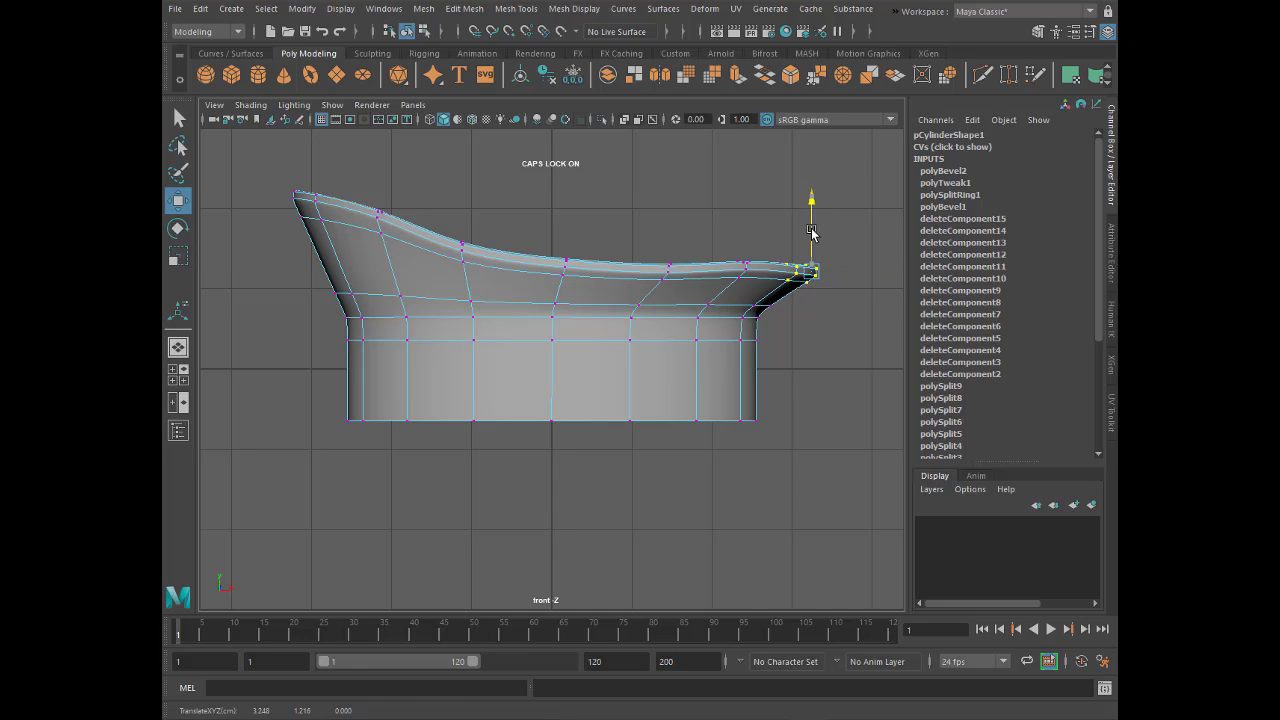
pyautogui.moveTo(833, 268); pyautogui.dragTo(821, 268)
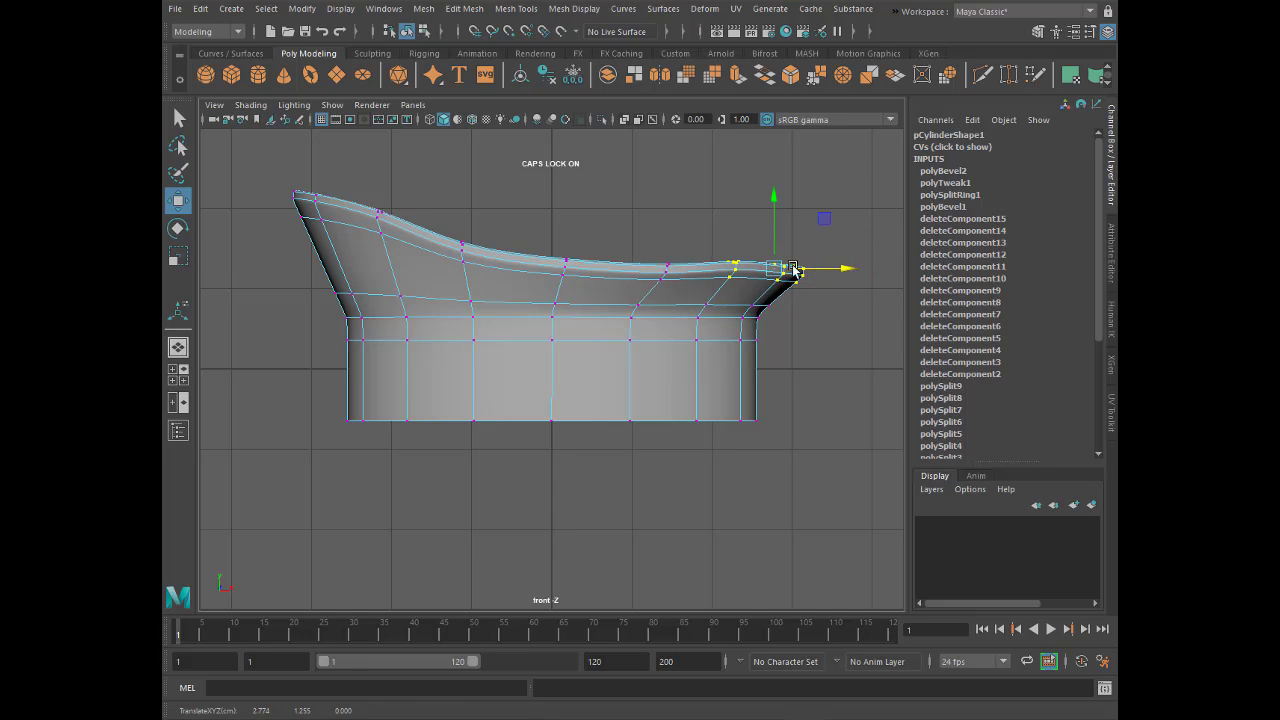
pyautogui.moveTo(612, 238); pyautogui.dragTo(688, 290)
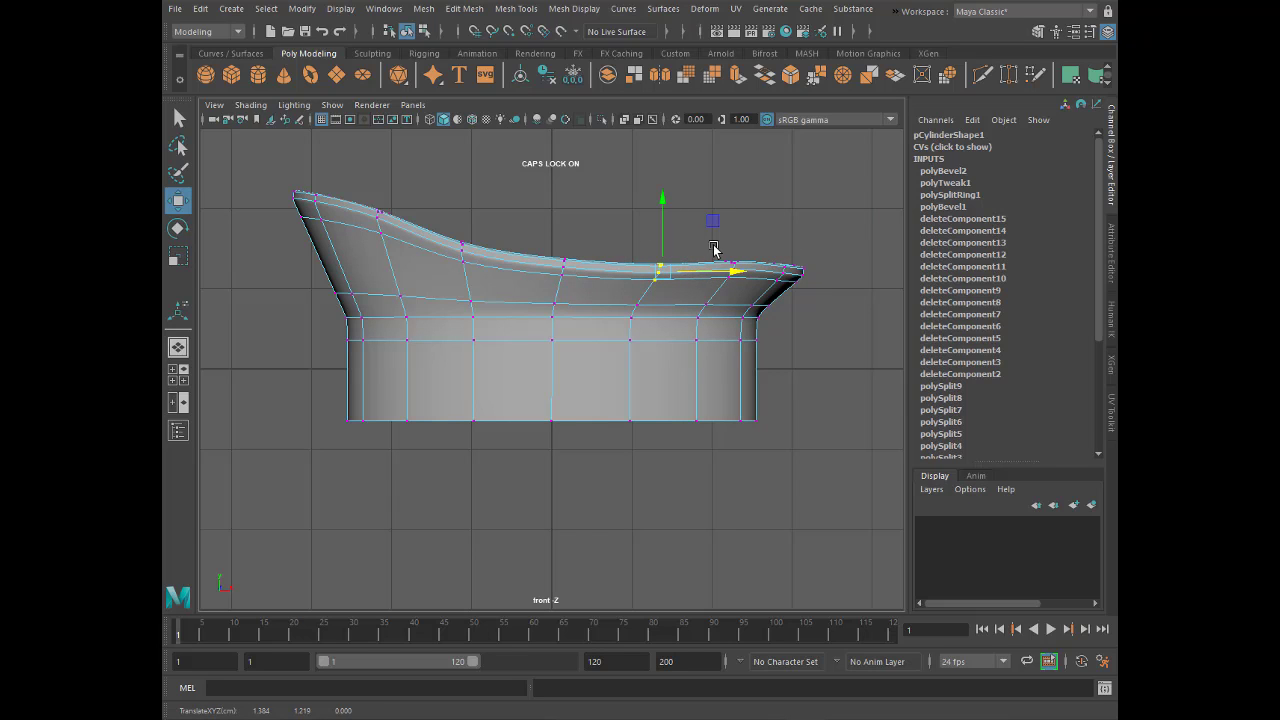
pyautogui.moveTo(761, 248); pyautogui.dragTo(812, 295)
# - Nudge the rim vertex beside the right tip into place
pyautogui.click(814, 286)
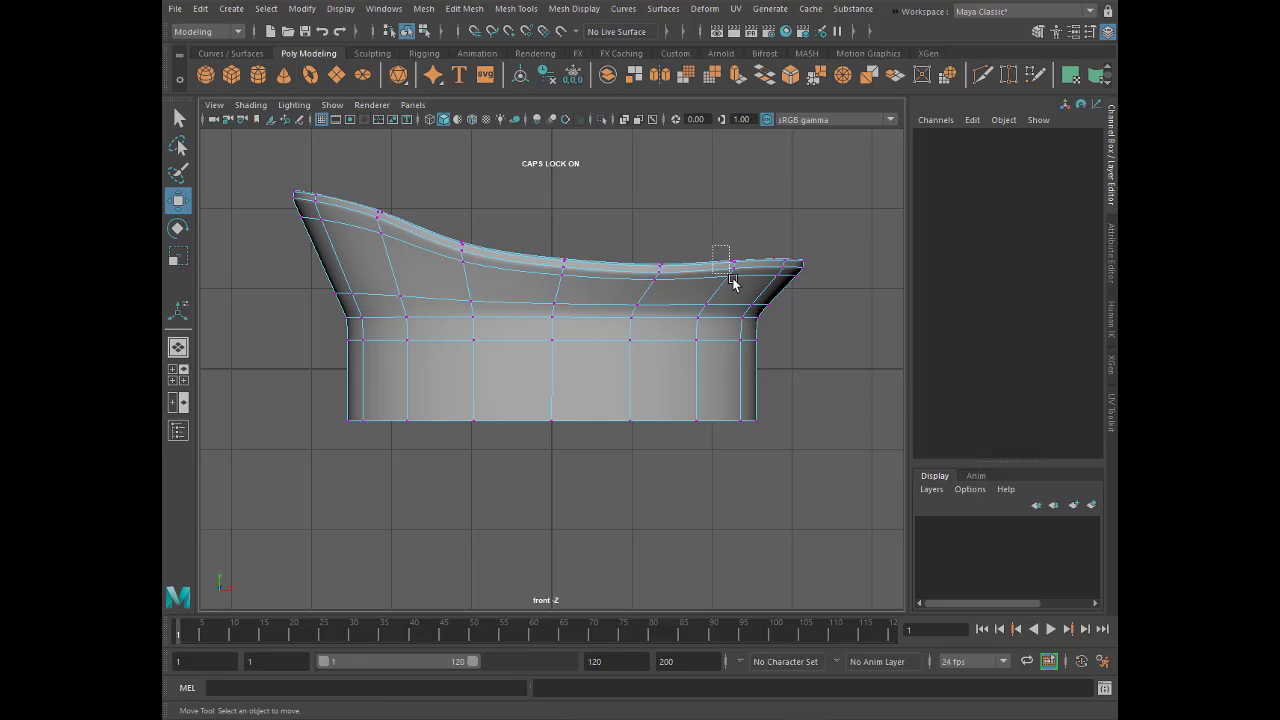
pyautogui.moveTo(720, 246)
pyautogui.mouseDown()
pyautogui.moveTo(740, 292)
pyautogui.moveTo(686, 220)
pyautogui.mouseUp()
pyautogui.click(685, 220)
# - Return to object mode and orbit around the cap in the perspective view
pyautogui.press('space')
pyautogui.press('space')
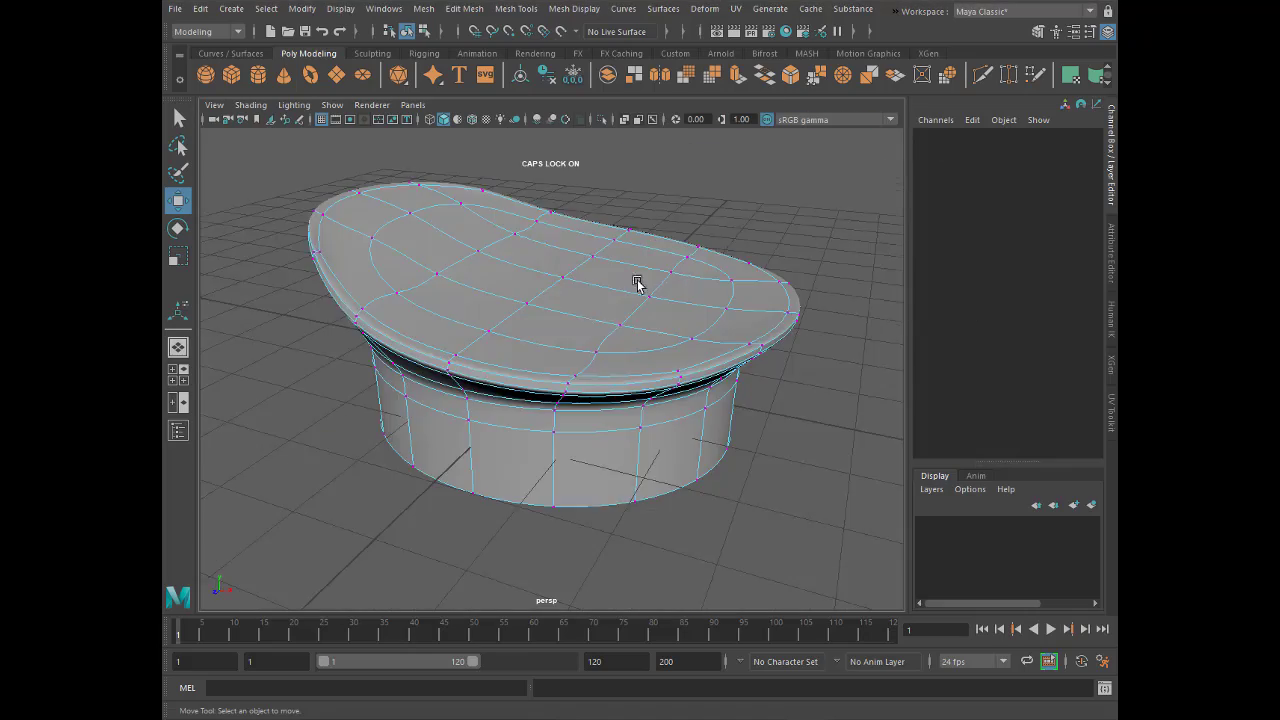
pyautogui.moveTo(640, 280)
pyautogui.keyDown('alt'); pyautogui.mouseDown()
pyautogui.moveTo(700, 340)
pyautogui.moveTo(591, 409)
pyautogui.moveTo(591, 337)
pyautogui.moveTo(613, 372)
pyautogui.mouseUp(); pyautogui.keyUp('alt')
pyautogui.moveTo(534, 320); pyautogui.dragTo(537, 428, button='right')
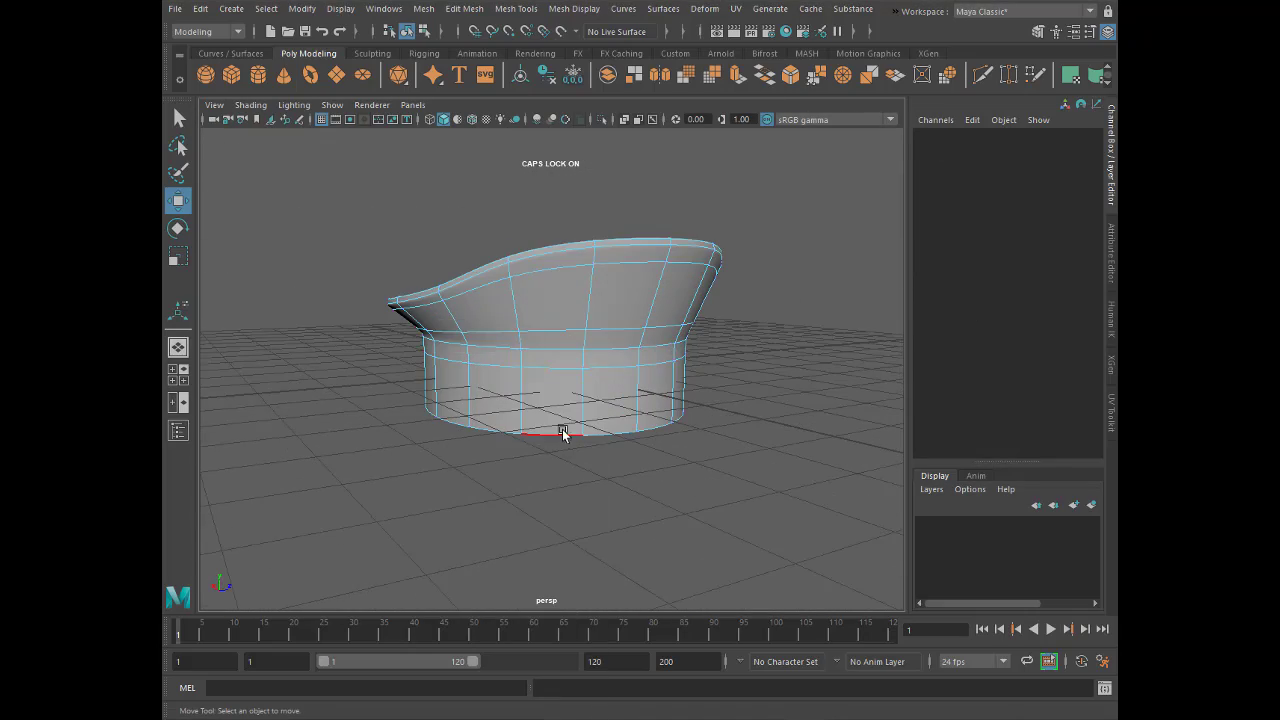
pyautogui.click(563, 434)
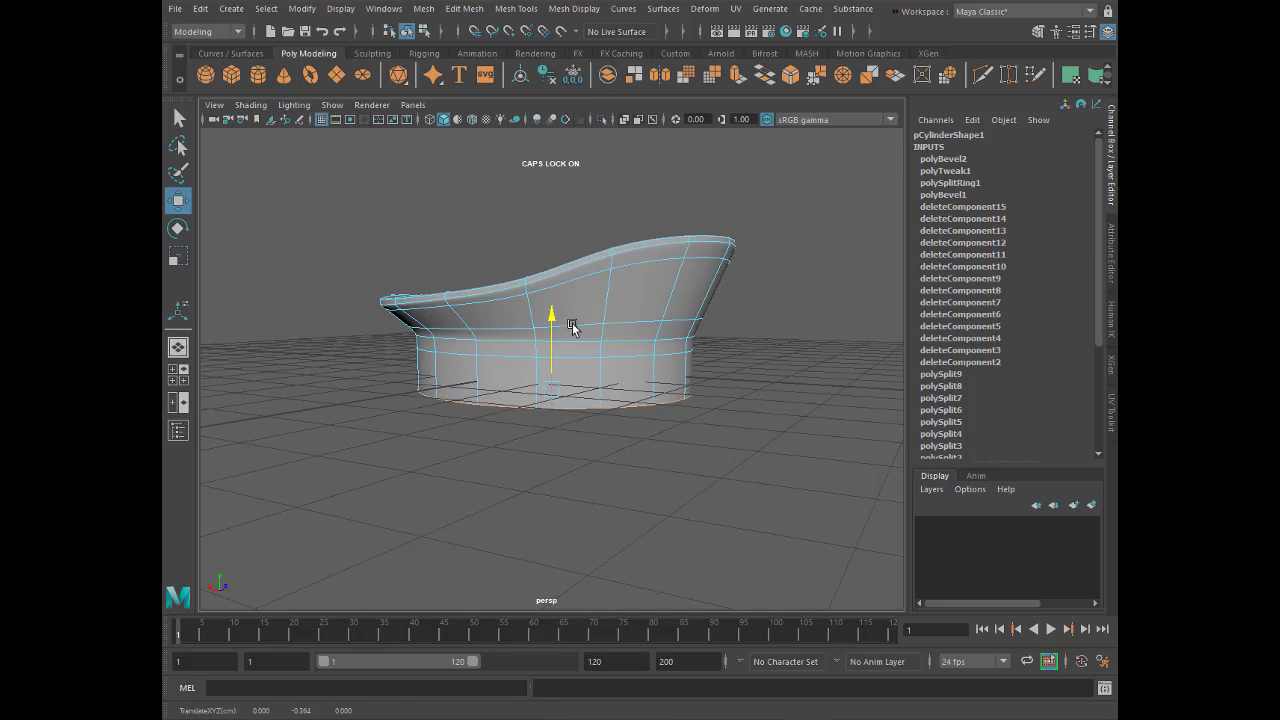
pyautogui.moveTo(574, 329)
pyautogui.keyDown('alt'); pyautogui.mouseDown()
pyautogui.moveTo(654, 380)
pyautogui.moveTo(583, 383)
pyautogui.moveTo(452, 316)
pyautogui.mouseUp(); pyautogui.keyUp('alt')
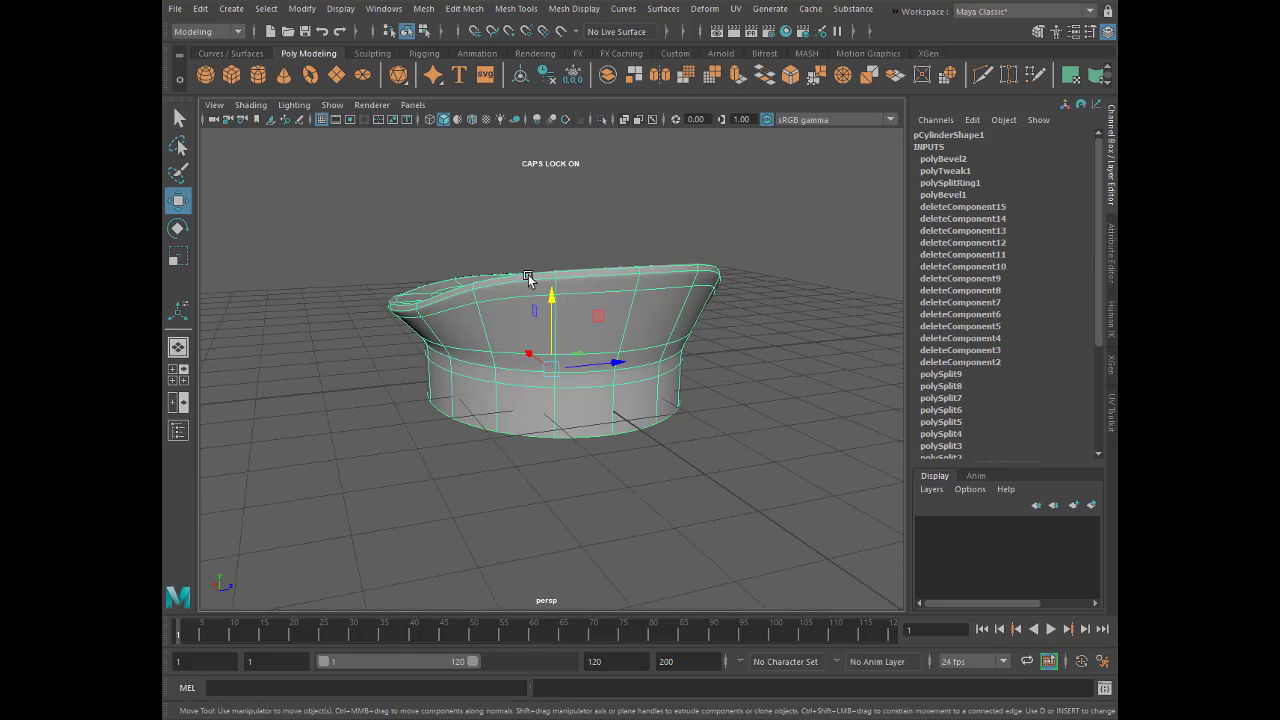
pyautogui.moveTo(528, 276)
pyautogui.keyDown('alt'); pyautogui.mouseDown()
pyautogui.moveTo(347, 389)
pyautogui.moveTo(578, 402)
pyautogui.moveTo(391, 403)
pyautogui.moveTo(474, 391)
pyautogui.moveTo(523, 329)
pyautogui.moveTo(577, 296)
pyautogui.mouseUp(); pyautogui.keyUp('alt')
pyautogui.click(347, 389)
pyautogui.click(474, 391)
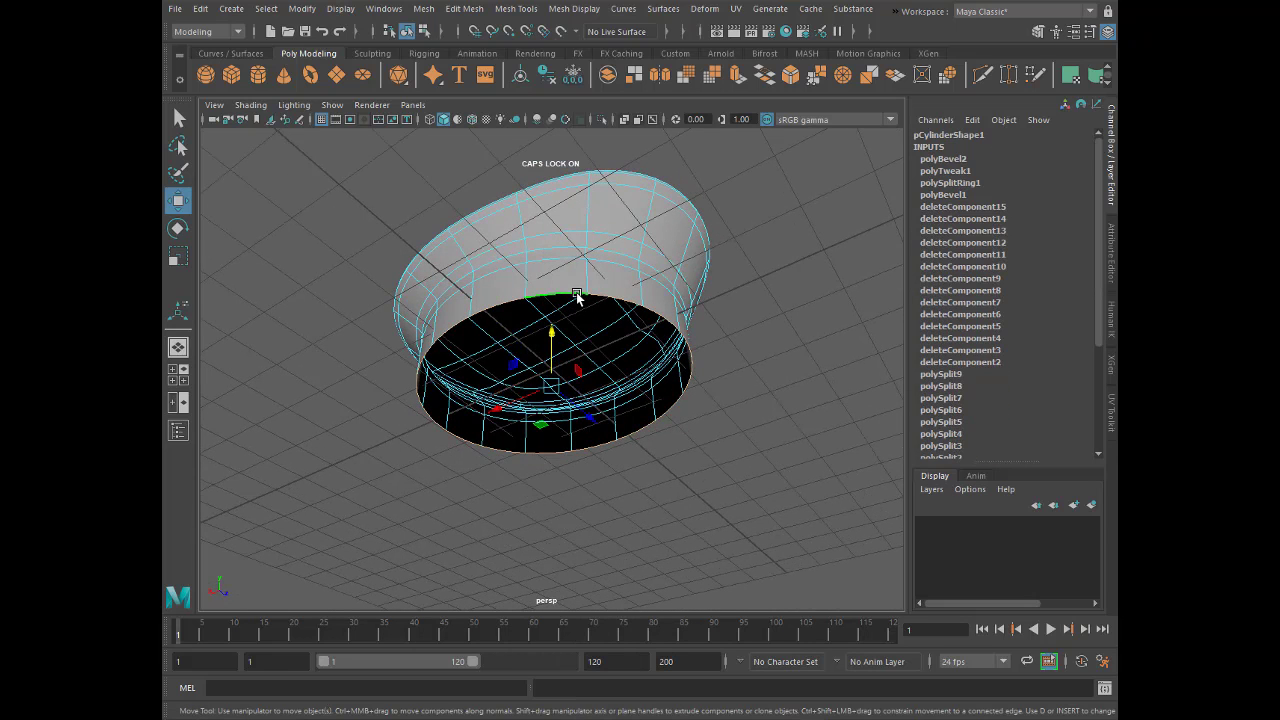
# - Extrude the cap's bottom rim edges and scale the new rim inward to 0.963
pyautogui.keyDown('alt'); pyautogui.moveTo(507, 342); pyautogui.dragTo(474, 350); pyautogui.keyUp('alt')
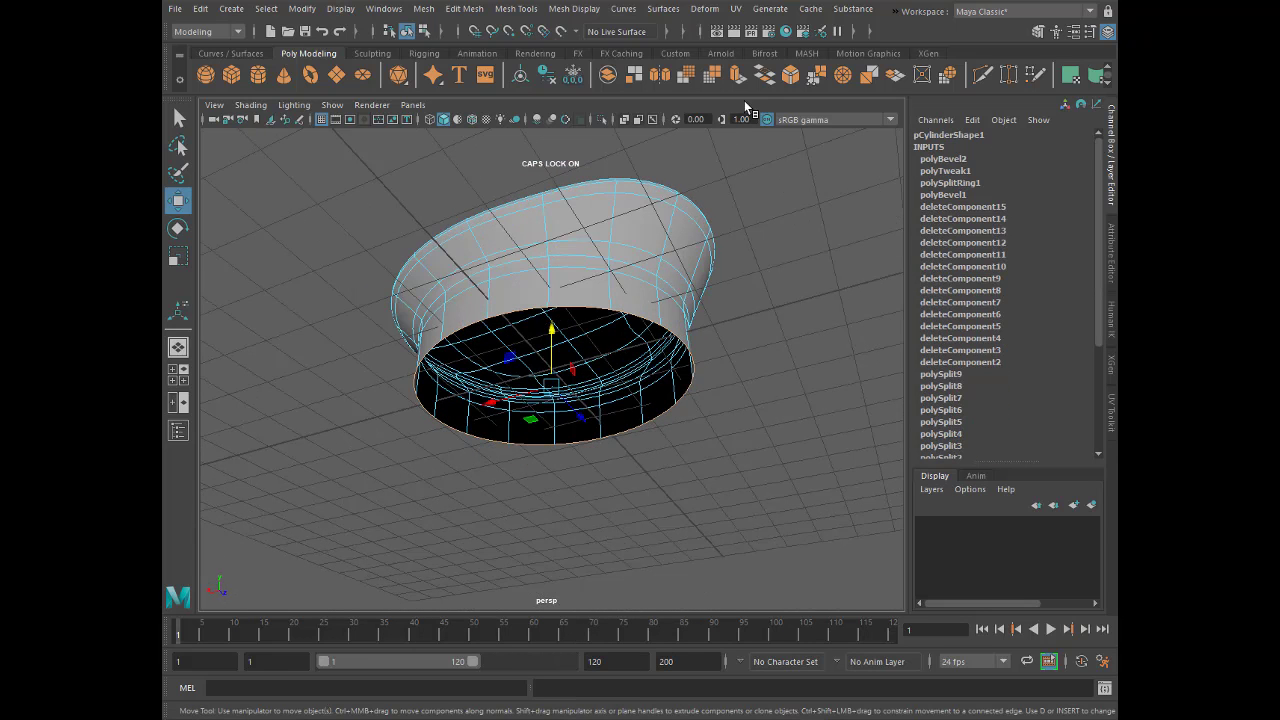
pyautogui.click(738, 74)
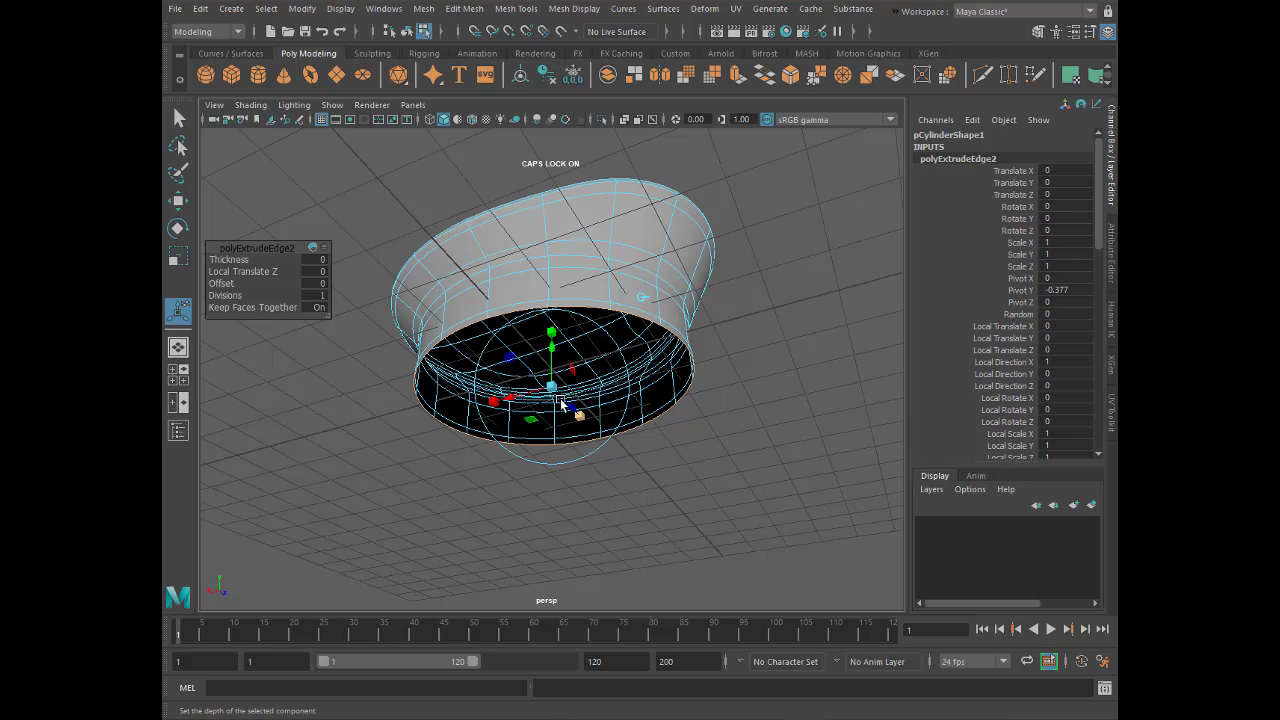
pyautogui.moveTo(552, 387); pyautogui.dragTo(549, 390)
pyautogui.keyDown('alt'); pyautogui.moveTo(440, 368); pyautogui.dragTo(451, 331); pyautogui.keyUp('alt')
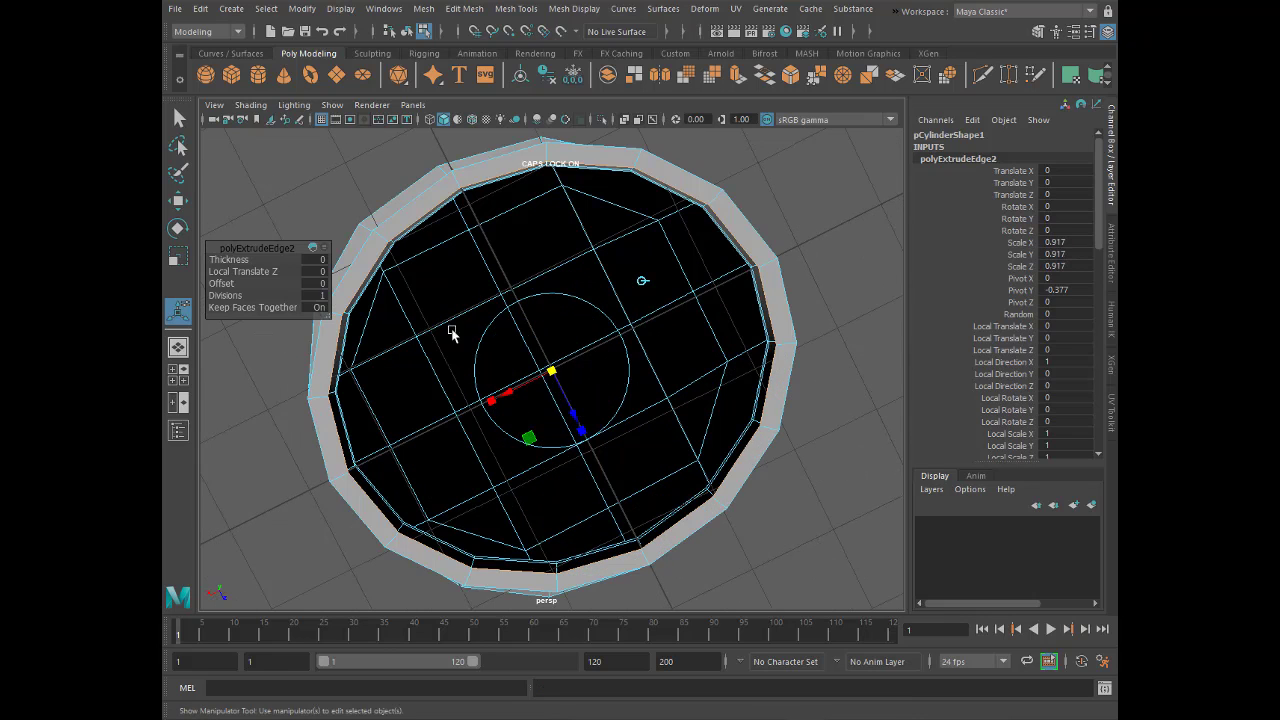
pyautogui.moveTo(554, 371); pyautogui.dragTo(551, 372)
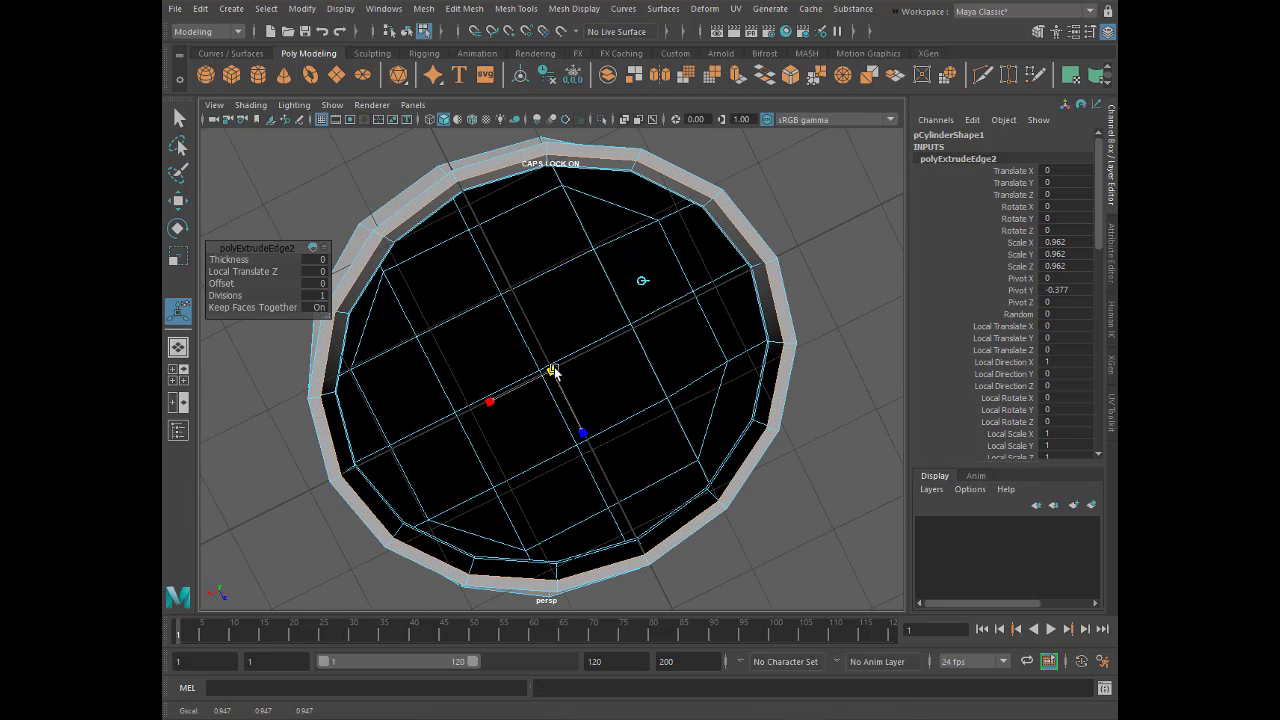
pyautogui.moveTo(454, 393)
pyautogui.keyDown('alt'); pyautogui.mouseDown()
pyautogui.moveTo(471, 420)
pyautogui.moveTo(490, 415)
pyautogui.mouseUp(); pyautogui.keyUp('alt')
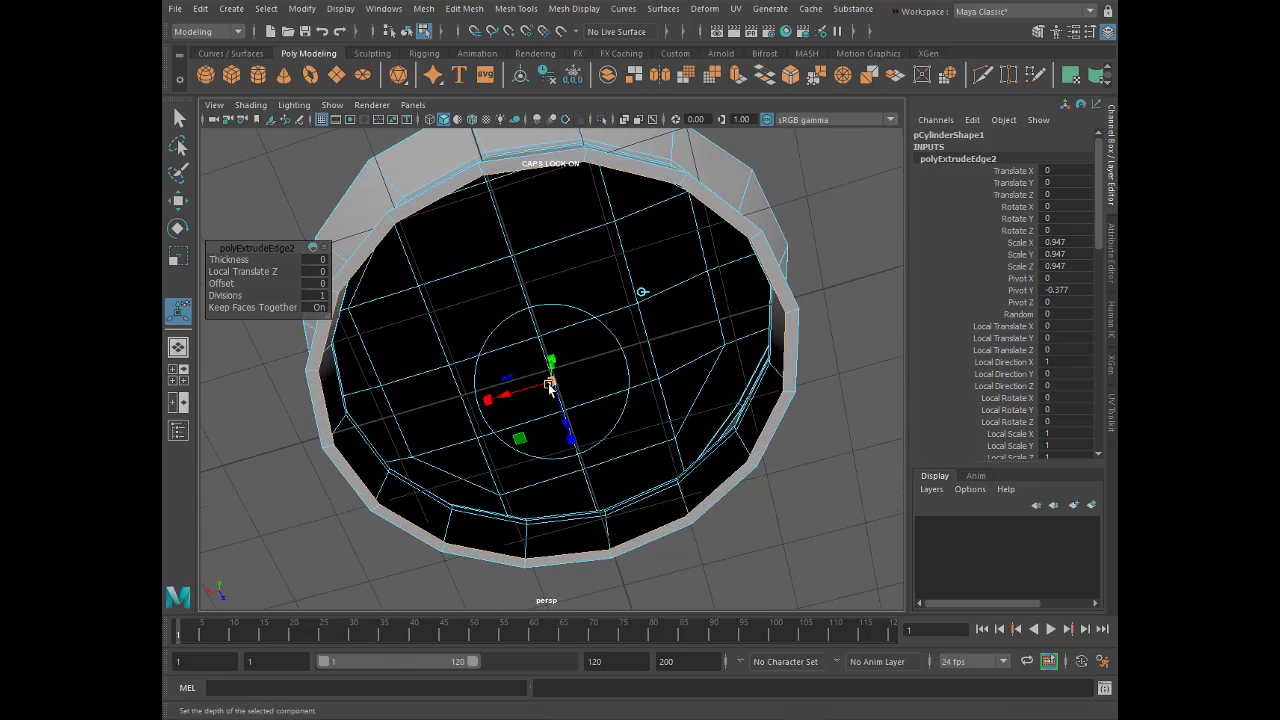
pyautogui.moveTo(551, 383); pyautogui.dragTo(434, 376)
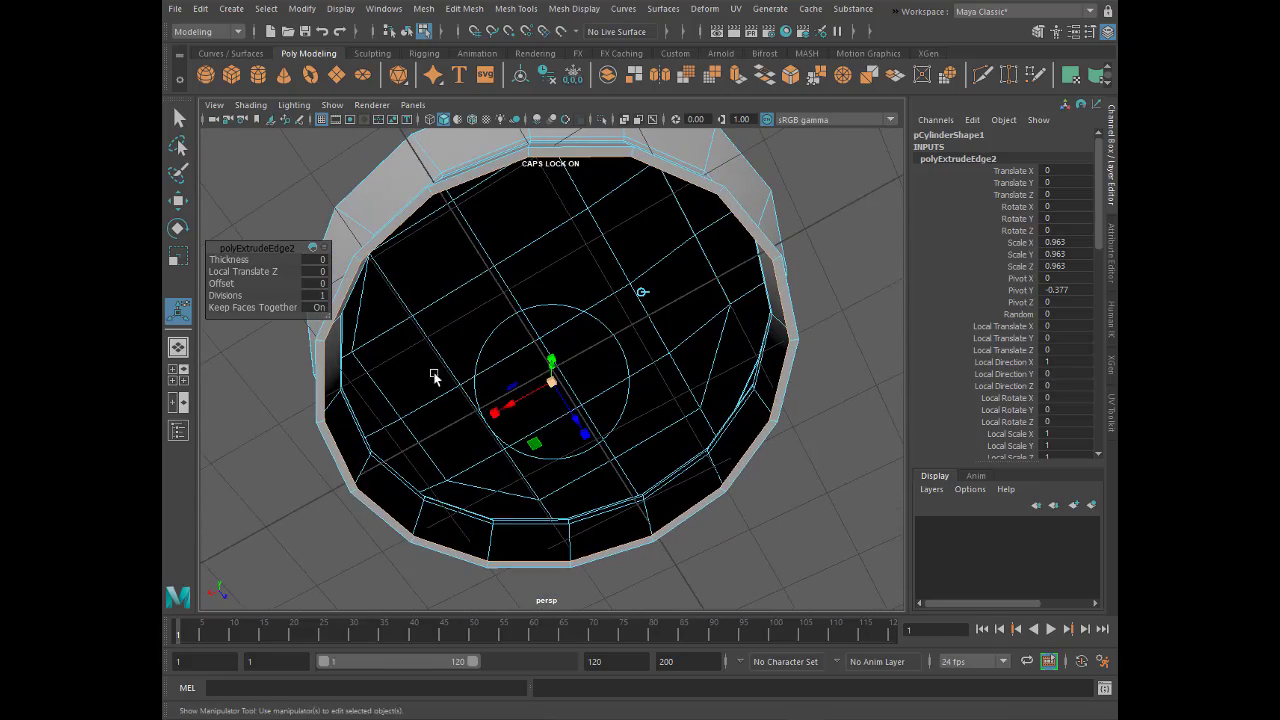
pyautogui.click(738, 88)
# - Push the new rim inward to thicken the cap wall
pyautogui.moveTo(709, 286)
pyautogui.keyDown('alt'); pyautogui.mouseDown()
pyautogui.moveTo(424, 440)
pyautogui.moveTo(424, 500)
pyautogui.mouseUp(); pyautogui.keyUp('alt')
pyautogui.press('space')
pyautogui.press('space')
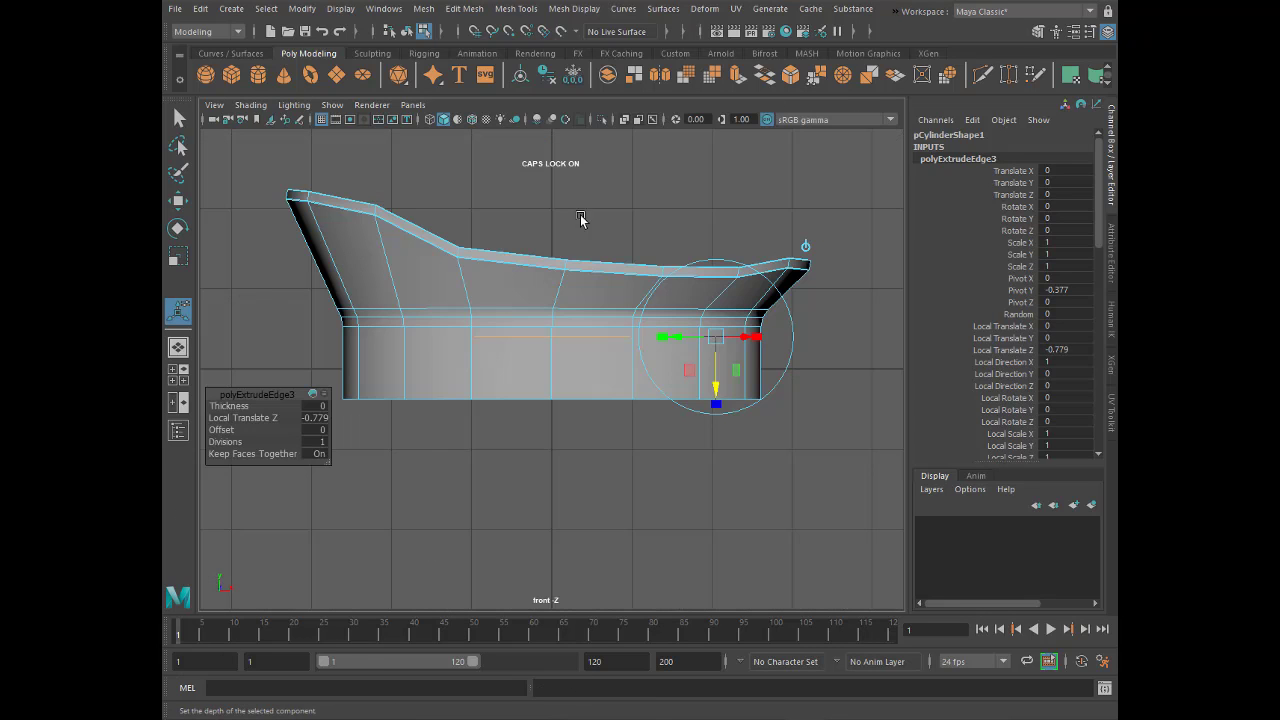
pyautogui.scroll(2, 731, 377)
pyautogui.moveTo(731, 377); pyautogui.dragTo(742, 358)
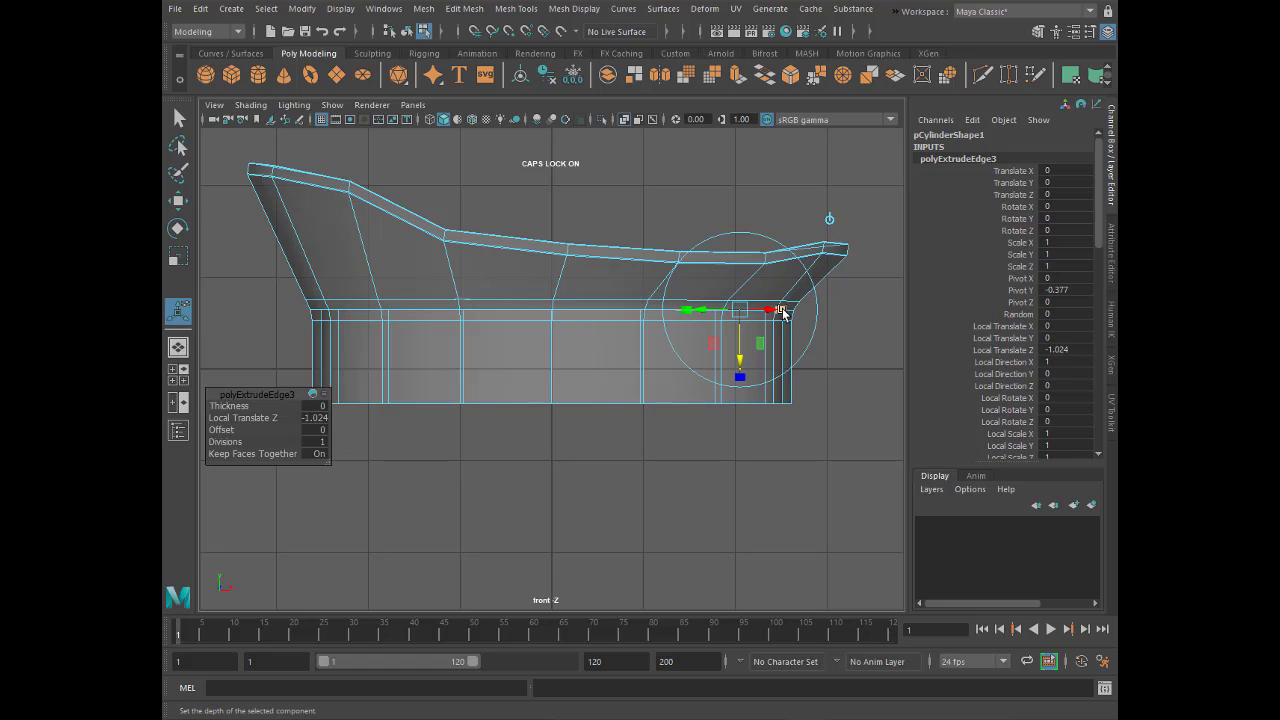
# - Extrude the inner rim edges again, raising and widening the new ring inside the cap
pyautogui.hotkey('ctrl', 'e')
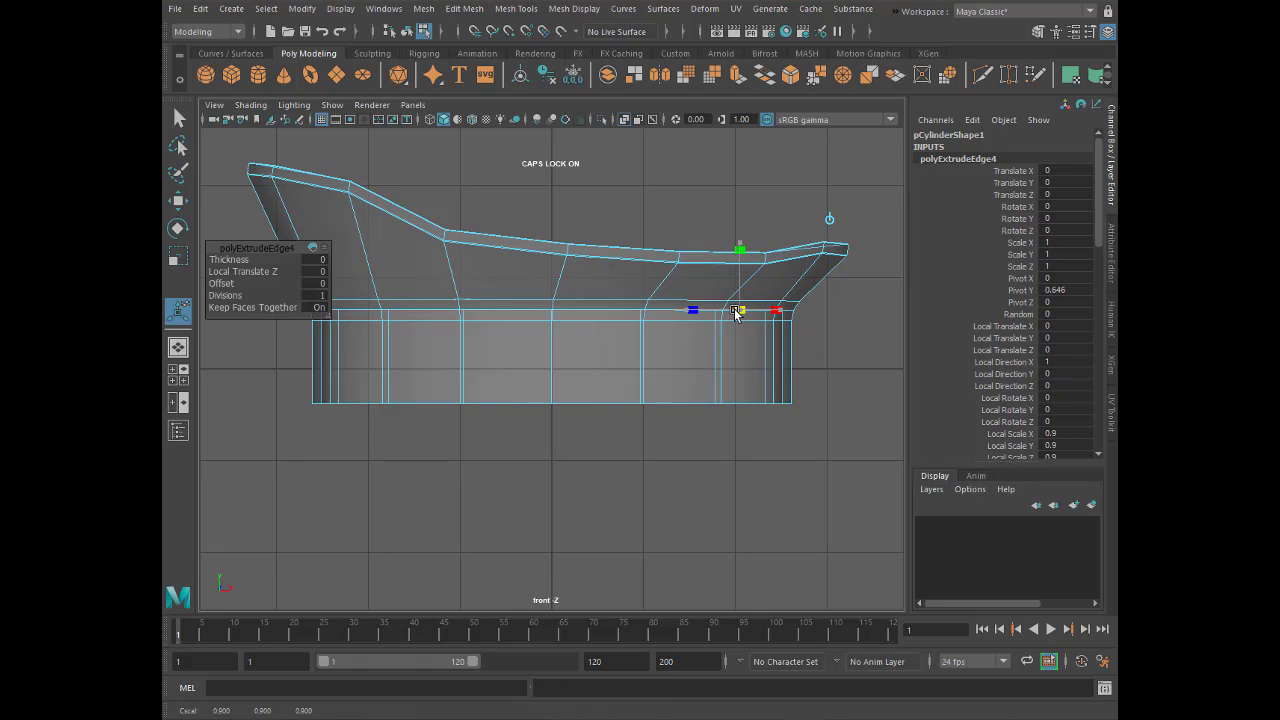
pyautogui.moveTo(737, 270); pyautogui.dragTo(737, 250)
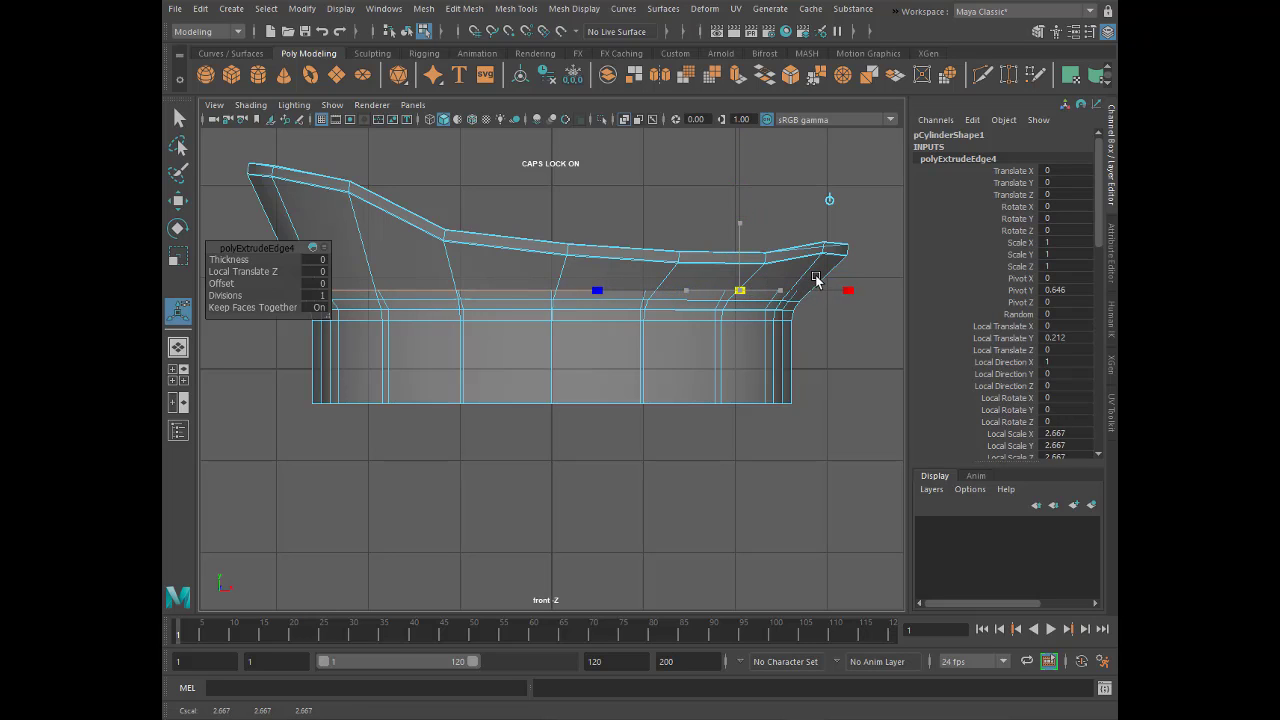
pyautogui.moveTo(827, 279); pyautogui.dragTo(747, 249)
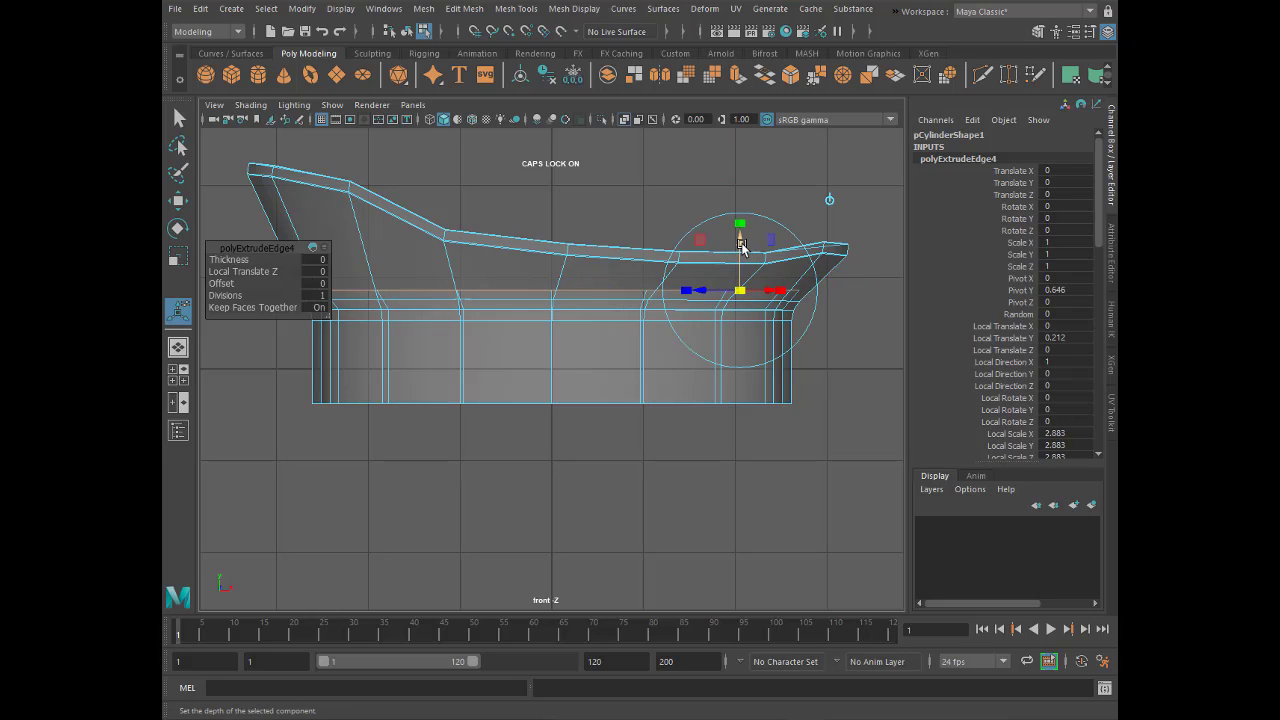
pyautogui.press('f')
# - Extrude the edges once more, raising the newest ring and shrinking it slightly
pyautogui.hotkey('ctrl', 'e')
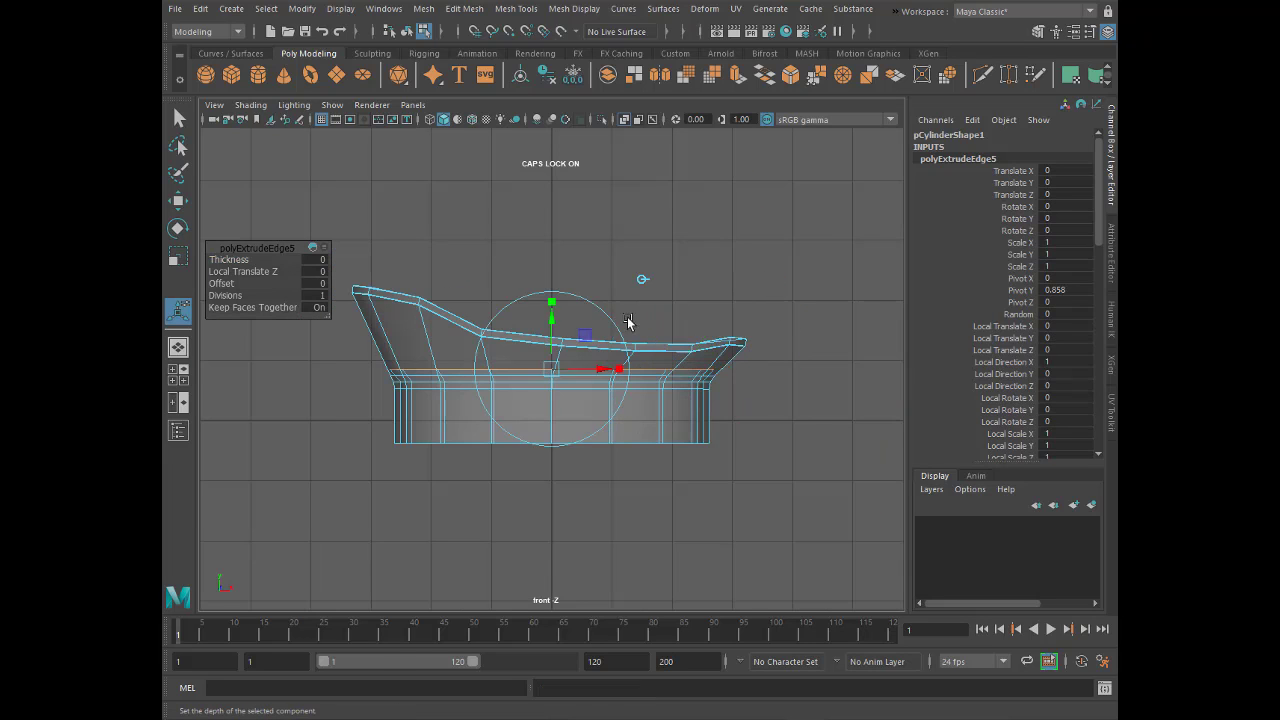
pyautogui.moveTo(554, 322); pyautogui.dragTo(565, 310)
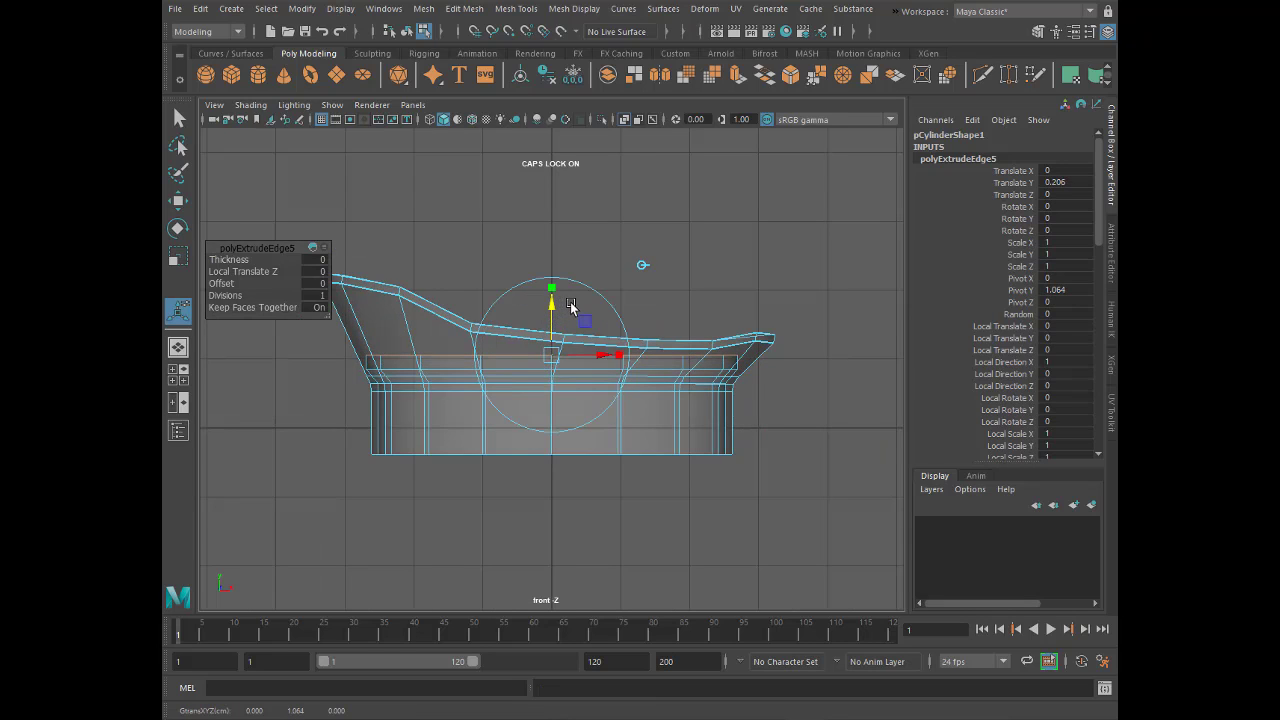
pyautogui.scroll(1, 571, 306)
pyautogui.moveTo(552, 356); pyautogui.dragTo(548, 353)
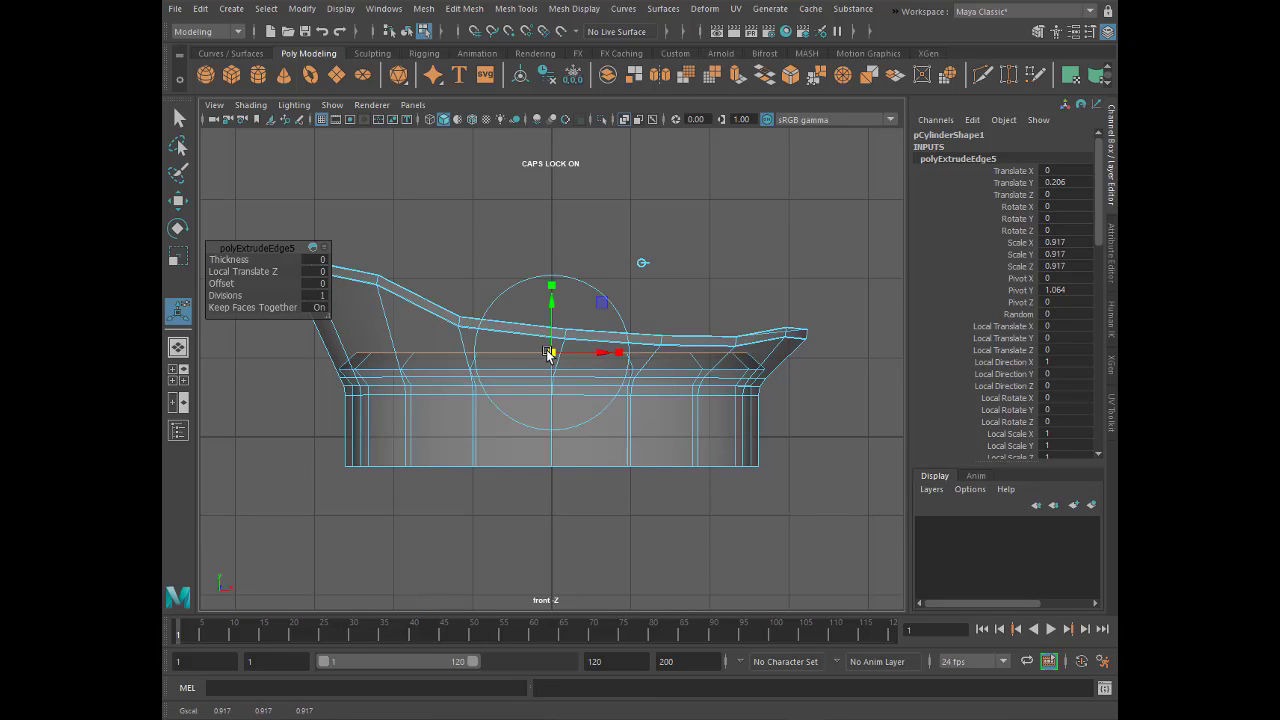
pyautogui.click(730, 190)
# - Fill the remaining hole and view the smoothed cap in perspective in object mode
pyautogui.click(761, 75)
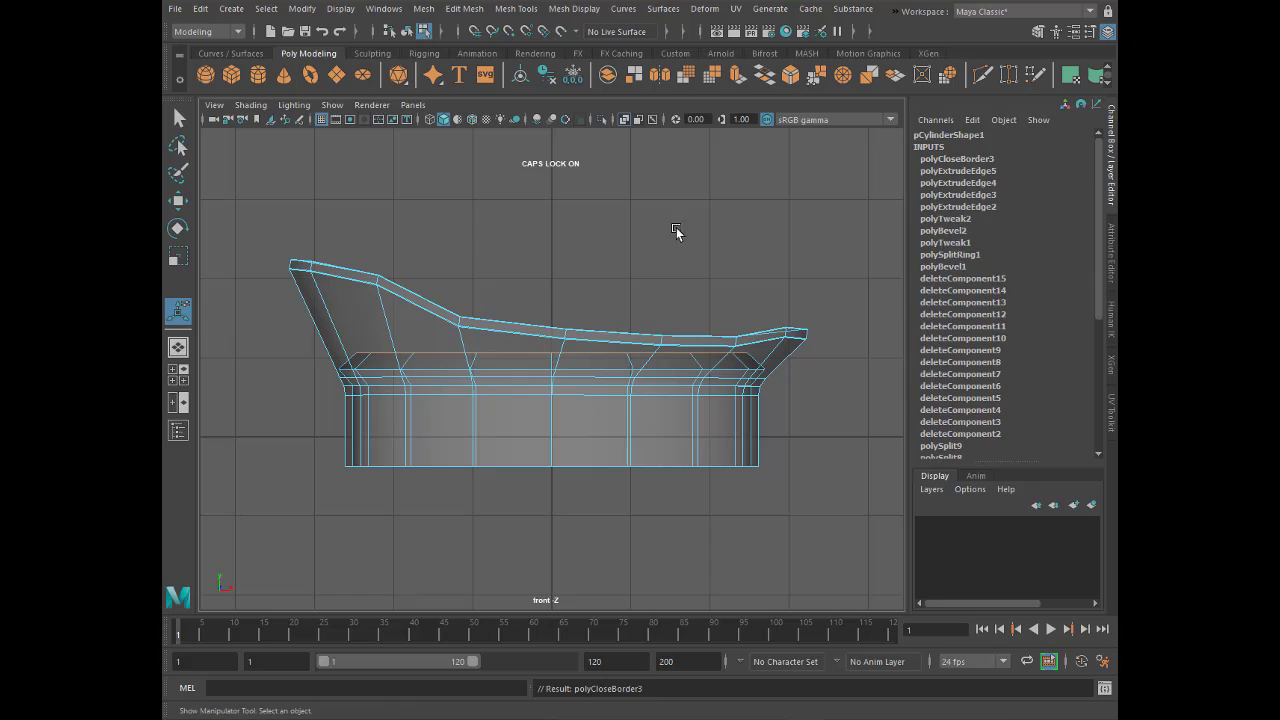
pyautogui.press('space')
pyautogui.press('space')
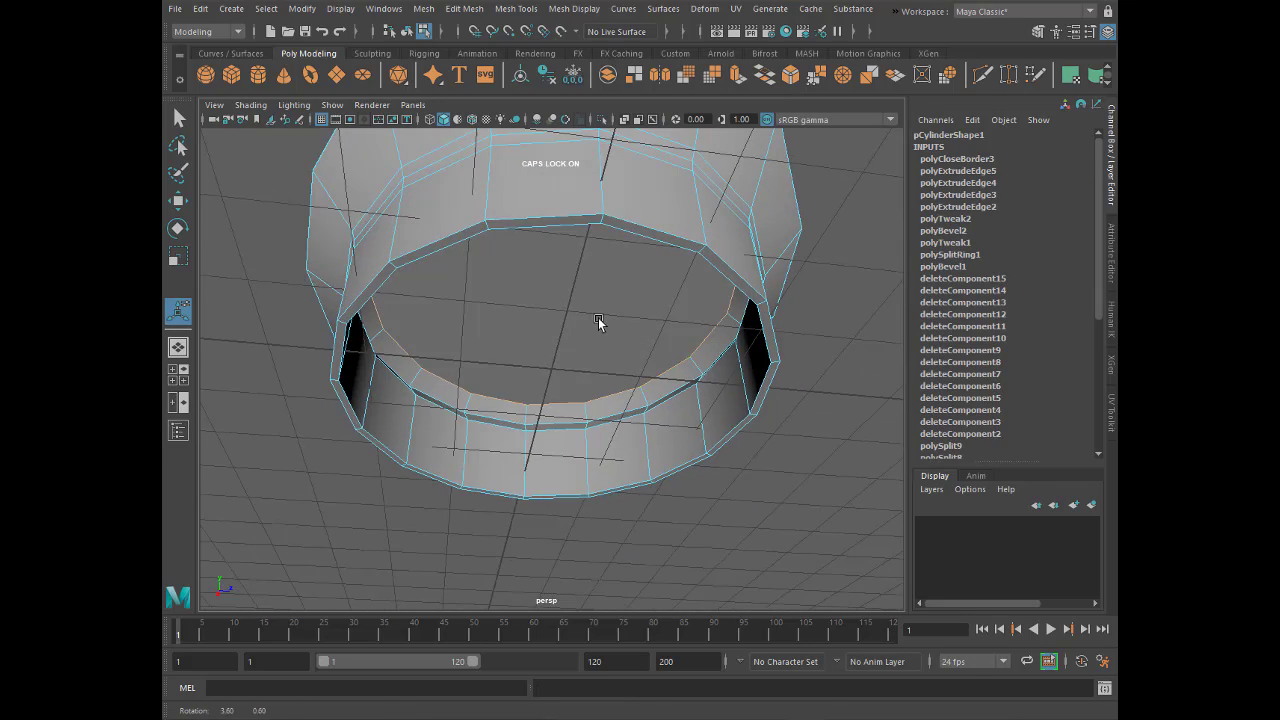
pyautogui.press('3')
pyautogui.moveTo(592, 322)
pyautogui.keyDown('alt'); pyautogui.mouseDown()
pyautogui.moveTo(566, 266)
pyautogui.moveTo(580, 314)
pyautogui.moveTo(530, 300)
pyautogui.mouseUp(); pyautogui.keyUp('alt')
pyautogui.rightClick(513, 323)
pyautogui.click(586, 300)
# - Insert an edge loop near the cap's bottom edge with Insert Edge Loop
pyautogui.click(516, 9)
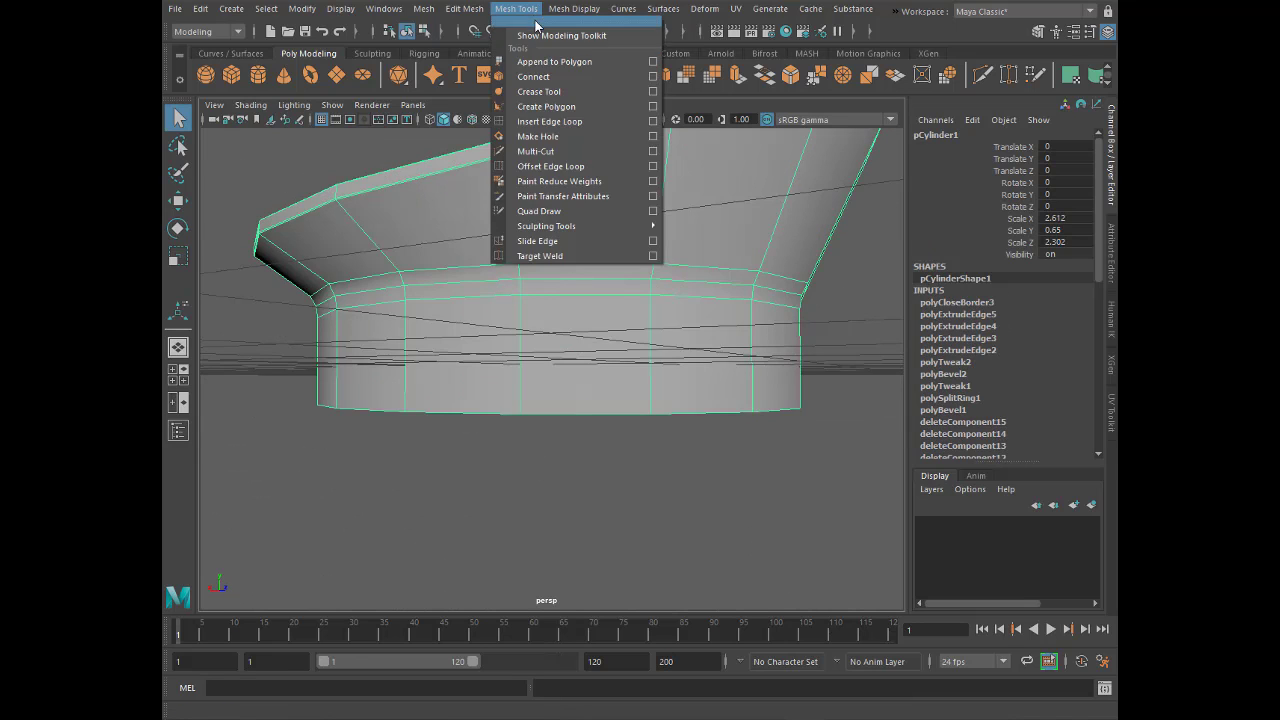
pyautogui.click(541, 121)
pyautogui.keyDown('alt'); pyautogui.moveTo(610, 320); pyautogui.dragTo(670, 383); pyautogui.keyUp('alt')
pyautogui.click(707, 388)
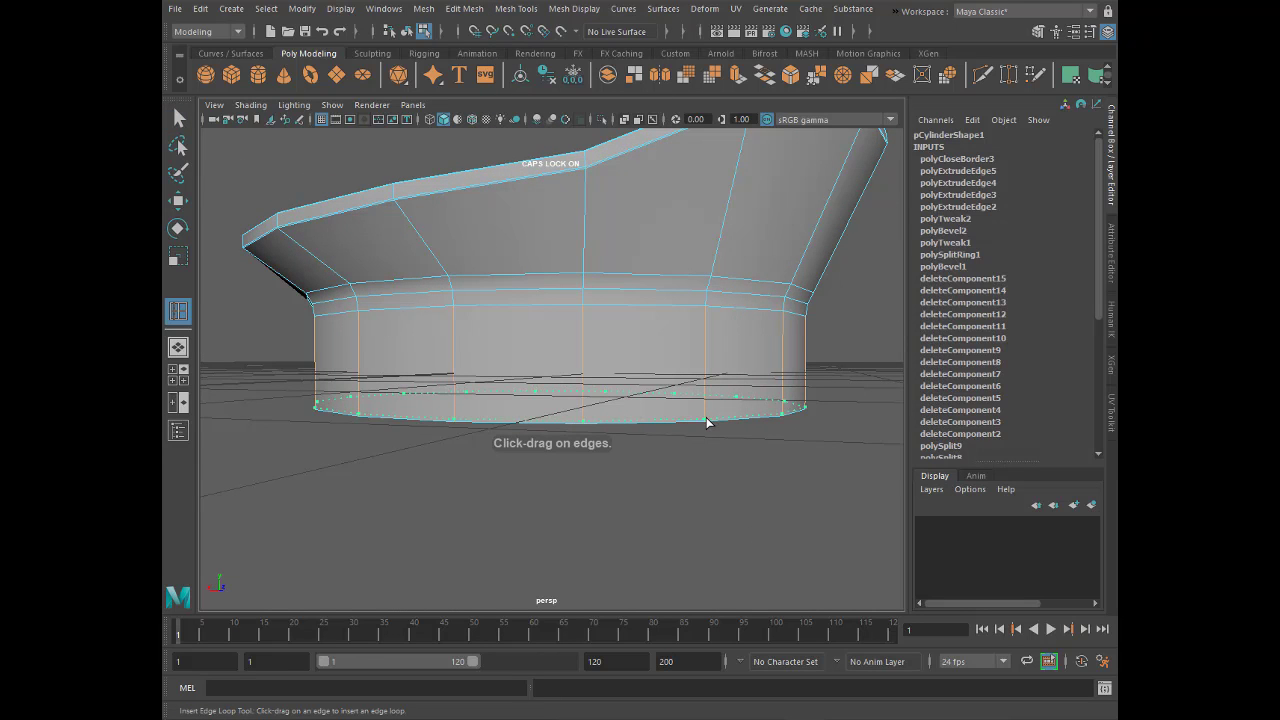
pyautogui.click(707, 424)
pyautogui.moveTo(707, 424)
pyautogui.keyDown('alt'); pyautogui.mouseDown()
pyautogui.moveTo(677, 323)
pyautogui.moveTo(620, 394)
pyautogui.moveTo(689, 300)
pyautogui.moveTo(766, 299)
pyautogui.moveTo(541, 290)
pyautogui.moveTo(634, 414)
pyautogui.moveTo(500, 257)
pyautogui.moveTo(218, 149)
pyautogui.mouseUp(); pyautogui.keyUp('alt')
# - Check the smoothed cap from above with smooth preview on
pyautogui.press('3')
pyautogui.click(538, 251)
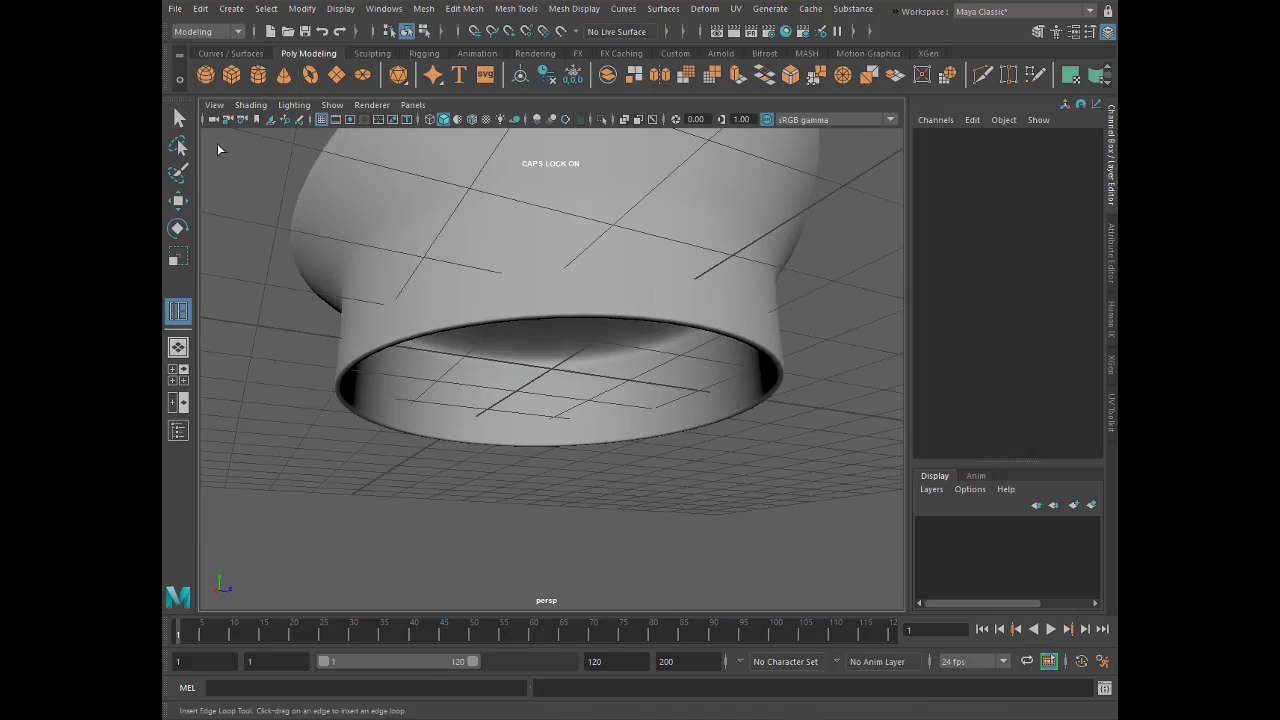
pyautogui.click(535, 312)
pyautogui.moveTo(535, 312)
pyautogui.keyDown('alt'); pyautogui.mouseDown()
pyautogui.moveTo(571, 377)
pyautogui.moveTo(631, 314)
pyautogui.moveTo(337, 423)
pyautogui.moveTo(470, 498)
pyautogui.moveTo(443, 449)
pyautogui.mouseUp(); pyautogui.keyUp('alt')
# - Maximize the front view, turn off smoothing, and select vertices along the crown's top
pyautogui.click(470, 498)
pyautogui.click(523, 352)
pyautogui.press('space')
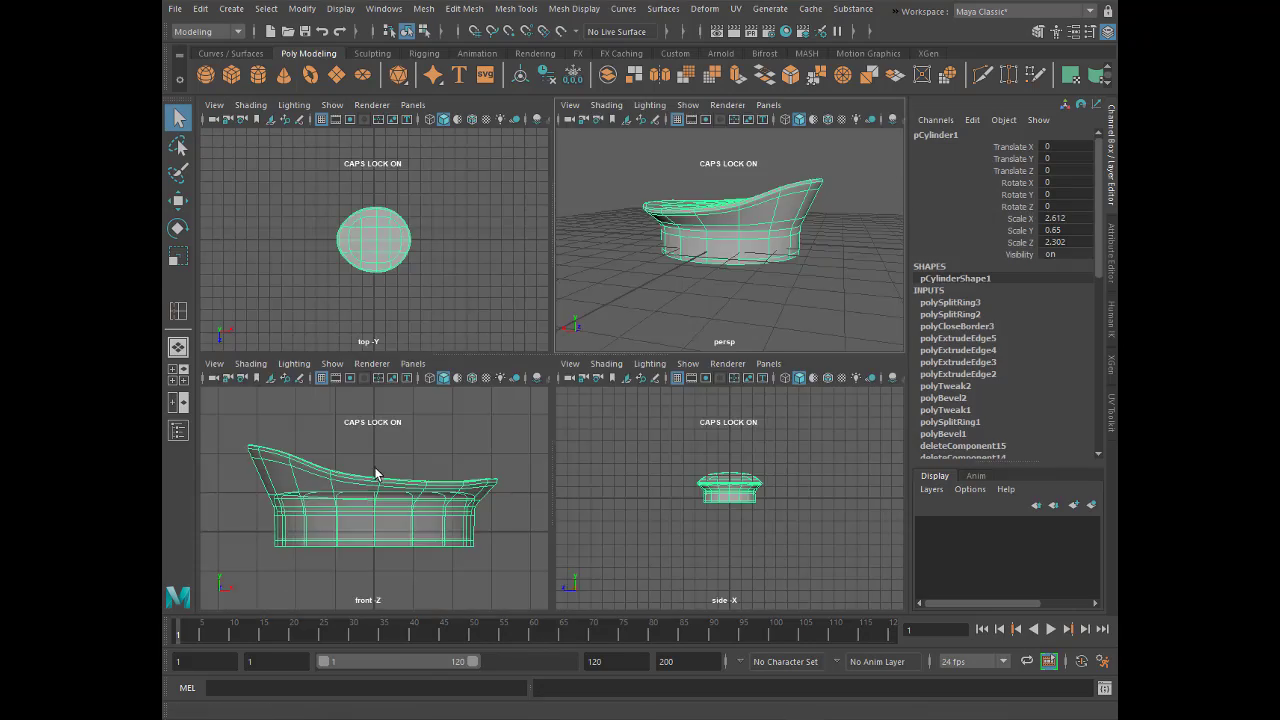
pyautogui.press('space')
pyautogui.press('5')
pyautogui.moveTo(508, 306); pyautogui.dragTo(405, 310, button='right')
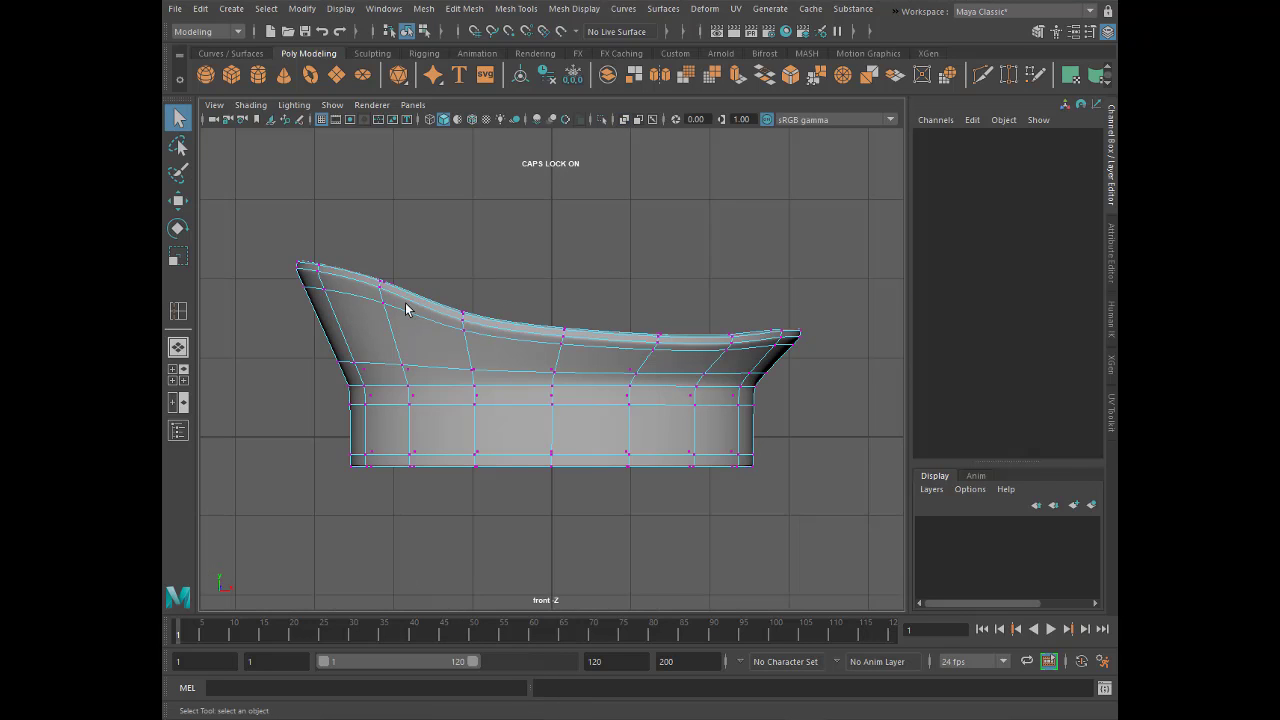
pyautogui.moveTo(468, 341); pyautogui.dragTo(470, 342)
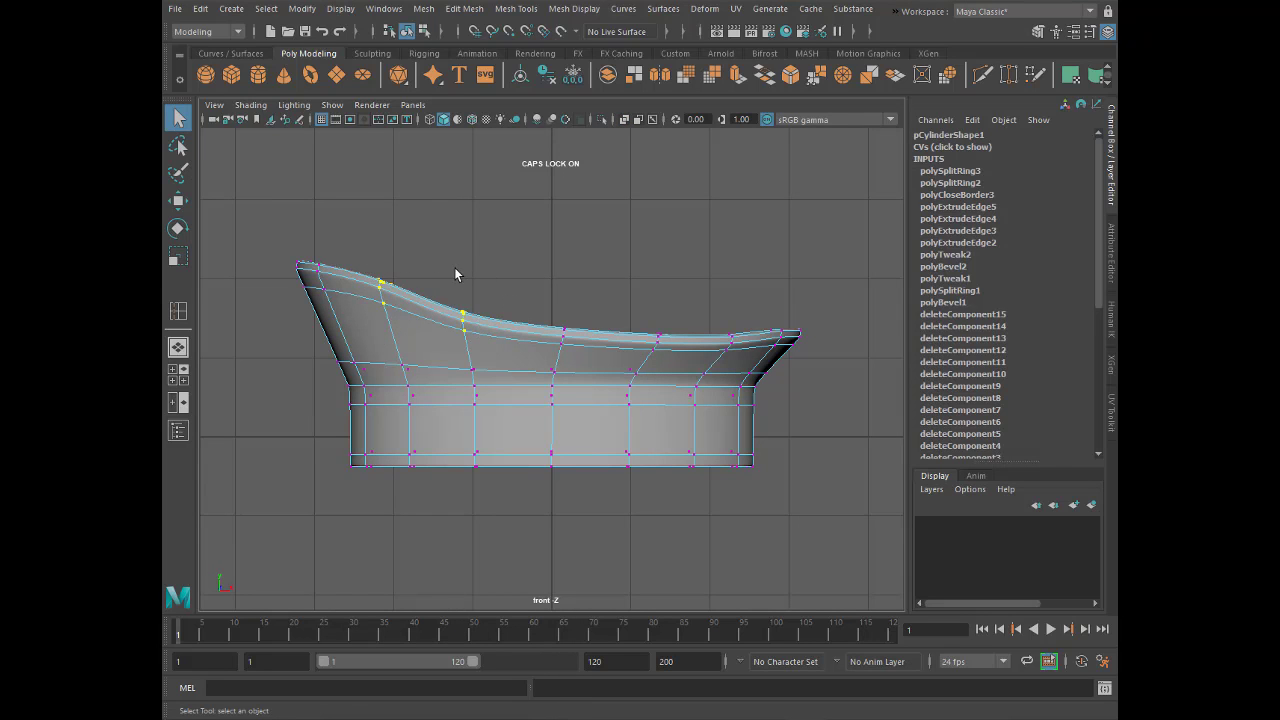
pyautogui.press('w')
# - Raise the crown's top-left corner vertex and shift a top vertex slightly left
pyautogui.click(301, 265)
pyautogui.moveTo(302, 216); pyautogui.dragTo(306, 208)
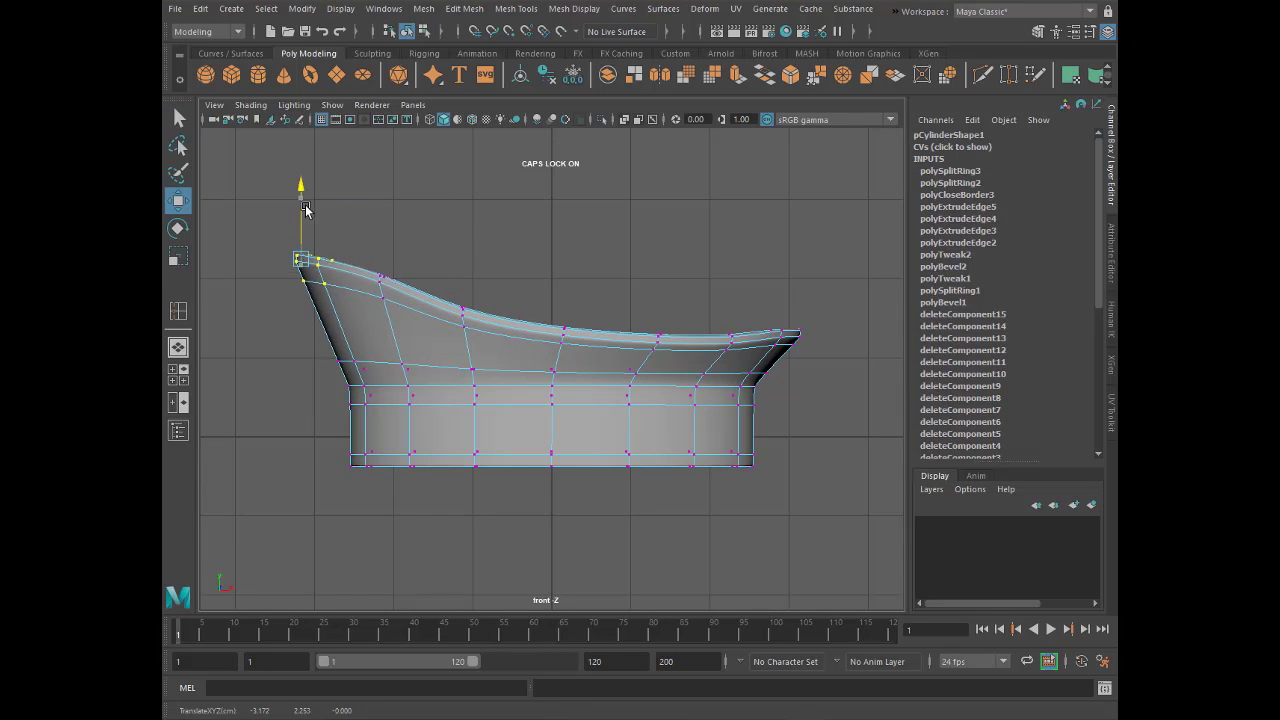
pyautogui.moveTo(364, 245); pyautogui.dragTo(357, 246)
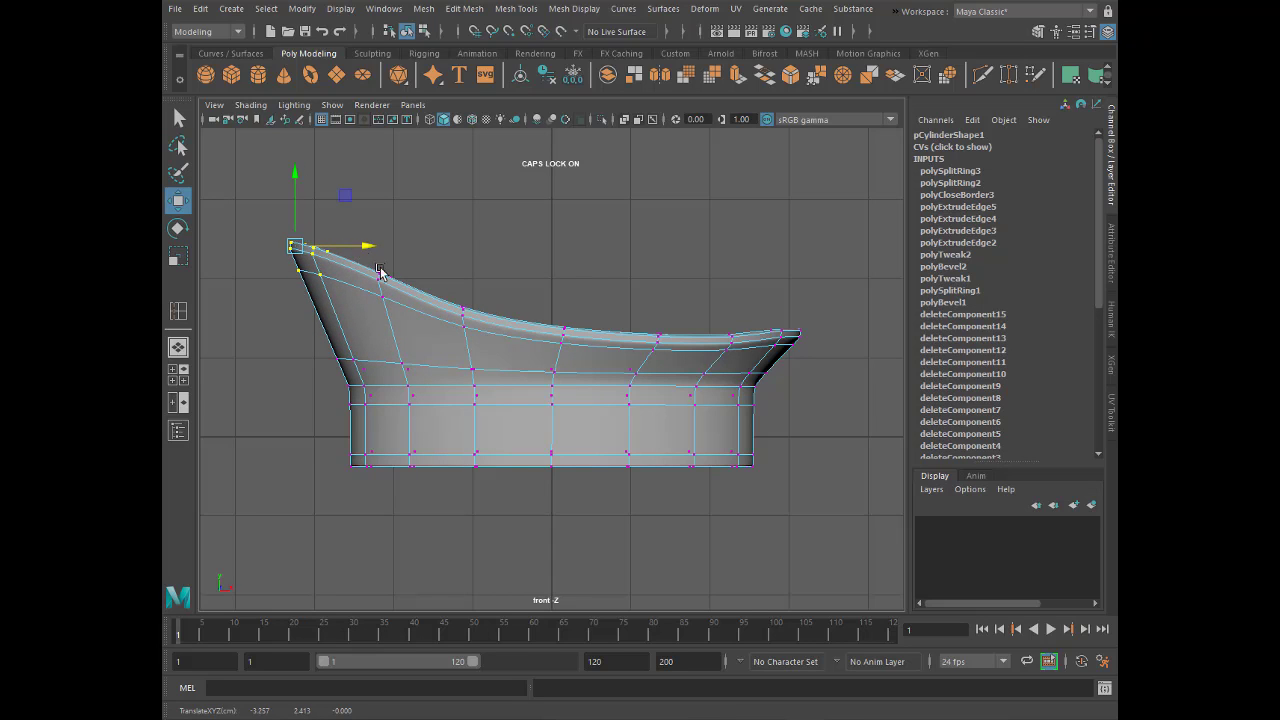
pyautogui.moveTo(446, 285); pyautogui.dragTo(500, 335)
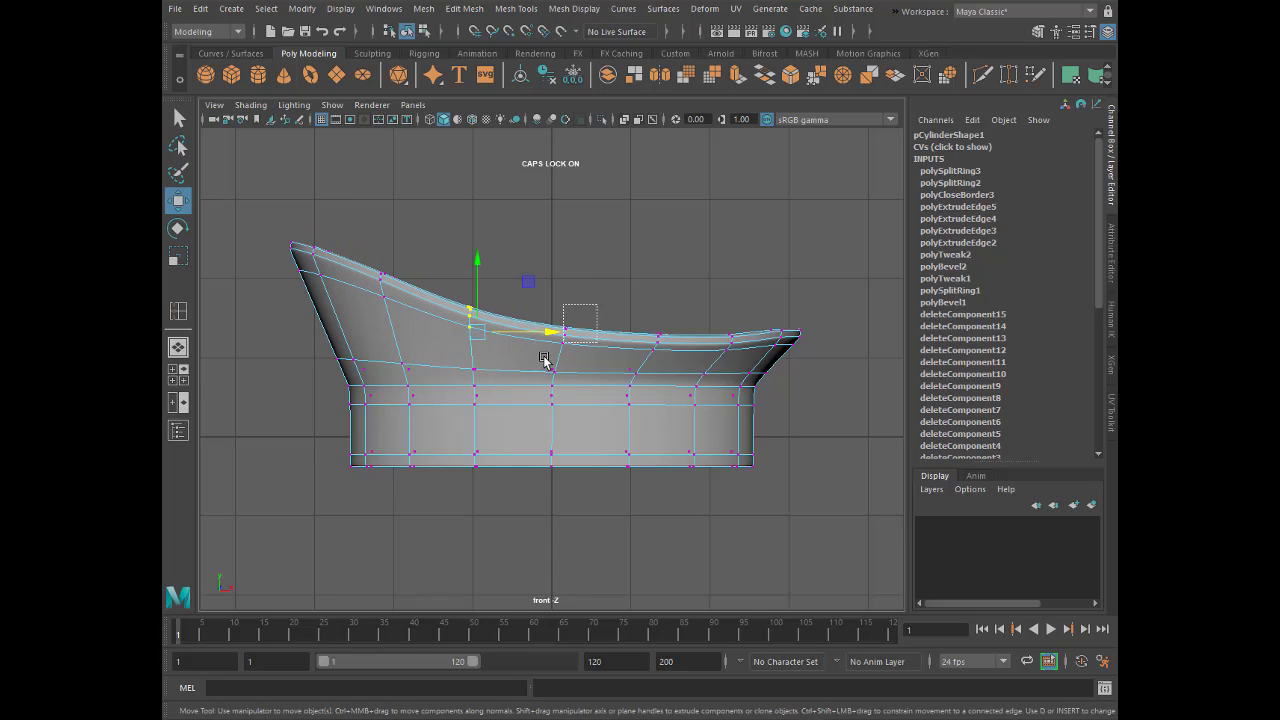
pyautogui.moveTo(621, 345); pyautogui.dragTo(676, 369)
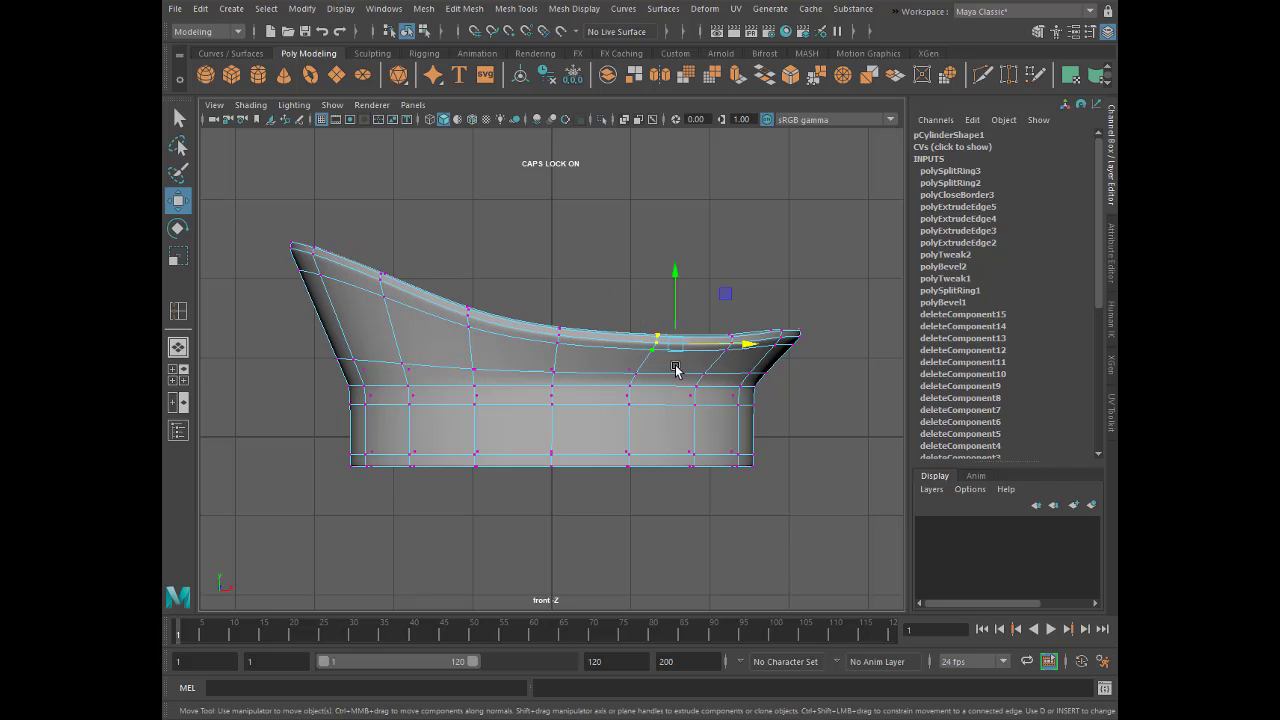
pyautogui.click(674, 295)
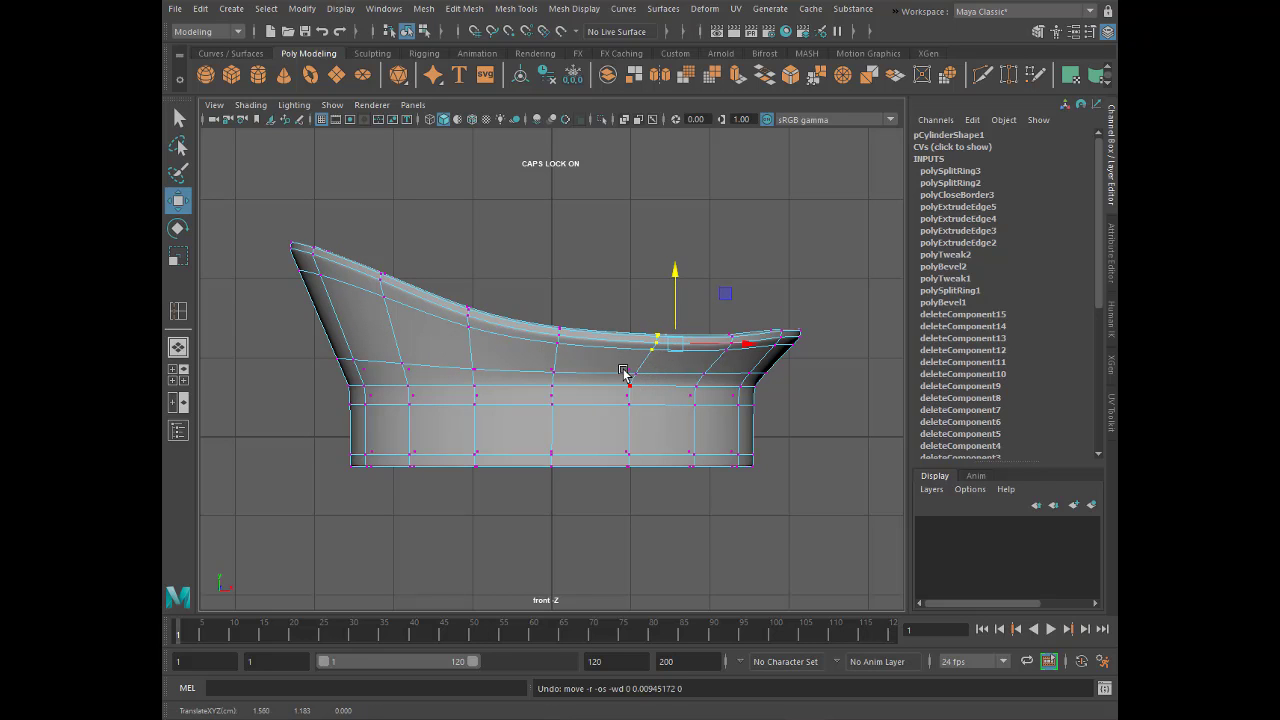
# - Inspect the cap in perspective, then lower a crown top-edge vertex slightly in front view
pyautogui.press('space')
pyautogui.press('space')
pyautogui.moveTo(563, 334)
pyautogui.keyDown('alt'); pyautogui.mouseDown()
pyautogui.moveTo(817, 366)
pyautogui.moveTo(650, 220)
pyautogui.moveTo(580, 280)
pyautogui.moveTo(586, 243)
pyautogui.moveTo(697, 257)
pyautogui.moveTo(680, 463)
pyautogui.moveTo(609, 403)
pyautogui.moveTo(623, 311)
pyautogui.moveTo(641, 431)
pyautogui.mouseUp(); pyautogui.keyUp('alt')
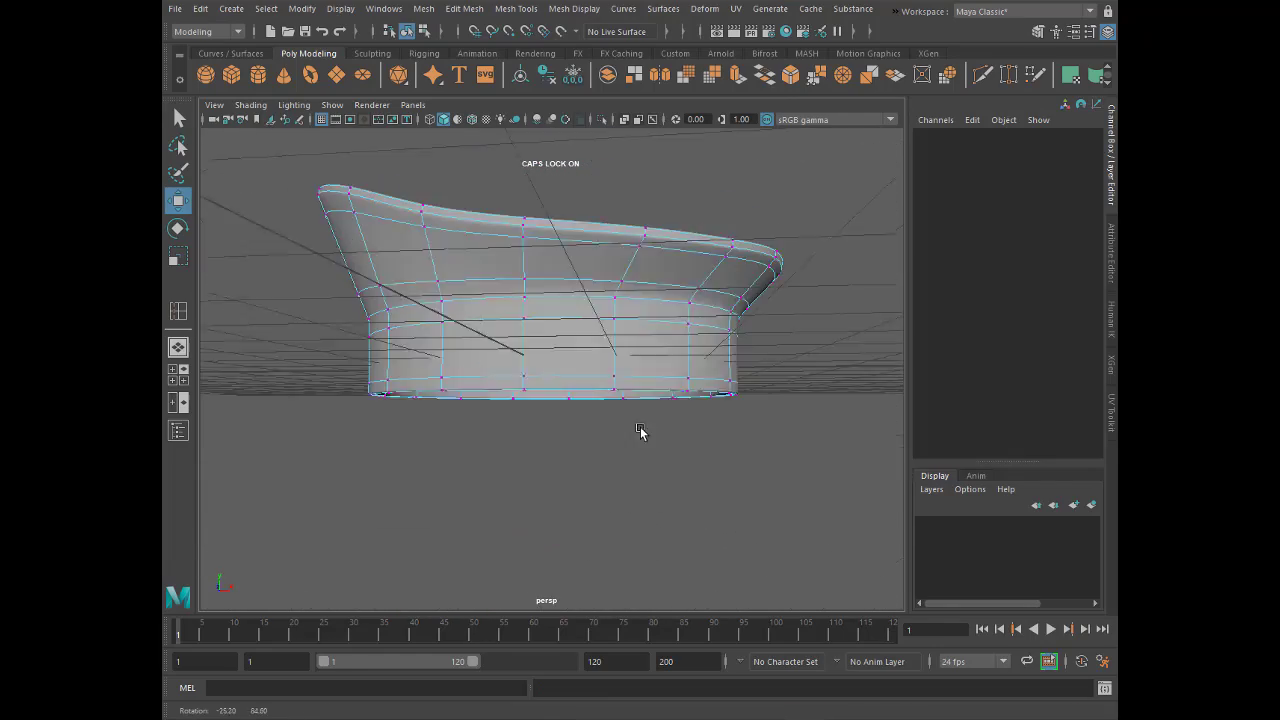
pyautogui.press('space')
pyautogui.press('space')
pyautogui.scroll(2, 400, 370)
pyautogui.scroll(2, 420, 380)
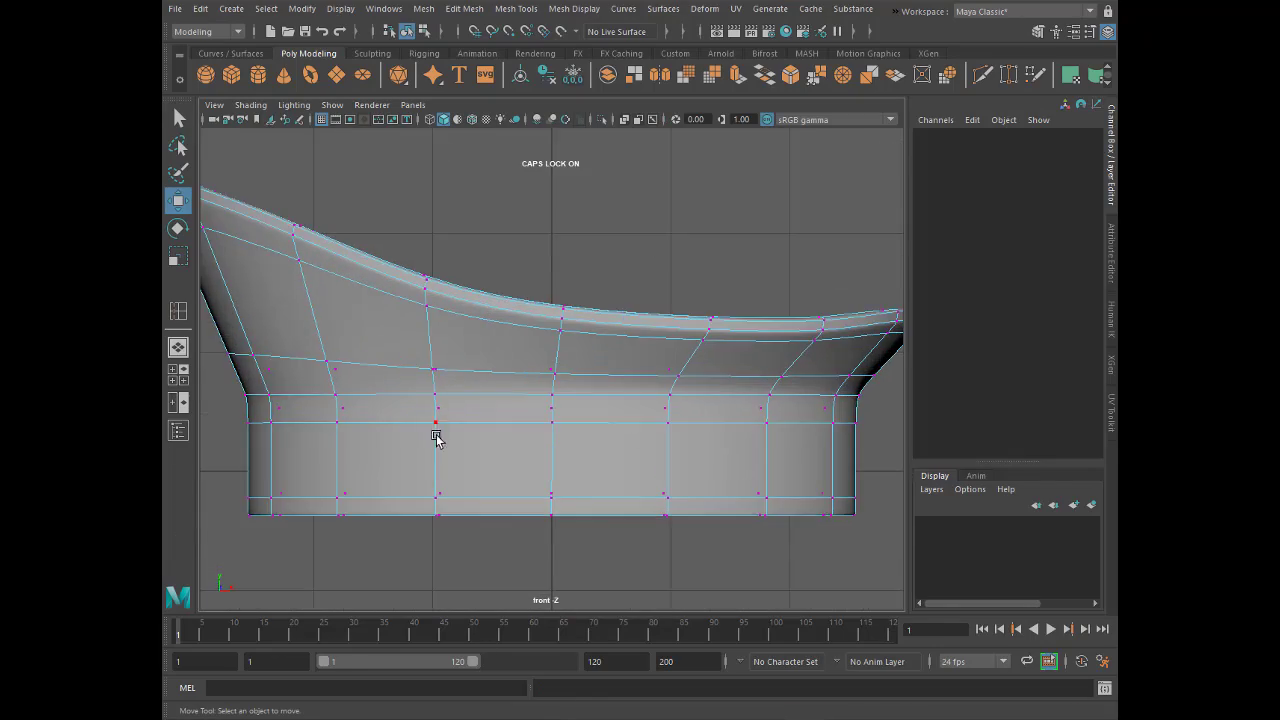
pyautogui.click(561, 307)
pyautogui.moveTo(571, 240); pyautogui.dragTo(571, 252)
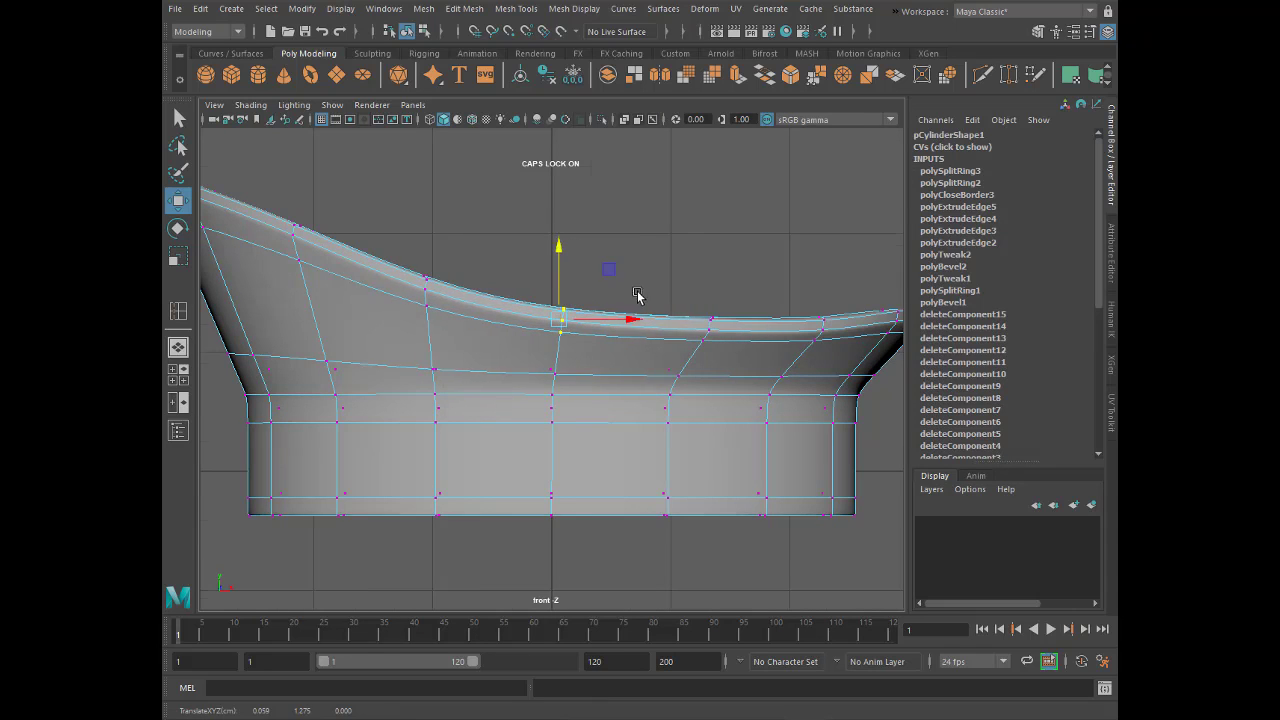
pyautogui.scroll(-2, 637, 295)
# - Pull the right rim-tip vertices outward and lift them into an upswept point
pyautogui.moveTo(835, 334); pyautogui.dragTo(828, 334)
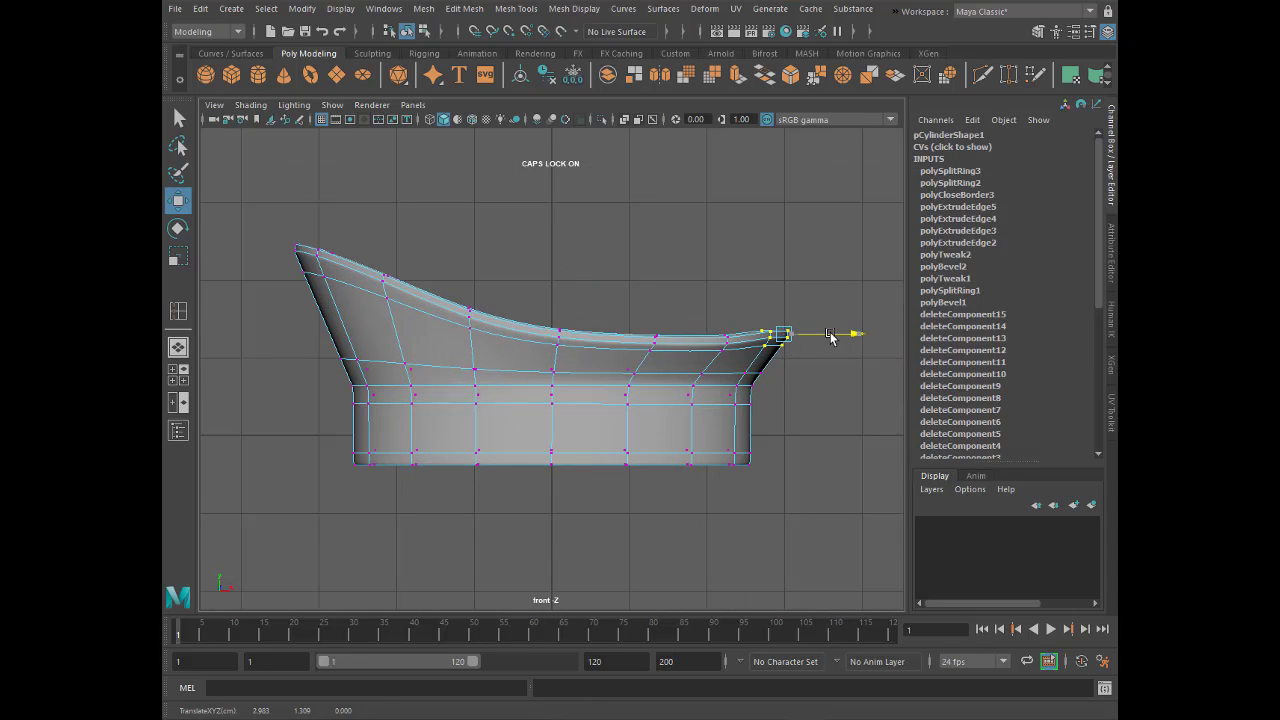
pyautogui.click(722, 340)
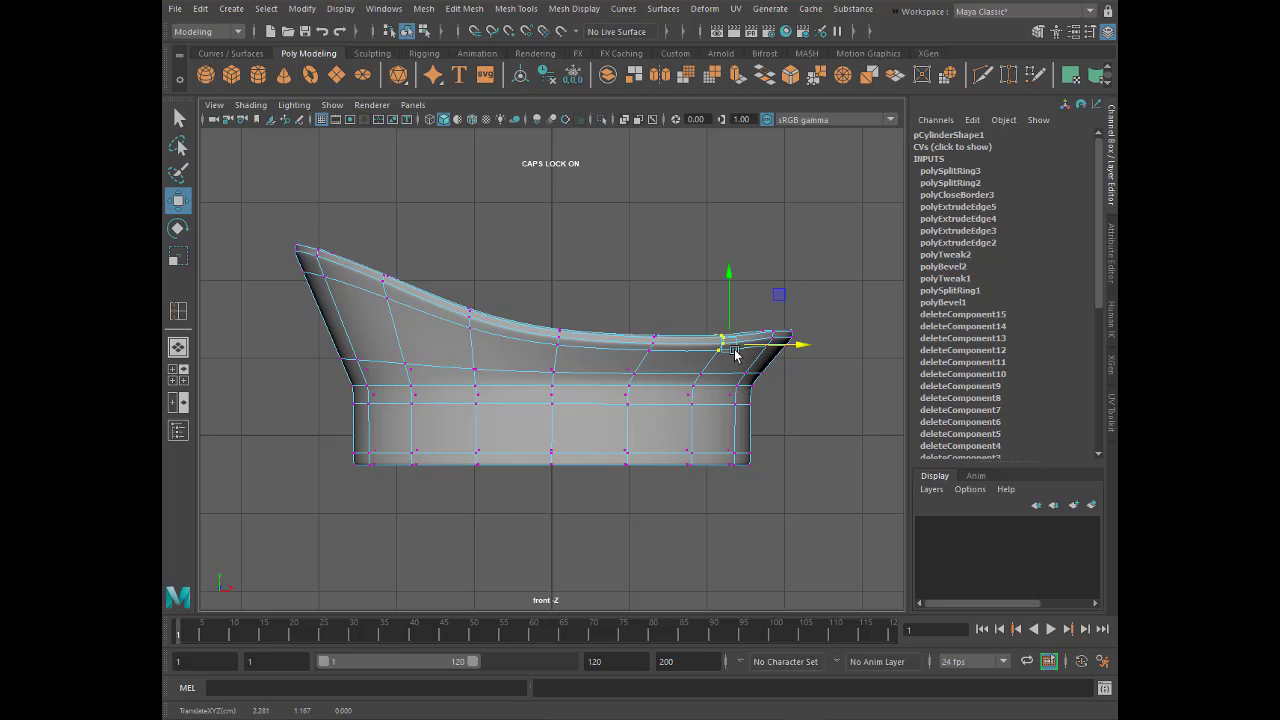
pyautogui.moveTo(825, 326); pyautogui.dragTo(762, 346)
pyautogui.moveTo(788, 293); pyautogui.dragTo(788, 280)
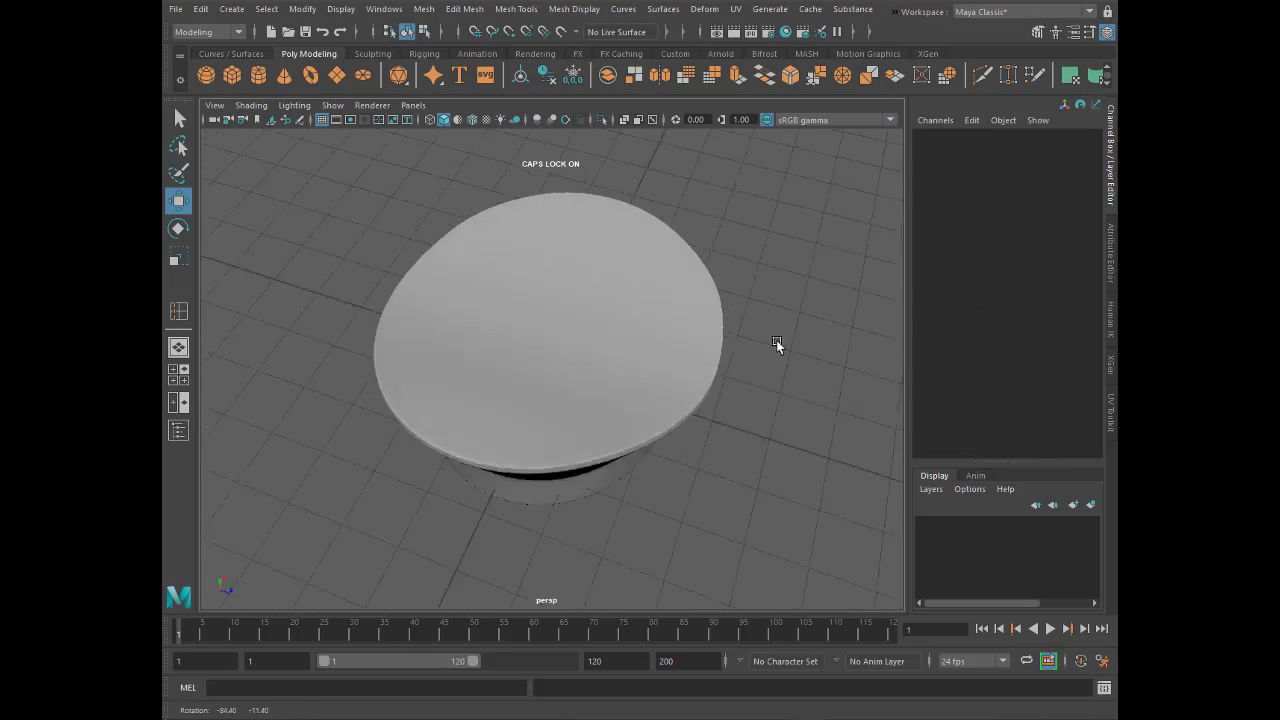
# - Turn off smoothing, switch to face mode, and select the cap's inner bottom face
pyautogui.moveTo(776, 340)
pyautogui.keyDown('alt'); pyautogui.mouseDown()
pyautogui.moveTo(573, 330)
pyautogui.moveTo(585, 271)
pyautogui.moveTo(717, 318)
pyautogui.moveTo(720, 435)
pyautogui.moveTo(654, 434)
pyautogui.moveTo(585, 318)
pyautogui.moveTo(660, 300)
pyautogui.moveTo(726, 331)
pyautogui.moveTo(706, 343)
pyautogui.moveTo(730, 398)
pyautogui.moveTo(781, 395)
pyautogui.moveTo(739, 374)
pyautogui.moveTo(692, 388)
pyautogui.mouseUp(); pyautogui.keyUp('alt')
pyautogui.click(585, 318)
pyautogui.press('f')
pyautogui.press('1')
pyautogui.rightClick(622, 252)
pyautogui.click(622, 290)
pyautogui.moveTo(517, 488)
pyautogui.keyDown('alt'); pyautogui.mouseDown()
pyautogui.moveTo(486, 500)
pyautogui.moveTo(502, 258)
pyautogui.moveTo(572, 312)
pyautogui.moveTo(649, 346)
pyautogui.moveTo(629, 369)
pyautogui.mouseUp(); pyautogui.keyUp('alt')
pyautogui.click(545, 285)
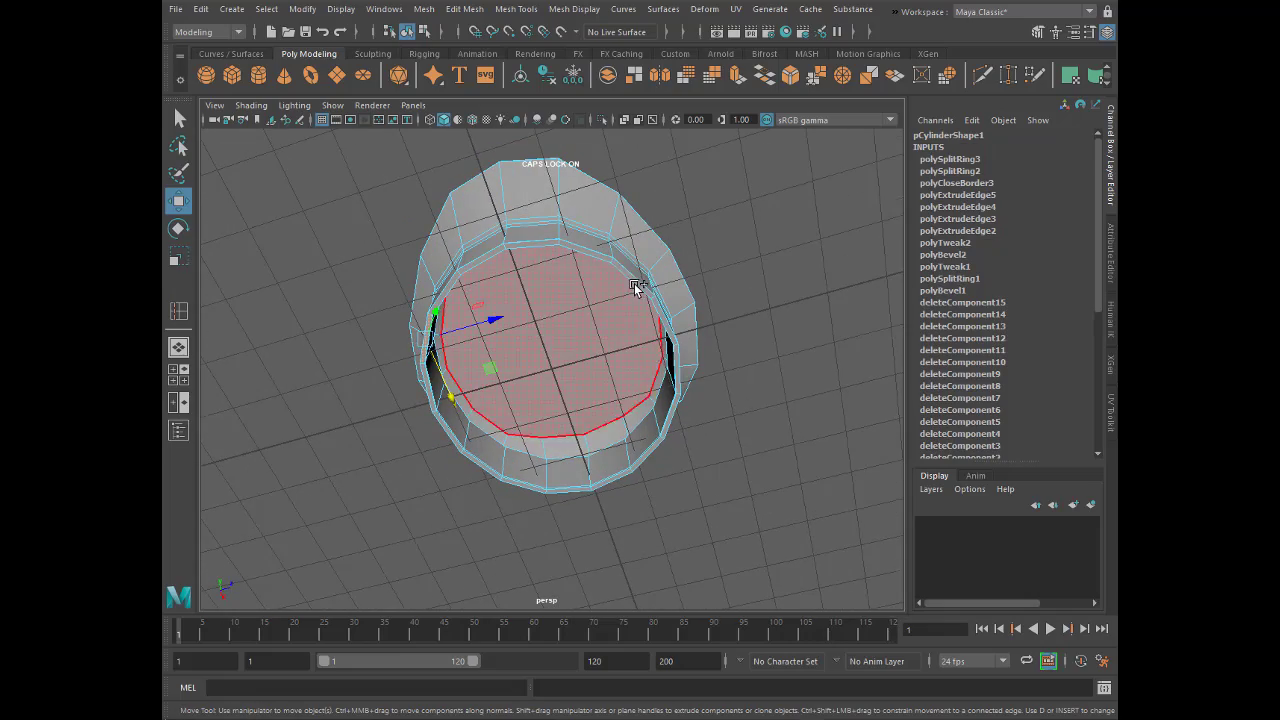
# - Extrude the bottom face slightly downward beneath the band
pyautogui.moveTo(613, 315)
pyautogui.keyDown('alt'); pyautogui.mouseDown()
pyautogui.moveTo(597, 306)
pyautogui.moveTo(640, 309)
pyautogui.moveTo(720, 400)
pyautogui.moveTo(721, 388)
pyautogui.moveTo(645, 362)
pyautogui.moveTo(574, 457)
pyautogui.moveTo(429, 440)
pyautogui.moveTo(671, 506)
pyautogui.moveTo(556, 403)
pyautogui.moveTo(800, 440)
pyautogui.mouseUp(); pyautogui.keyUp('alt')
pyautogui.click(745, 85)
pyautogui.scroll(2, 600, 308)
pyautogui.click(574, 457)
pyautogui.click(429, 440)
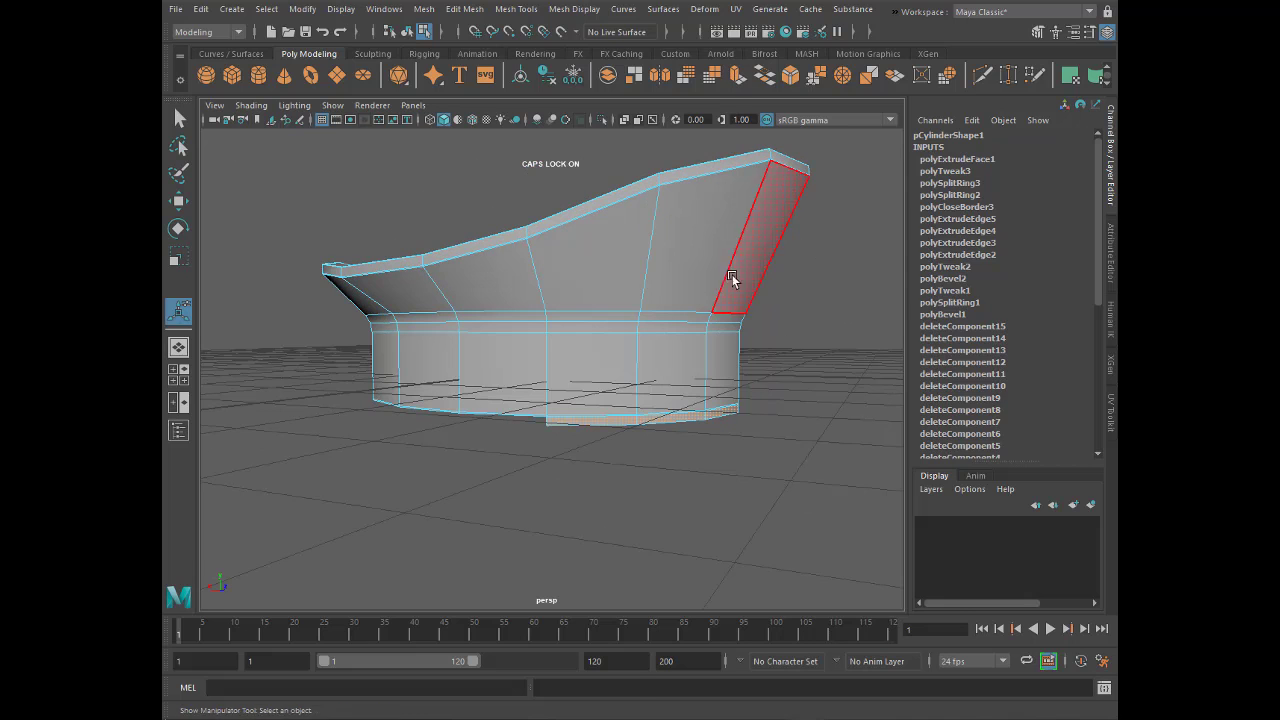
# - Extrude the front underside face outward and down, squashed to 0.468, forming a flat visor
pyautogui.hotkey('ctrl', 'e')
pyautogui.moveTo(648, 408)
pyautogui.mouseDown()
pyautogui.moveTo(790, 415)
pyautogui.moveTo(706, 514)
pyautogui.moveTo(657, 523)
pyautogui.moveTo(611, 471)
pyautogui.moveTo(648, 479)
pyautogui.moveTo(706, 409)
pyautogui.mouseUp()
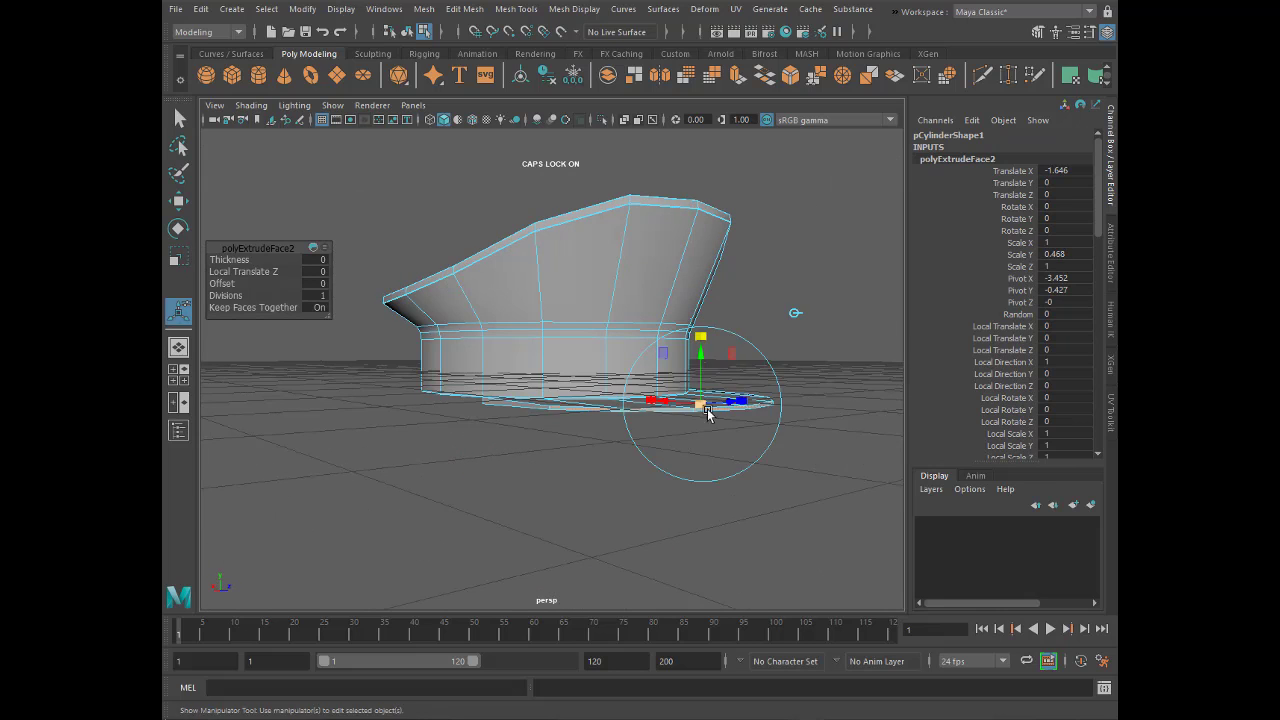
pyautogui.moveTo(700, 360)
pyautogui.mouseDown()
pyautogui.moveTo(694, 380)
pyautogui.moveTo(749, 480)
pyautogui.moveTo(760, 468)
pyautogui.mouseUp()
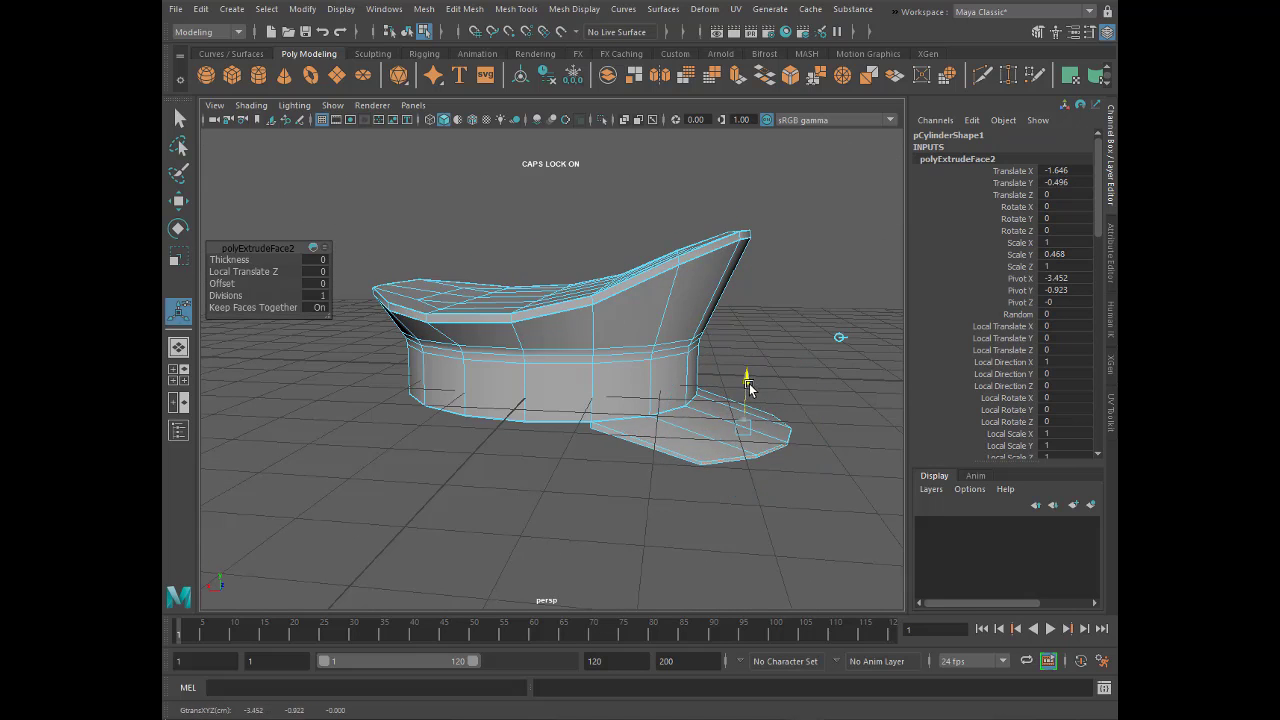
pyautogui.moveTo(749, 377); pyautogui.dragTo(752, 400)
pyautogui.moveTo(752, 400)
pyautogui.keyDown('alt'); pyautogui.mouseDown()
pyautogui.moveTo(786, 429)
pyautogui.moveTo(708, 422)
pyautogui.moveTo(753, 380)
pyautogui.mouseUp(); pyautogui.keyUp('alt')
pyautogui.keyDown('alt'); pyautogui.moveTo(771, 444); pyautogui.dragTo(694, 494); pyautogui.keyUp('alt')
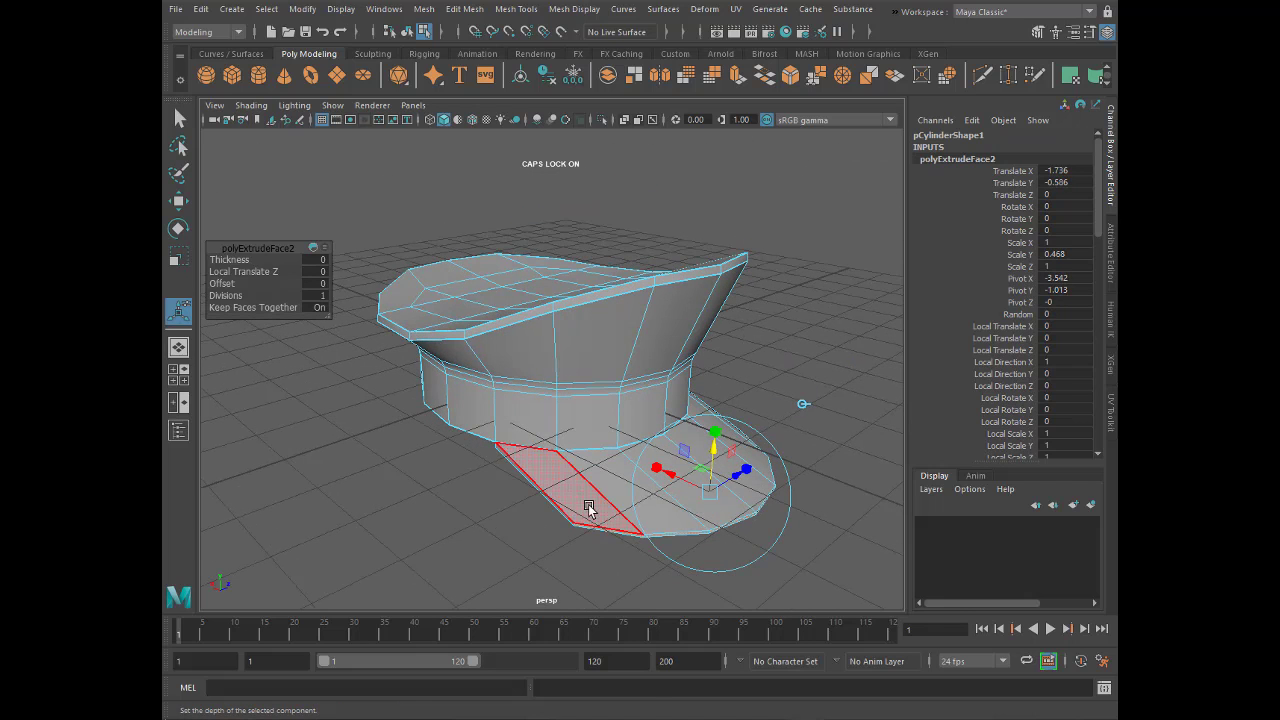
pyautogui.moveTo(583, 322); pyautogui.dragTo(534, 340, button='right')
pyautogui.keyDown('alt'); pyautogui.moveTo(548, 507); pyautogui.dragTo(506, 551); pyautogui.keyUp('alt')
# - Select the visor's vertices and scale them in slightly
pyautogui.moveTo(680, 488); pyautogui.dragTo(718, 516)
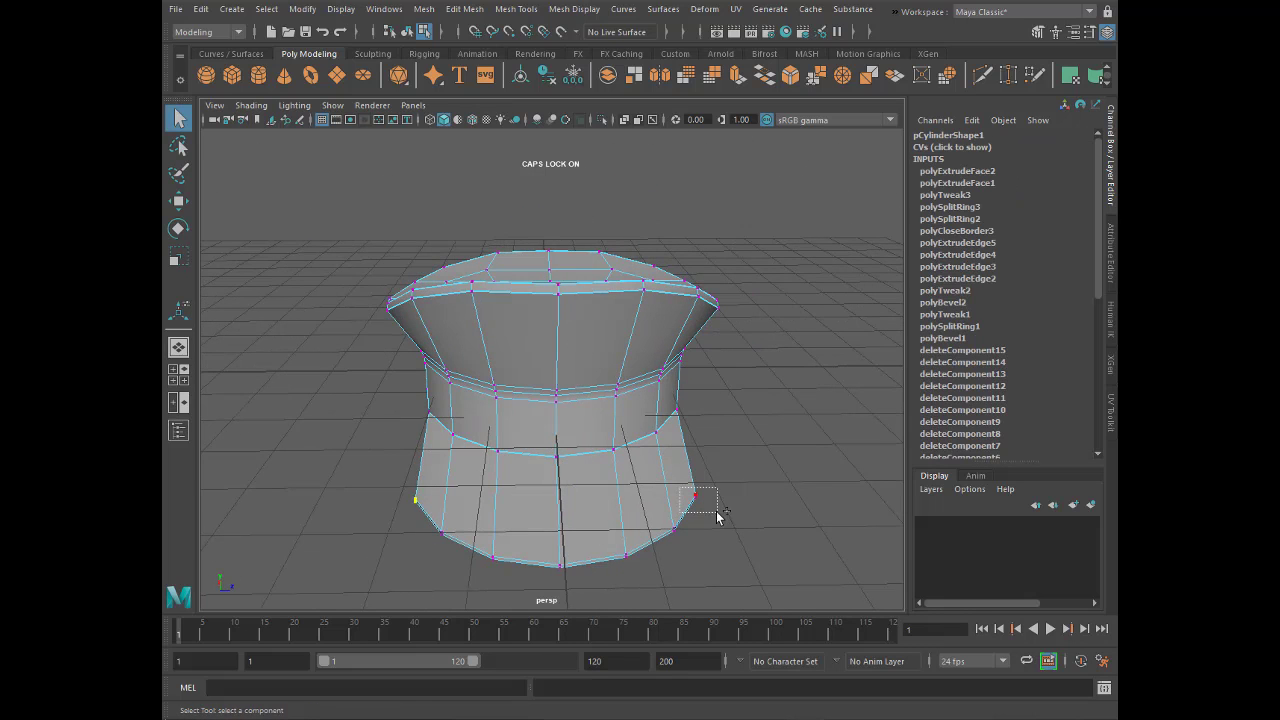
pyautogui.doubleClick(180, 207)
pyautogui.click(678, 126)
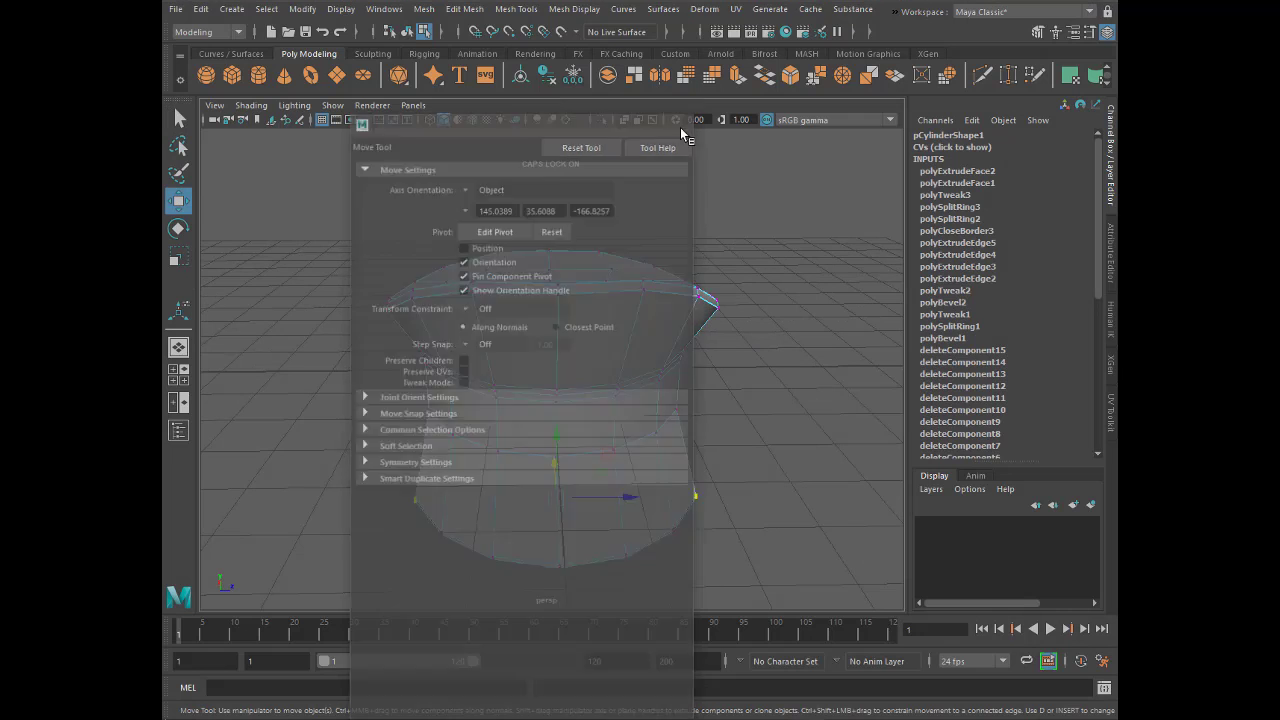
pyautogui.keyDown('alt'); pyautogui.moveTo(678, 140); pyautogui.dragTo(612, 453); pyautogui.keyUp('alt')
pyautogui.keyDown('alt'); pyautogui.moveTo(660, 497); pyautogui.dragTo(577, 443); pyautogui.keyUp('alt')
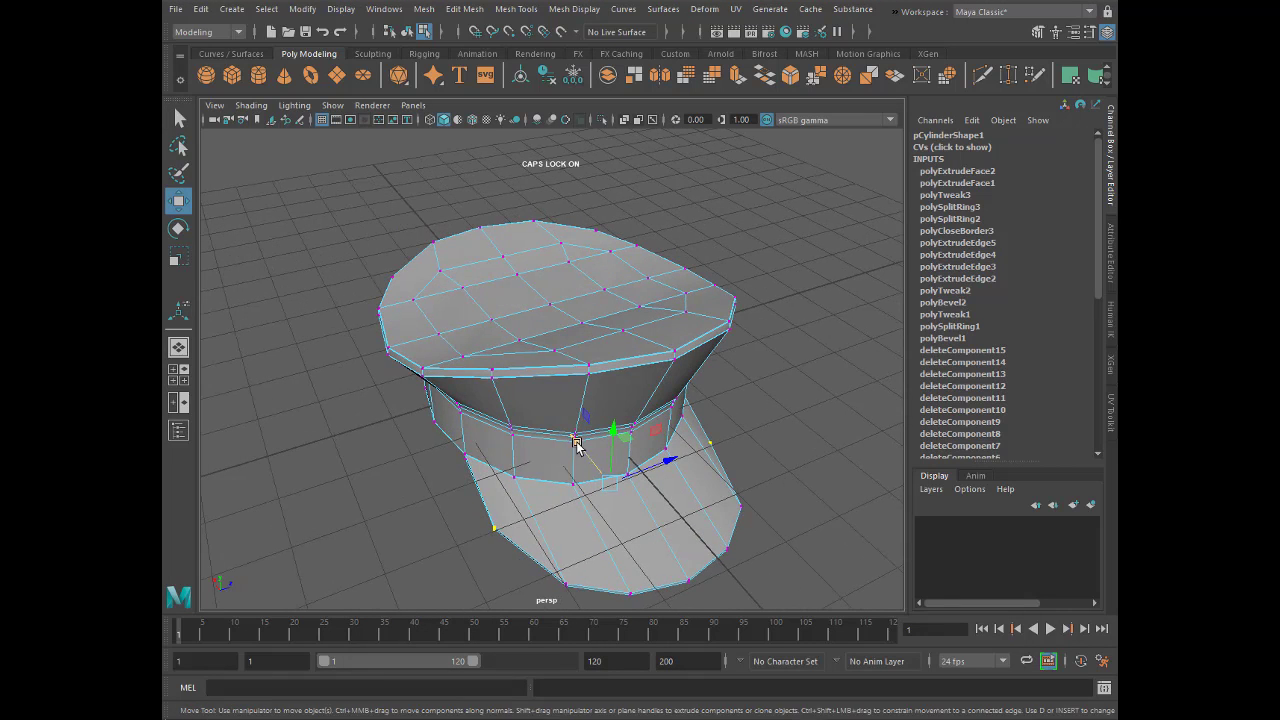
pyautogui.press('r')
pyautogui.moveTo(674, 466); pyautogui.dragTo(662, 476)
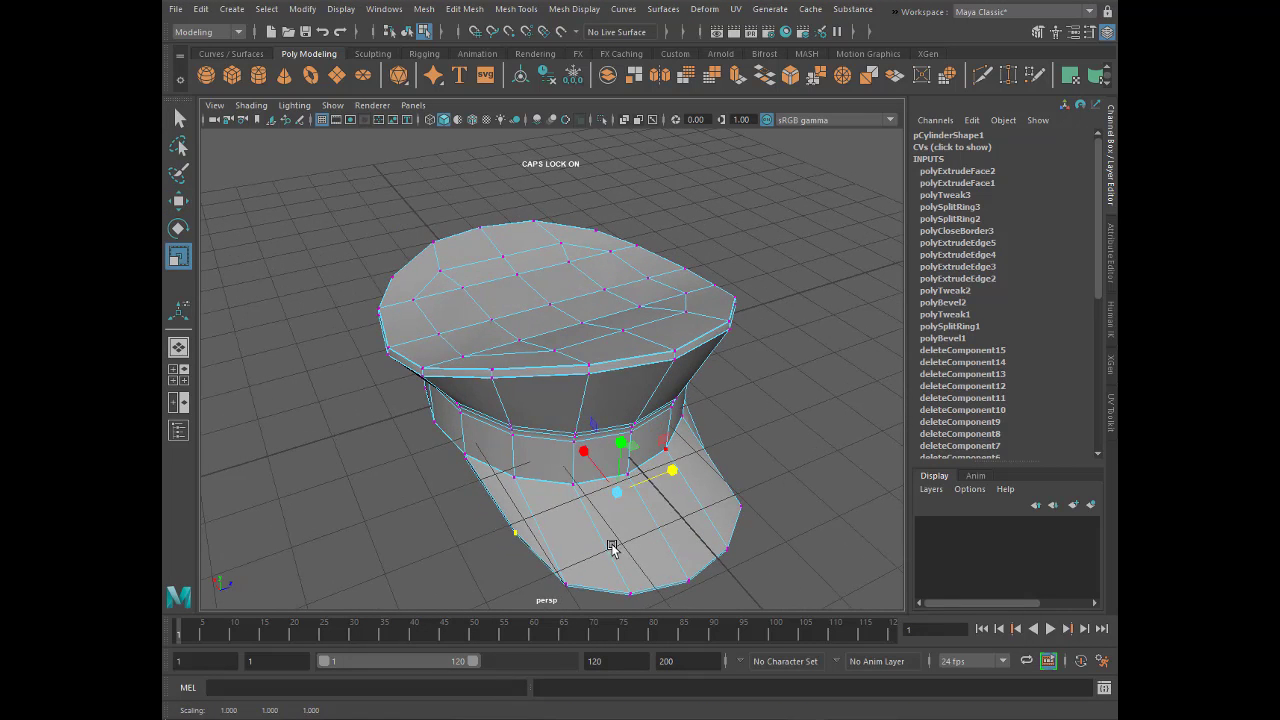
# - Move the selected visor vertices from side and front views to reposition the brim
pyautogui.keyDown('alt'); pyautogui.moveTo(612, 547); pyautogui.dragTo(614, 514); pyautogui.keyUp('alt')
pyautogui.press('w')
pyautogui.moveTo(606, 460)
pyautogui.keyDown('alt'); pyautogui.mouseDown()
pyautogui.moveTo(596, 485)
pyautogui.moveTo(624, 325)
pyautogui.mouseUp(); pyautogui.keyUp('alt')
pyautogui.moveTo(605, 410)
pyautogui.keyDown('alt'); pyautogui.mouseDown()
pyautogui.moveTo(608, 450)
pyautogui.moveTo(608, 429)
pyautogui.mouseUp(); pyautogui.keyUp('alt')
pyautogui.moveTo(646, 363)
pyautogui.keyDown('alt'); pyautogui.mouseDown()
pyautogui.moveTo(589, 480)
pyautogui.moveTo(609, 498)
pyautogui.moveTo(731, 483)
pyautogui.moveTo(840, 520)
pyautogui.moveTo(698, 519)
pyautogui.moveTo(687, 485)
pyautogui.mouseUp(); pyautogui.keyUp('alt')
pyautogui.press('r')
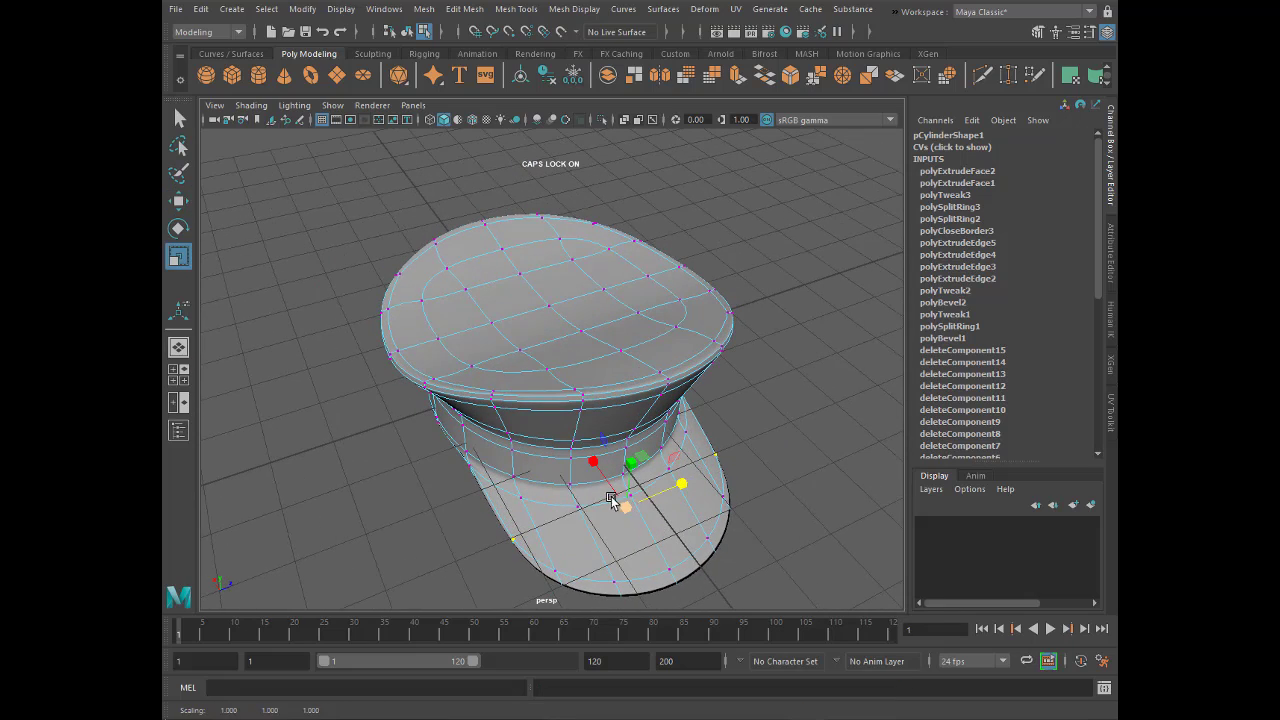
pyautogui.press('w')
pyautogui.moveTo(612, 498); pyautogui.dragTo(602, 487)
# - Stretch the visor slightly along Z, shift it along X, and show the four-panel layout
pyautogui.press('r')
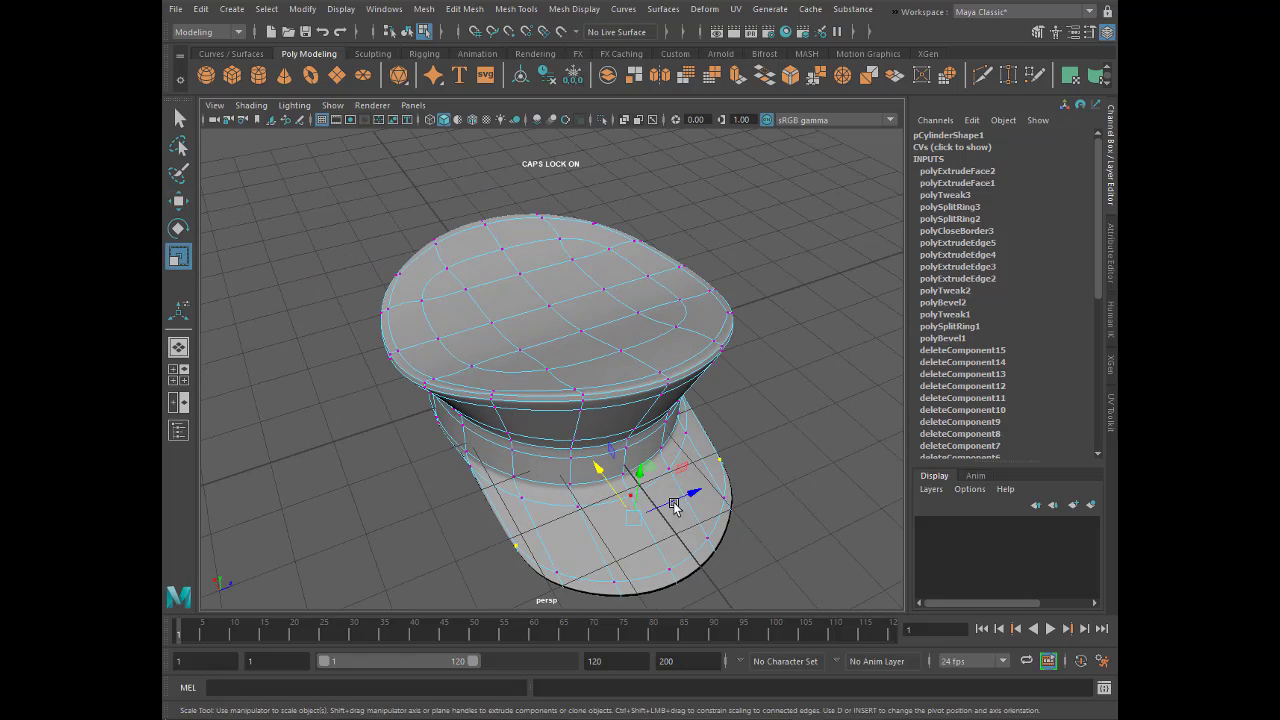
pyautogui.moveTo(692, 494)
pyautogui.mouseDown()
pyautogui.moveTo(641, 473)
pyautogui.moveTo(683, 503)
pyautogui.moveTo(677, 480)
pyautogui.mouseUp()
pyautogui.press('w')
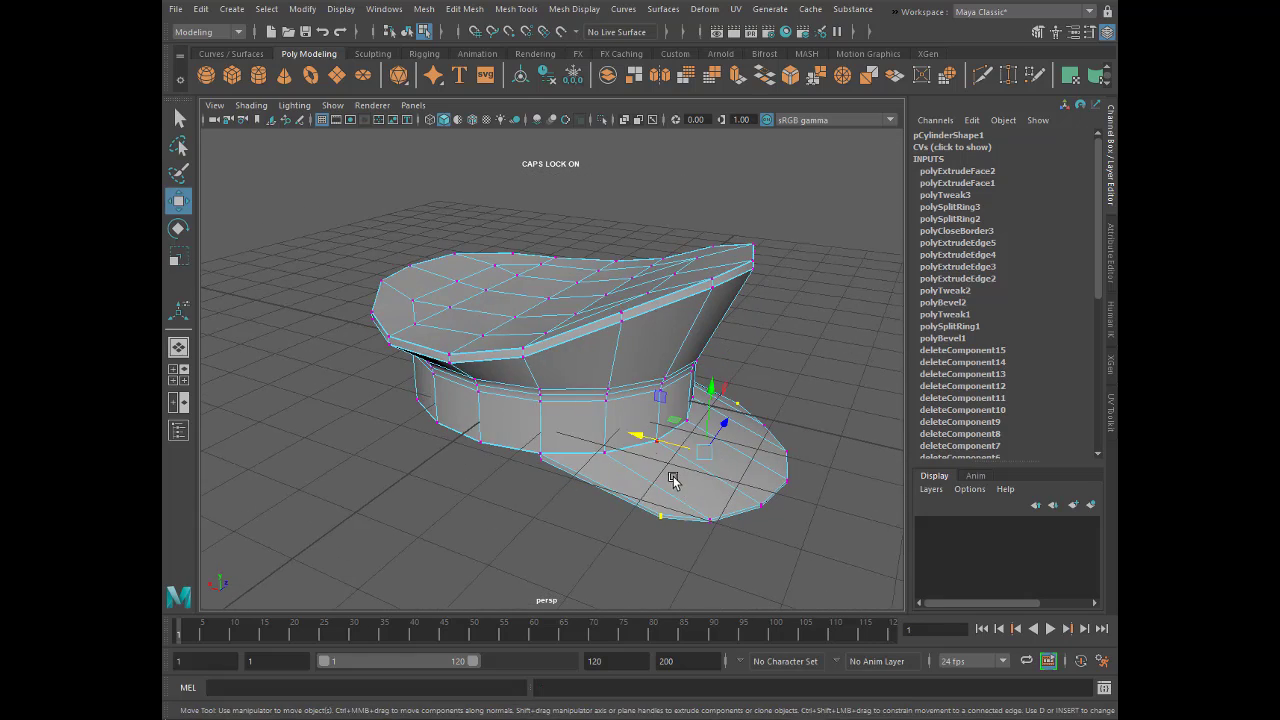
pyautogui.moveTo(640, 440); pyautogui.dragTo(618, 437)
pyautogui.press('space')
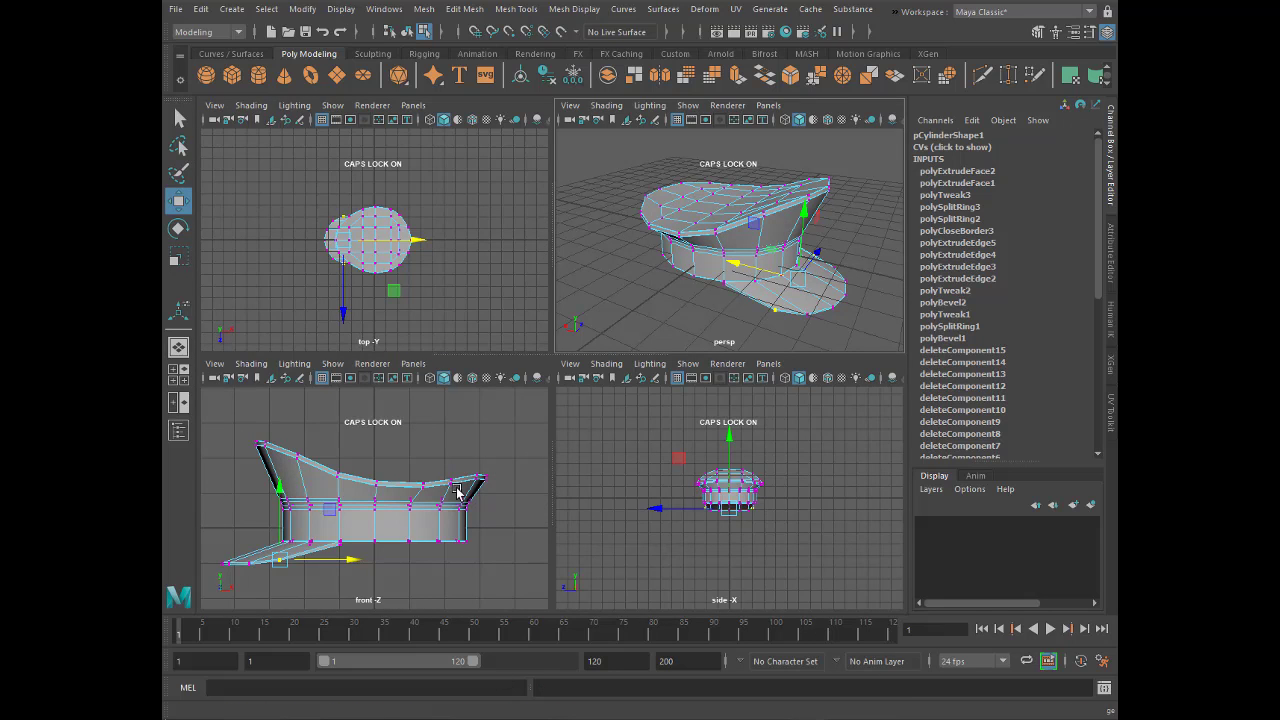
# - Raise the visor vertices slightly in front view, then select the whole cap in object mode
pyautogui.keyDown('alt'); pyautogui.moveTo(372, 528); pyautogui.dragTo(367, 533); pyautogui.keyUp('alt')
pyautogui.moveTo(291, 491); pyautogui.dragTo(284, 485)
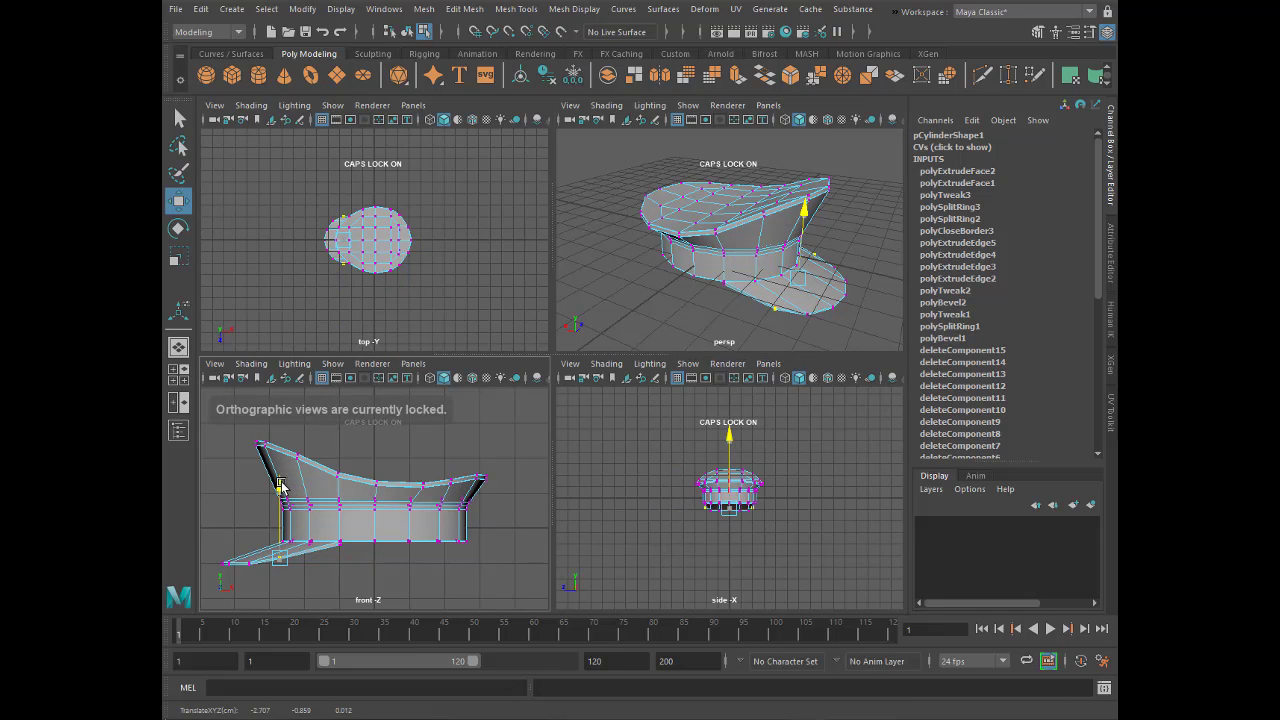
pyautogui.press('space')
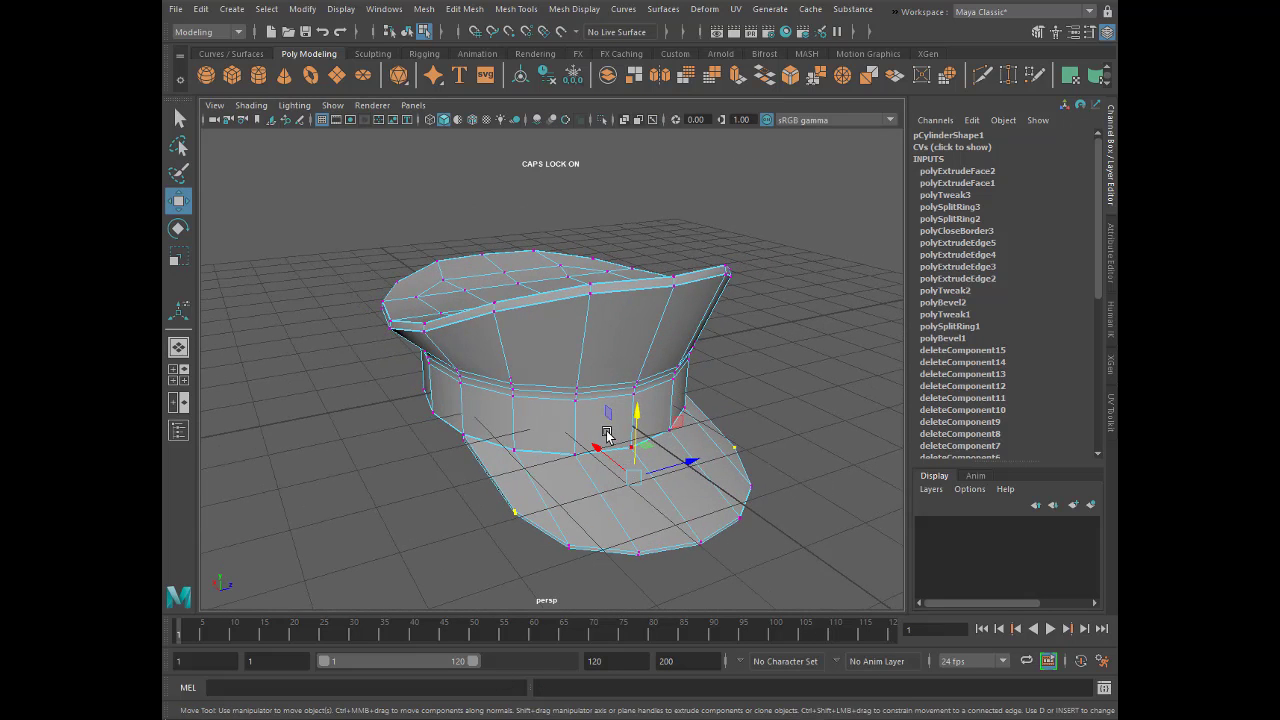
pyautogui.moveTo(582, 398); pyautogui.dragTo(652, 303, button='right')
pyautogui.click(793, 384)
pyautogui.moveTo(793, 384)
pyautogui.keyDown('alt'); pyautogui.mouseDown()
pyautogui.moveTo(770, 518)
pyautogui.moveTo(768, 475)
pyautogui.moveTo(779, 489)
pyautogui.moveTo(725, 450)
pyautogui.mouseUp(); pyautogui.keyUp('alt')
pyautogui.click(745, 462)
pyautogui.keyDown('alt'); pyautogui.moveTo(725, 450); pyautogui.dragTo(818, 498, button='right'); pyautogui.keyUp('alt')
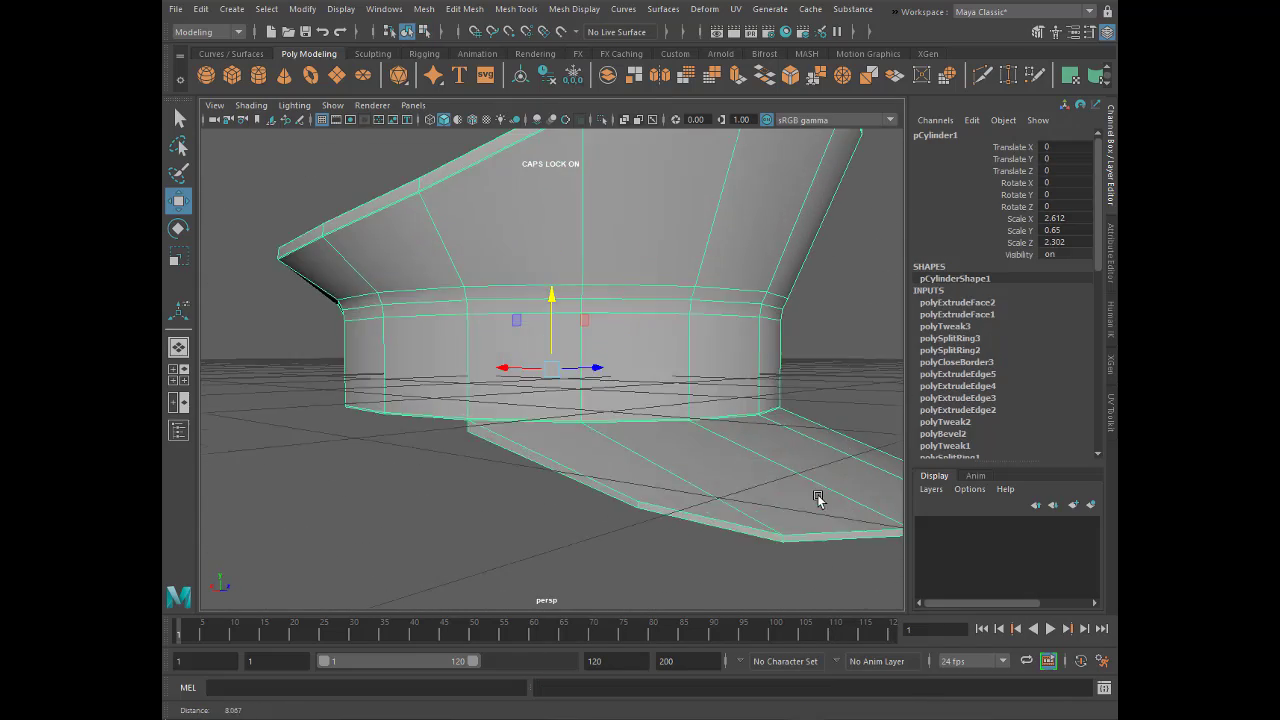
pyautogui.keyDown('alt'); pyautogui.moveTo(818, 498); pyautogui.dragTo(754, 484); pyautogui.keyUp('alt')
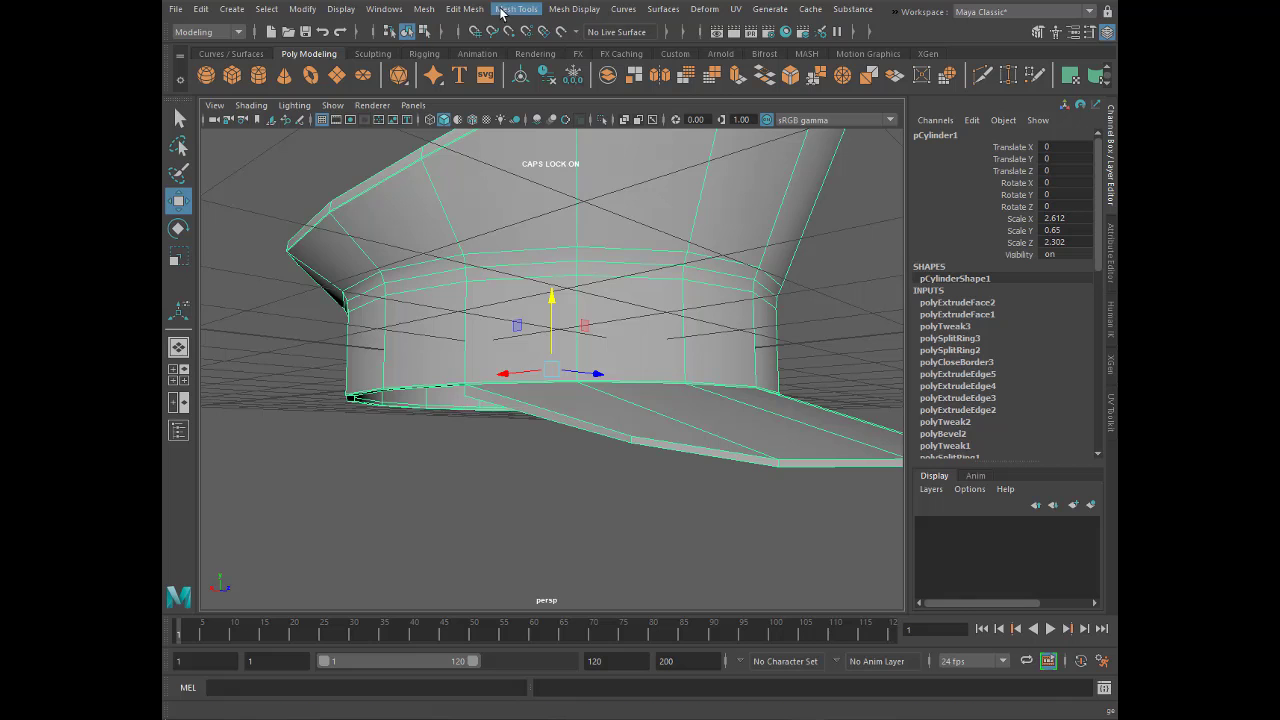
# - Insert an edge loop around the lower part of the cap, undoing misplaced attempts
pyautogui.click(520, 9)
pyautogui.click(543, 120)
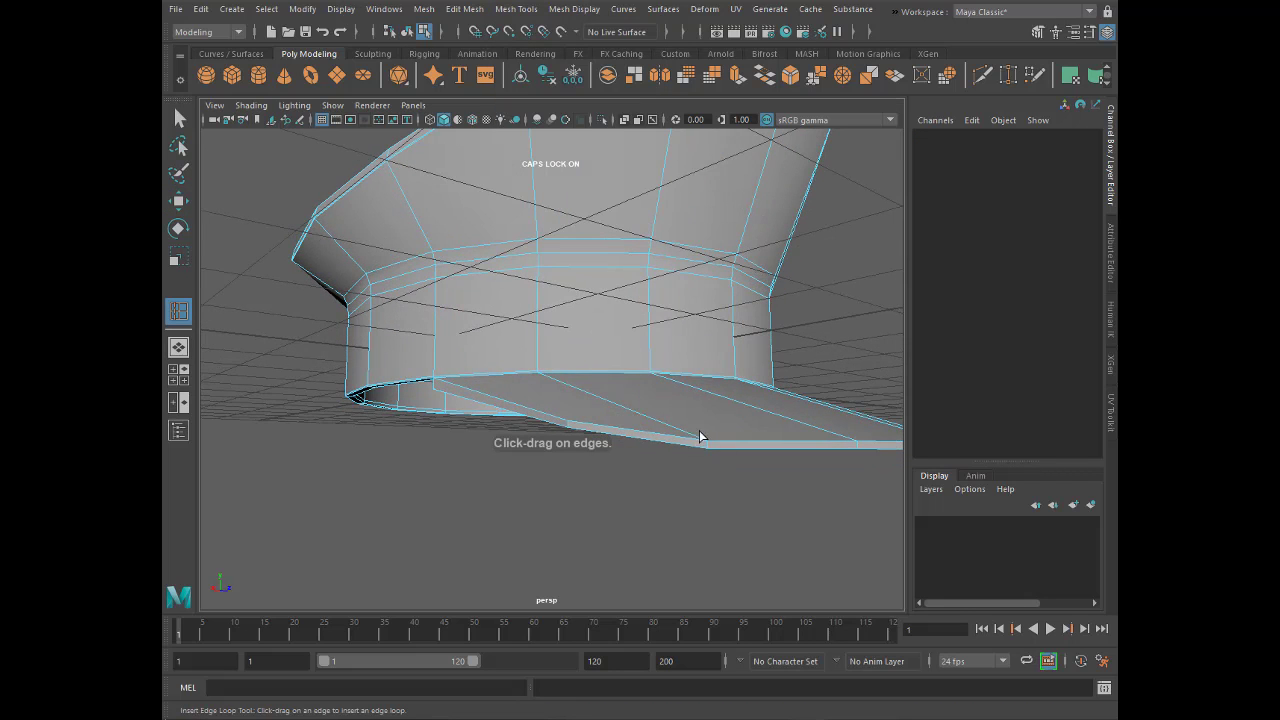
pyautogui.moveTo(700, 437)
pyautogui.keyDown('alt'); pyautogui.mouseDown()
pyautogui.moveTo(554, 420)
pyautogui.moveTo(482, 440)
pyautogui.mouseUp(); pyautogui.keyUp('alt')
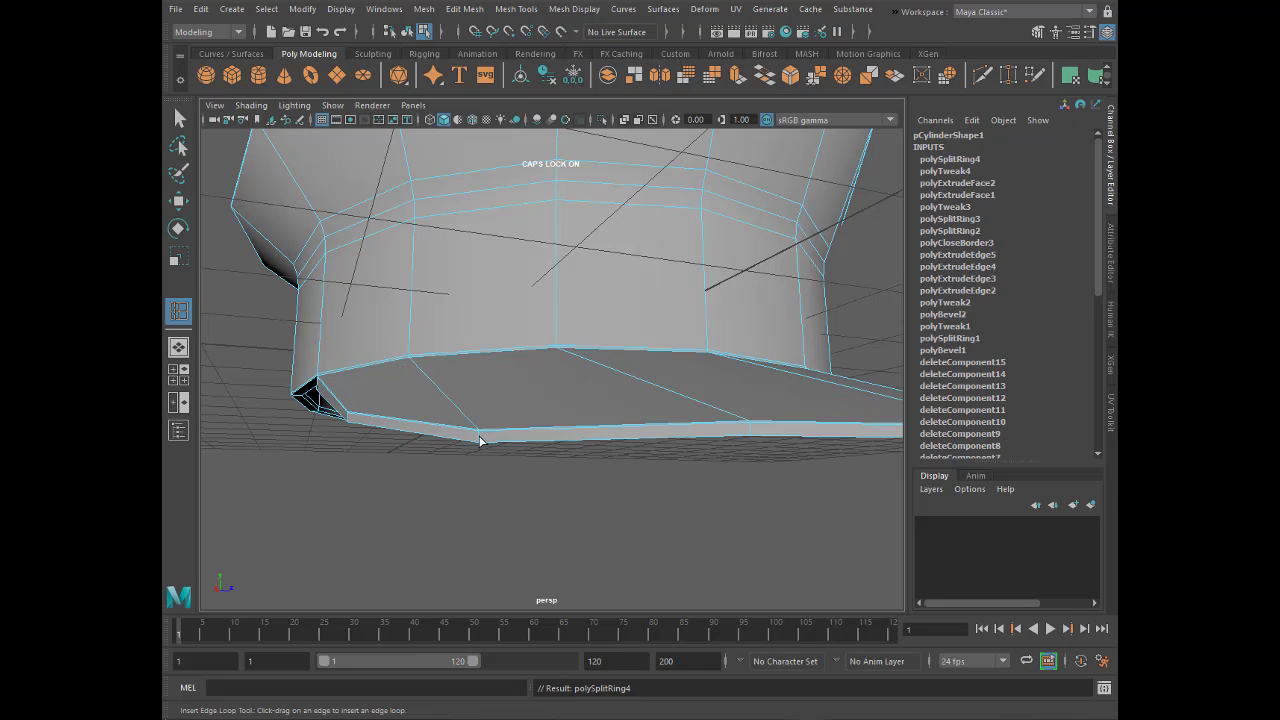
pyautogui.click(480, 438)
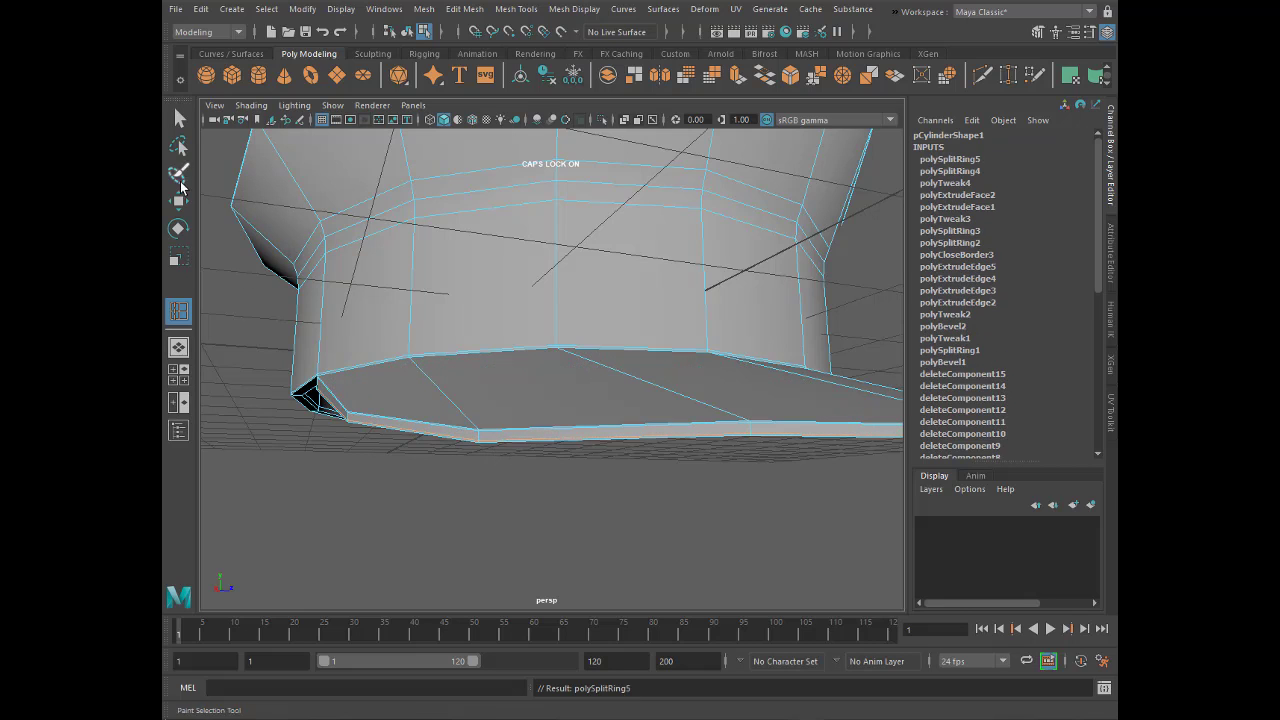
pyautogui.press('q')
pyautogui.hotkey('ctrl', 'z')
pyautogui.hotkey('ctrl', 'z')
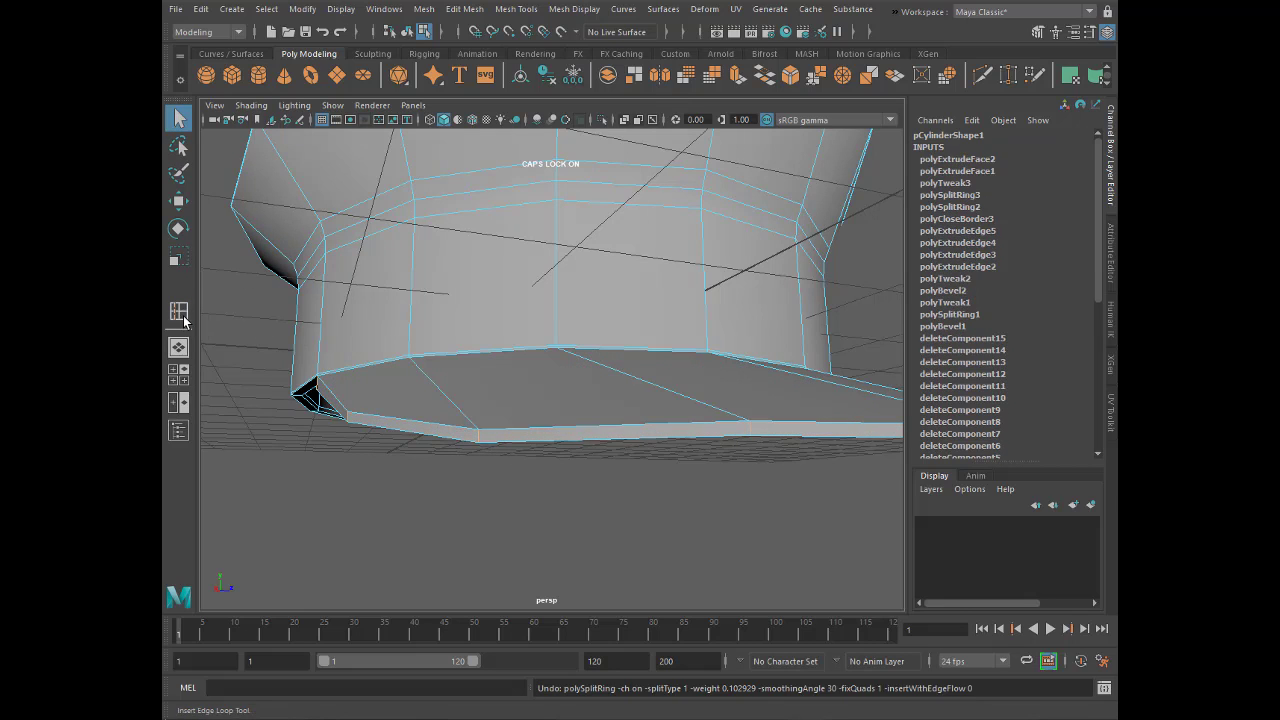
pyautogui.click(177, 313)
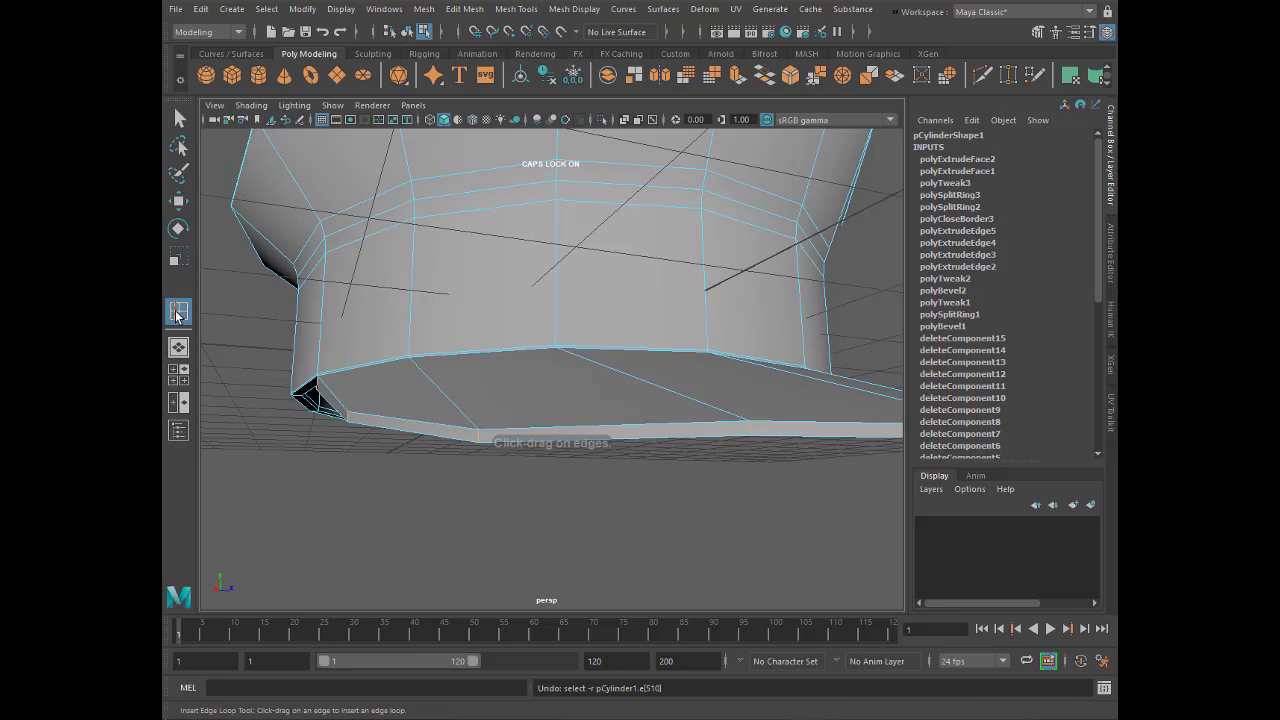
pyautogui.moveTo(484, 437); pyautogui.dragTo(479, 443)
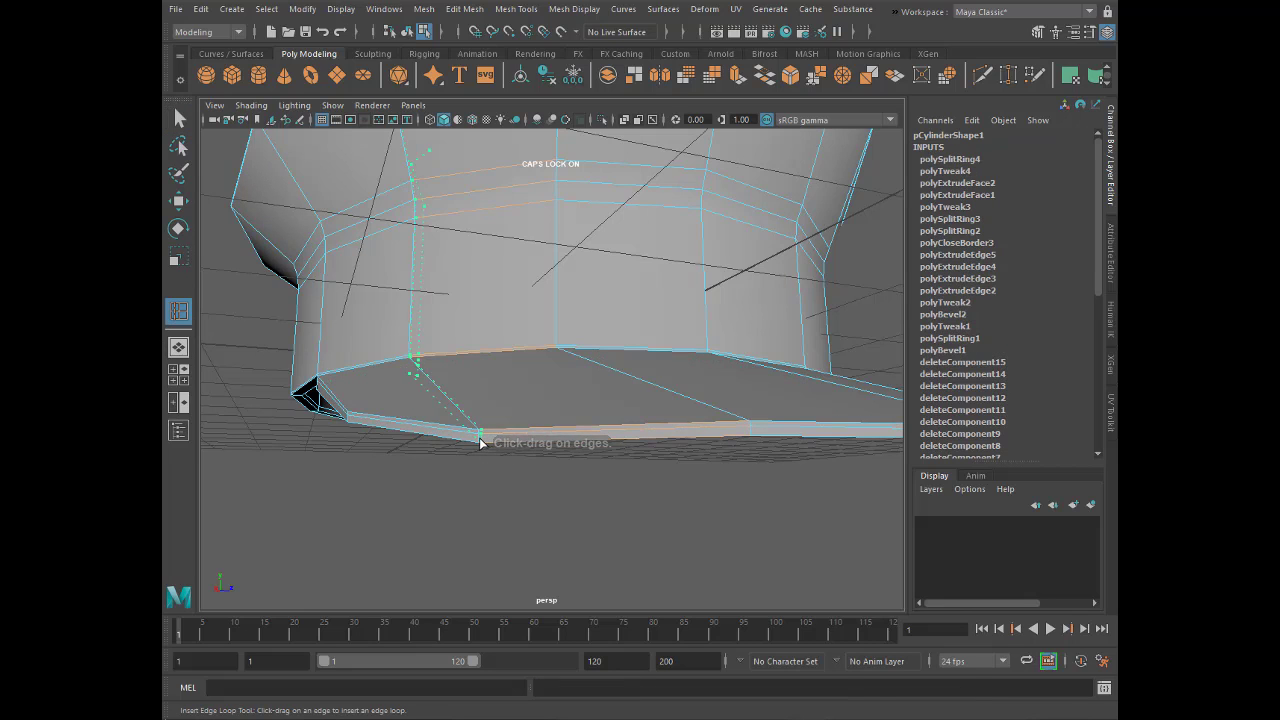
pyautogui.hotkey('ctrl', 'z')
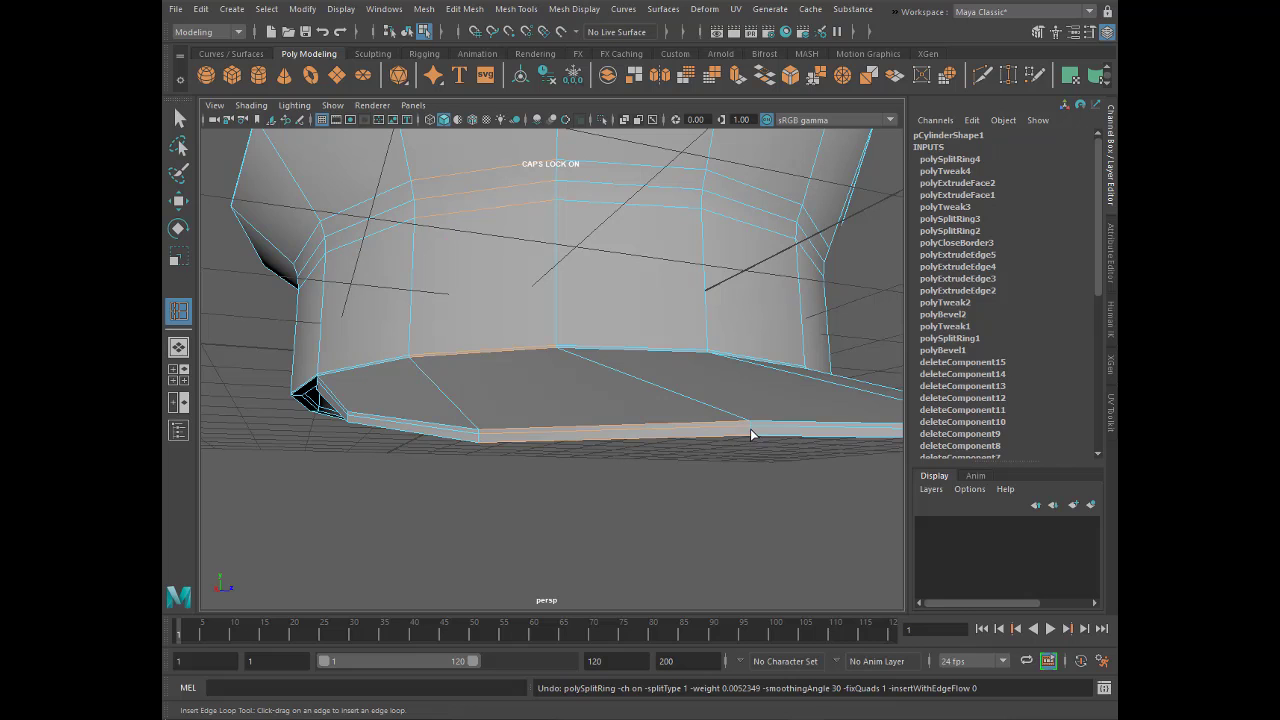
pyautogui.click(752, 432)
pyautogui.press('q')
# - Return to object mode and reselect the whole cap
pyautogui.moveTo(575, 321); pyautogui.dragTo(635, 310, button='right')
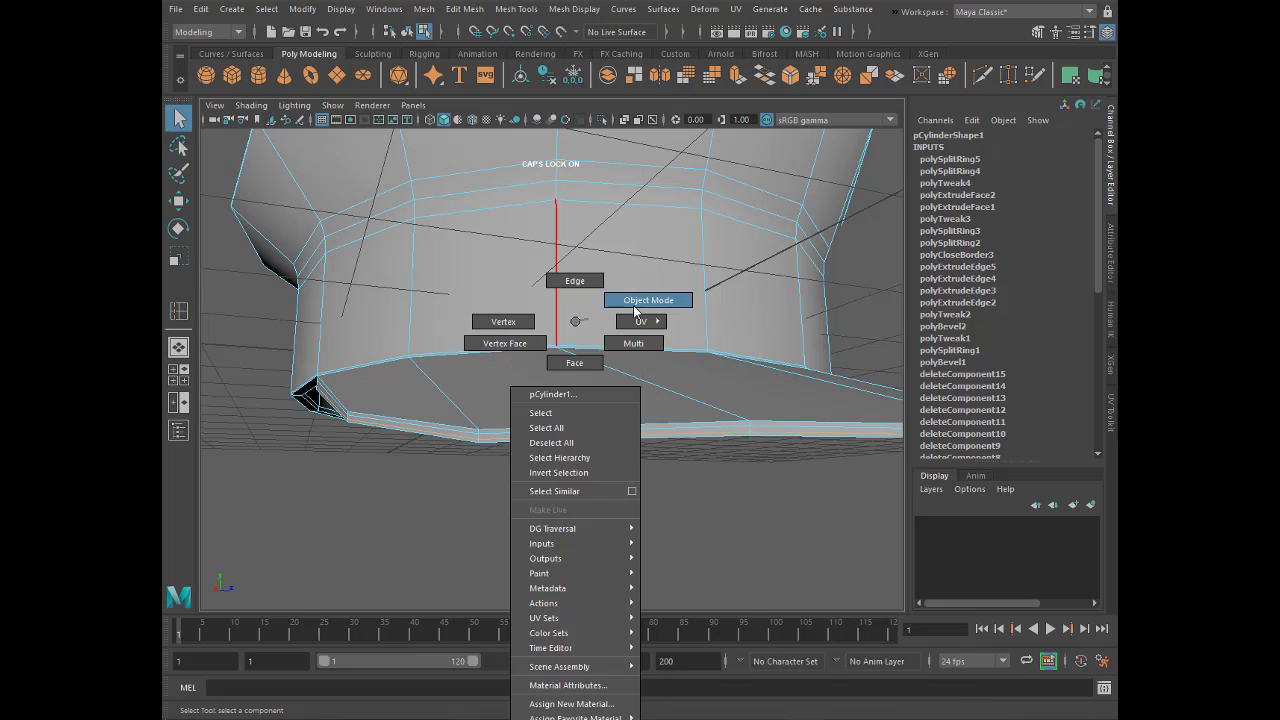
pyautogui.scroll(-3, 566, 507)
pyautogui.keyDown('alt'); pyautogui.moveTo(566, 507); pyautogui.dragTo(543, 386); pyautogui.keyUp('alt')
pyautogui.click(543, 386)
# - Switch the cap to edge mode and marquee-select the visor's lower edges
pyautogui.click(531, 485)
pyautogui.scroll(-2, 531, 485)
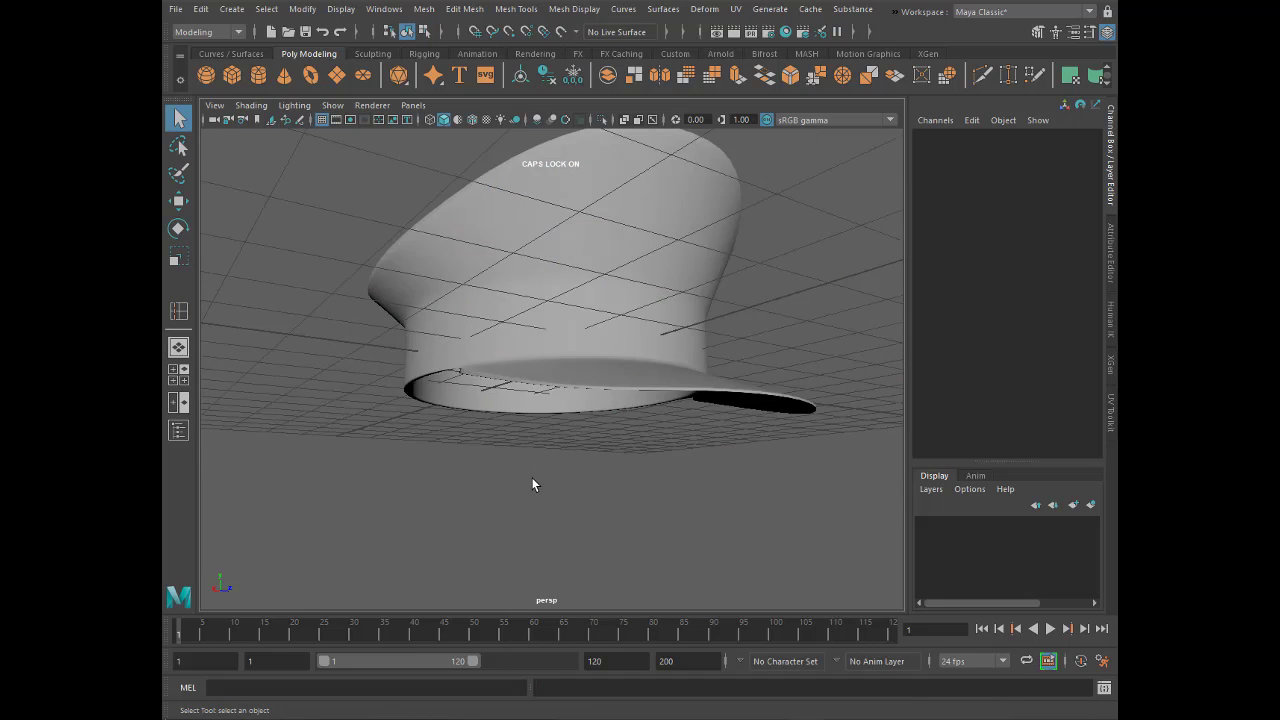
pyautogui.moveTo(531, 478)
pyautogui.keyDown('alt'); pyautogui.mouseDown()
pyautogui.moveTo(509, 520)
pyautogui.moveTo(532, 509)
pyautogui.moveTo(503, 326)
pyautogui.mouseUp(); pyautogui.keyUp('alt')
pyautogui.click(529, 509)
pyautogui.moveTo(503, 326); pyautogui.dragTo(508, 282, button='right')
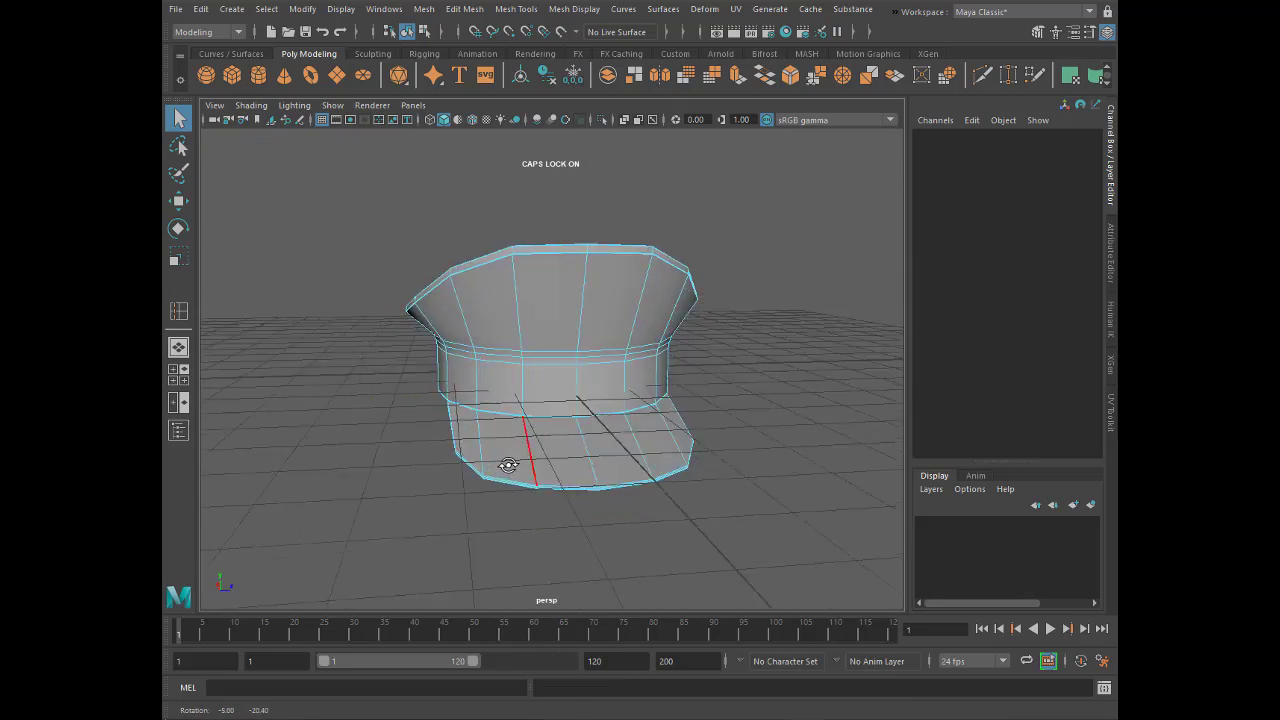
pyautogui.keyDown('alt'); pyautogui.moveTo(508, 465); pyautogui.dragTo(474, 490); pyautogui.keyUp('alt')
pyautogui.moveTo(718, 577); pyautogui.dragTo(718, 577)
pyautogui.moveTo(718, 577)
pyautogui.keyDown('alt'); pyautogui.mouseDown()
pyautogui.moveTo(563, 514)
pyautogui.moveTo(557, 560)
pyautogui.moveTo(651, 549)
pyautogui.moveTo(430, 437)
pyautogui.mouseUp(); pyautogui.keyUp('alt')
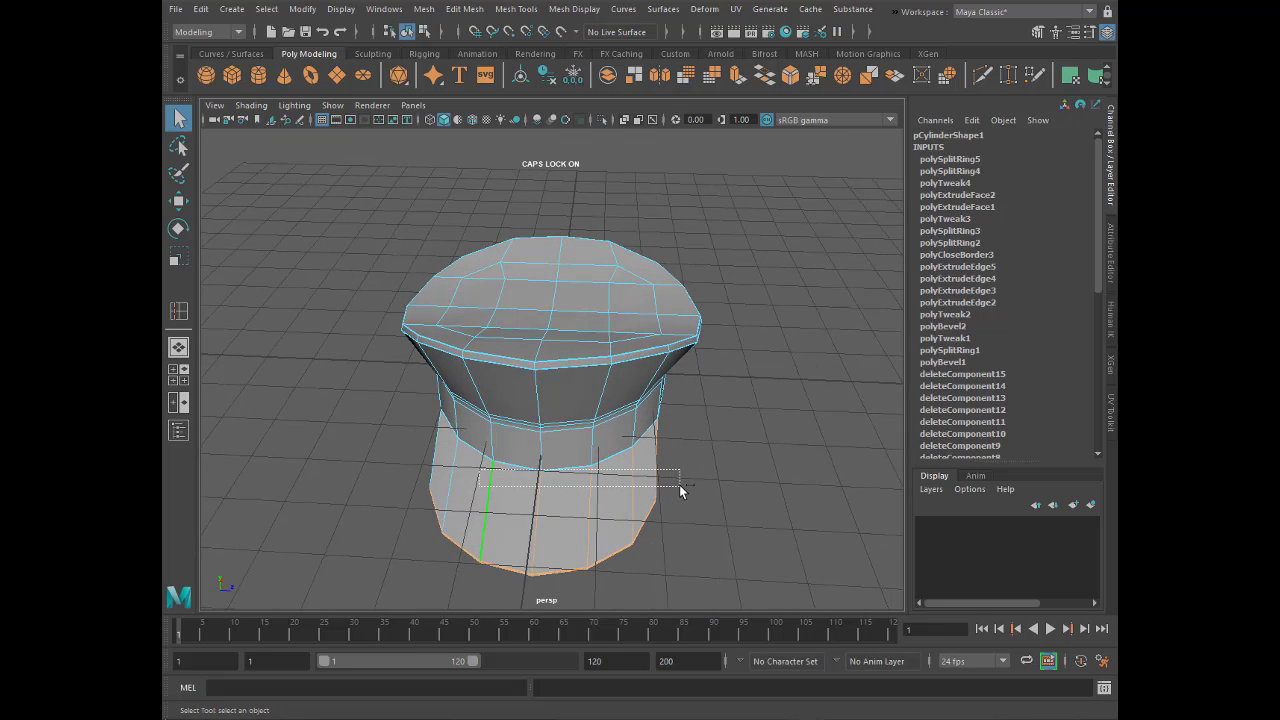
pyautogui.moveTo(679, 484)
pyautogui.mouseDown()
pyautogui.moveTo(690, 519)
pyautogui.moveTo(737, 480)
pyautogui.moveTo(389, 389)
pyautogui.moveTo(394, 461)
pyautogui.moveTo(643, 505)
pyautogui.moveTo(634, 486)
pyautogui.moveTo(566, 524)
pyautogui.moveTo(641, 500)
pyautogui.moveTo(606, 417)
pyautogui.moveTo(709, 444)
pyautogui.moveTo(563, 357)
pyautogui.moveTo(634, 429)
pyautogui.mouseUp()
# - Alternately move and scale the visor edges into a narrower peak, then reselect the cap
pyautogui.press('w')
pyautogui.press('r')
pyautogui.press('w')
pyautogui.press('r')
pyautogui.press('w')
pyautogui.press('F8')
pyautogui.click(450, 498)
pyautogui.moveTo(551, 463)
pyautogui.keyDown('alt'); pyautogui.mouseDown()
pyautogui.moveTo(450, 498)
pyautogui.moveTo(631, 450)
pyautogui.moveTo(654, 417)
pyautogui.moveTo(617, 451)
pyautogui.moveTo(465, 520)
pyautogui.mouseUp(); pyautogui.keyUp('alt')
pyautogui.scroll(3, 640, 414)
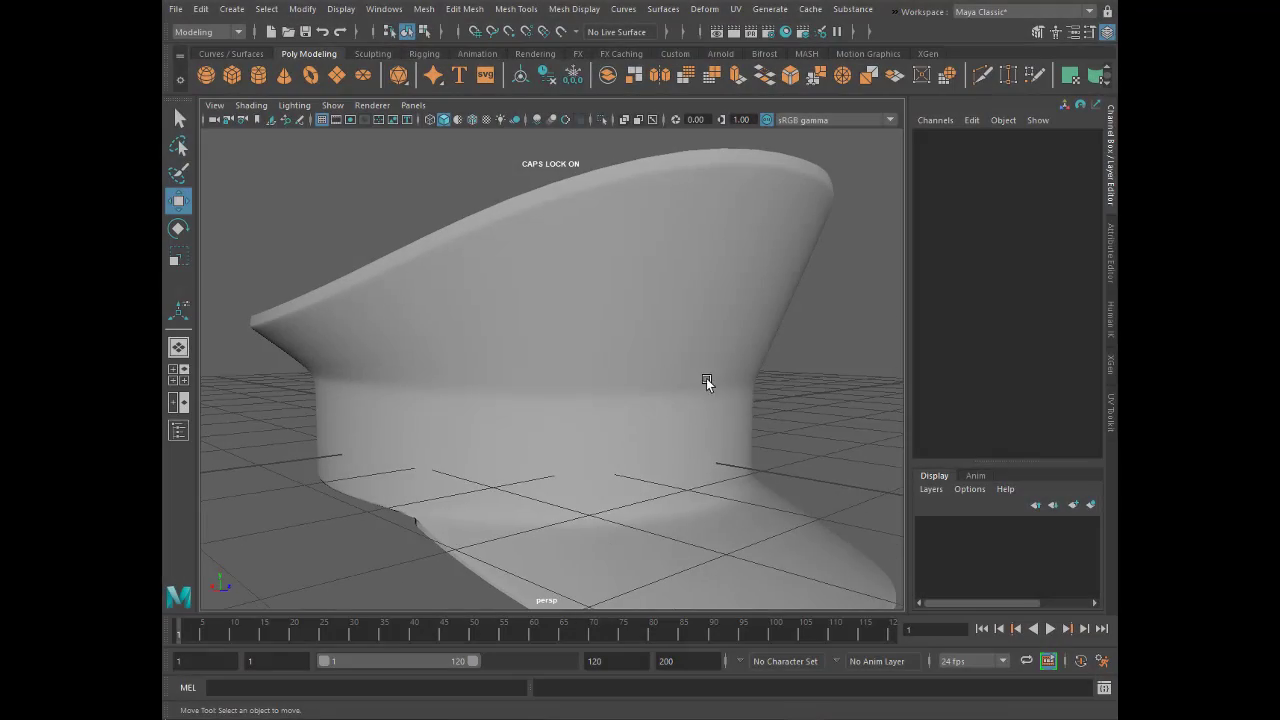
pyautogui.click(706, 381)
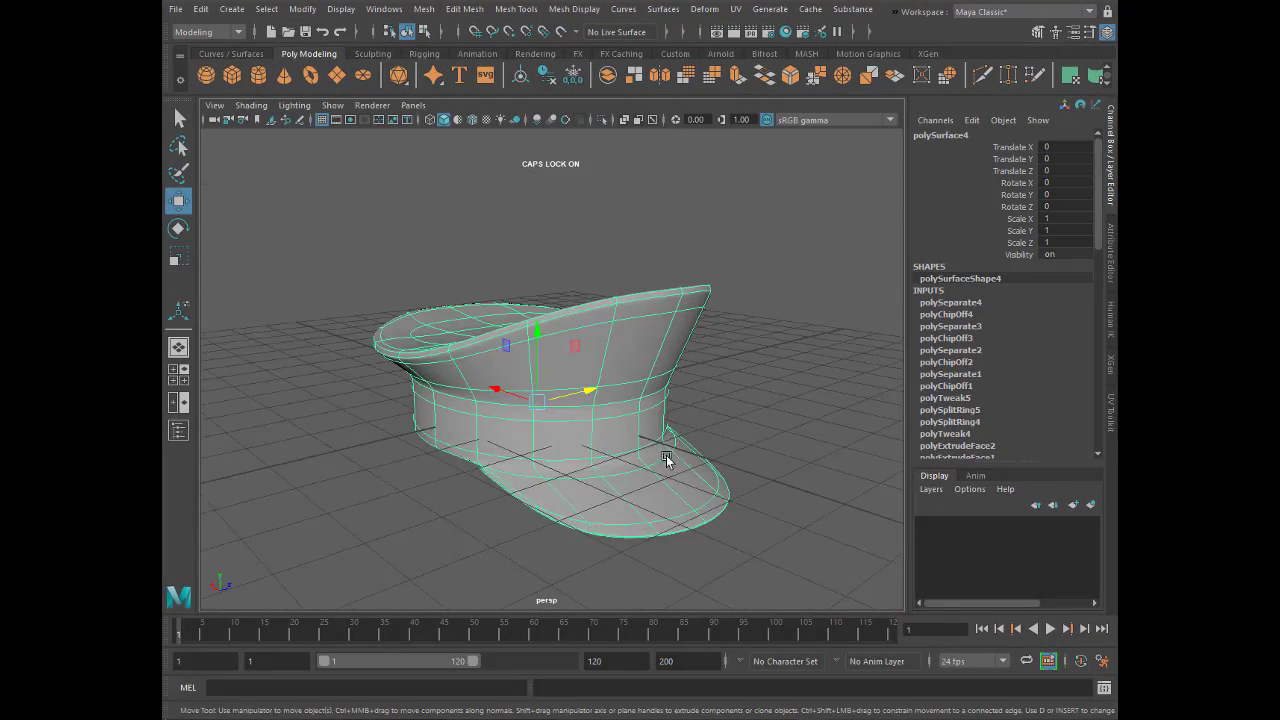
# - Select the band's face loop and duplicate it as a separate piece
pyautogui.moveTo(667, 459)
pyautogui.keyDown('alt'); pyautogui.mouseDown()
pyautogui.moveTo(743, 443)
pyautogui.moveTo(686, 451)
pyautogui.moveTo(631, 486)
pyautogui.mouseUp(); pyautogui.keyUp('alt')
pyautogui.moveTo(570, 322); pyautogui.dragTo(572, 387, button='right')
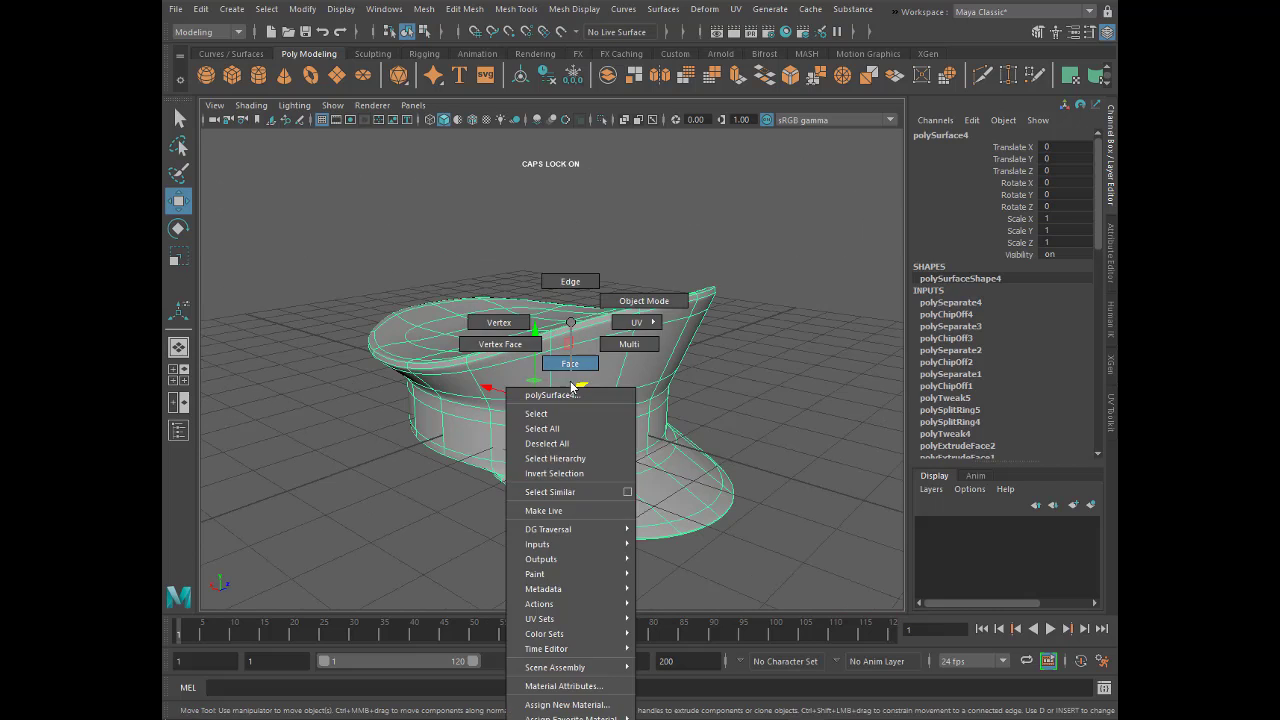
pyautogui.moveTo(577, 440)
pyautogui.keyDown('alt'); pyautogui.mouseDown()
pyautogui.moveTo(646, 446)
pyautogui.moveTo(576, 431)
pyautogui.moveTo(563, 448)
pyautogui.mouseUp(); pyautogui.keyUp('alt')
pyautogui.click(576, 431)
pyautogui.doubleClick(524, 448)
pyautogui.moveTo(557, 400)
pyautogui.keyDown('shift'); pyautogui.mouseDown(button='right')
pyautogui.moveTo(560, 598)
pyautogui.moveTo(537, 652)
pyautogui.mouseUp(button='right'); pyautogui.keyUp('shift')
pyautogui.moveTo(689, 306)
pyautogui.mouseDown(button='right')
pyautogui.moveTo(727, 276)
pyautogui.moveTo(713, 288)
pyautogui.mouseUp(button='right')
# - Put the cap on a new display layer and squash the band strip to about 0.4 height
pyautogui.click(1070, 500)
pyautogui.press('3')
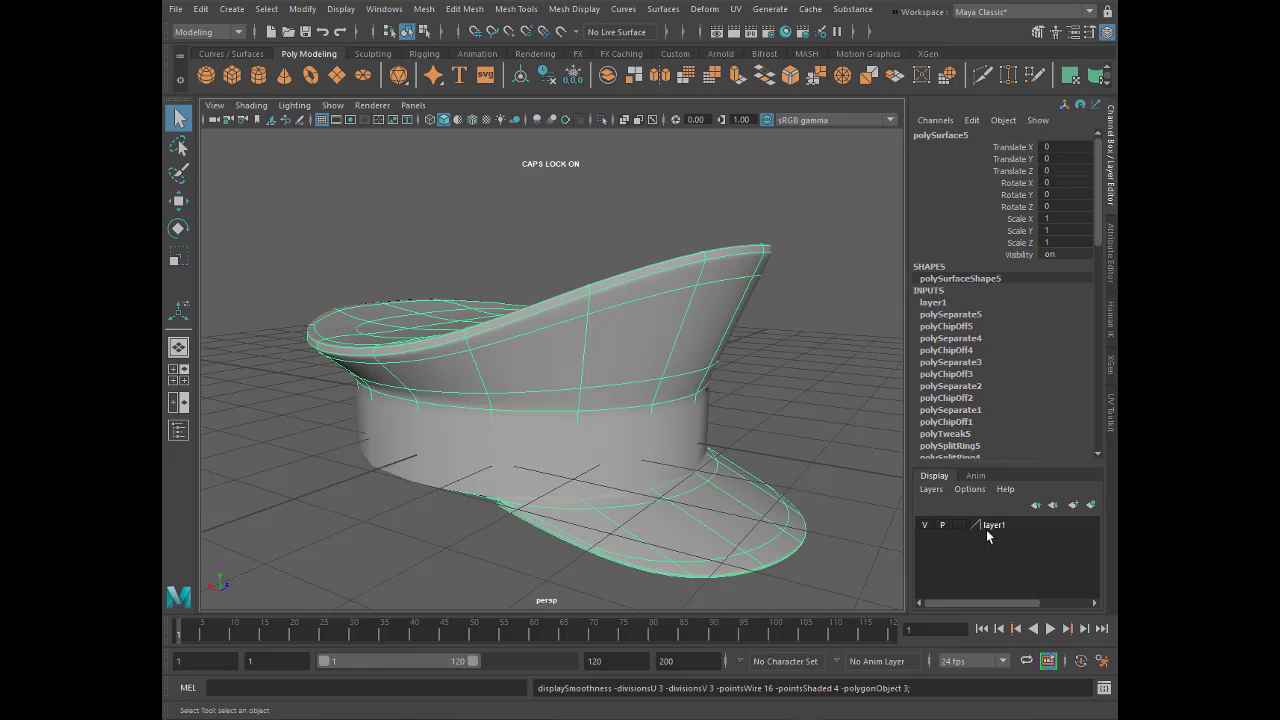
pyautogui.click(645, 450)
pyautogui.press('f')
pyautogui.moveTo(519, 452)
pyautogui.keyDown('alt'); pyautogui.mouseDown()
pyautogui.moveTo(517, 366)
pyautogui.moveTo(527, 405)
pyautogui.mouseUp(); pyautogui.keyUp('alt')
pyautogui.press('r')
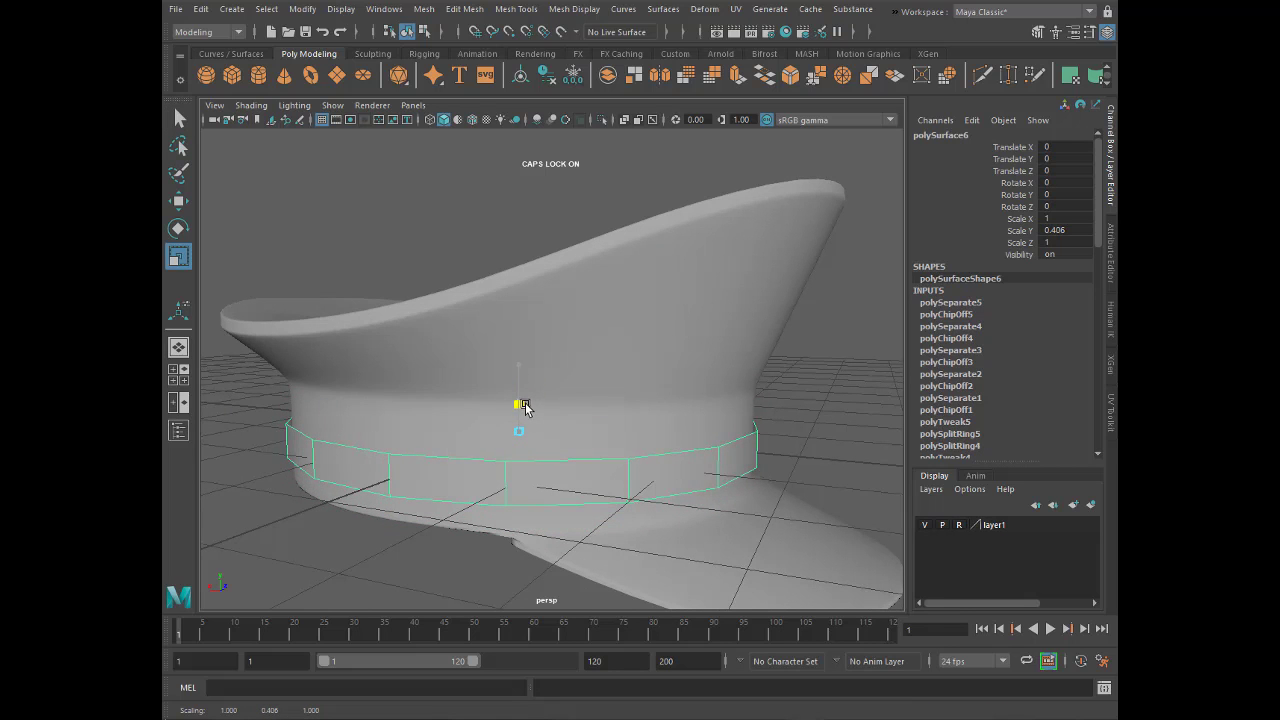
pyautogui.moveTo(505, 460); pyautogui.dragTo(424, 398, button='right')
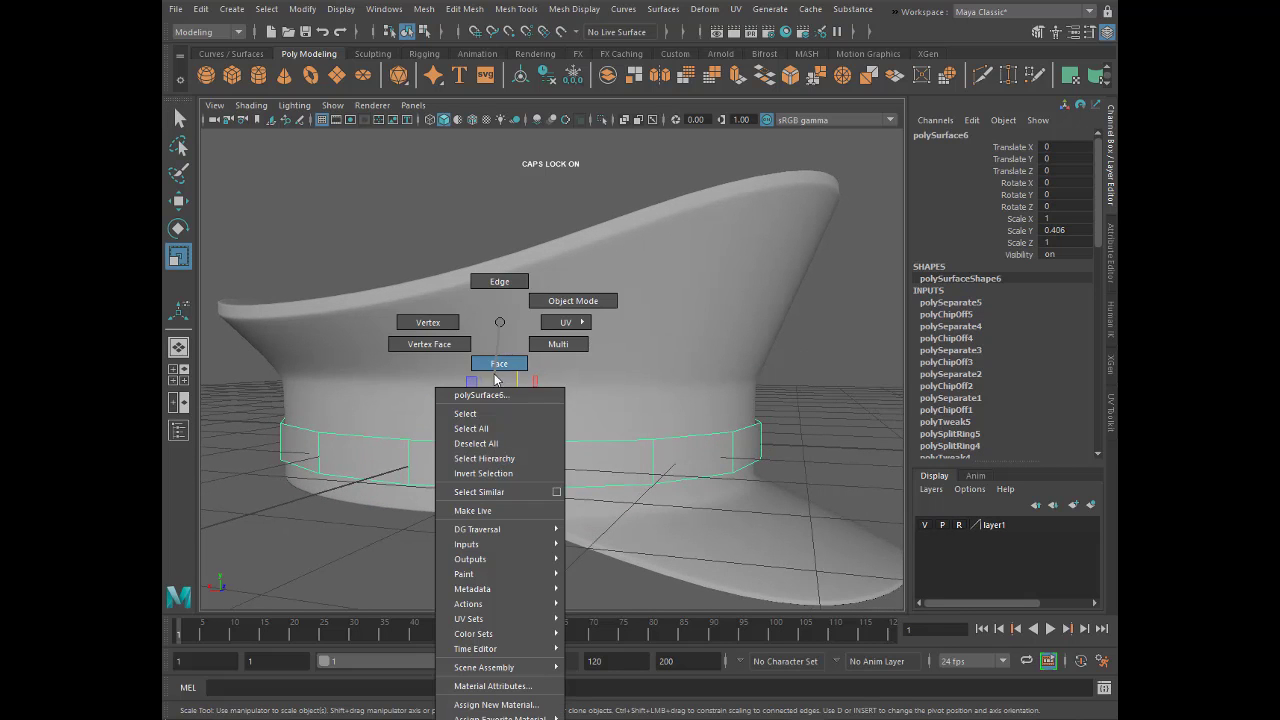
pyautogui.moveTo(424, 398)
pyautogui.keyDown('alt'); pyautogui.mouseDown()
pyautogui.moveTo(426, 386)
pyautogui.moveTo(409, 386)
pyautogui.mouseUp(); pyautogui.keyUp('alt')
# - In front view, select the strip's vertical end edge and shift it slightly left
pyautogui.press('space')
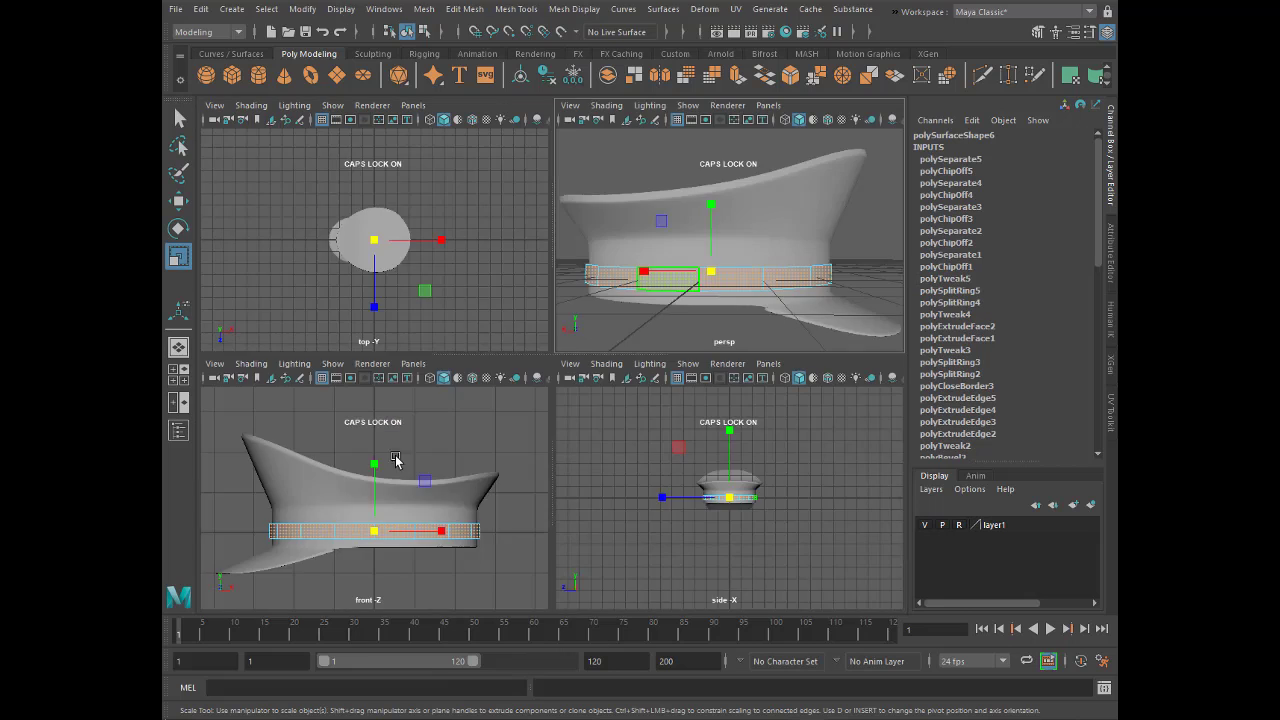
pyautogui.press('space')
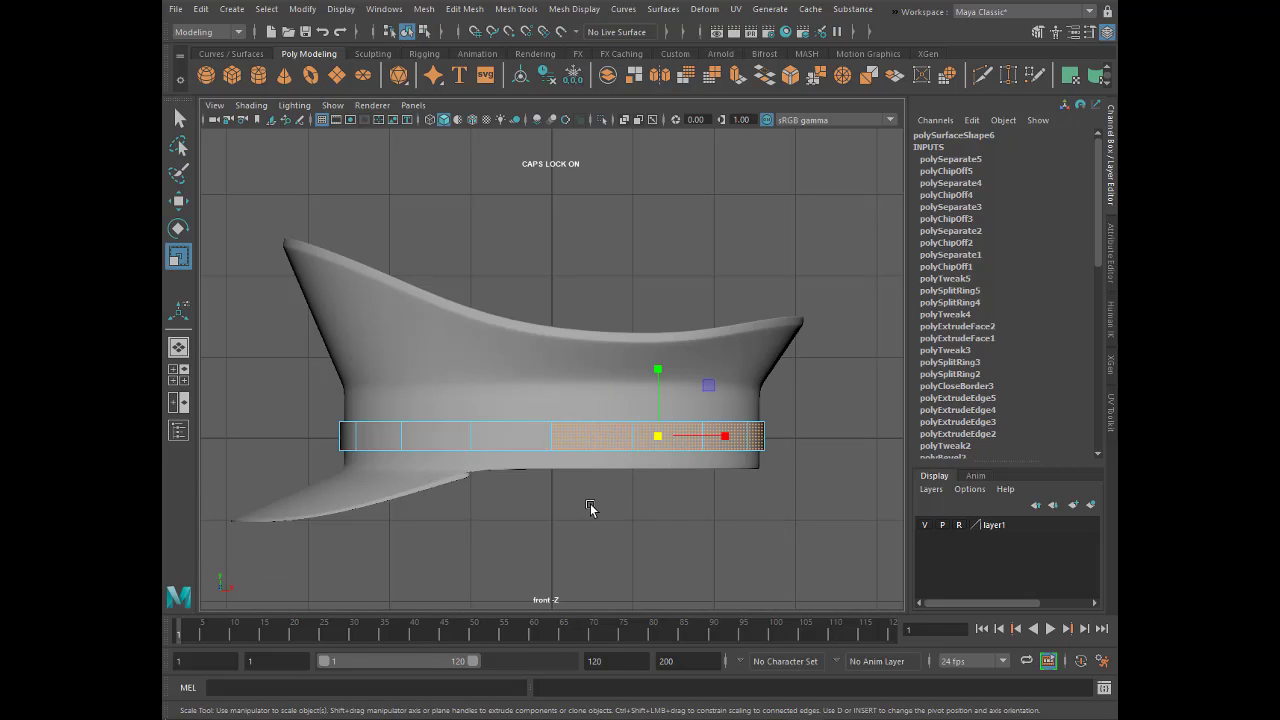
pyautogui.click(589, 504)
pyautogui.scroll(2, 590, 508)
pyautogui.moveTo(449, 323); pyautogui.dragTo(446, 302, button='right')
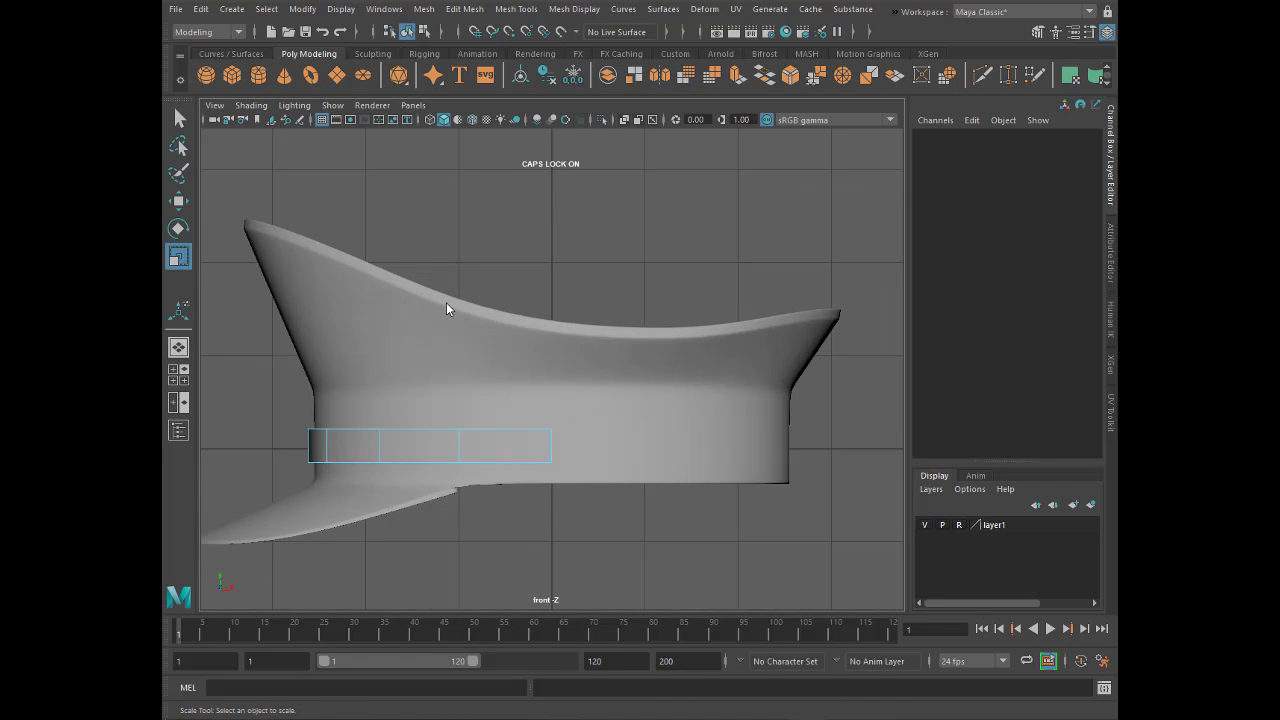
pyautogui.press('3')
pyautogui.click(457, 455)
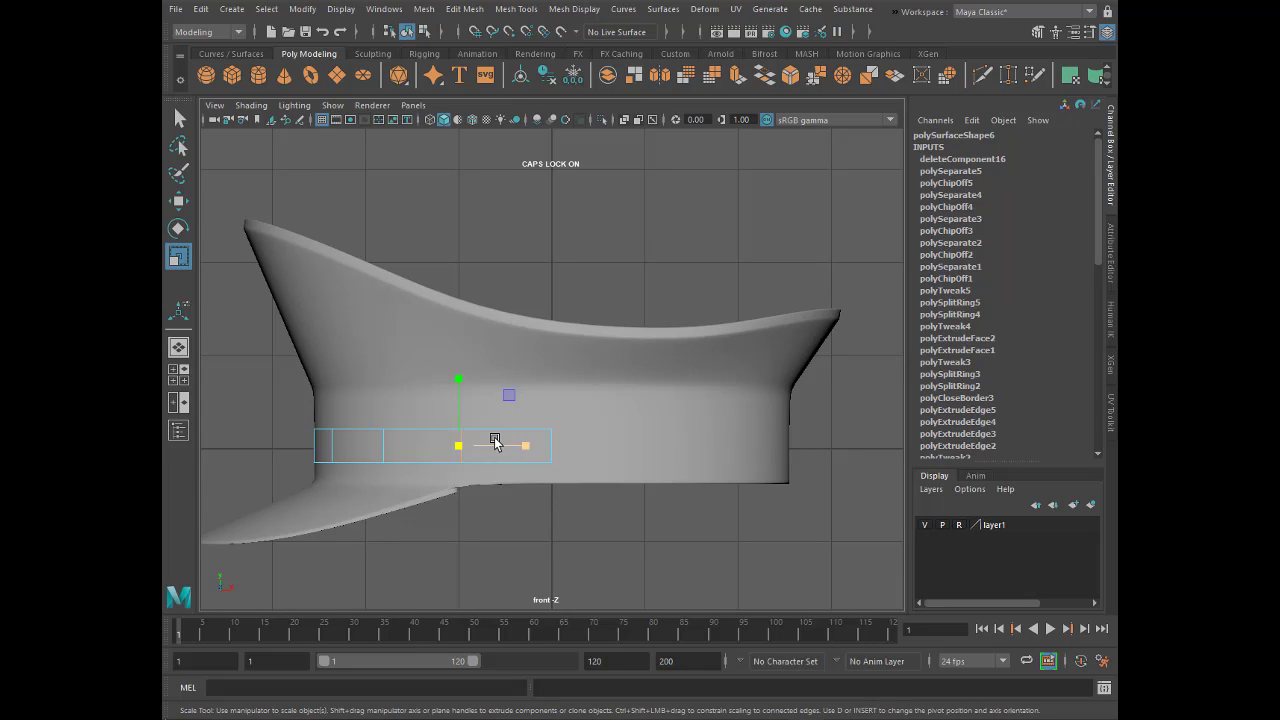
pyautogui.press('q')
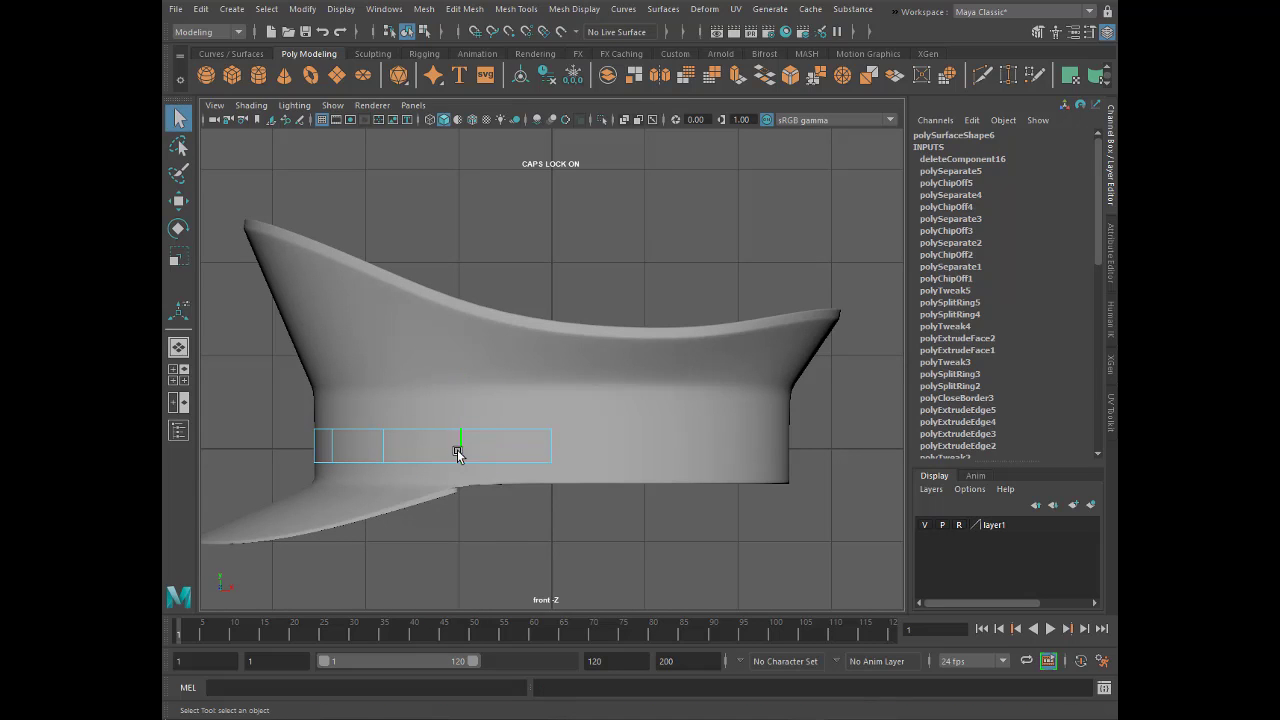
pyautogui.press('w')
pyautogui.moveTo(520, 447)
pyautogui.mouseDown()
pyautogui.moveTo(508, 450)
pyautogui.moveTo(624, 449)
pyautogui.moveTo(431, 446)
pyautogui.mouseUp()
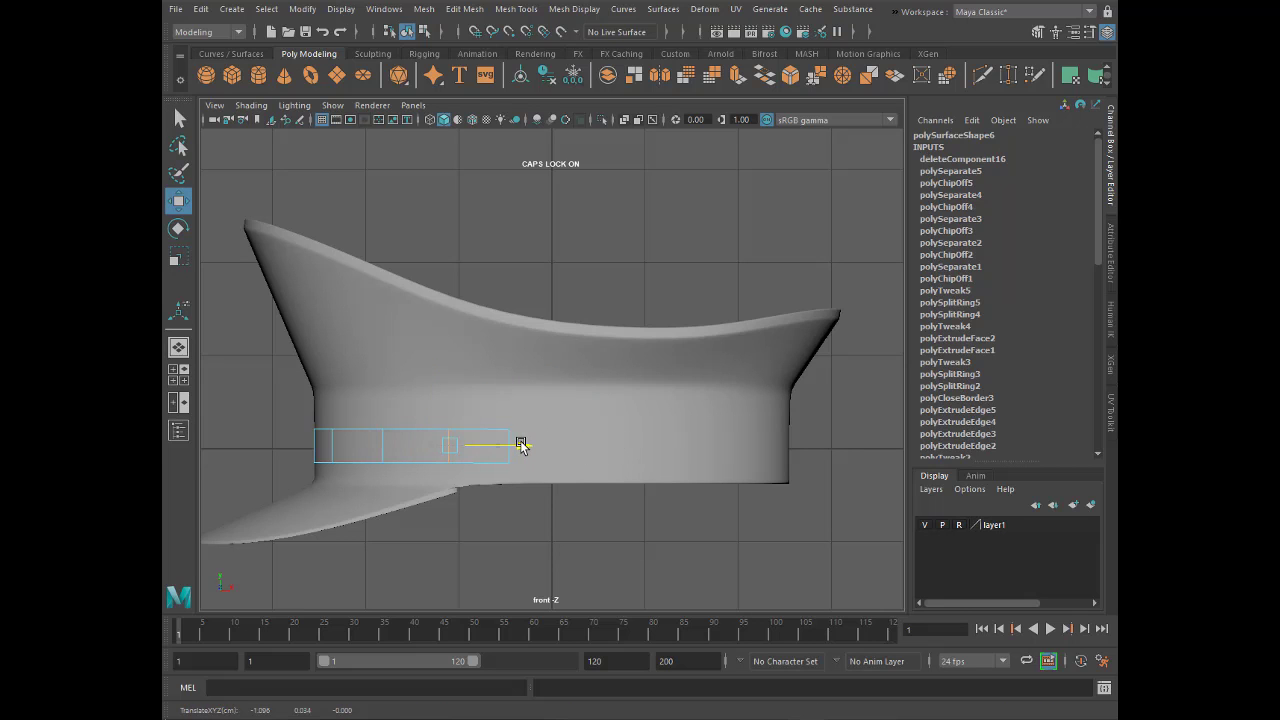
# - Scale the strip's edges inward so it fits snugly around the band
pyautogui.press('space')
pyautogui.press('space')
pyautogui.moveTo(646, 414)
pyautogui.keyDown('alt'); pyautogui.mouseDown()
pyautogui.moveTo(510, 503)
pyautogui.moveTo(391, 500)
pyautogui.mouseUp(); pyautogui.keyUp('alt')
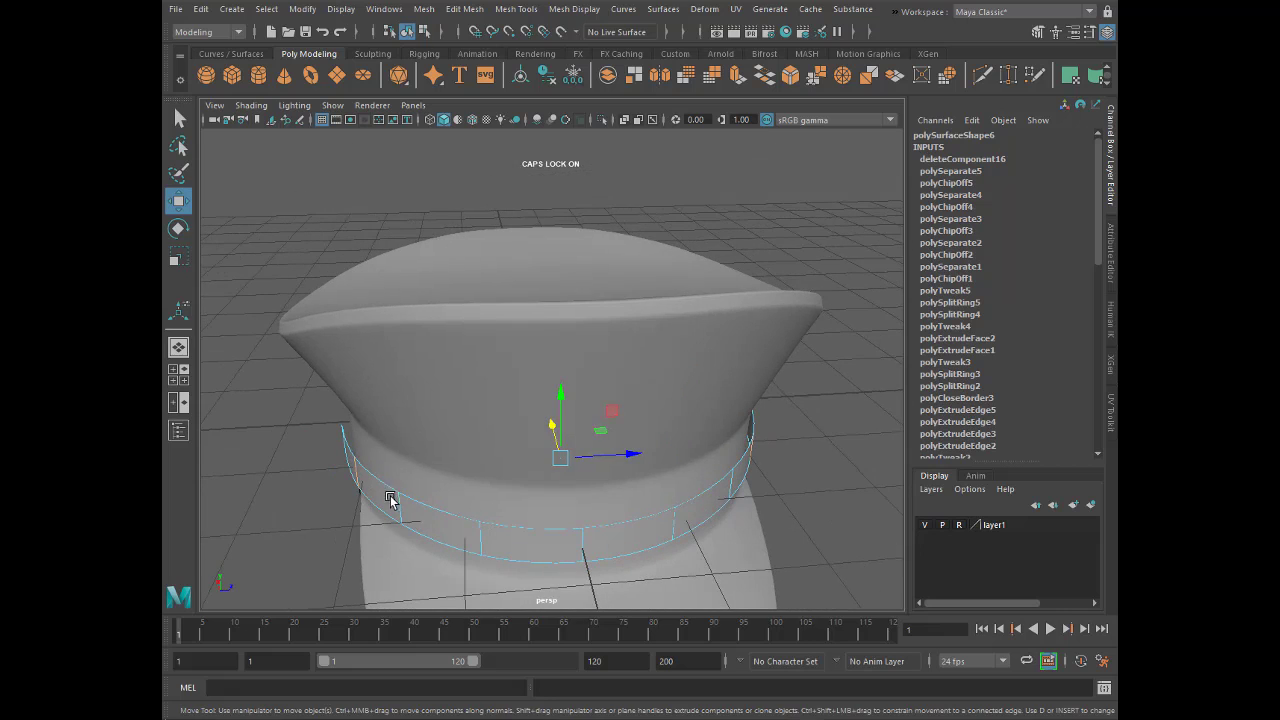
pyautogui.click(178, 257)
pyautogui.moveTo(622, 457); pyautogui.dragTo(617, 459)
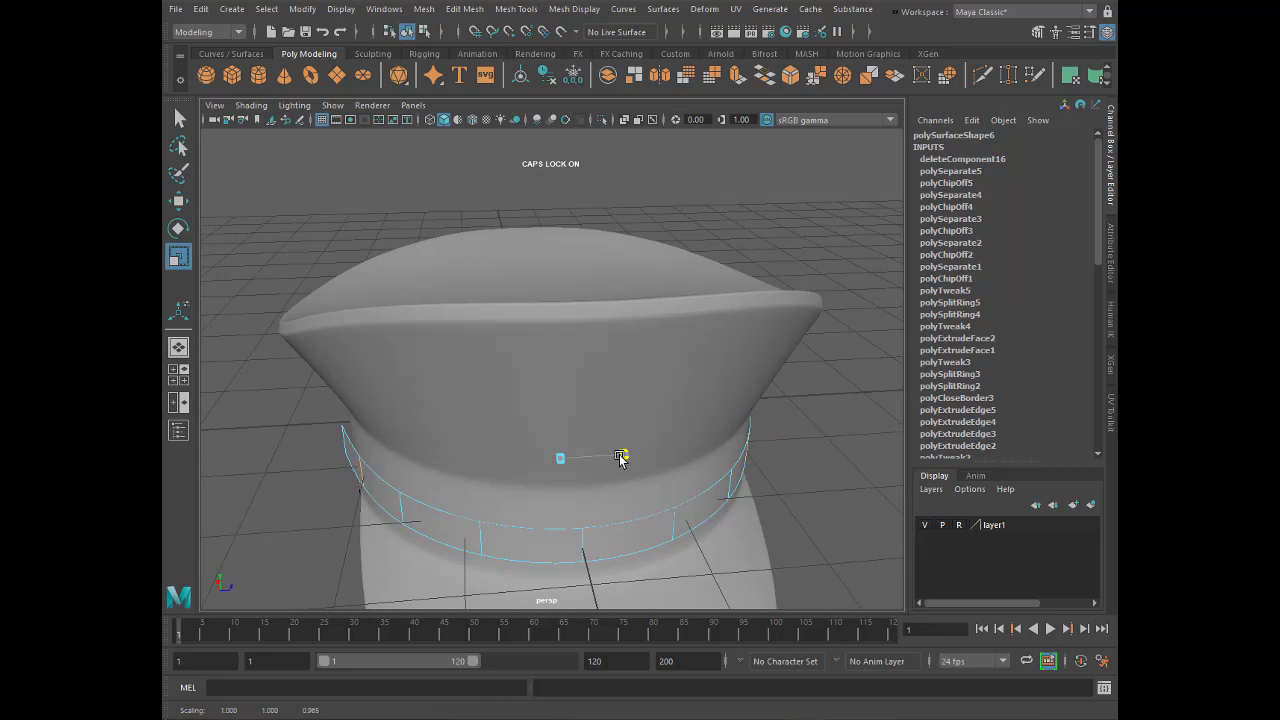
pyautogui.click(341, 447)
pyautogui.keyDown('alt'); pyautogui.moveTo(663, 500); pyautogui.dragTo(634, 497); pyautogui.keyUp('alt')
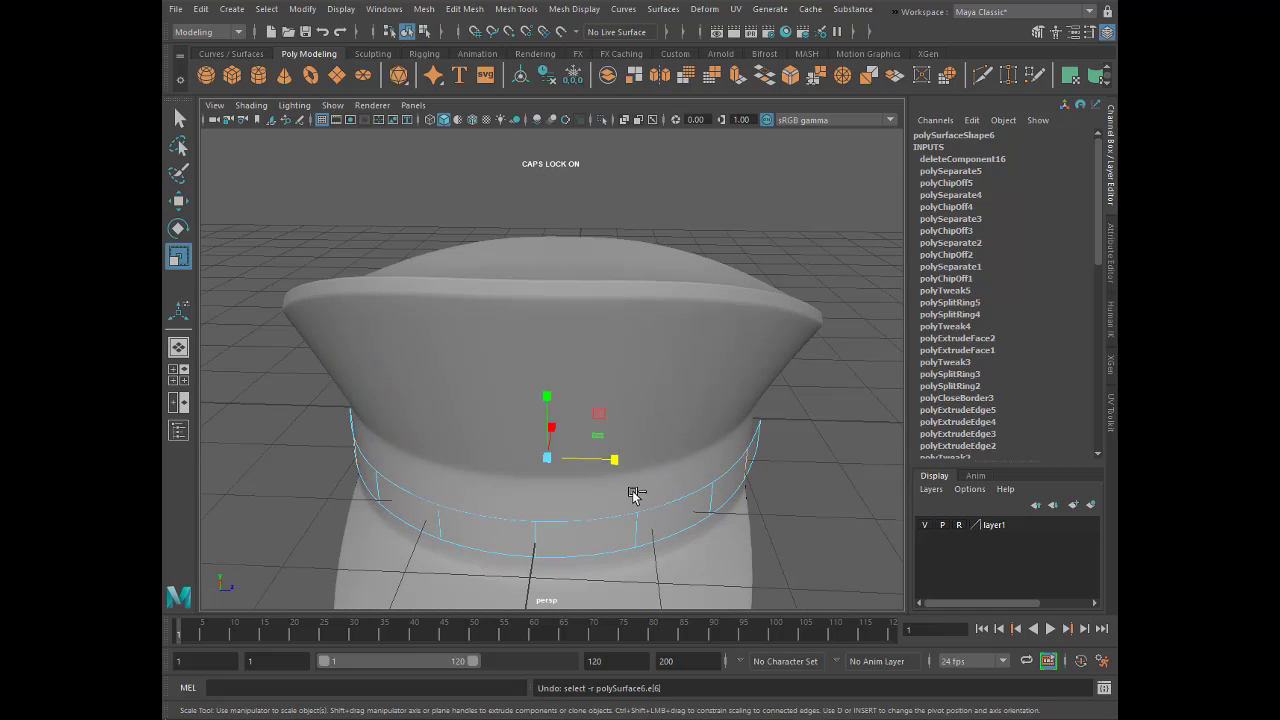
pyautogui.click(762, 440)
pyautogui.moveTo(385, 447)
pyautogui.keyDown('alt'); pyautogui.mouseDown()
pyautogui.moveTo(420, 450)
pyautogui.moveTo(340, 457)
pyautogui.moveTo(563, 457)
pyautogui.mouseUp(); pyautogui.keyUp('alt')
pyautogui.click(341, 457)
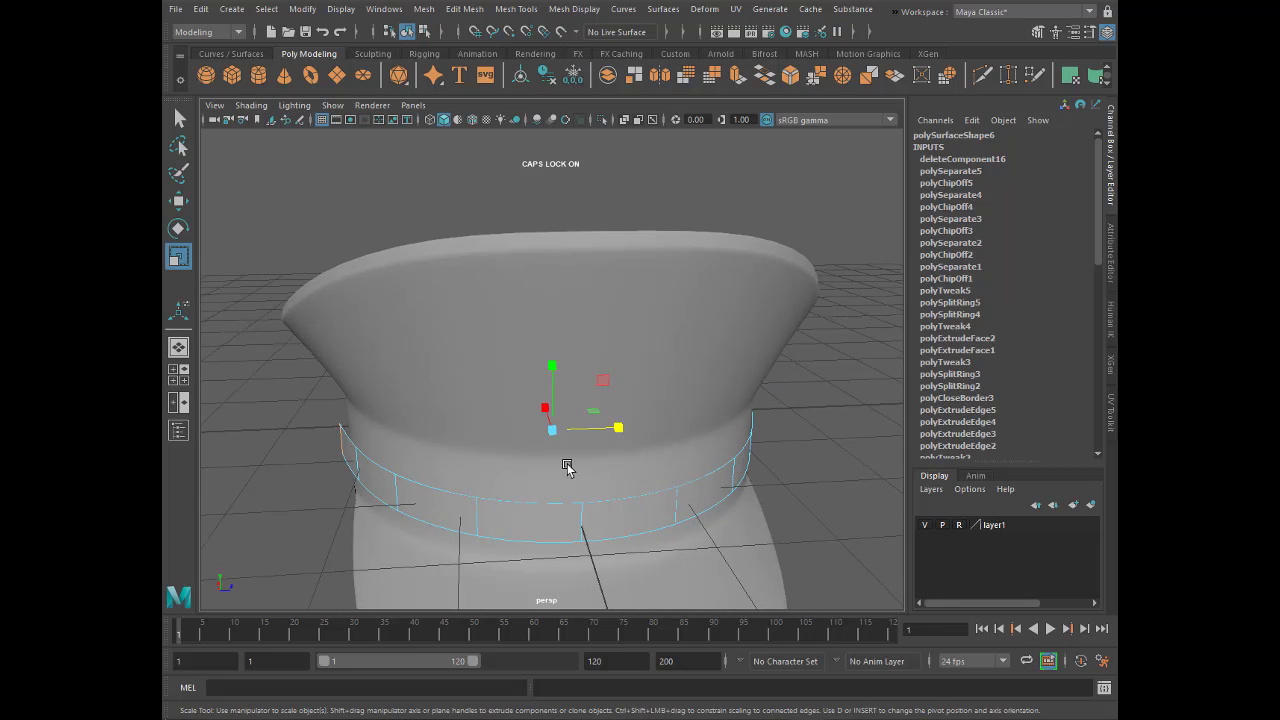
pyautogui.moveTo(620, 428); pyautogui.dragTo(617, 432)
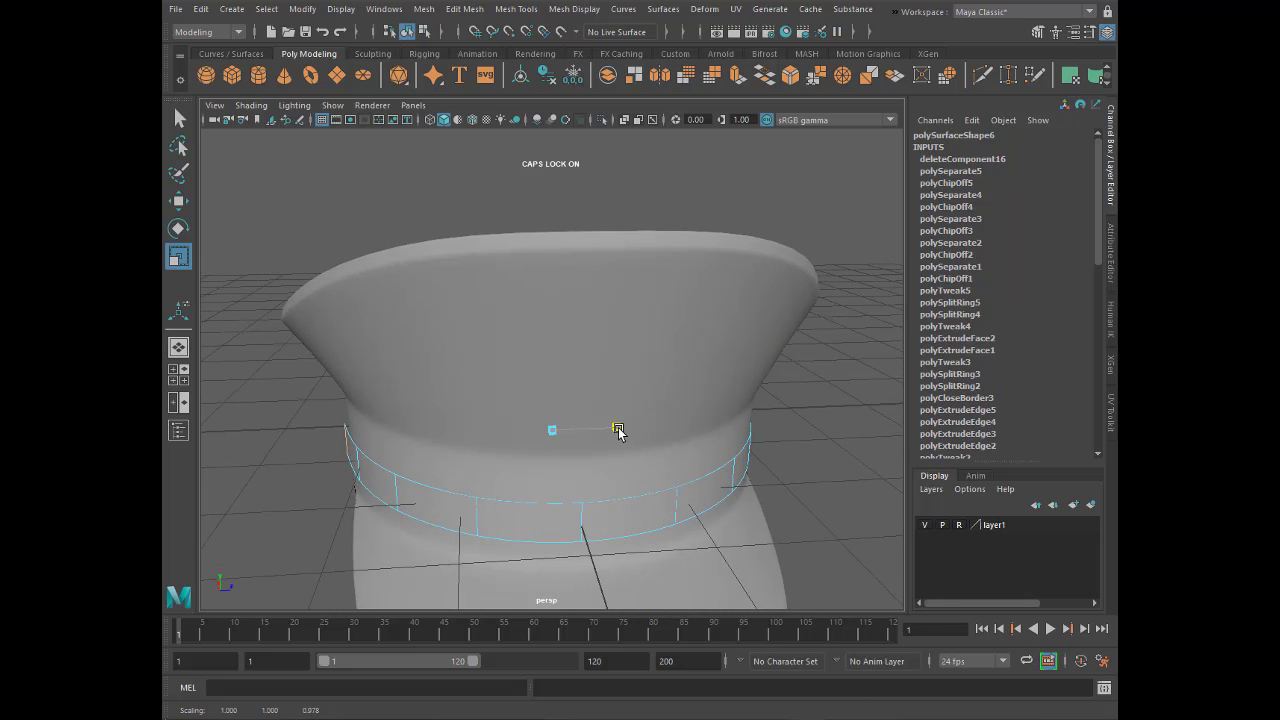
pyautogui.moveTo(491, 487)
pyautogui.keyDown('alt'); pyautogui.mouseDown()
pyautogui.moveTo(437, 503)
pyautogui.moveTo(517, 477)
pyautogui.moveTo(560, 515)
pyautogui.mouseUp(); pyautogui.keyUp('alt')
# - Extrude the strip's faces to give it a little thickness
pyautogui.click(737, 74)
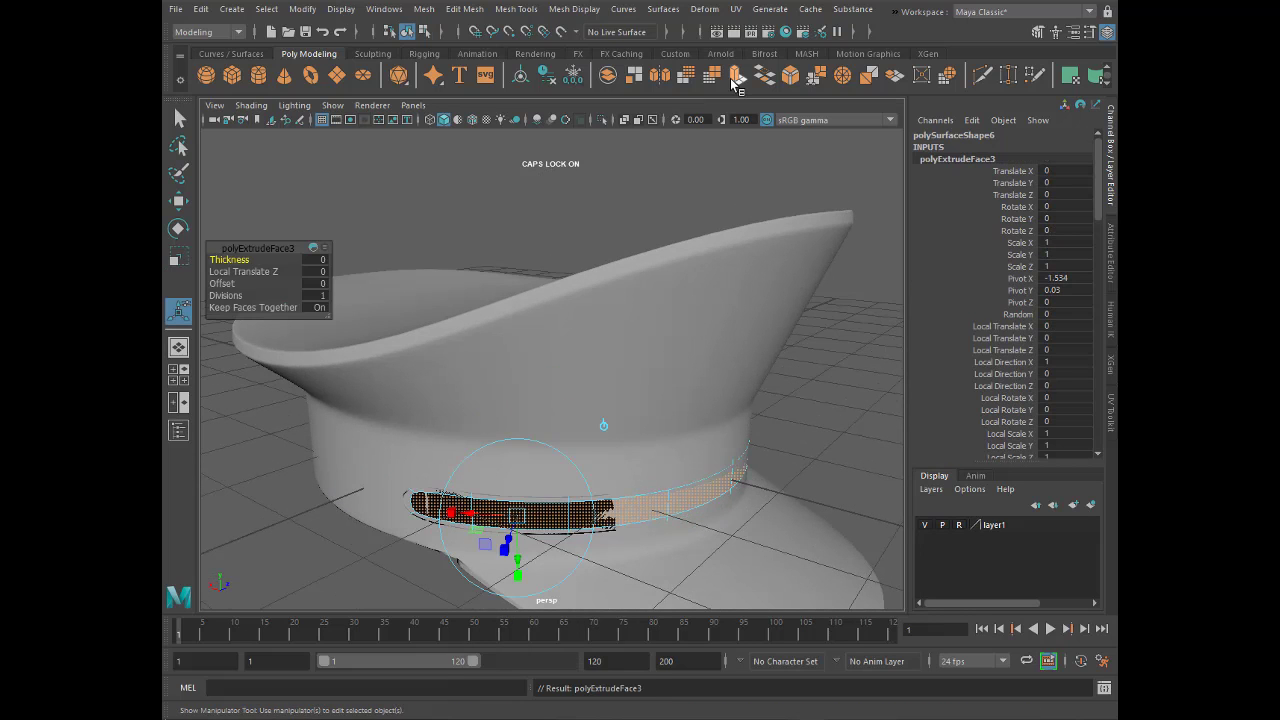
pyautogui.moveTo(619, 315)
pyautogui.keyDown('alt'); pyautogui.mouseDown()
pyautogui.moveTo(574, 582)
pyautogui.moveTo(580, 546)
pyautogui.moveTo(595, 545)
pyautogui.mouseUp(); pyautogui.keyUp('alt')
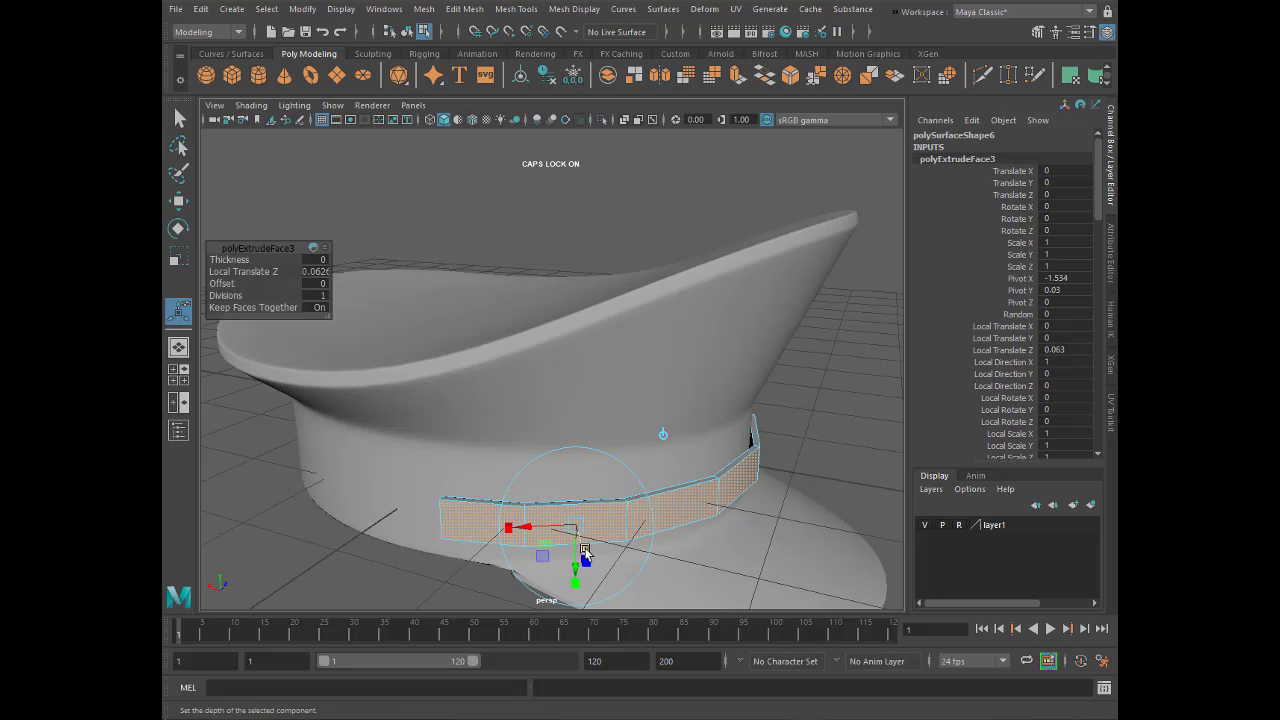
pyautogui.keyDown('alt'); pyautogui.moveTo(585, 552); pyautogui.dragTo(665, 538); pyautogui.keyUp('alt')
pyautogui.moveTo(557, 320); pyautogui.dragTo(630, 300, button='right')
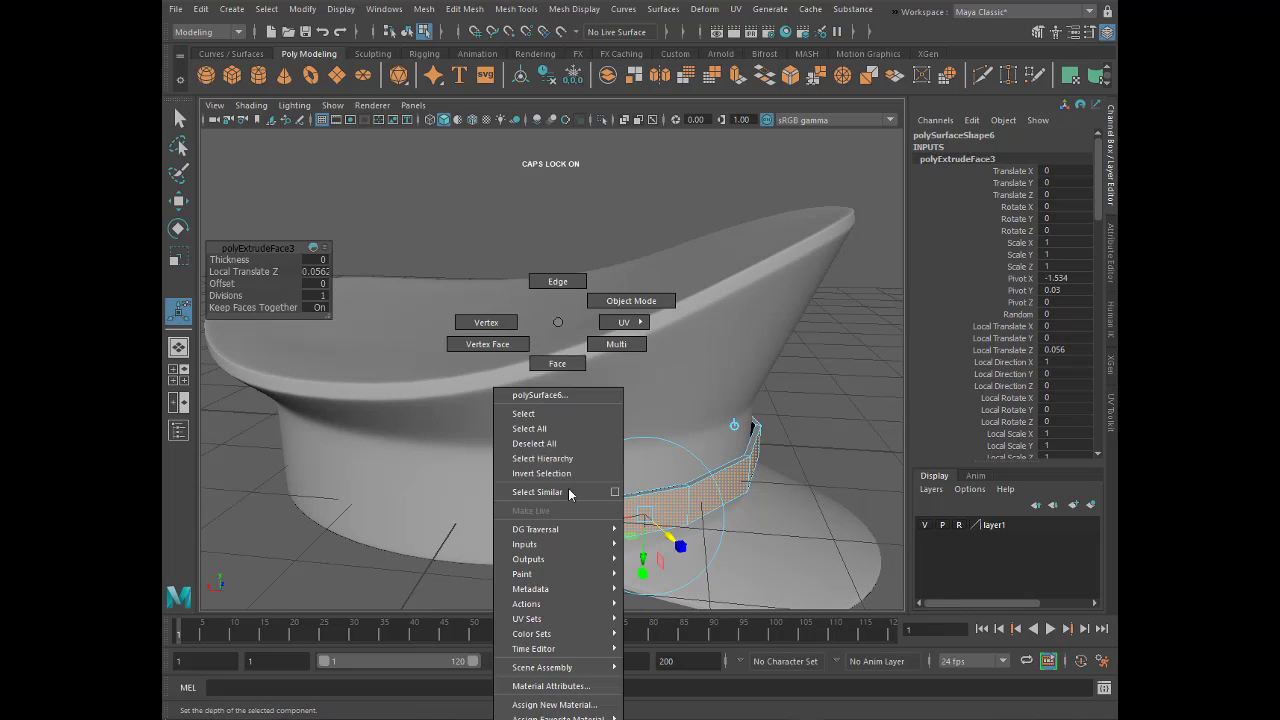
# - Select the strip's top edge and hide the cap's layer
pyautogui.moveTo(557, 320); pyautogui.dragTo(559, 289, button='right')
pyautogui.click(566, 511)
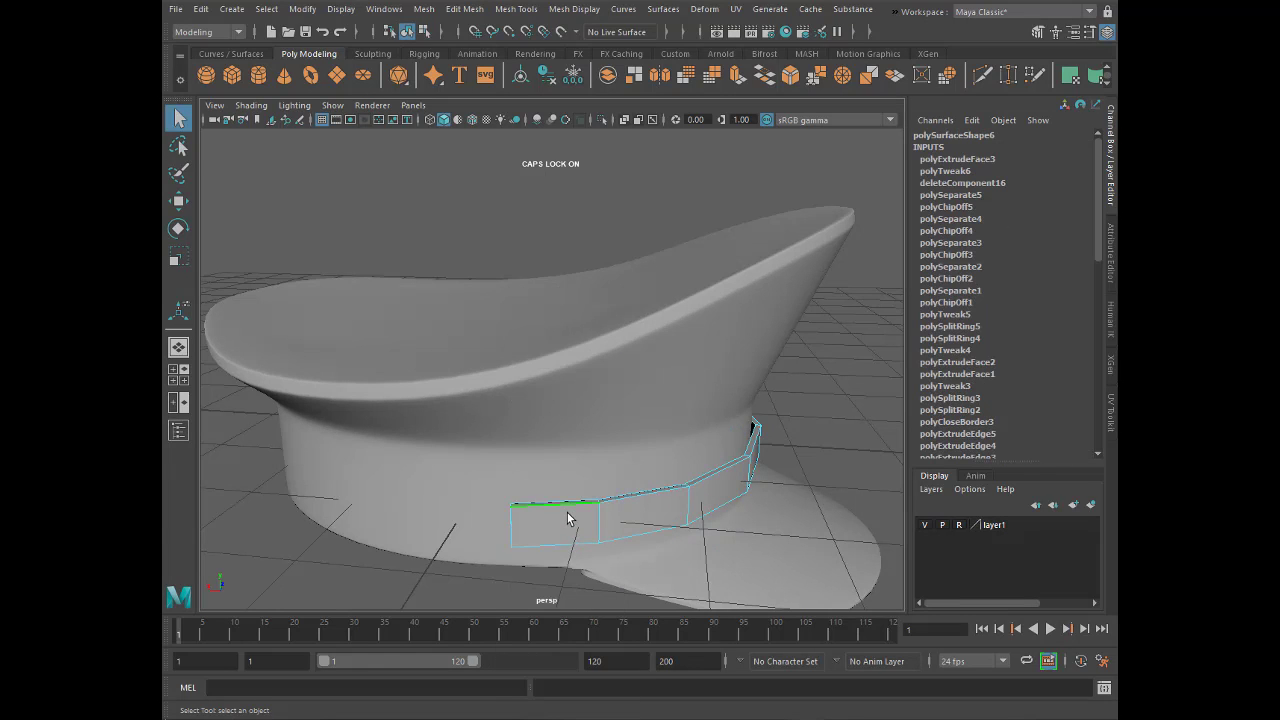
pyautogui.click(925, 527)
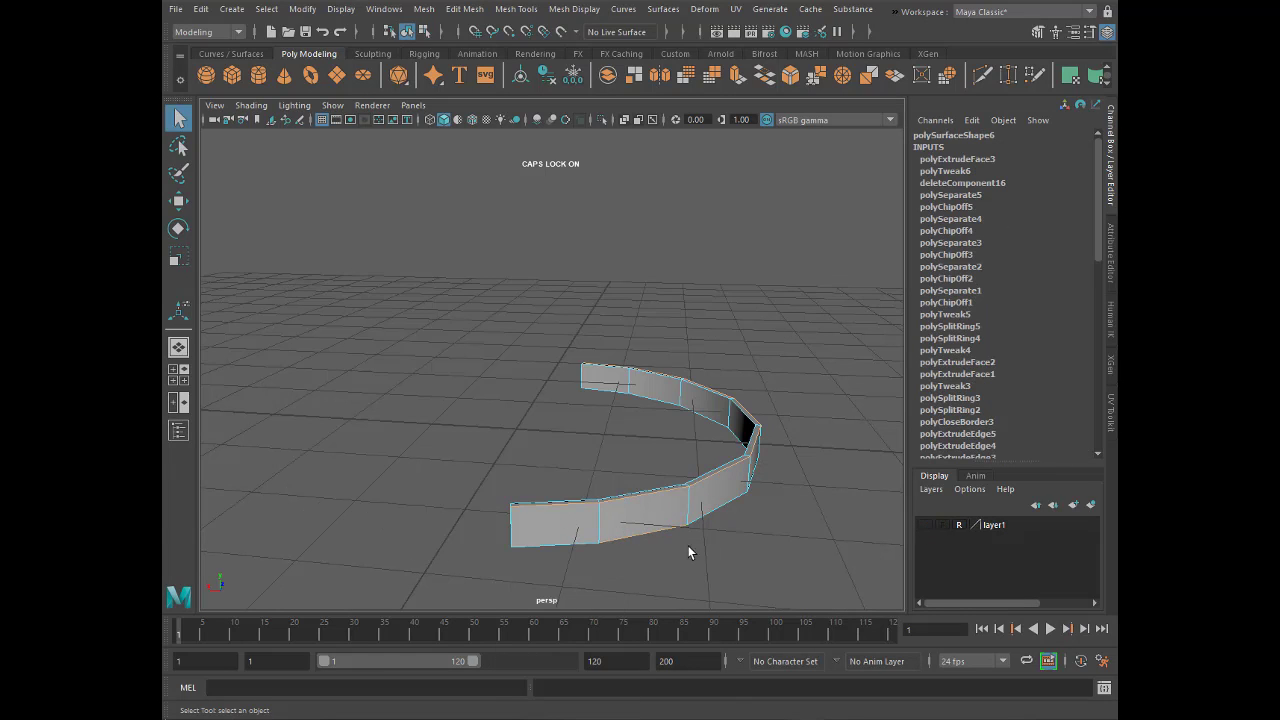
pyautogui.moveTo(629, 563)
pyautogui.keyDown('alt'); pyautogui.mouseDown()
pyautogui.moveTo(749, 580)
pyautogui.moveTo(658, 507)
pyautogui.mouseUp(); pyautogui.keyUp('alt')
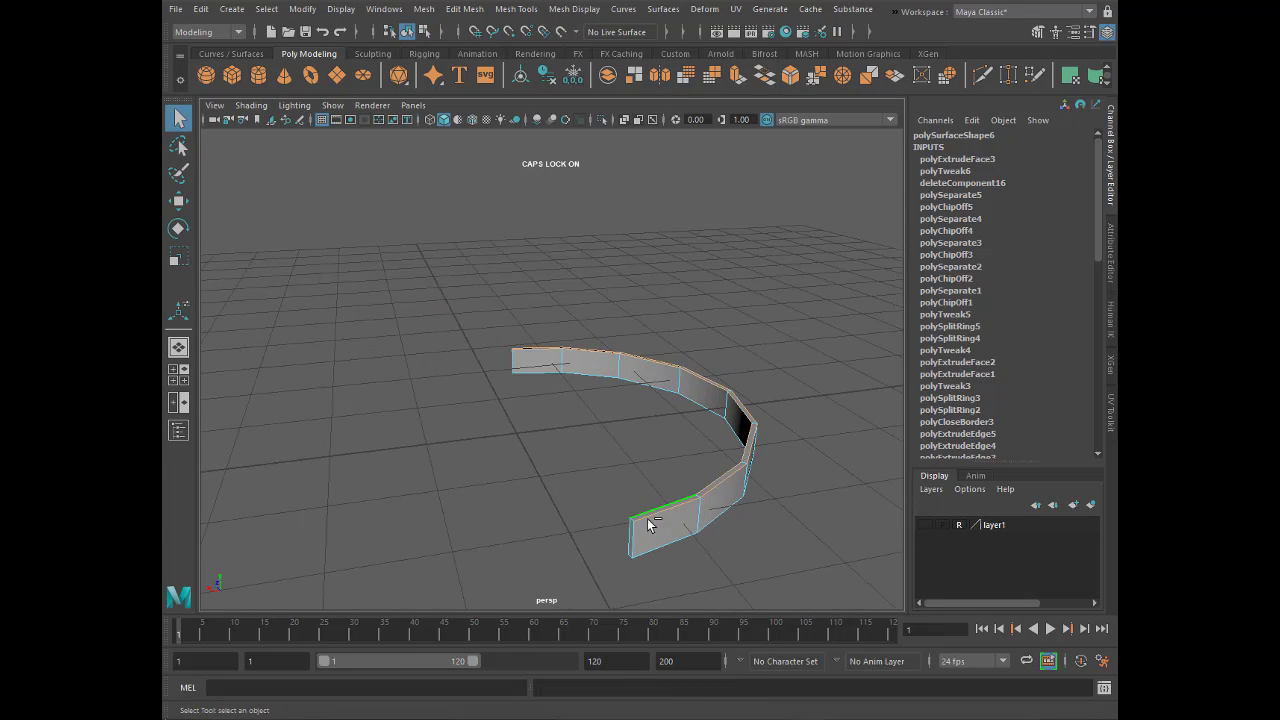
pyautogui.moveTo(660, 396)
pyautogui.keyDown('alt'); pyautogui.mouseDown()
pyautogui.moveTo(571, 460)
pyautogui.moveTo(634, 443)
pyautogui.moveTo(671, 501)
pyautogui.mouseUp(); pyautogui.keyUp('alt')
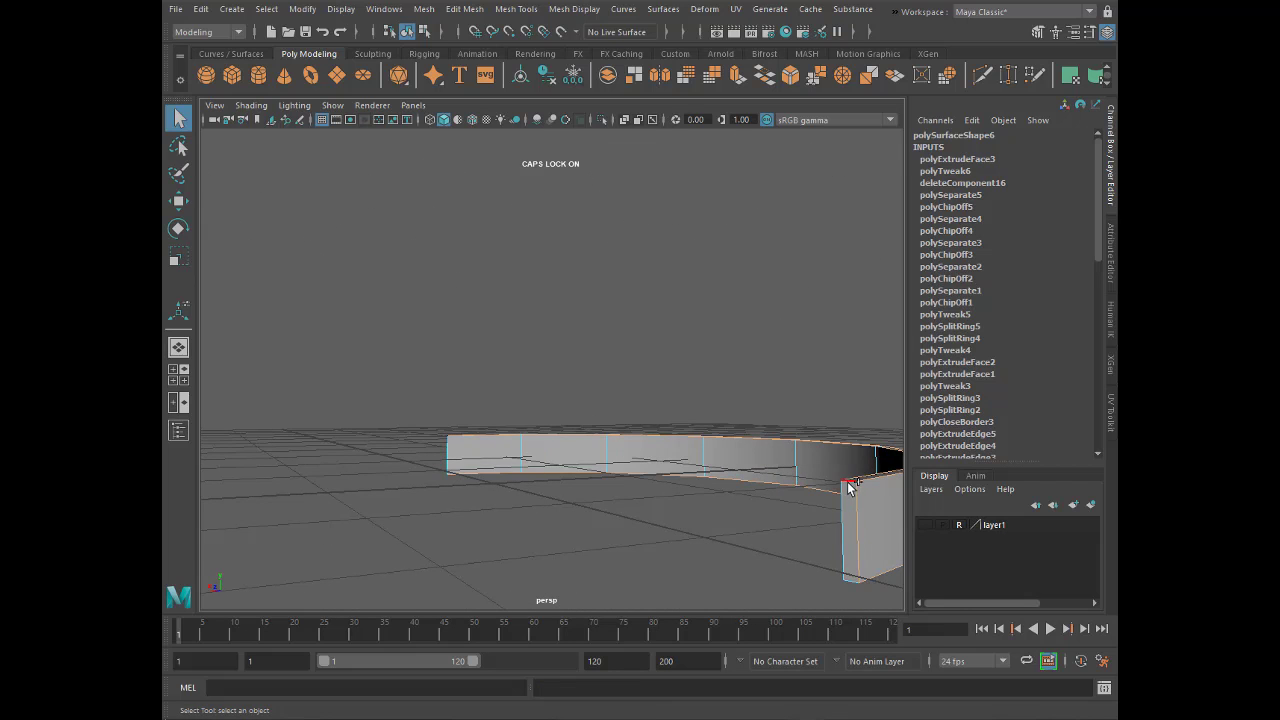
pyautogui.moveTo(450, 449)
pyautogui.keyDown('alt'); pyautogui.mouseDown()
pyautogui.moveTo(566, 480)
pyautogui.moveTo(365, 474)
pyautogui.moveTo(514, 563)
pyautogui.moveTo(528, 524)
pyautogui.mouseUp(); pyautogui.keyUp('alt')
# - Bevel the strip's selected edges at fraction 0.2 and make layer1 visible again
pyautogui.keyDown('shift'); pyautogui.moveTo(524, 457); pyautogui.dragTo(576, 461, button='right'); pyautogui.keyUp('shift')
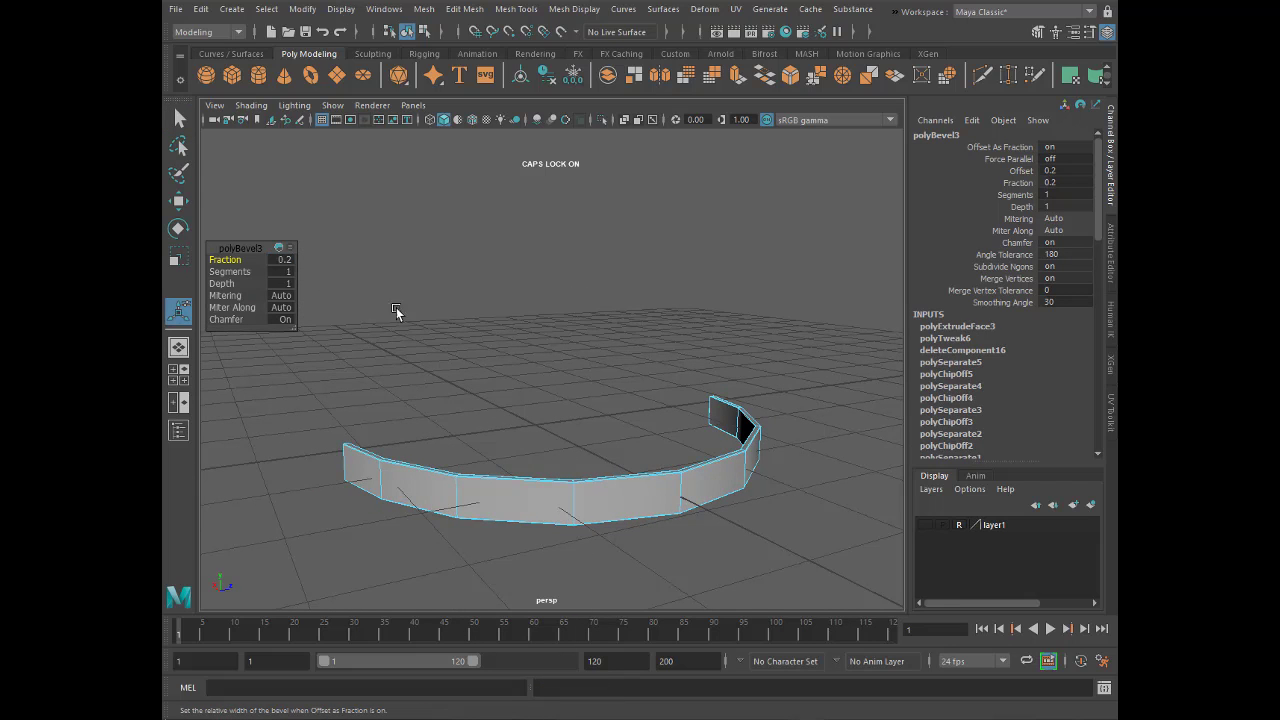
pyautogui.click(922, 527)
pyautogui.click(922, 527)
# - Select the chin strap piece and display it as its unsmoothed cage
pyautogui.click(817, 465)
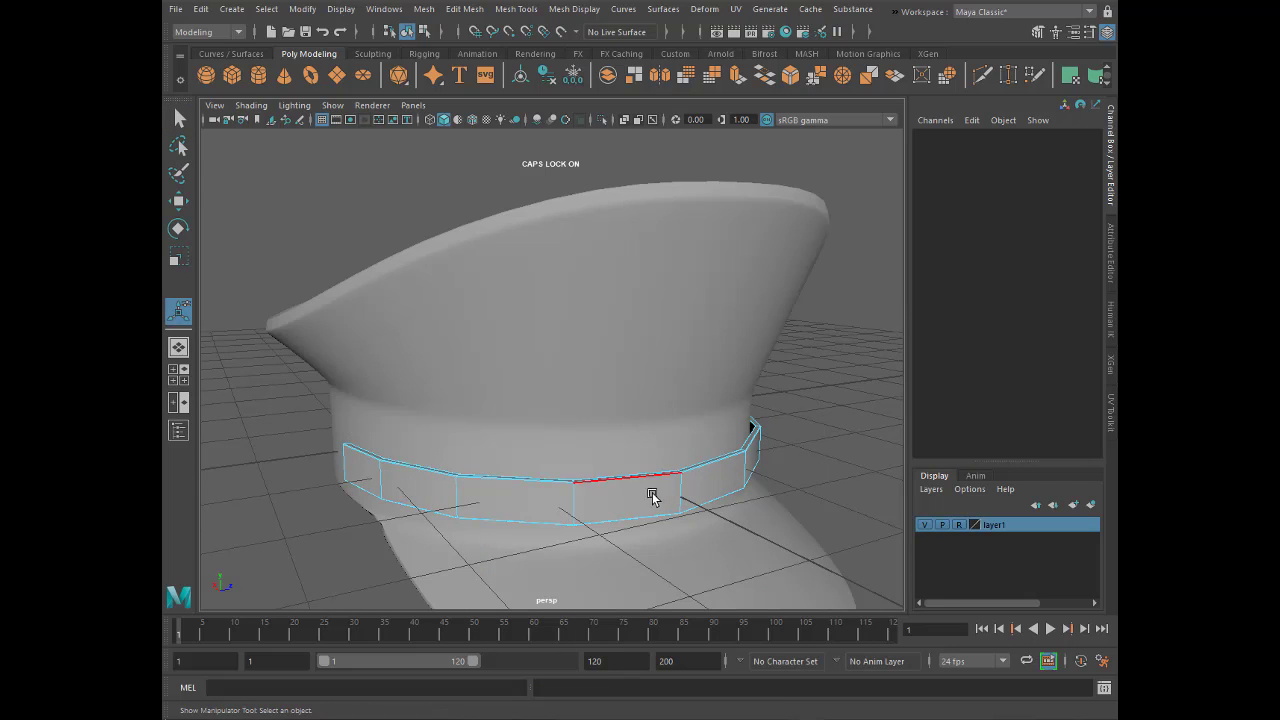
pyautogui.moveTo(763, 349); pyautogui.dragTo(777, 297, button='right')
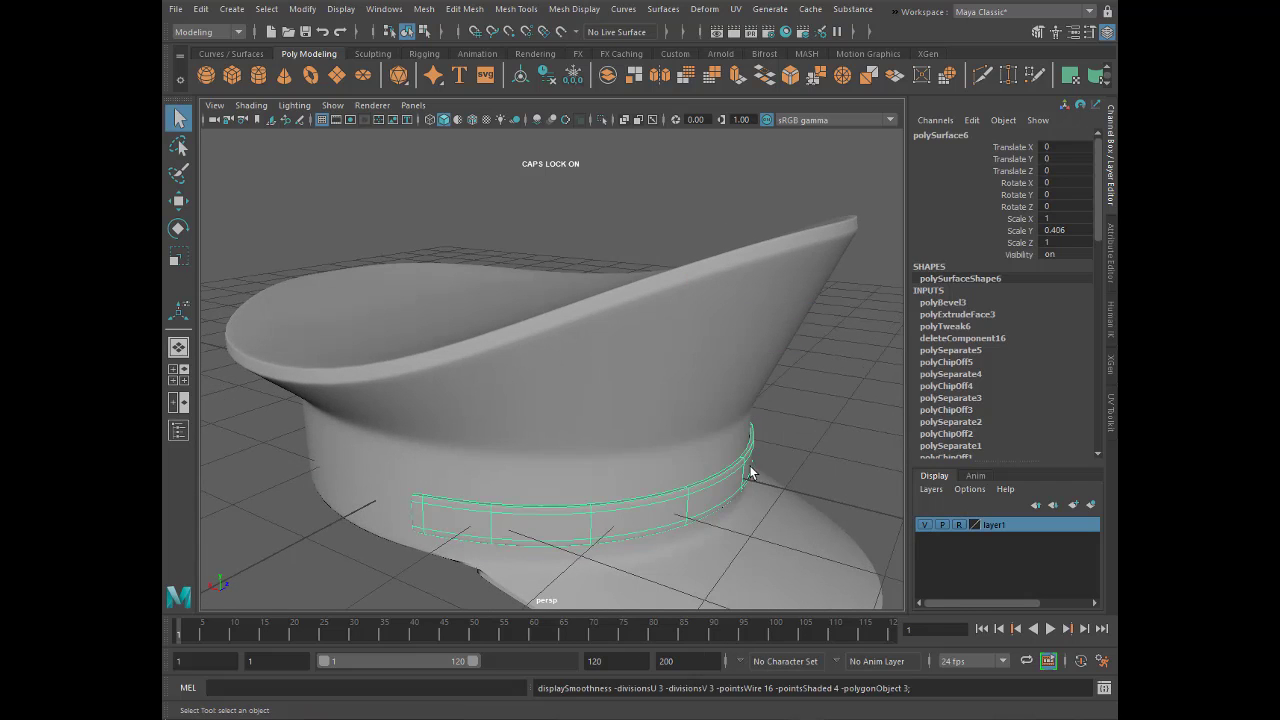
pyautogui.click(714, 508)
pyautogui.moveTo(714, 508)
pyautogui.keyDown('alt'); pyautogui.mouseDown()
pyautogui.moveTo(777, 429)
pyautogui.moveTo(731, 486)
pyautogui.mouseUp(); pyautogui.keyUp('alt')
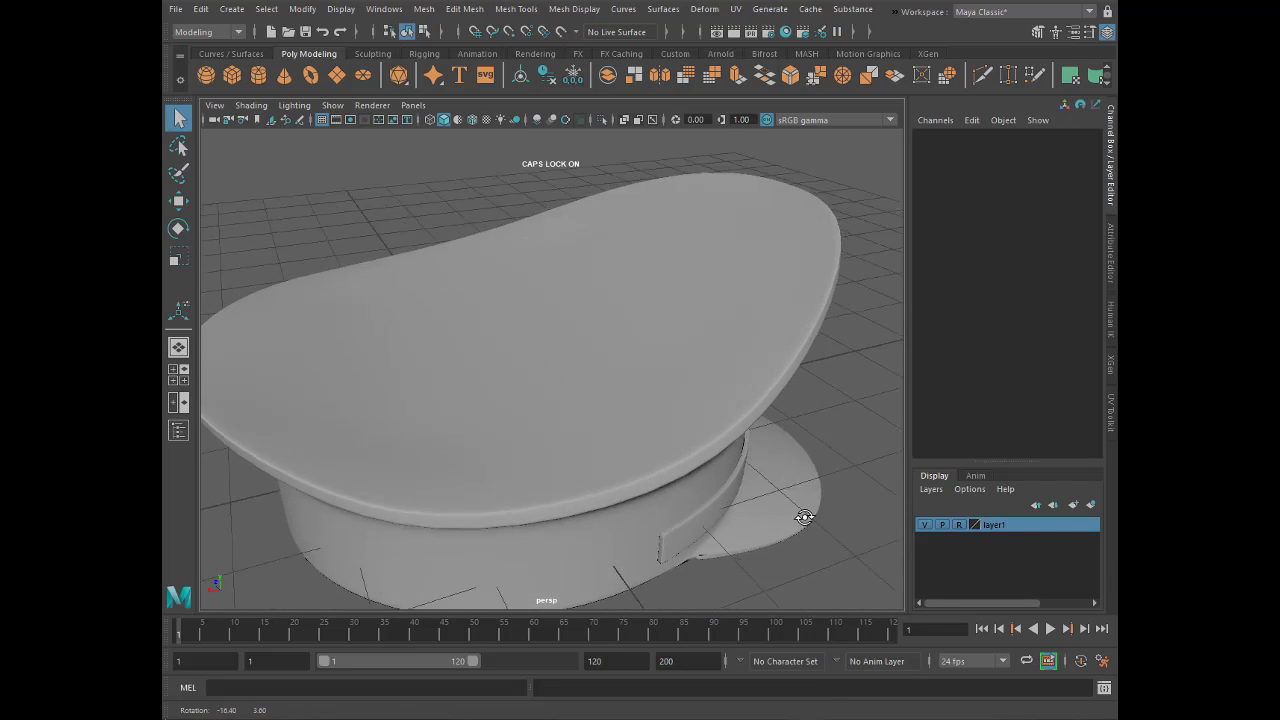
pyautogui.click(479, 480)
pyautogui.keyDown('alt'); pyautogui.moveTo(479, 485); pyautogui.dragTo(521, 469); pyautogui.keyUp('alt')
pyautogui.scroll(5, 511, 469)
pyautogui.press('3')
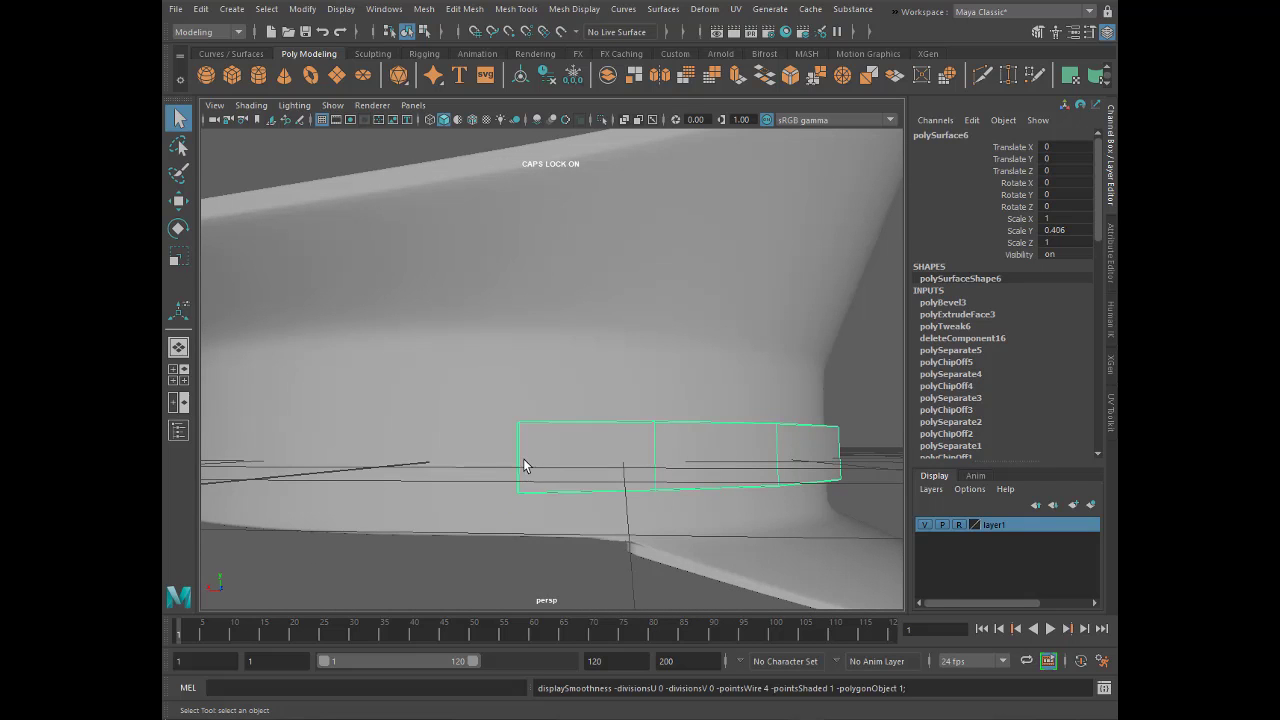
# - Insert two horizontal edge loops across the chin strap
pyautogui.click(519, 10)
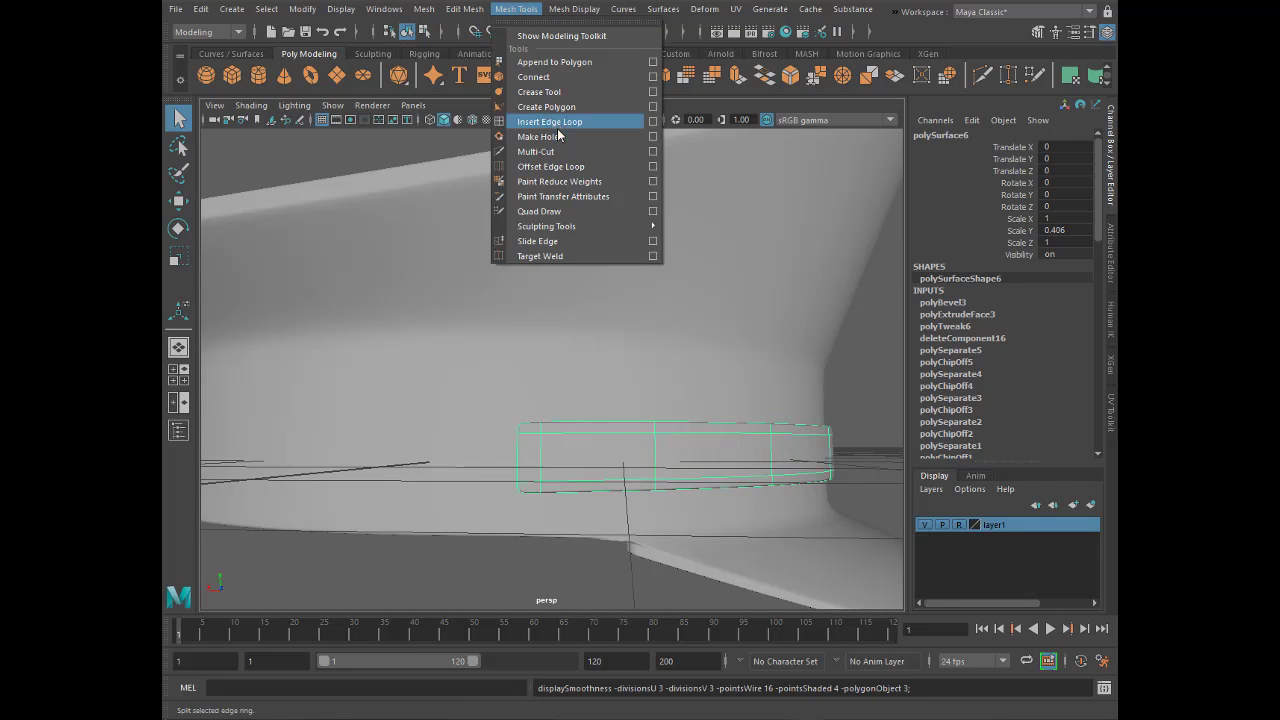
pyautogui.click(558, 122)
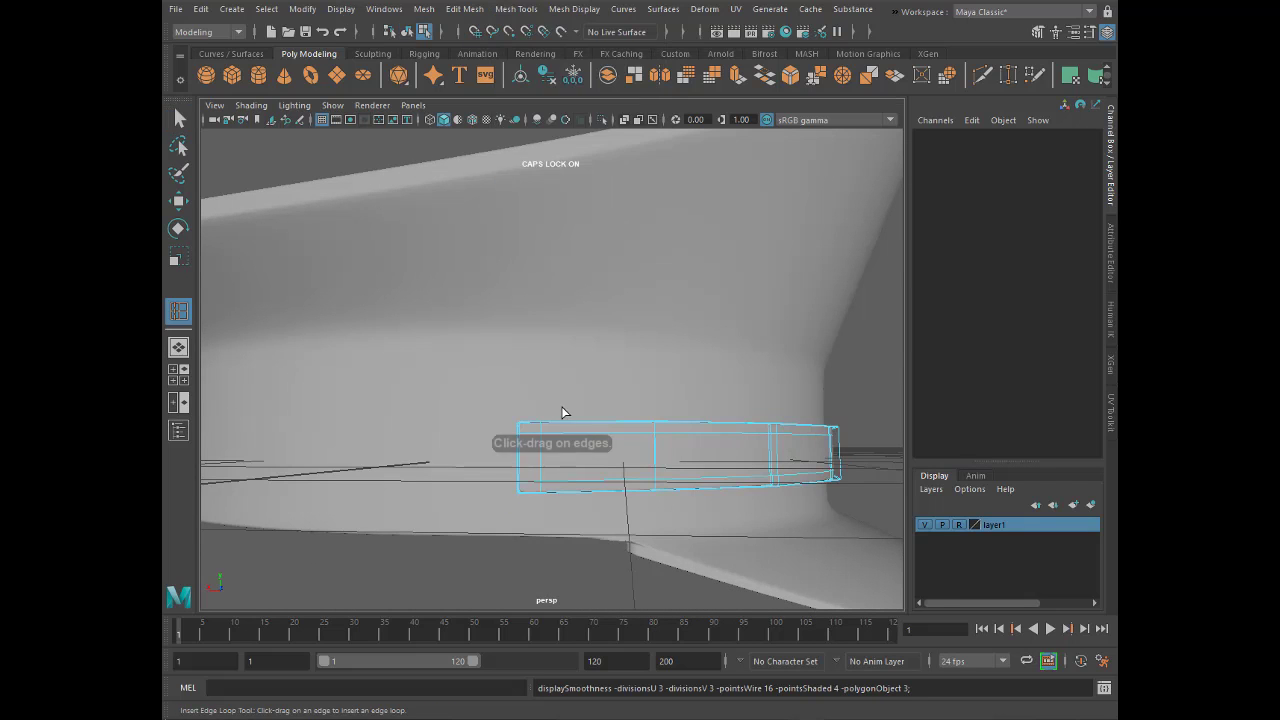
pyautogui.click(656, 442)
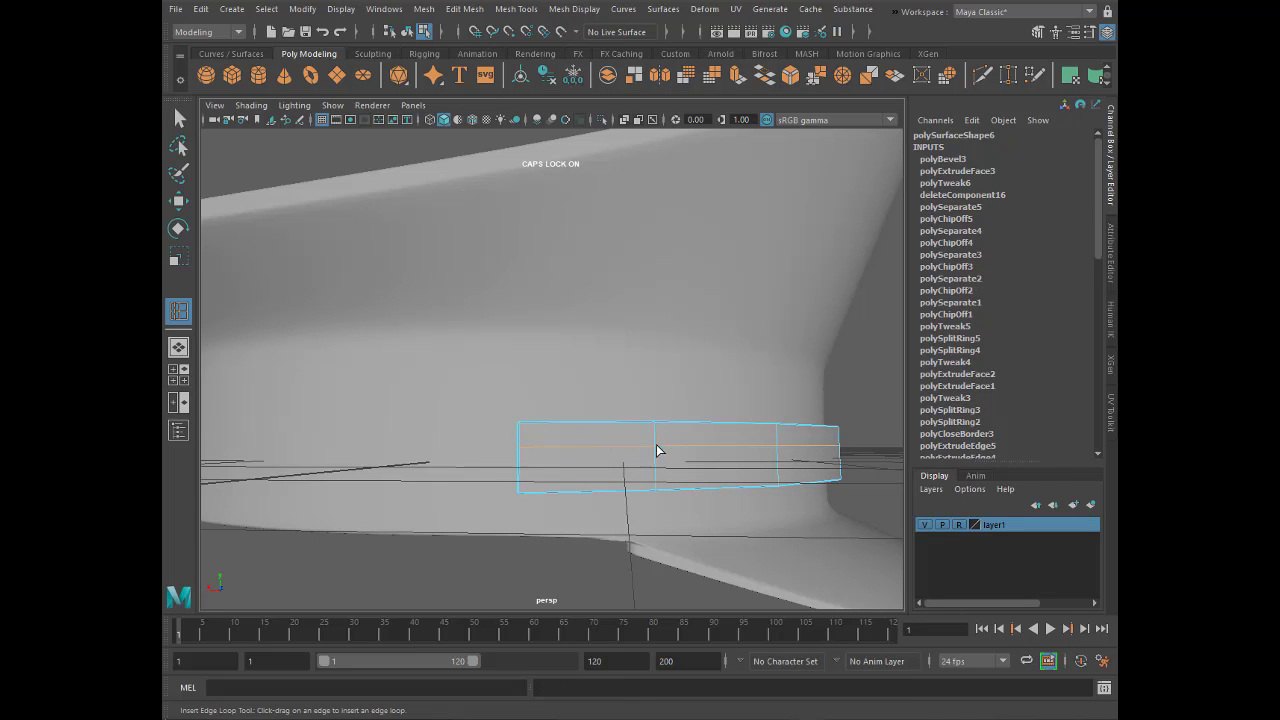
pyautogui.moveTo(656, 450); pyautogui.dragTo(658, 474)
pyautogui.click(658, 472)
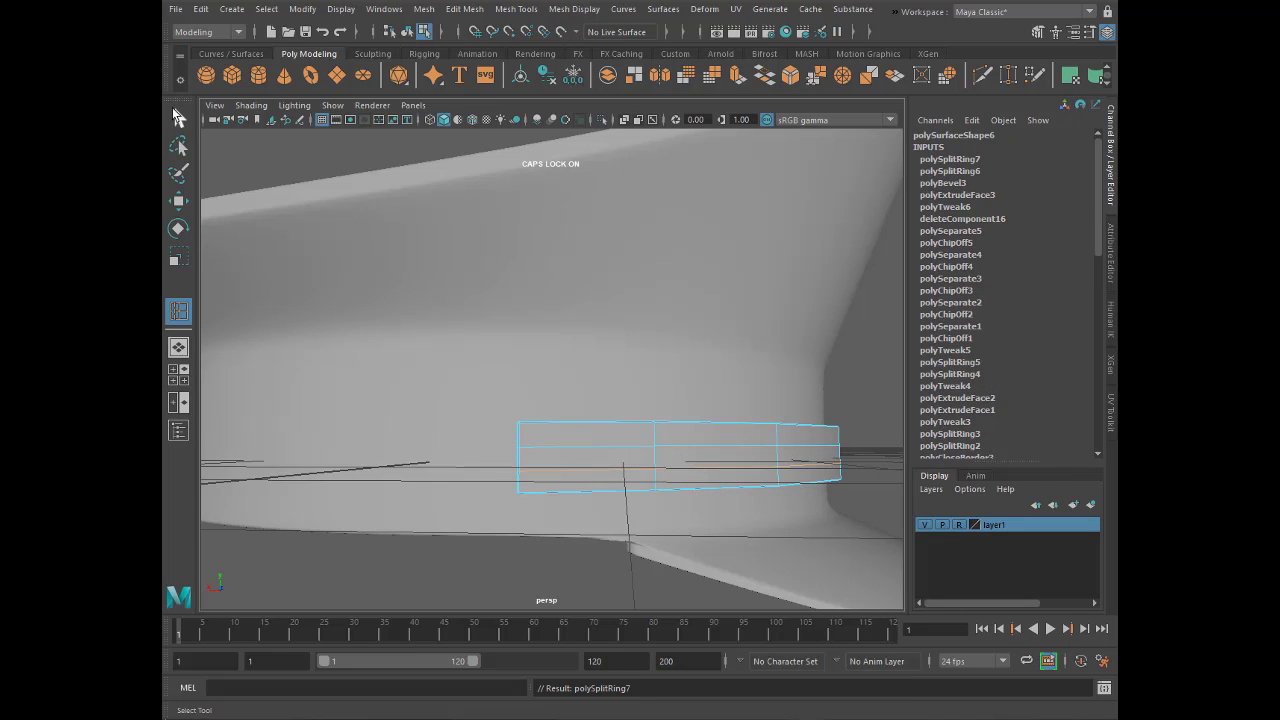
pyautogui.press('q')
# - Stretch the strap's end vertices to the right in the front view
pyautogui.moveTo(543, 335); pyautogui.dragTo(470, 323, button='right')
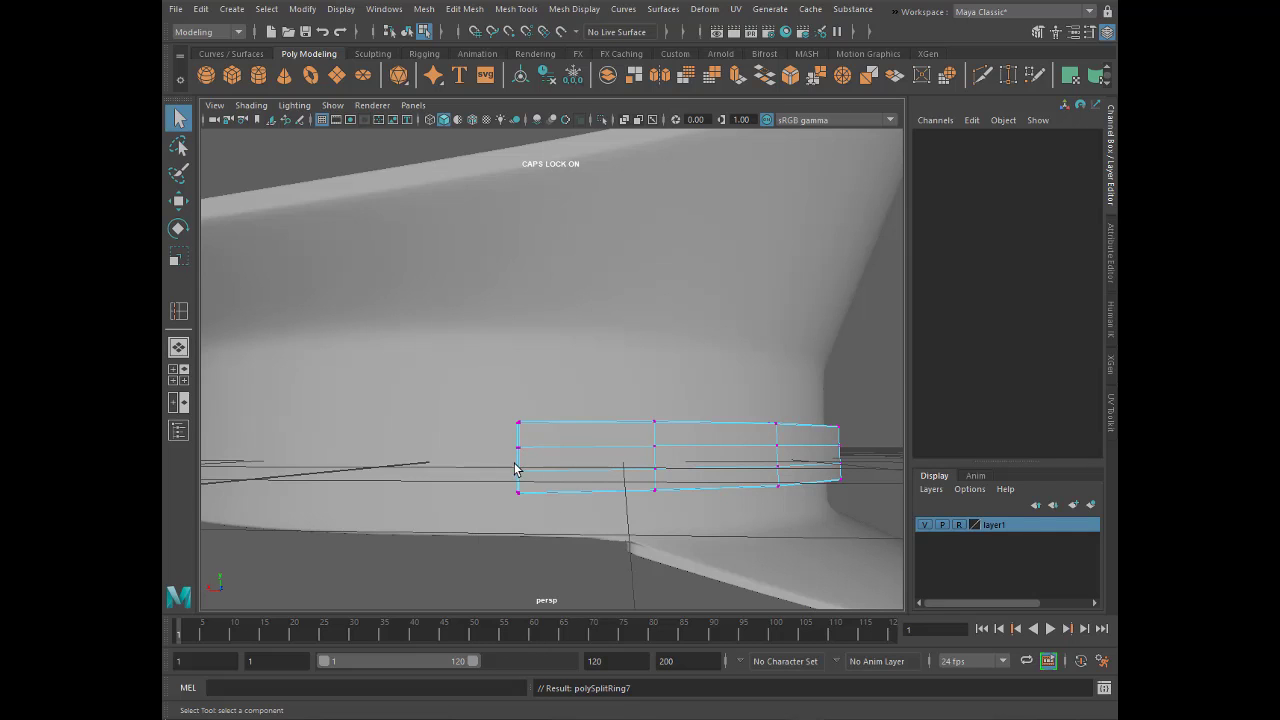
pyautogui.press('space')
pyautogui.press('space')
pyautogui.press('w')
pyautogui.moveTo(489, 537); pyautogui.dragTo(528, 528)
pyautogui.press('space')
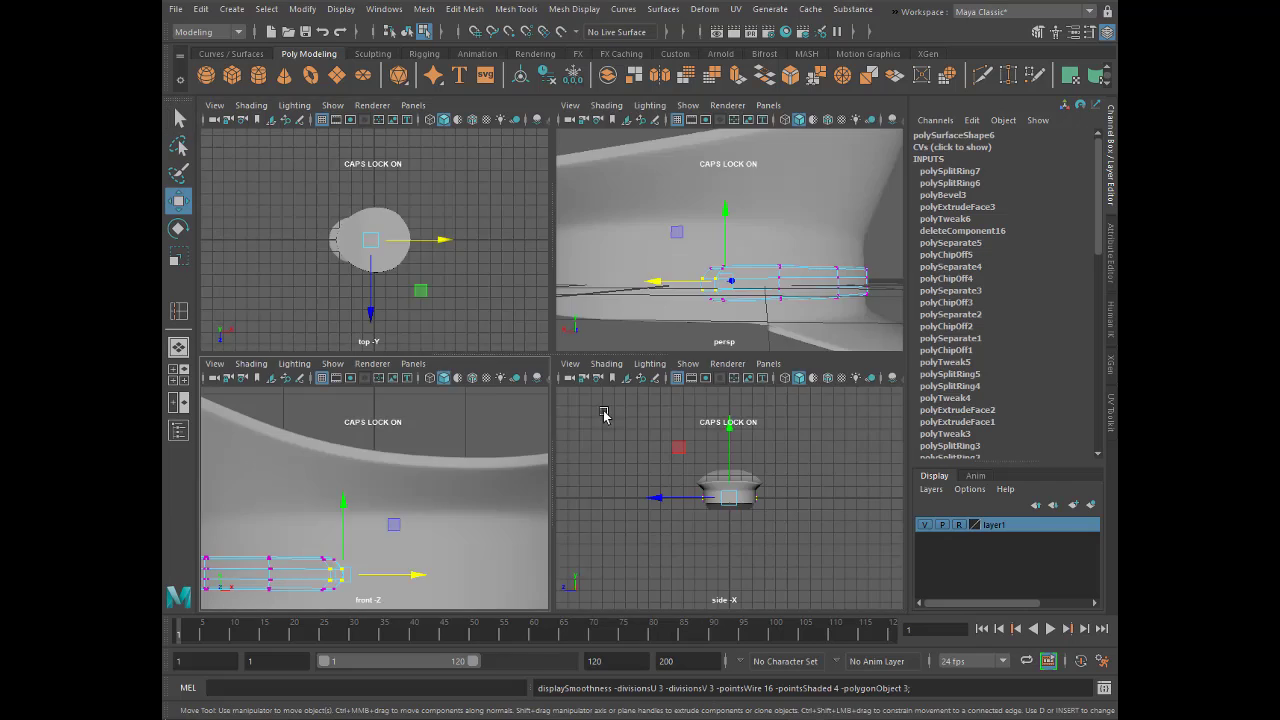
pyautogui.press('space')
pyautogui.press('space')
pyautogui.press('space')
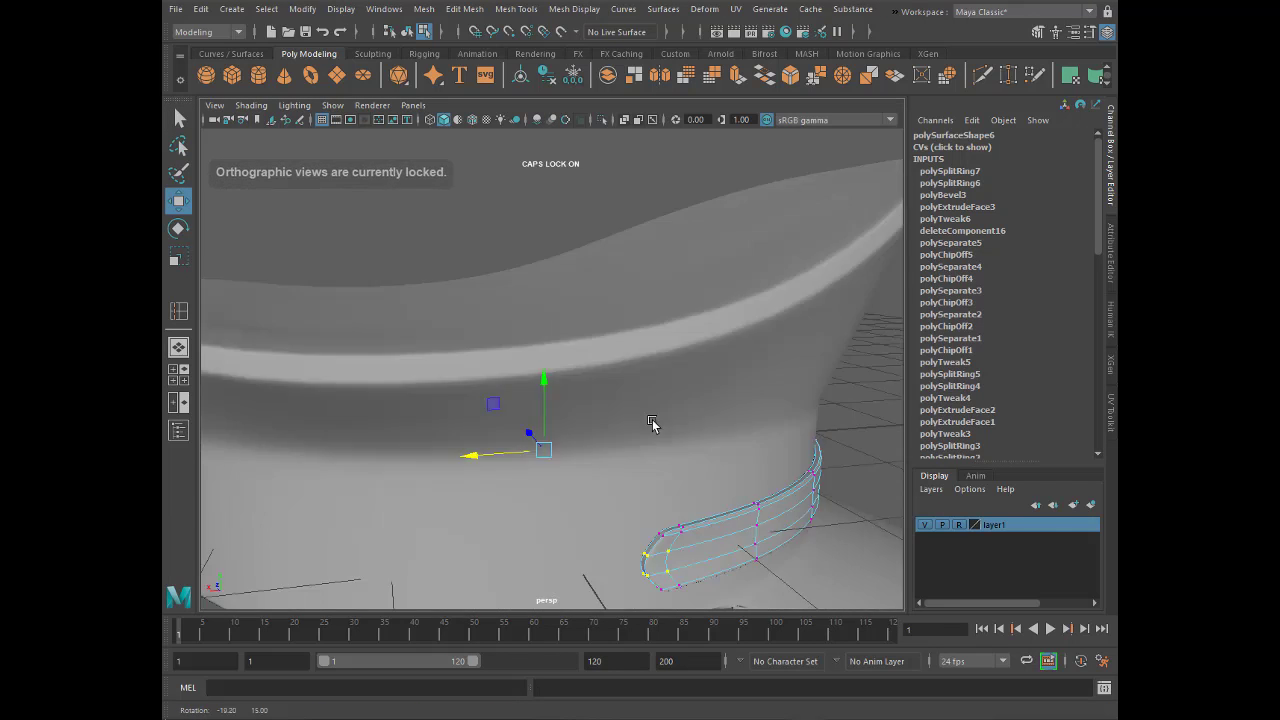
pyautogui.keyDown('alt'); pyautogui.moveTo(651, 423); pyautogui.dragTo(729, 450); pyautogui.keyUp('alt')
pyautogui.press('f')
pyautogui.moveTo(594, 420); pyautogui.dragTo(662, 293, button='right')
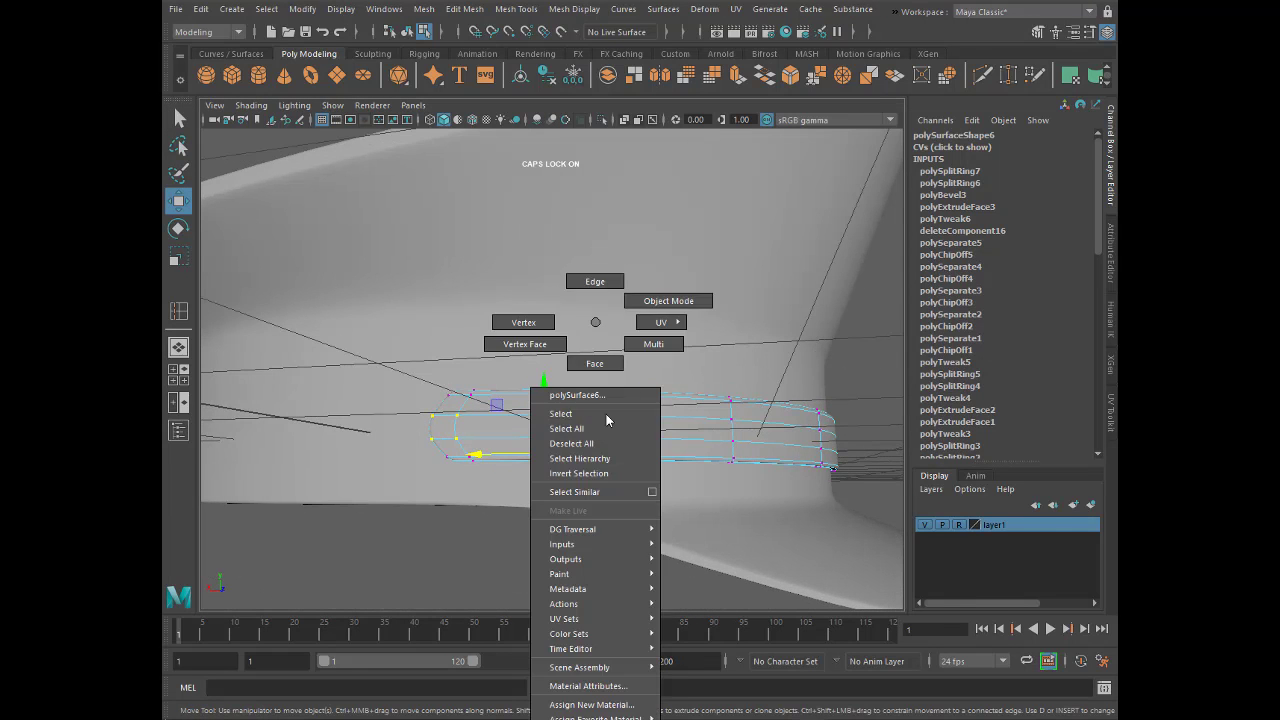
pyautogui.moveTo(662, 291)
pyautogui.keyDown('alt'); pyautogui.mouseDown()
pyautogui.moveTo(614, 451)
pyautogui.moveTo(529, 471)
pyautogui.moveTo(534, 491)
pyautogui.moveTo(456, 493)
pyautogui.mouseUp(); pyautogui.keyUp('alt')
# - Reselect the strap's end vertices in front view and adjust them into a rounded tip
pyautogui.moveTo(408, 372); pyautogui.dragTo(412, 330, button='right')
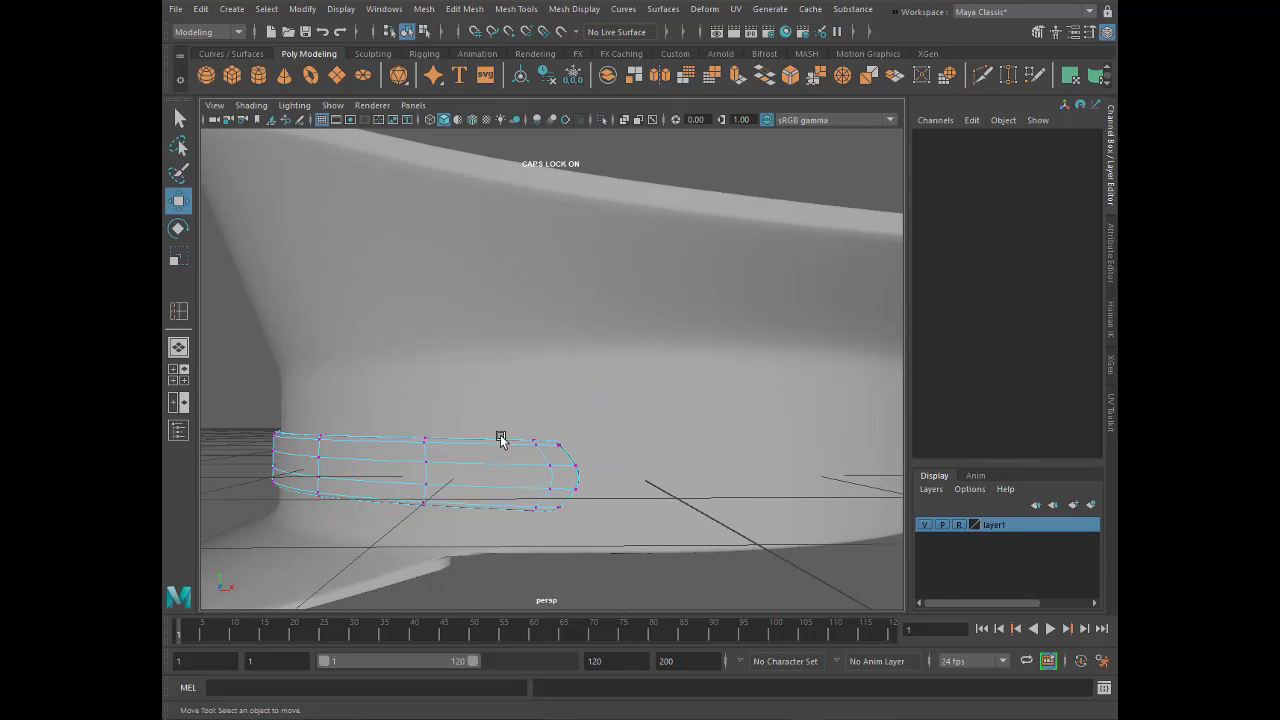
pyautogui.press('space')
pyautogui.moveTo(515, 426)
pyautogui.mouseDown()
pyautogui.moveTo(570, 458)
pyautogui.moveTo(423, 570)
pyautogui.mouseUp()
pyautogui.press('space')
pyautogui.click(423, 471)
pyautogui.moveTo(505, 578); pyautogui.dragTo(506, 575)
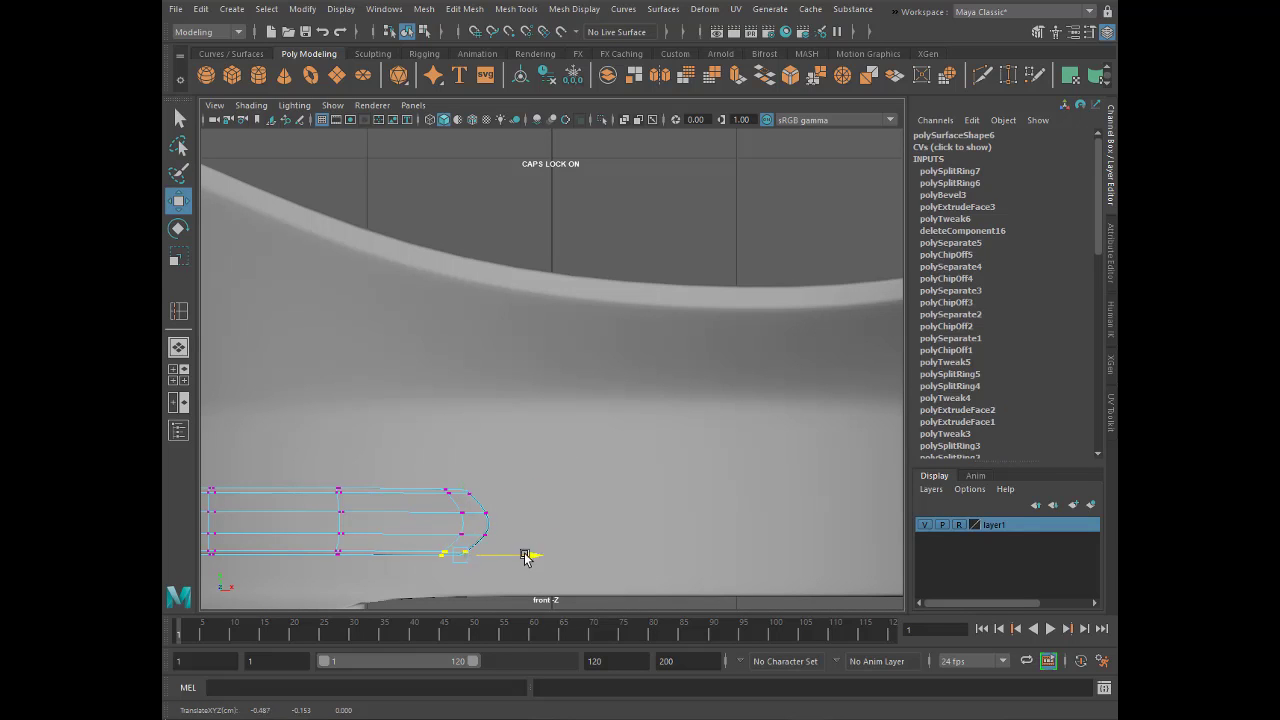
pyautogui.moveTo(490, 523)
pyautogui.mouseDown()
pyautogui.moveTo(494, 513)
pyautogui.moveTo(528, 527)
pyautogui.mouseUp()
pyautogui.moveTo(423, 474); pyautogui.dragTo(459, 561)
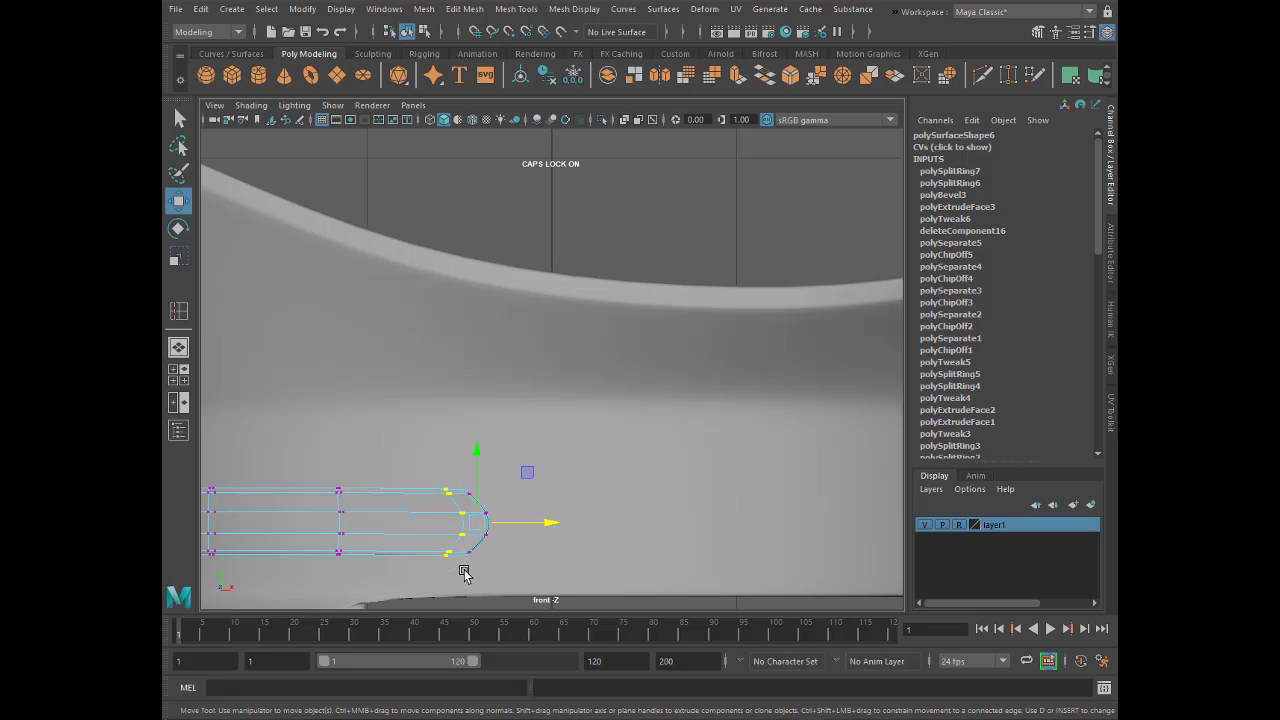
pyautogui.moveTo(544, 523); pyautogui.dragTo(540, 524)
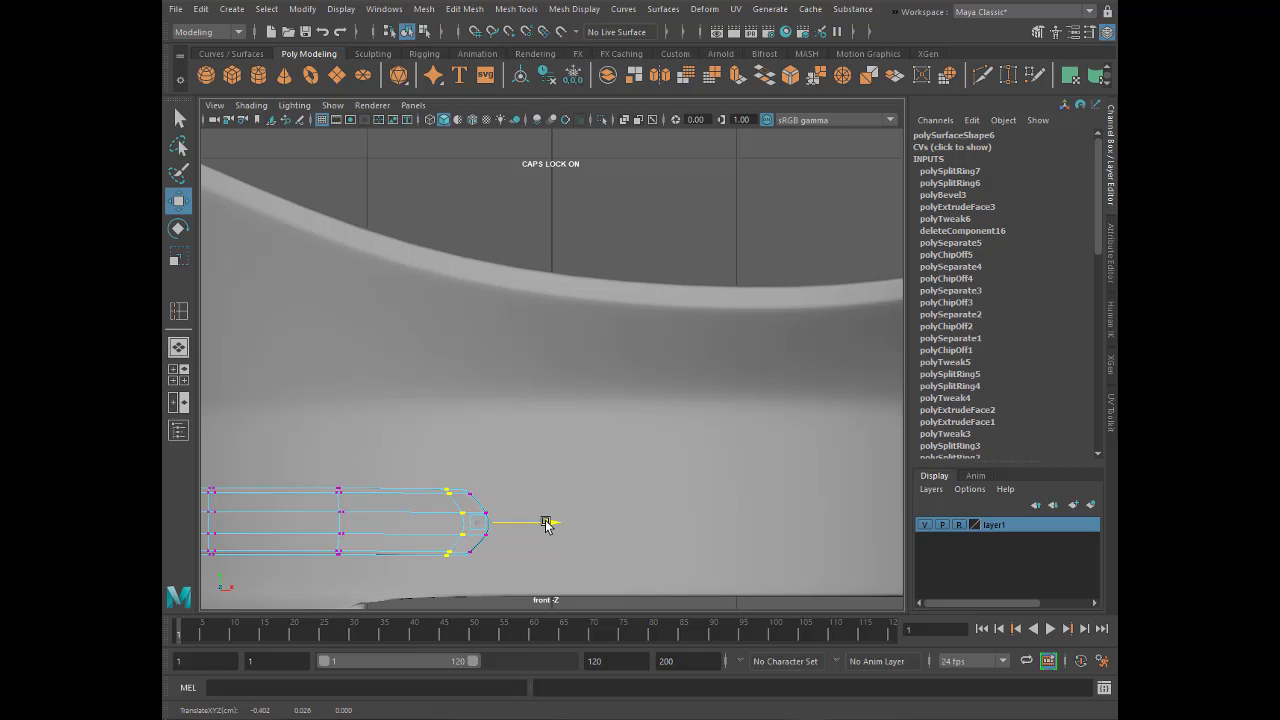
pyautogui.press('space')
pyautogui.press('space')
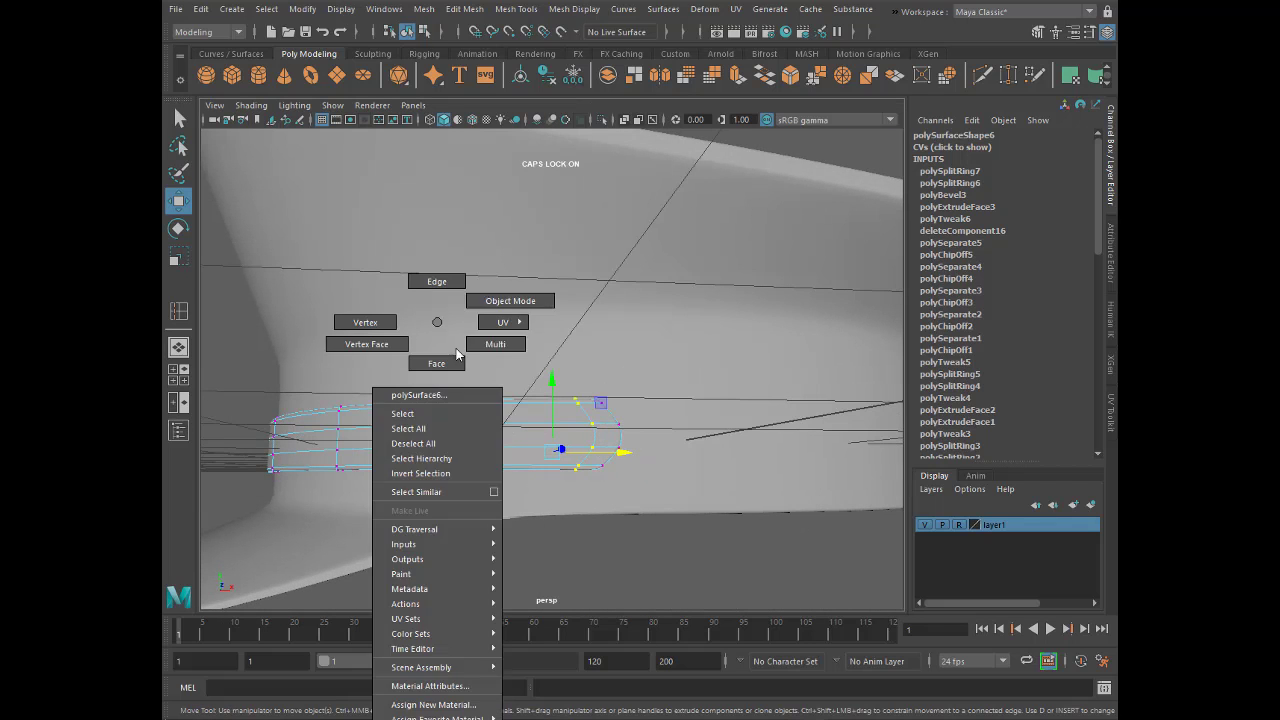
pyautogui.moveTo(434, 323); pyautogui.dragTo(509, 300, button='right')
pyautogui.click(586, 574)
pyautogui.moveTo(586, 574)
pyautogui.keyDown('alt'); pyautogui.mouseDown()
pyautogui.moveTo(474, 560)
pyautogui.moveTo(537, 560)
pyautogui.moveTo(582, 541)
pyautogui.moveTo(631, 551)
pyautogui.moveTo(683, 520)
pyautogui.moveTo(607, 432)
pyautogui.mouseUp(); pyautogui.keyUp('alt')
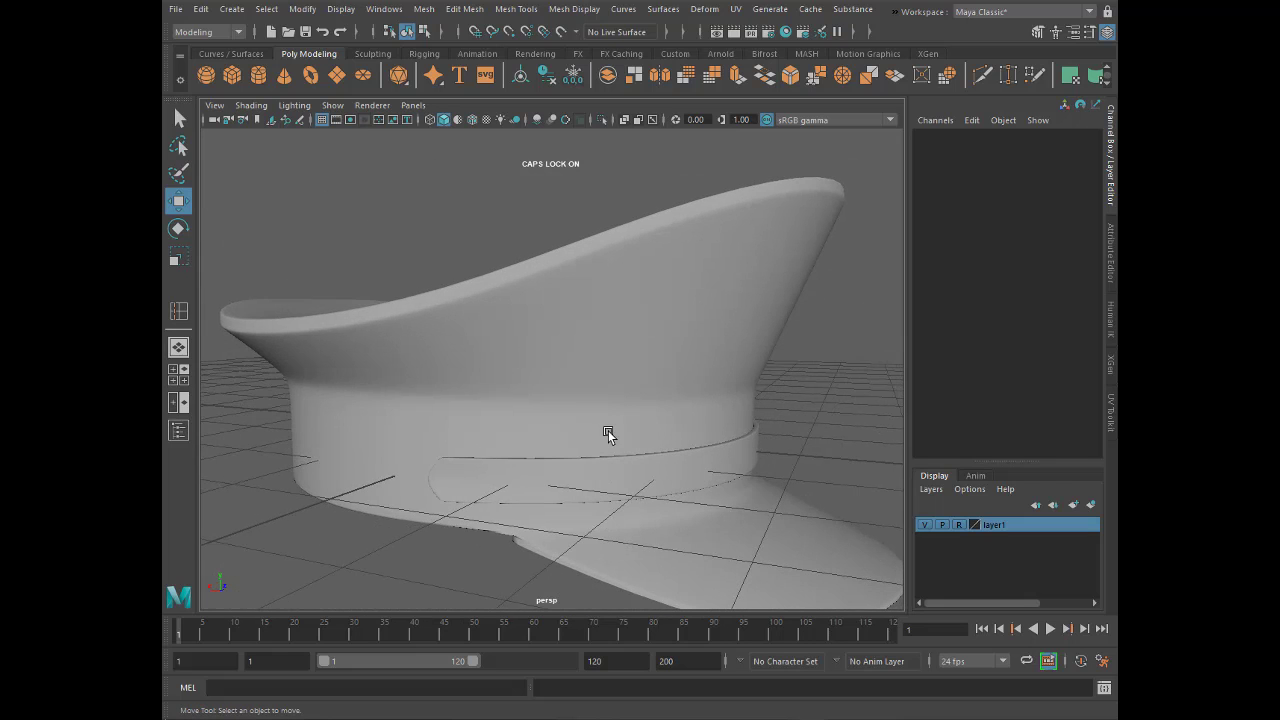
# - Delete layer1 from the Layer Editor
pyautogui.click(713, 363)
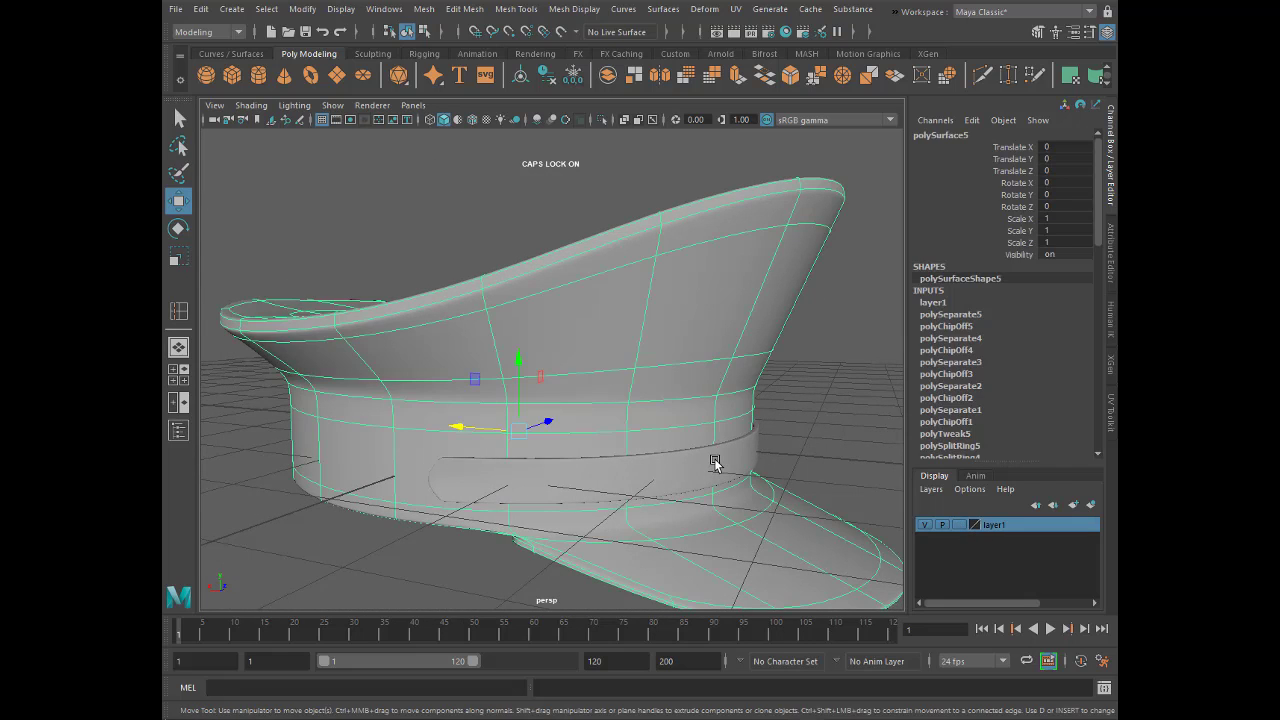
pyautogui.keyDown('shift'); pyautogui.click(714, 460); pyautogui.keyUp('shift')
pyautogui.rightClick(1003, 522)
pyautogui.click(1010, 666)
pyautogui.click(848, 488)
pyautogui.keyDown('alt'); pyautogui.moveTo(848, 488); pyautogui.dragTo(757, 503); pyautogui.keyUp('alt')
# - Select only the cap body, show its unsmoothed cage and zoom in on the band
pyautogui.click(654, 491)
pyautogui.press('1')
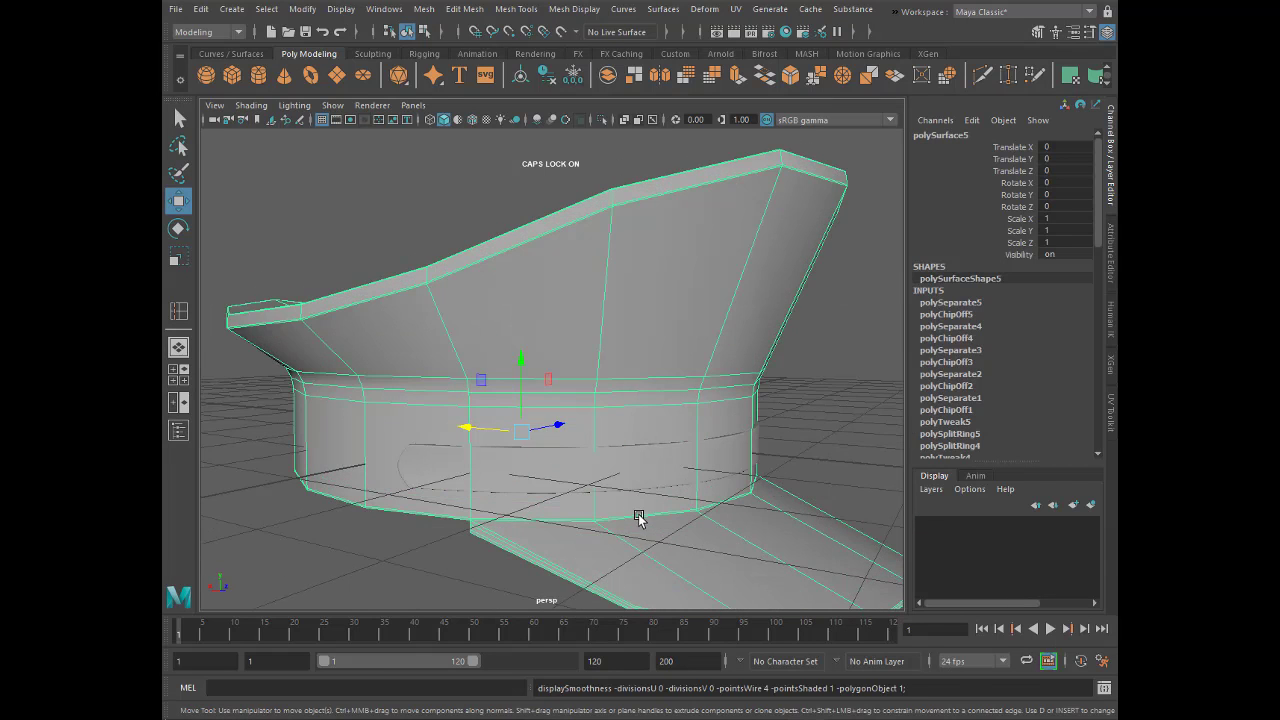
pyautogui.scroll(1, 611, 517)
pyautogui.scroll(2, 594, 520)
pyautogui.scroll(2, 575, 526)
pyautogui.moveTo(545, 318); pyautogui.dragTo(543, 285, button='right')
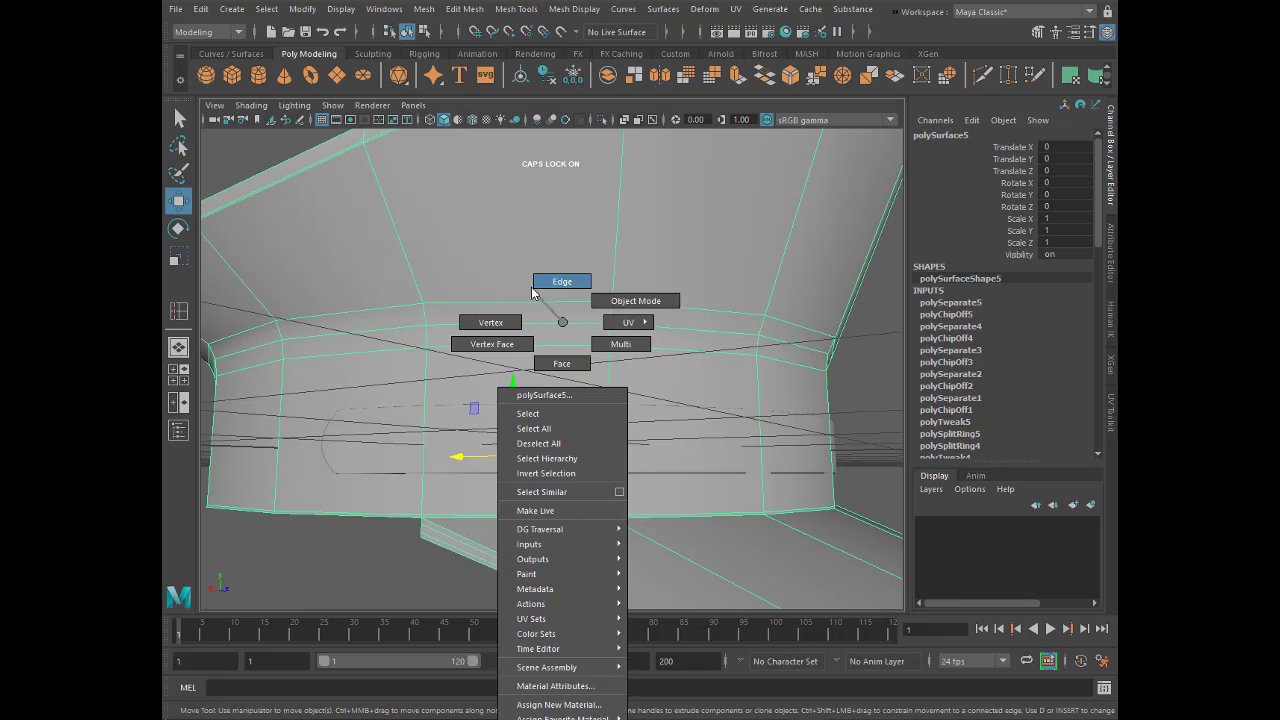
# - Insert an edge loop near the bottom of the cap band, then return to object mode
pyautogui.click(178, 311)
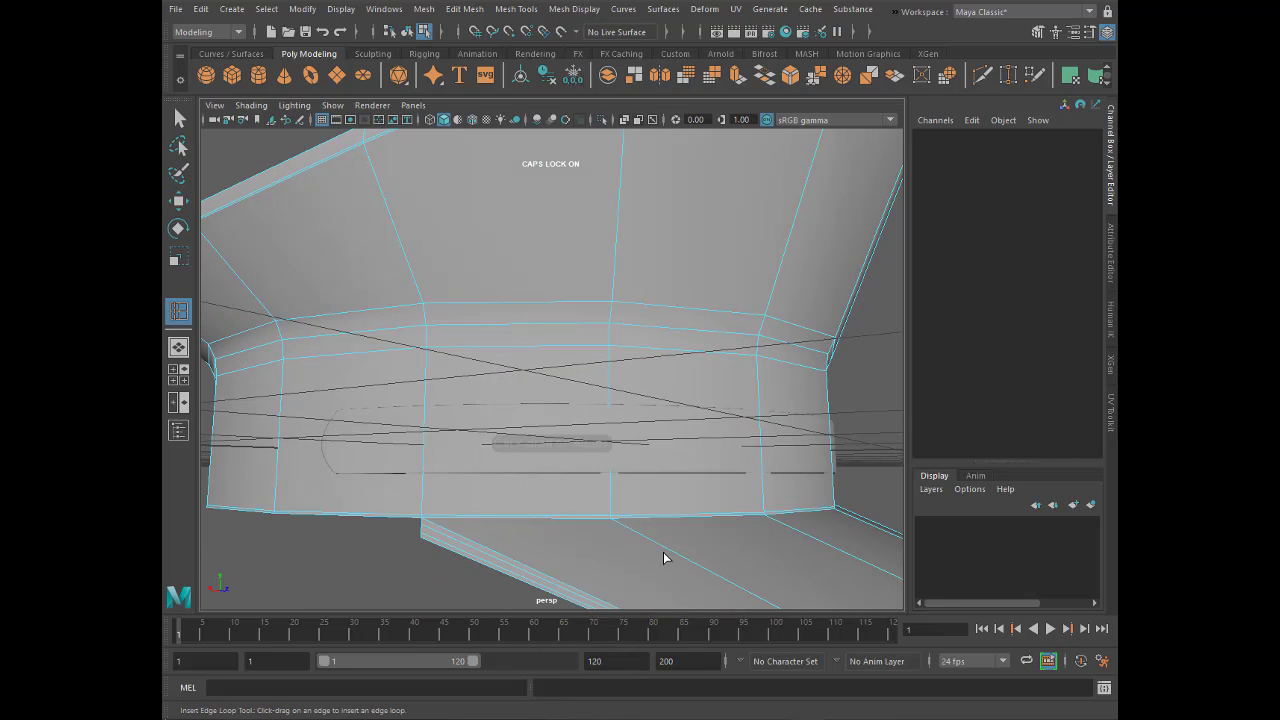
pyautogui.click(609, 522)
pyautogui.scroll(-3, 588, 535)
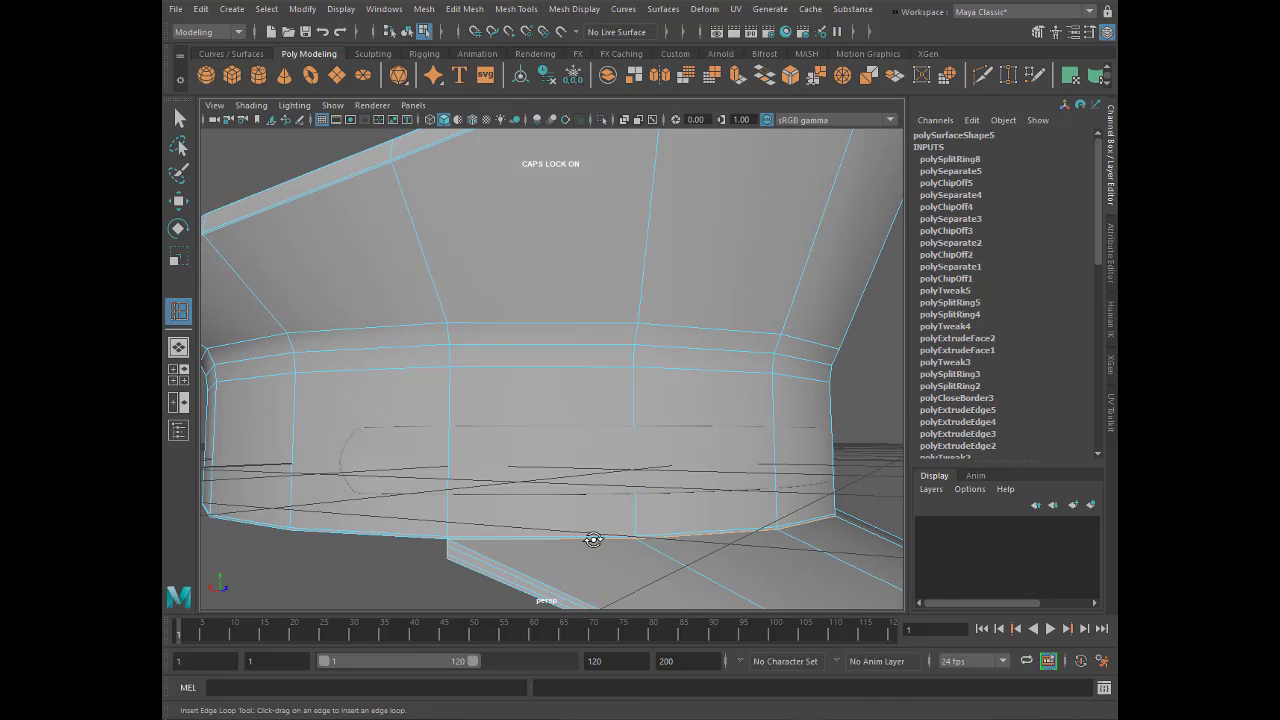
pyautogui.scroll(-2, 598, 532)
pyautogui.keyDown('alt'); pyautogui.moveTo(600, 531); pyautogui.dragTo(222, 183); pyautogui.keyUp('alt')
pyautogui.moveTo(591, 371); pyautogui.dragTo(697, 297, button='right')
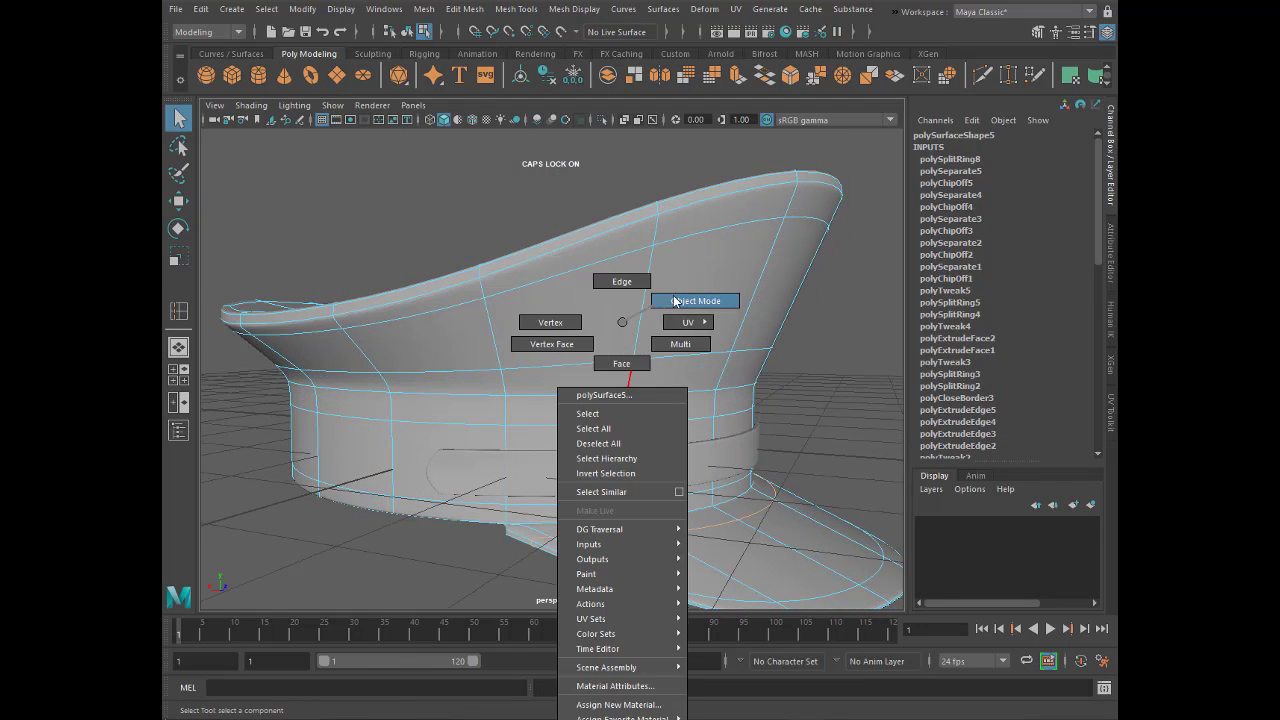
pyautogui.click(800, 451)
pyautogui.moveTo(800, 451)
pyautogui.keyDown('alt'); pyautogui.mouseDown()
pyautogui.moveTo(792, 436)
pyautogui.moveTo(696, 442)
pyautogui.mouseUp(); pyautogui.keyUp('alt')
# - Lower the chin strap slightly down the cap band
pyautogui.click(696, 442)
pyautogui.press('w')
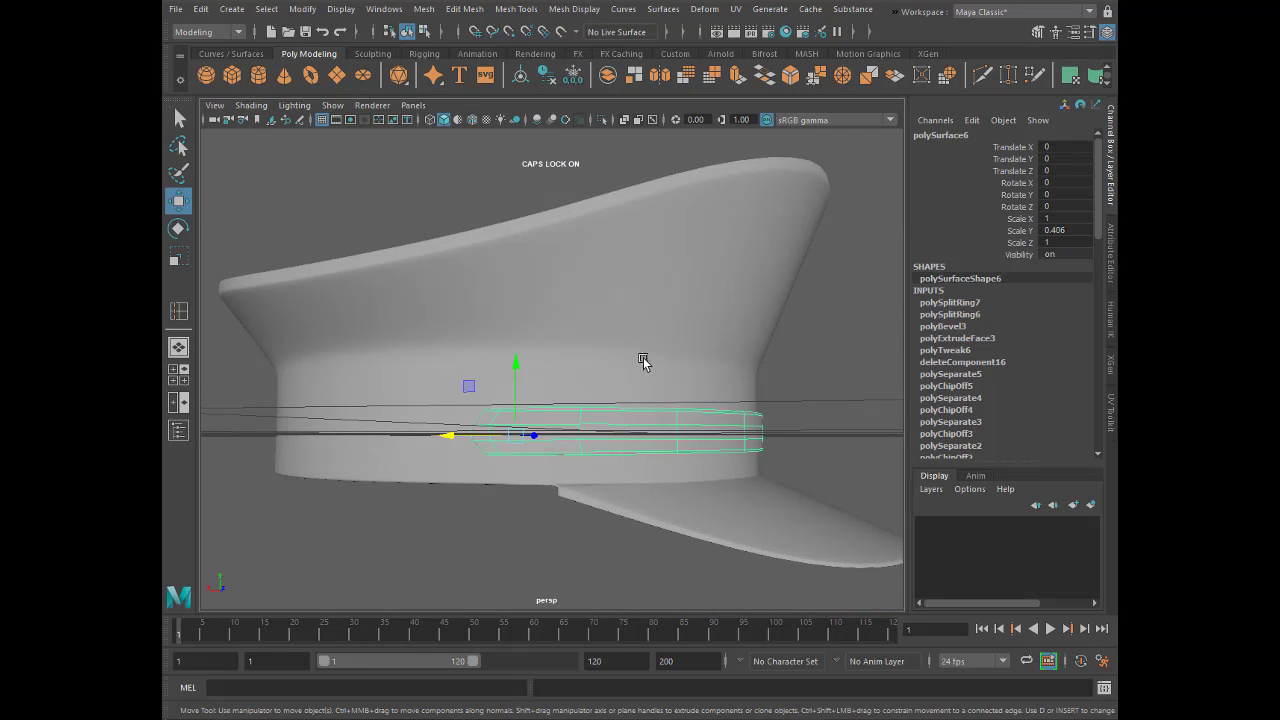
pyautogui.moveTo(518, 368); pyautogui.dragTo(528, 387)
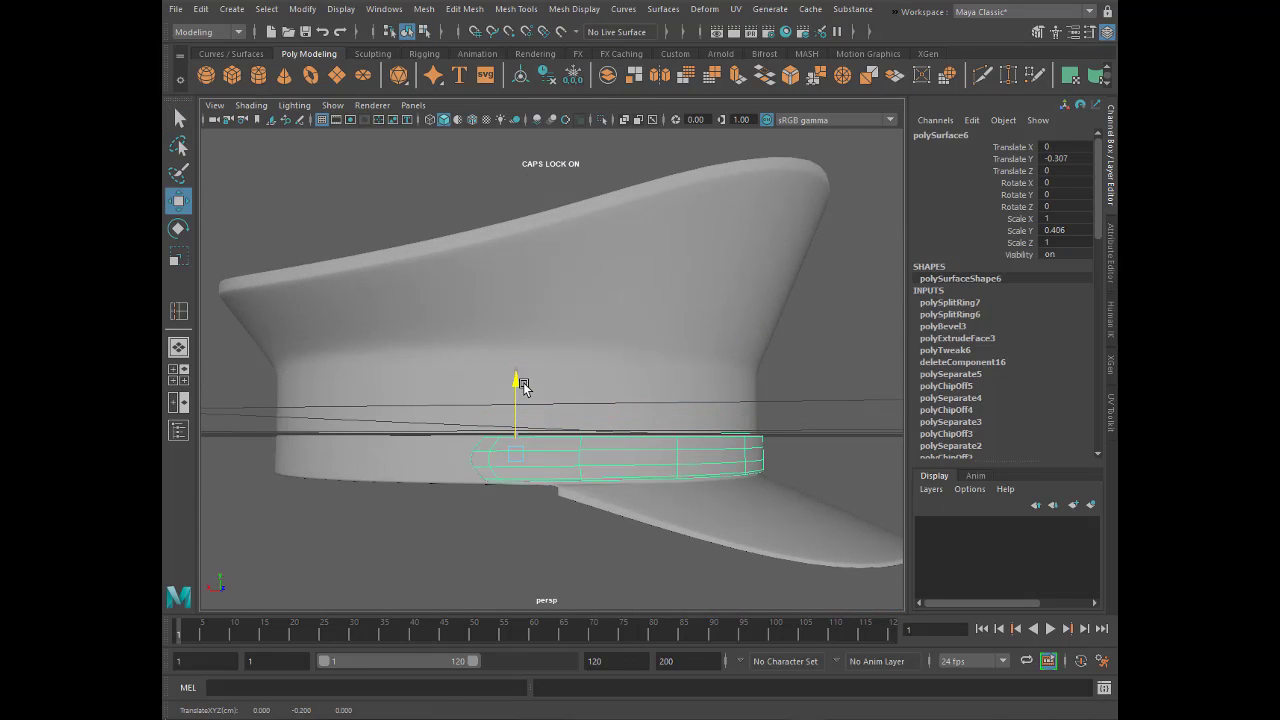
pyautogui.click(799, 421)
pyautogui.moveTo(799, 421)
pyautogui.keyDown('alt'); pyautogui.mouseDown()
pyautogui.moveTo(730, 511)
pyautogui.moveTo(752, 508)
pyautogui.moveTo(805, 432)
pyautogui.moveTo(677, 403)
pyautogui.moveTo(744, 471)
pyautogui.mouseUp(); pyautogui.keyUp('alt')
# - Select the strap's lower vertices and scale them up slightly for a snug fit
pyautogui.click(744, 462)
pyautogui.moveTo(634, 321); pyautogui.dragTo(571, 327, button='right')
pyautogui.press('space')
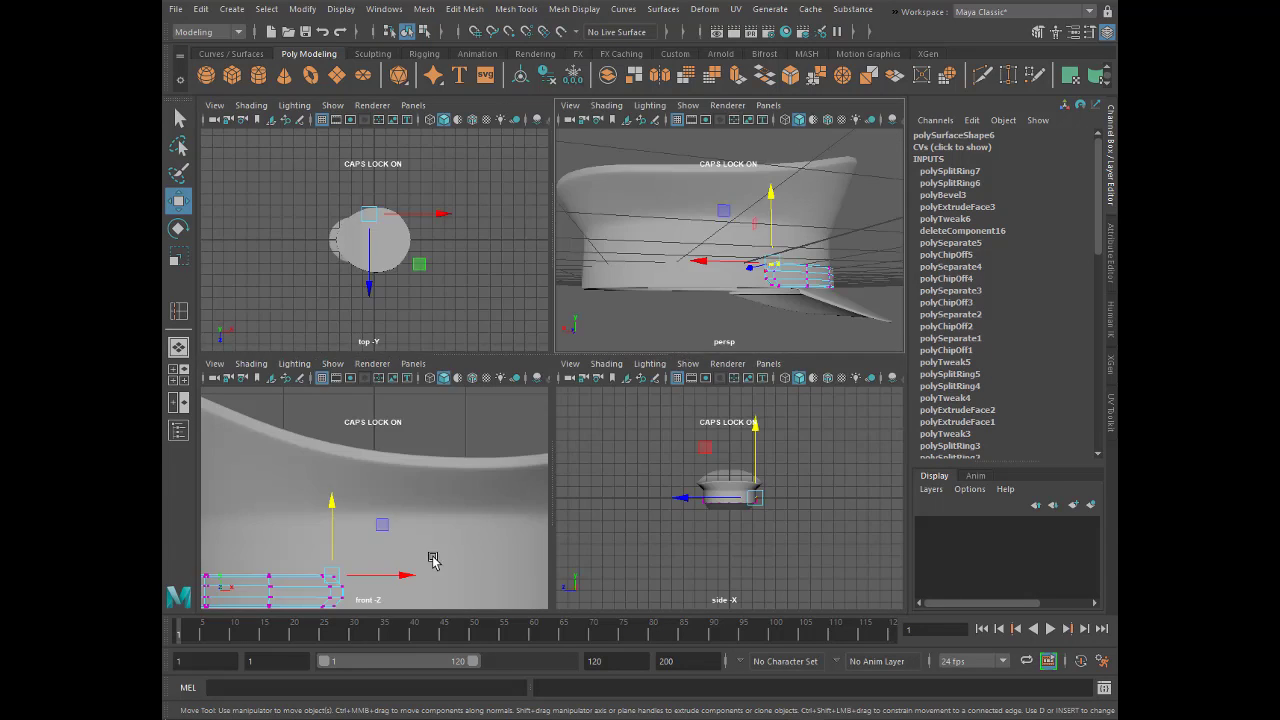
pyautogui.press('space')
pyautogui.scroll(5, 554, 509)
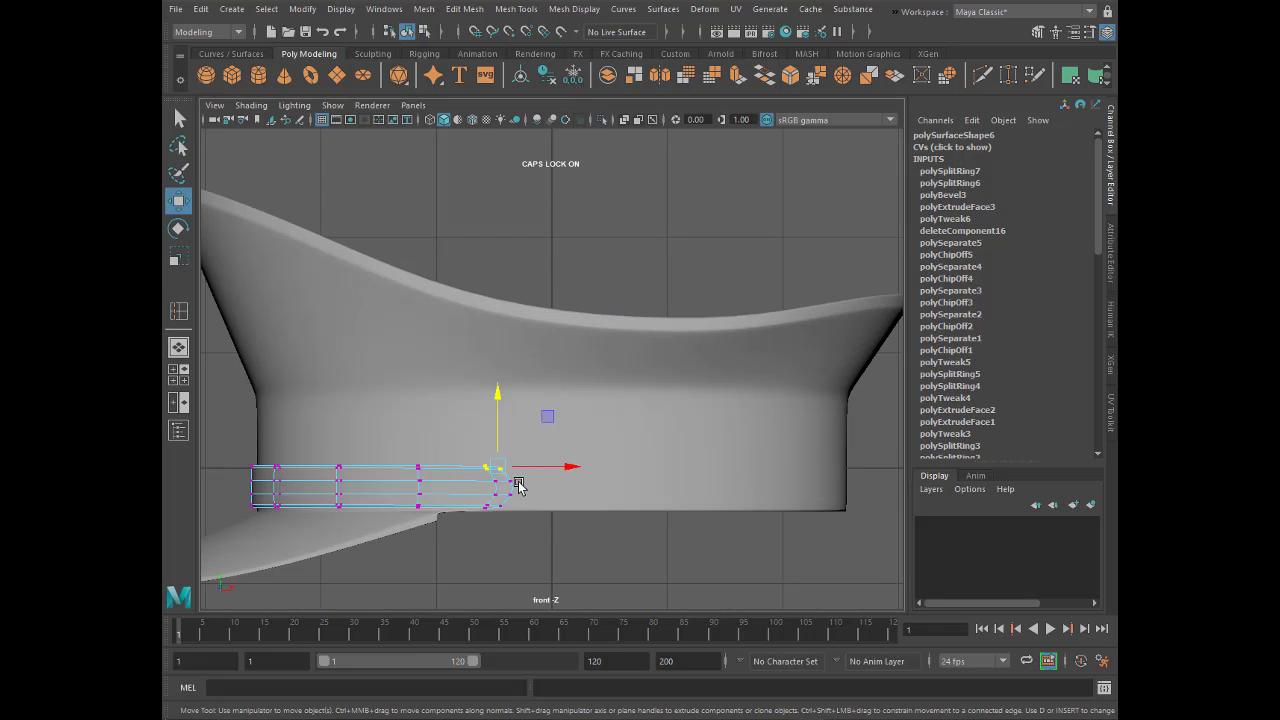
pyautogui.moveTo(520, 530); pyautogui.dragTo(520, 530)
pyautogui.press('space')
pyautogui.keyDown('alt'); pyautogui.moveTo(684, 445); pyautogui.dragTo(680, 480); pyautogui.keyUp('alt')
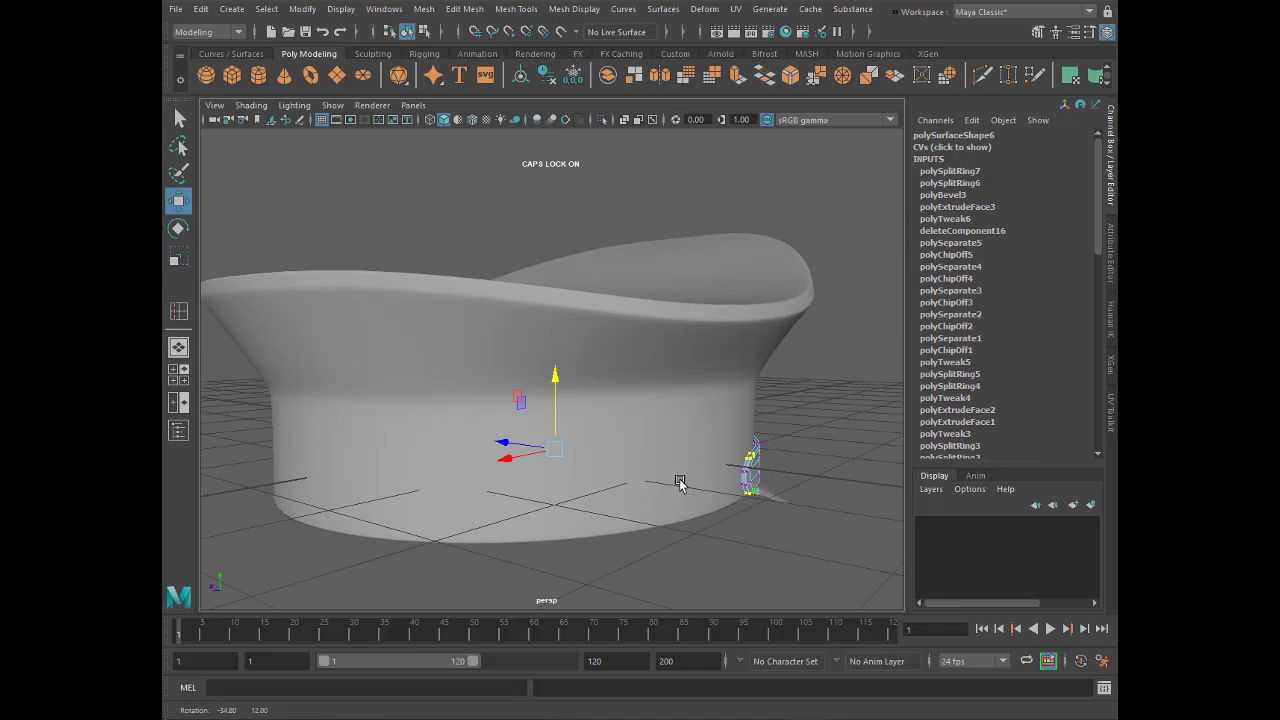
pyautogui.press('r')
pyautogui.moveTo(508, 445); pyautogui.dragTo(507, 445)
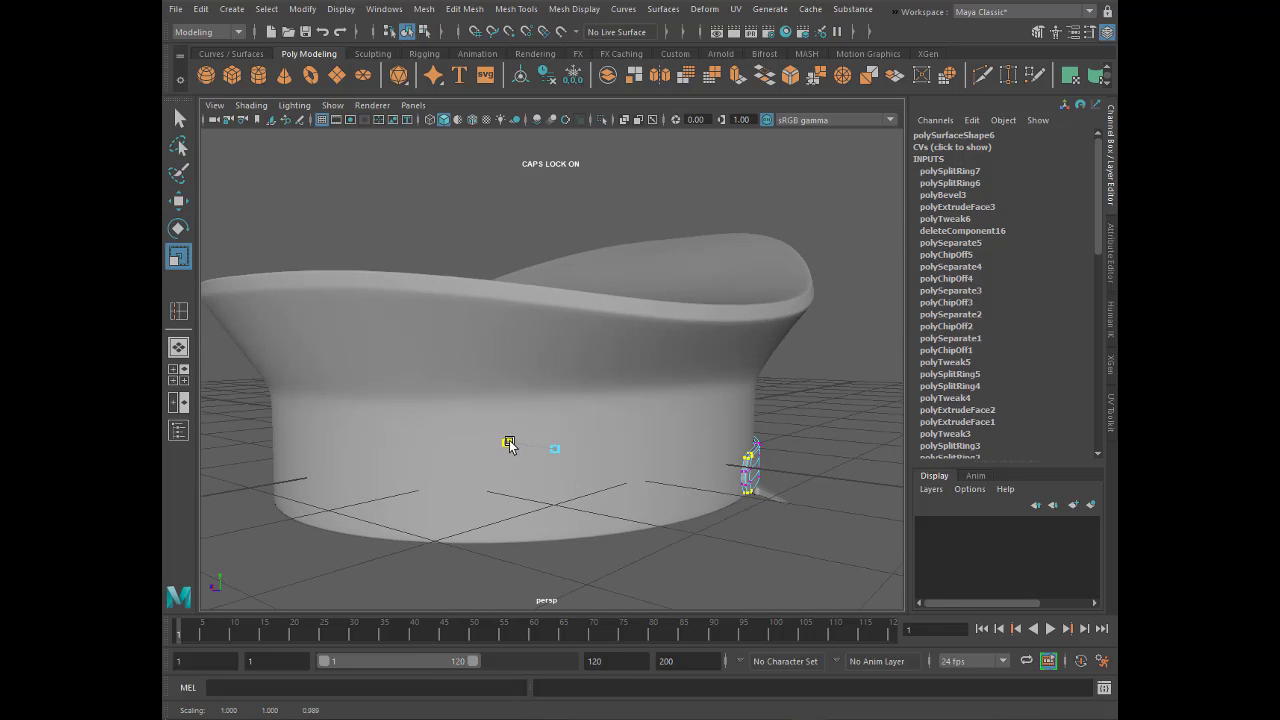
pyautogui.keyDown('alt'); pyautogui.moveTo(717, 535); pyautogui.dragTo(667, 540); pyautogui.keyUp('alt')
pyautogui.moveTo(614, 323); pyautogui.dragTo(620, 443, button='right')
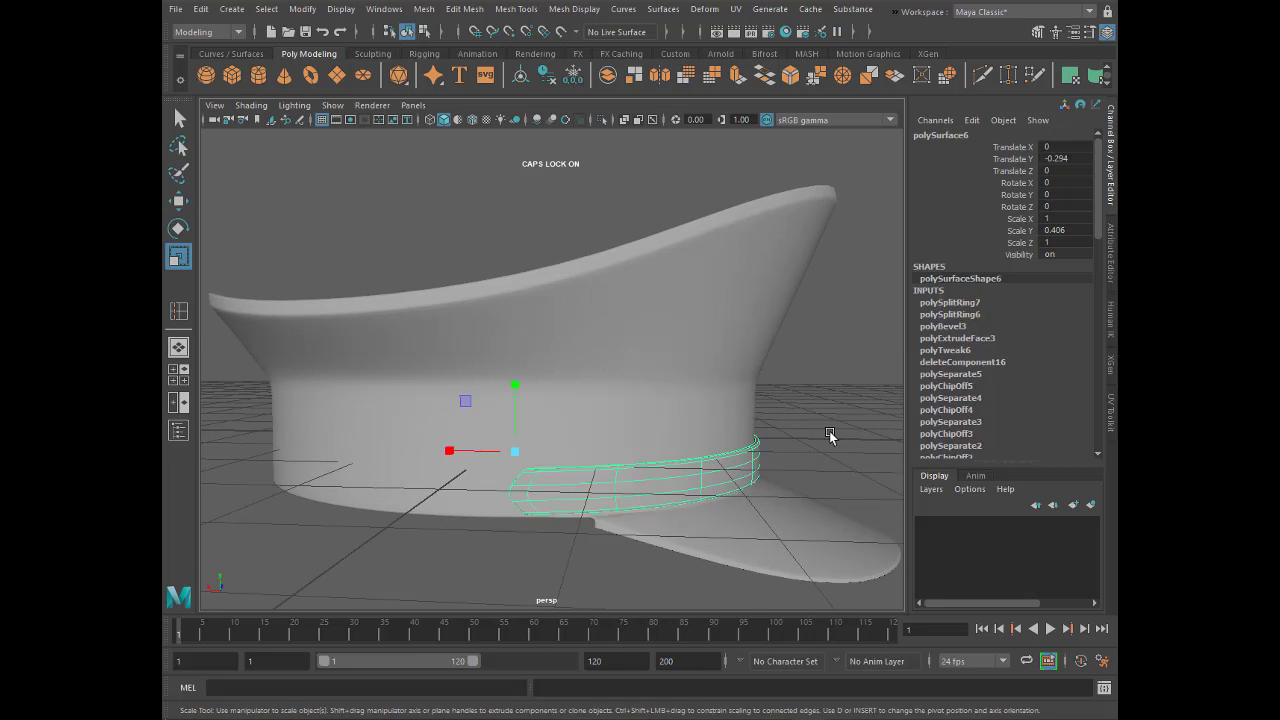
pyautogui.moveTo(829, 431)
pyautogui.keyDown('alt'); pyautogui.mouseDown()
pyautogui.moveTo(704, 523)
pyautogui.moveTo(530, 515)
pyautogui.moveTo(489, 529)
pyautogui.moveTo(480, 500)
pyautogui.mouseUp(); pyautogui.keyUp('alt')
# - Move pCylinder2 beside the cap and rotate it -90 on X
pyautogui.click(410, 379)
pyautogui.press('f')
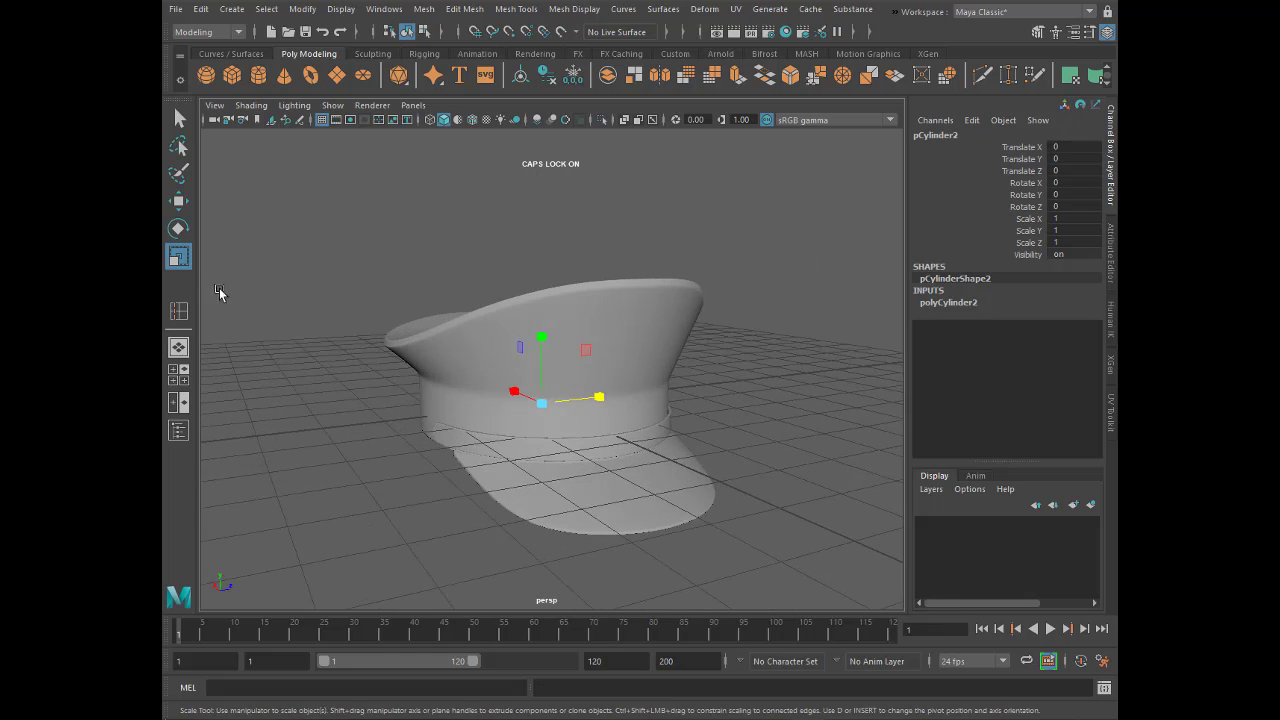
pyautogui.moveTo(511, 429)
pyautogui.keyDown('alt'); pyautogui.mouseDown()
pyautogui.moveTo(486, 371)
pyautogui.moveTo(615, 390)
pyautogui.moveTo(460, 470)
pyautogui.moveTo(406, 431)
pyautogui.moveTo(405, 475)
pyautogui.mouseUp(); pyautogui.keyUp('alt')
pyautogui.press('w')
pyautogui.press('e')
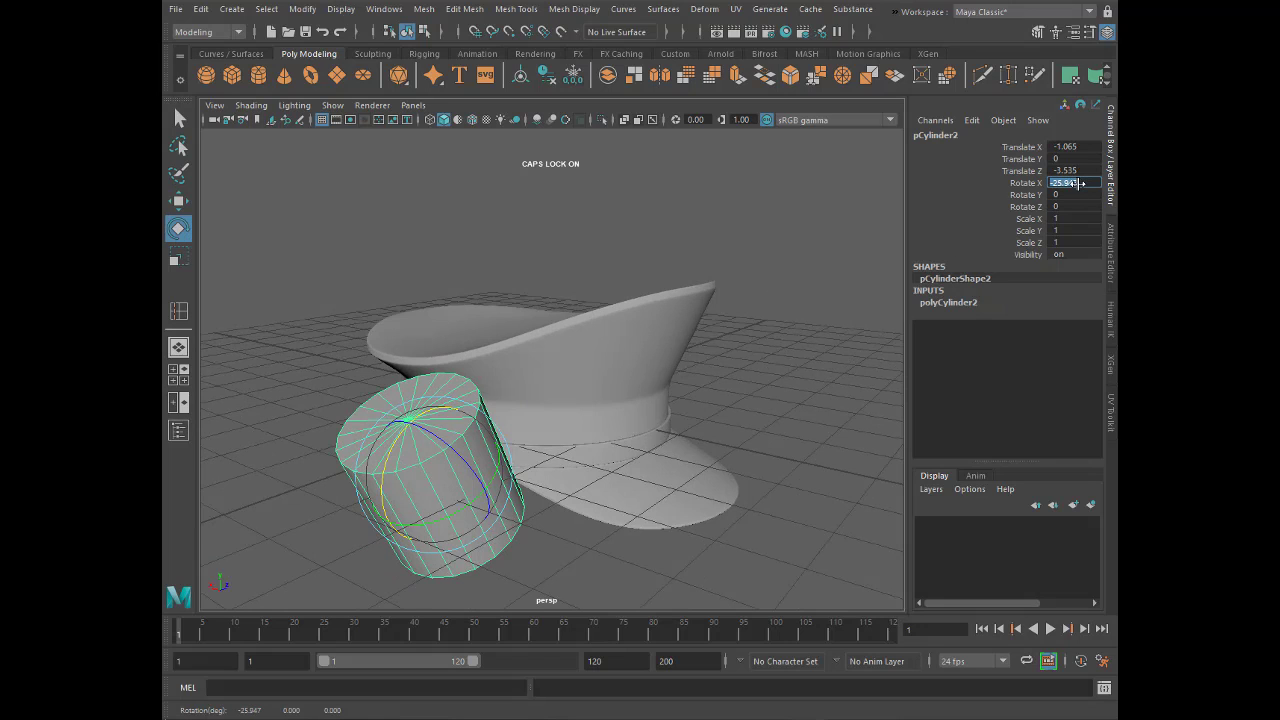
pyautogui.press('Return')
pyautogui.click(537, 526)
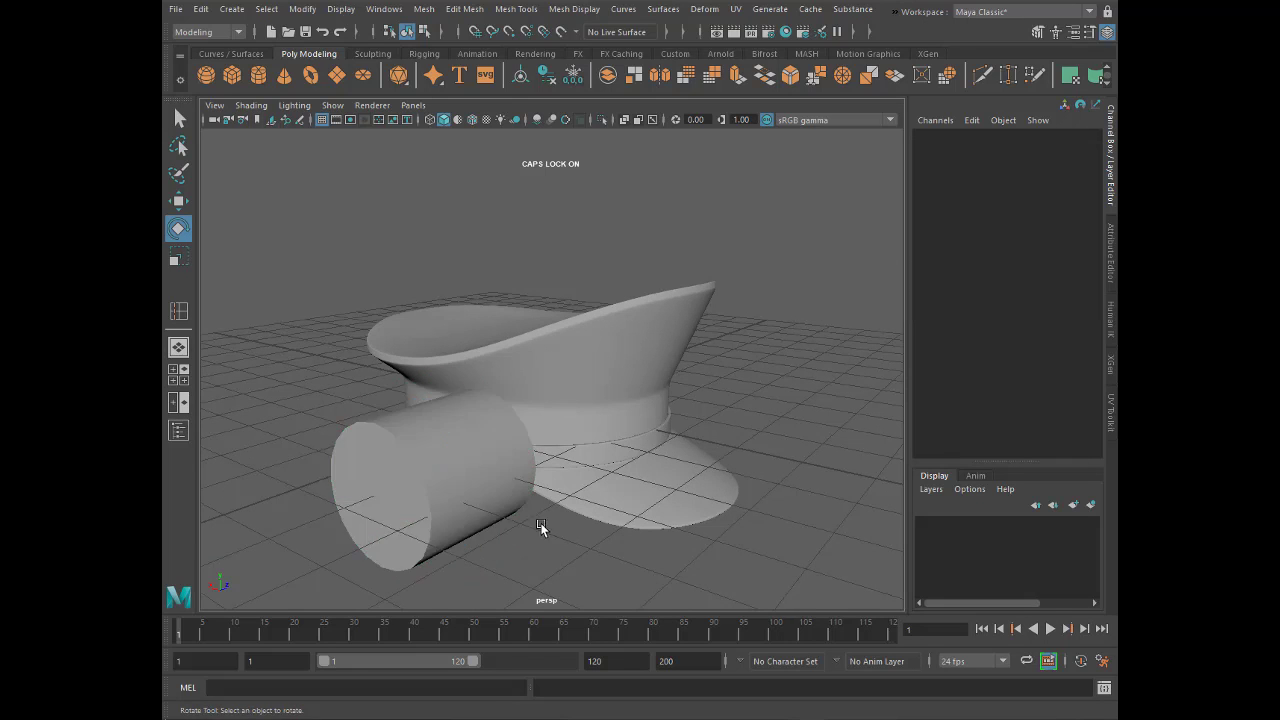
pyautogui.moveTo(537, 526)
pyautogui.keyDown('alt'); pyautogui.mouseDown()
pyautogui.moveTo(385, 440)
pyautogui.moveTo(312, 441)
pyautogui.mouseUp(); pyautogui.keyUp('alt')
# - Set the cylinder's Subdivisions Axis to 8 in the Channel Box
pyautogui.click(385, 440)
pyautogui.press('w')
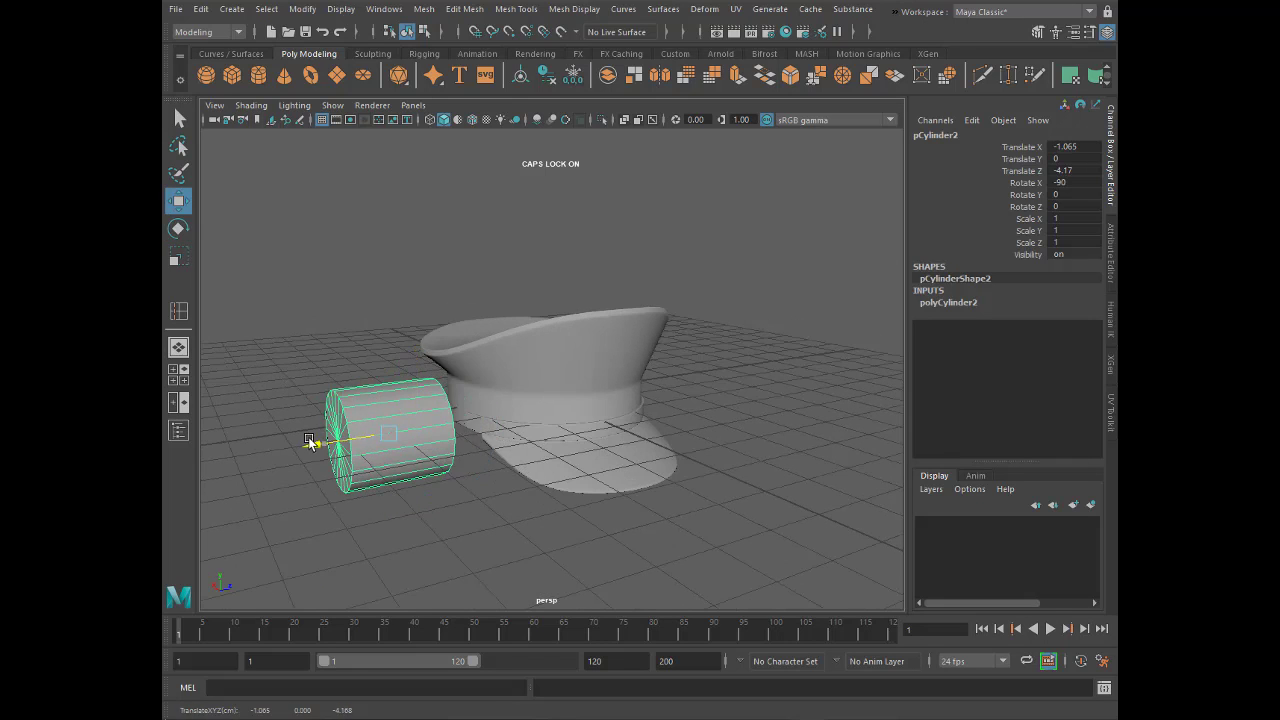
pyautogui.press('f')
pyautogui.keyDown('alt'); pyautogui.moveTo(440, 468); pyautogui.dragTo(493, 472); pyautogui.keyUp('alt')
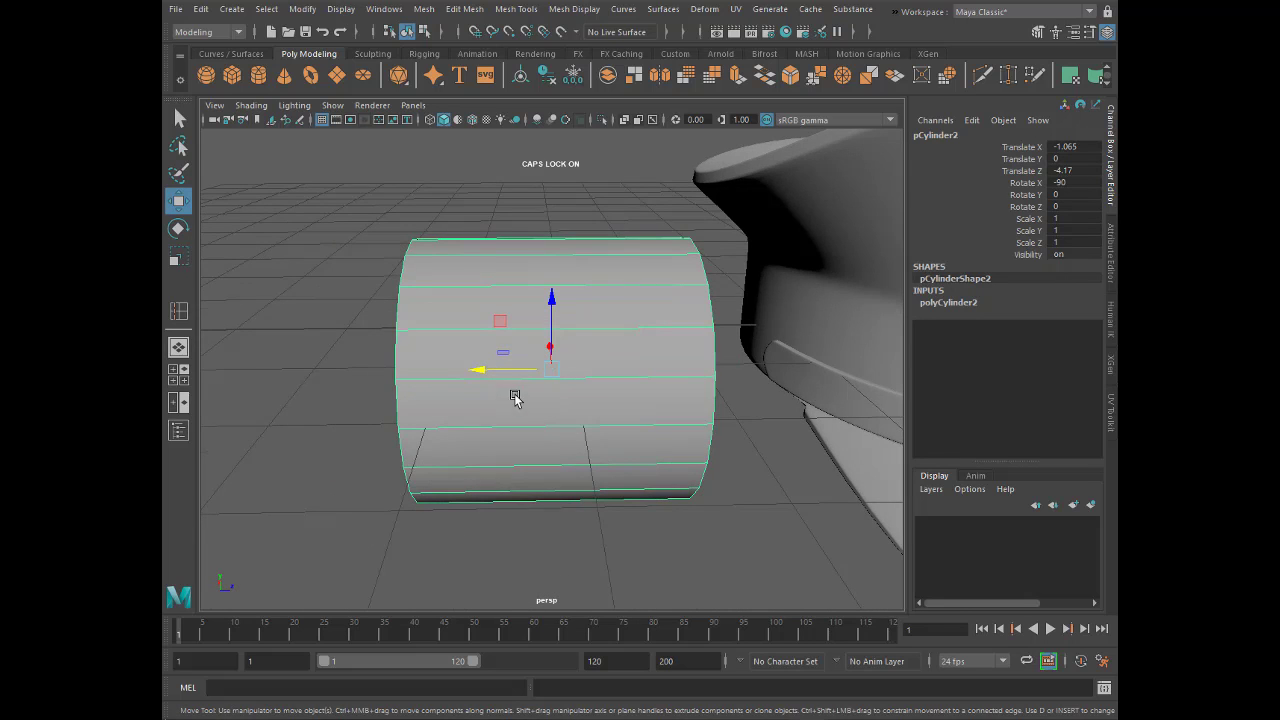
pyautogui.moveTo(515, 397)
pyautogui.keyDown('alt'); pyautogui.mouseDown()
pyautogui.moveTo(583, 434)
pyautogui.moveTo(671, 386)
pyautogui.mouseUp(); pyautogui.keyUp('alt')
pyautogui.click(960, 303)
pyautogui.write('8')
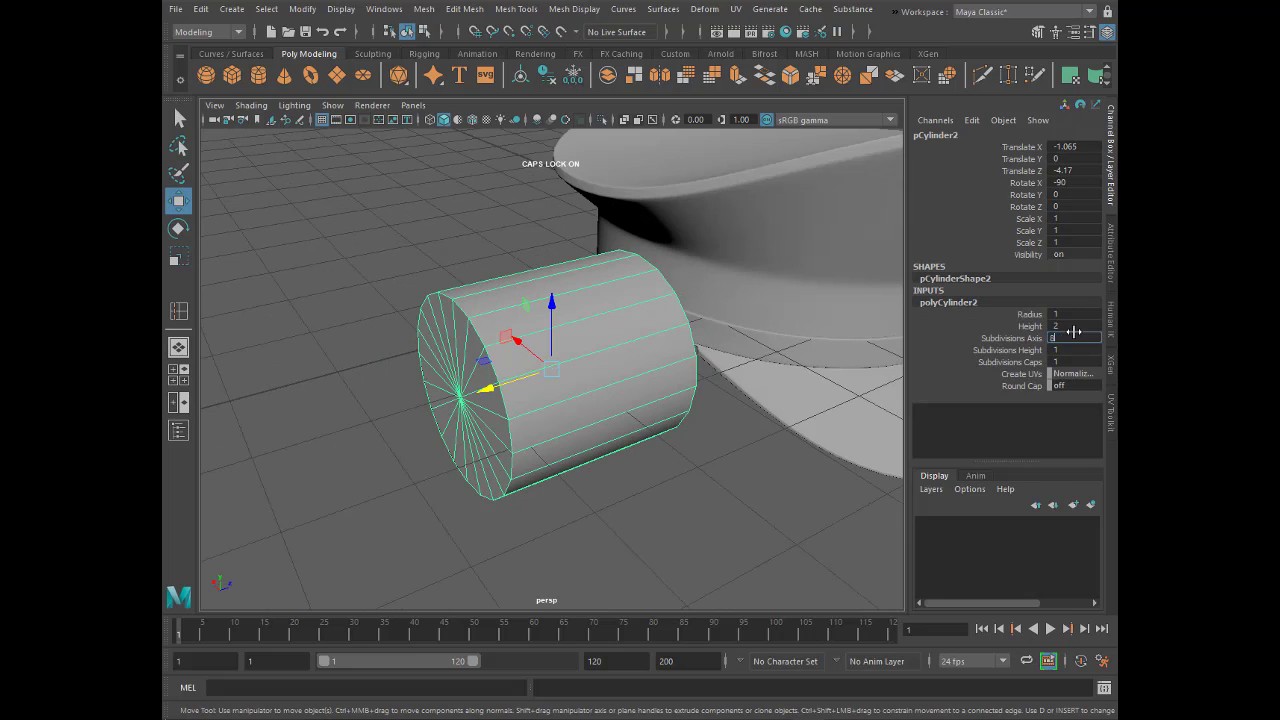
pyautogui.press('Return')
pyautogui.click(680, 500)
pyautogui.click(571, 391)
# - Insert two edge loops across the octagonal cylinder
pyautogui.keyDown('alt'); pyautogui.moveTo(571, 391); pyautogui.dragTo(611, 416); pyautogui.keyUp('alt')
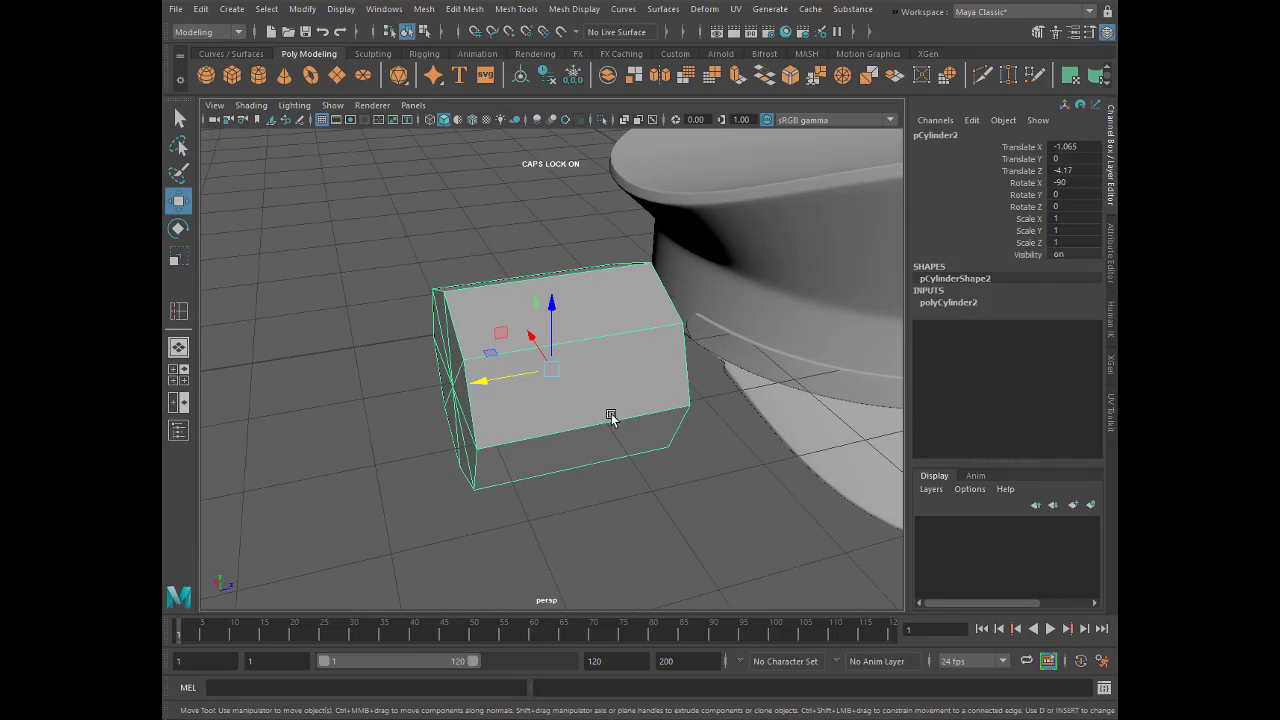
pyautogui.click(178, 311)
pyautogui.keyDown('alt'); pyautogui.moveTo(400, 350); pyautogui.dragTo(443, 357); pyautogui.keyUp('alt')
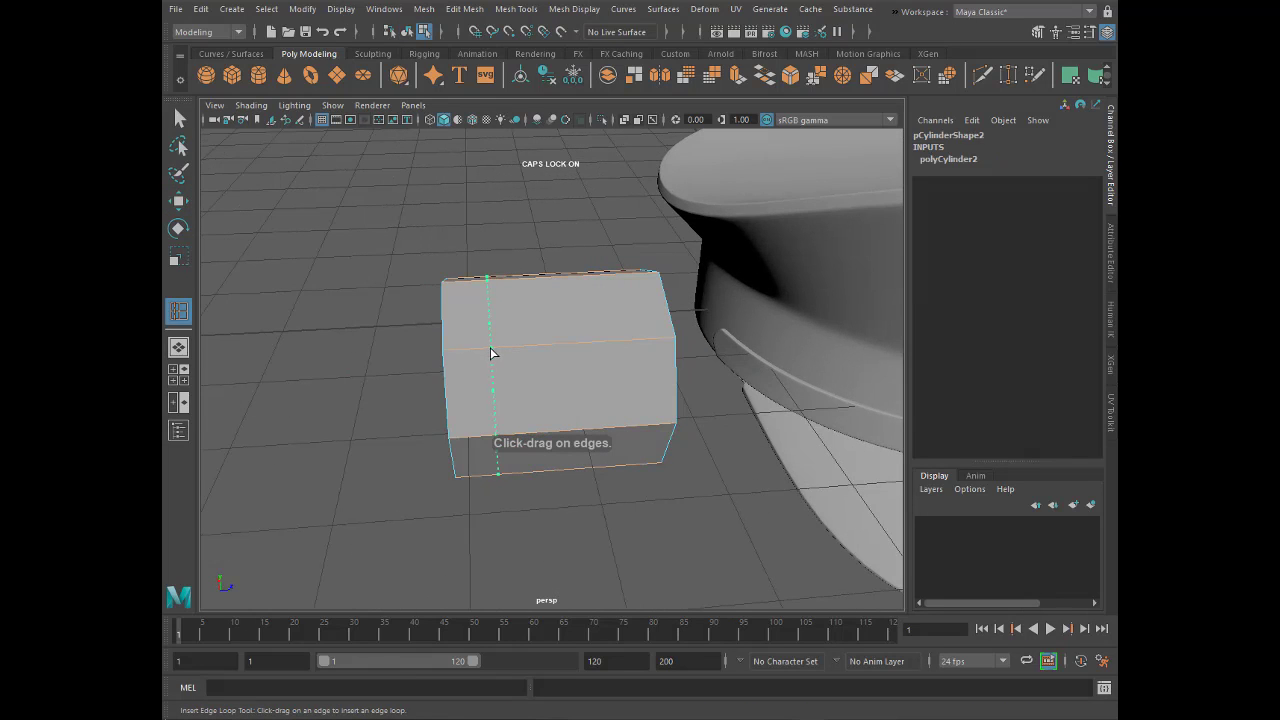
pyautogui.click(478, 354)
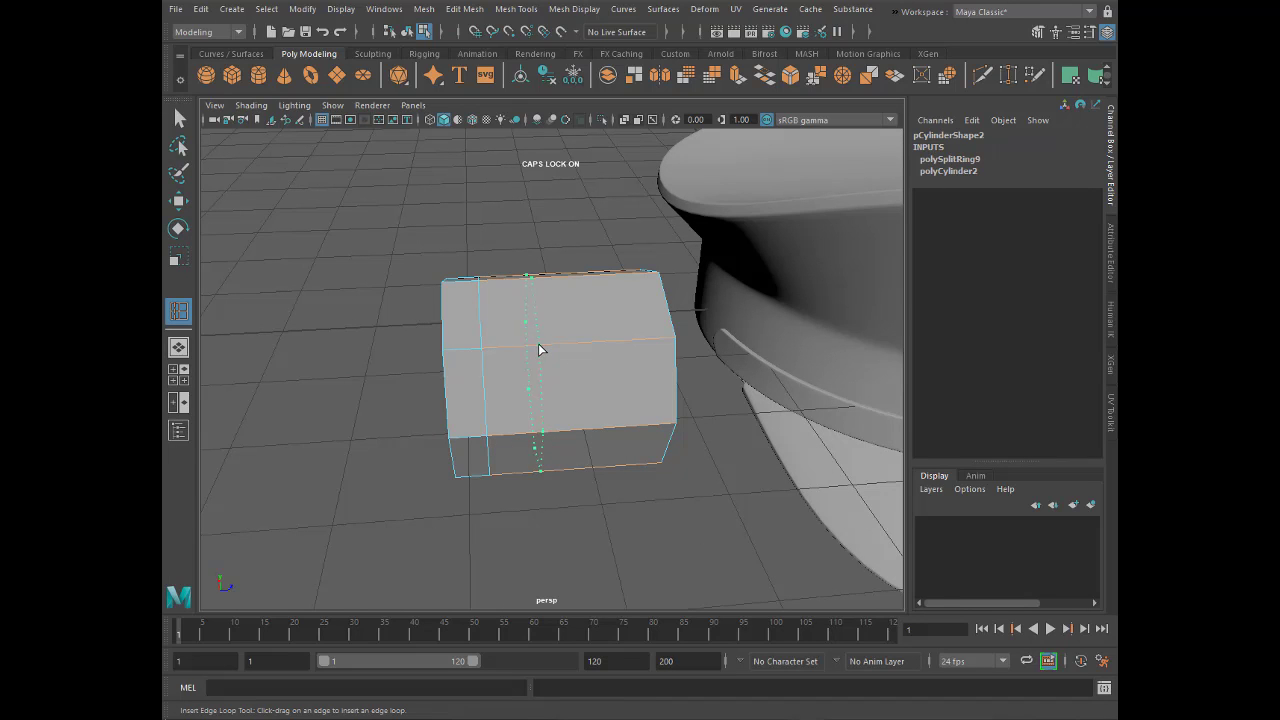
pyautogui.click(538, 349)
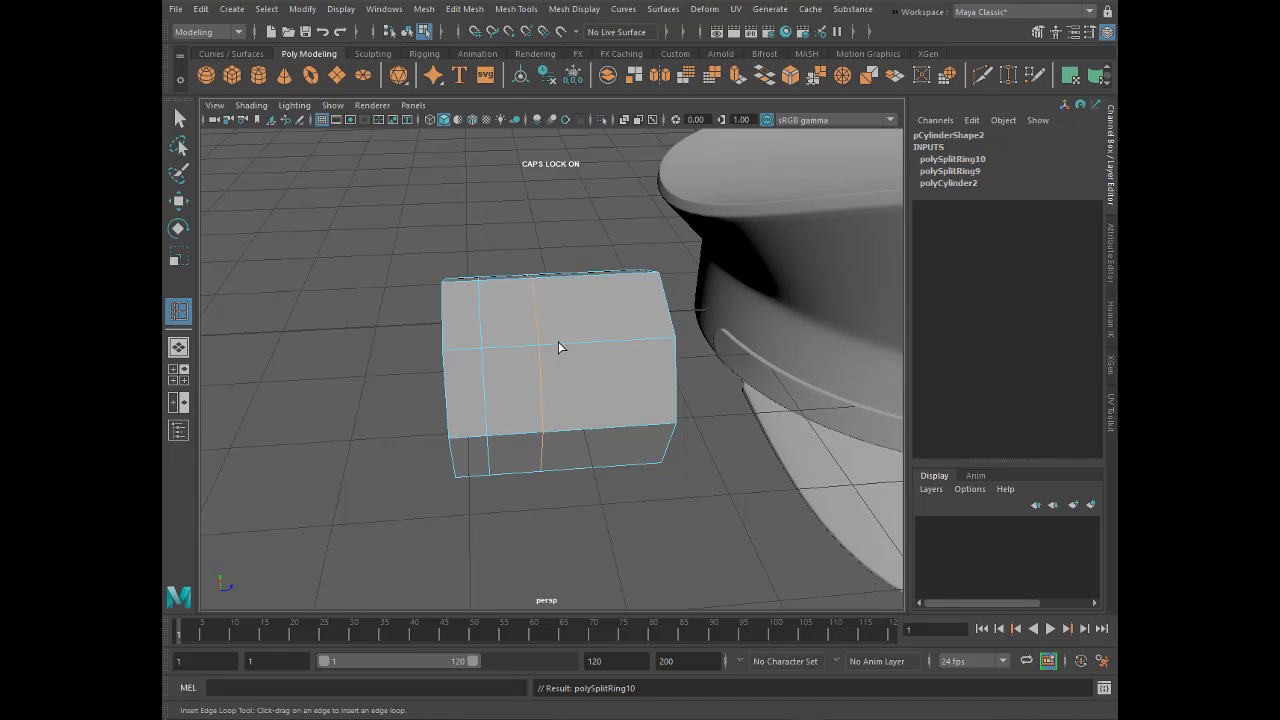
pyautogui.click(178, 118)
# - Select the right section's faces and scale them down into a narrow stem
pyautogui.keyDown('alt'); pyautogui.moveTo(560, 350); pyautogui.dragTo(608, 351); pyautogui.keyUp('alt')
pyautogui.moveTo(592, 300); pyautogui.dragTo(592, 346, button='right')
pyautogui.keyDown('alt'); pyautogui.moveTo(597, 362); pyautogui.dragTo(599, 308); pyautogui.keyUp('alt')
pyautogui.moveTo(670, 506); pyautogui.dragTo(620, 480)
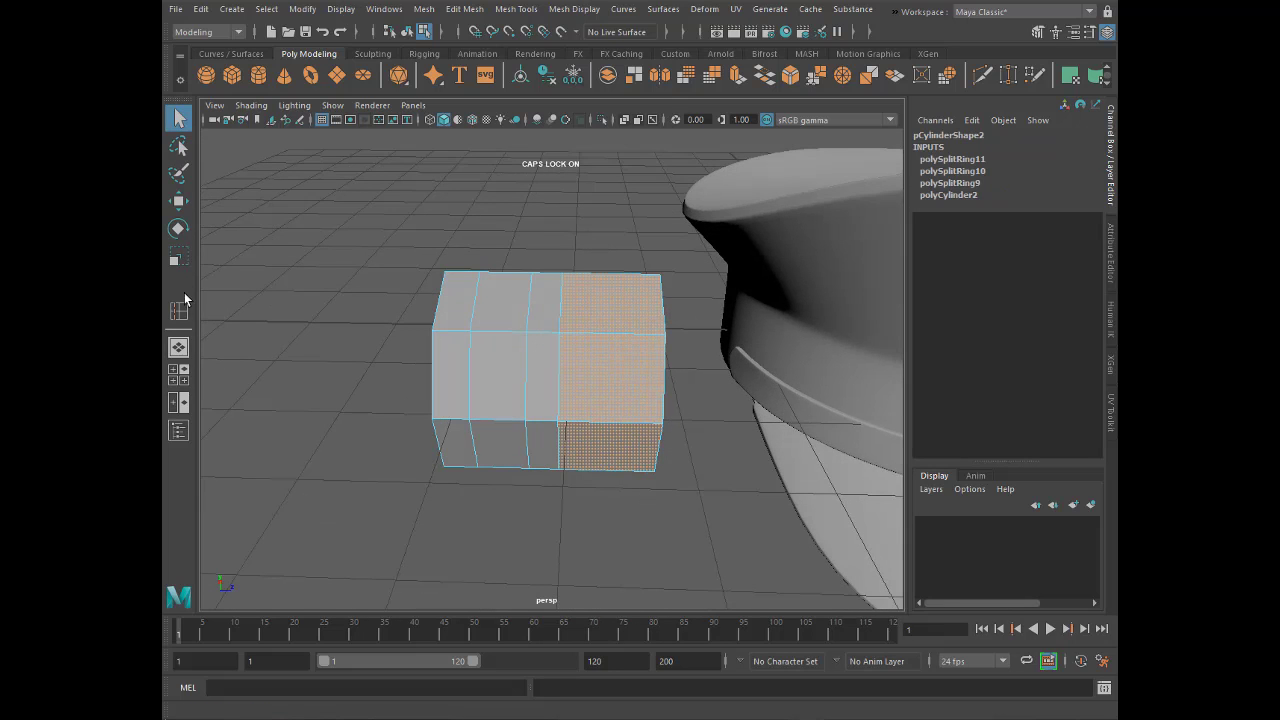
pyautogui.click(178, 257)
pyautogui.moveTo(602, 370)
pyautogui.mouseDown()
pyautogui.moveTo(524, 378)
pyautogui.moveTo(535, 375)
pyautogui.mouseUp()
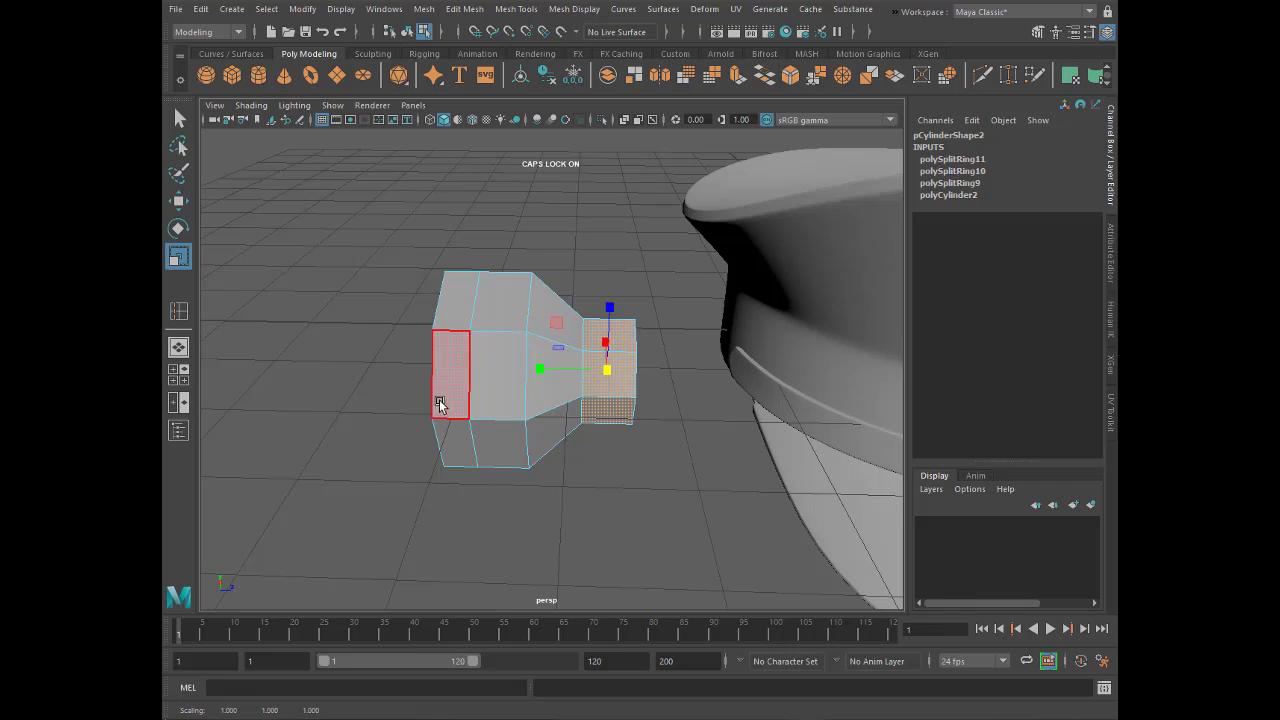
# - Scale up the left end face to widen the head
pyautogui.moveTo(439, 404)
pyautogui.keyDown('alt'); pyautogui.mouseDown()
pyautogui.moveTo(452, 360)
pyautogui.moveTo(443, 394)
pyautogui.moveTo(470, 378)
pyautogui.mouseUp(); pyautogui.keyUp('alt')
pyautogui.rightClick(457, 357)
pyautogui.click(455, 360)
pyautogui.keyDown('alt'); pyautogui.moveTo(514, 443); pyautogui.dragTo(372, 249); pyautogui.keyUp('alt')
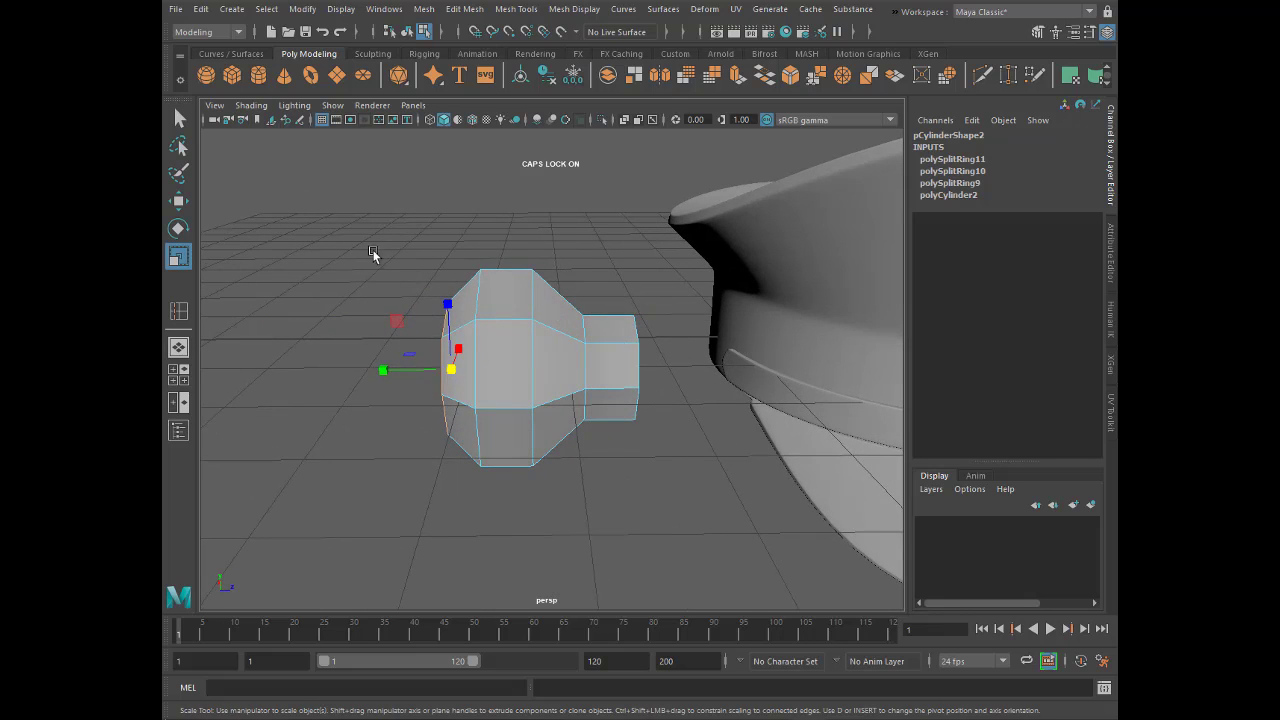
# - Flatten the button head by scaling its faces along one axis
pyautogui.moveTo(449, 369); pyautogui.dragTo(470, 375)
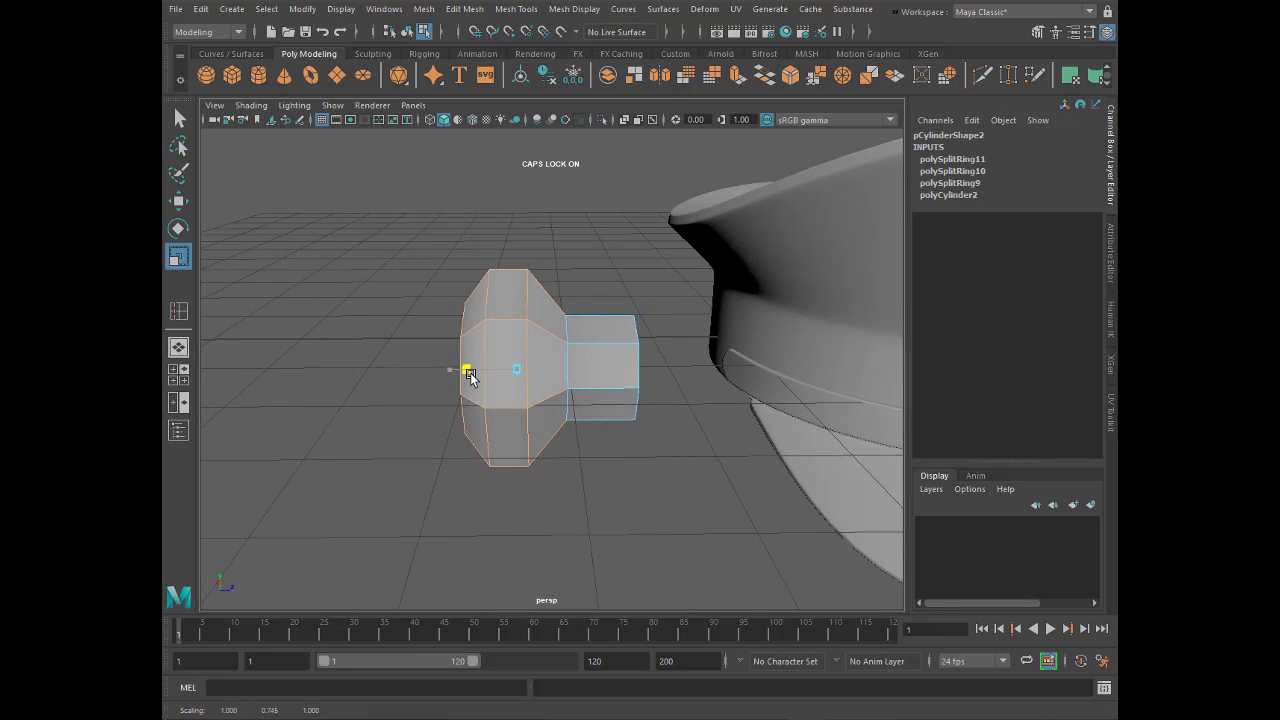
pyautogui.moveTo(454, 423)
pyautogui.keyDown('alt'); pyautogui.mouseDown()
pyautogui.moveTo(466, 443)
pyautogui.moveTo(489, 400)
pyautogui.moveTo(333, 236)
pyautogui.mouseUp(); pyautogui.keyUp('alt')
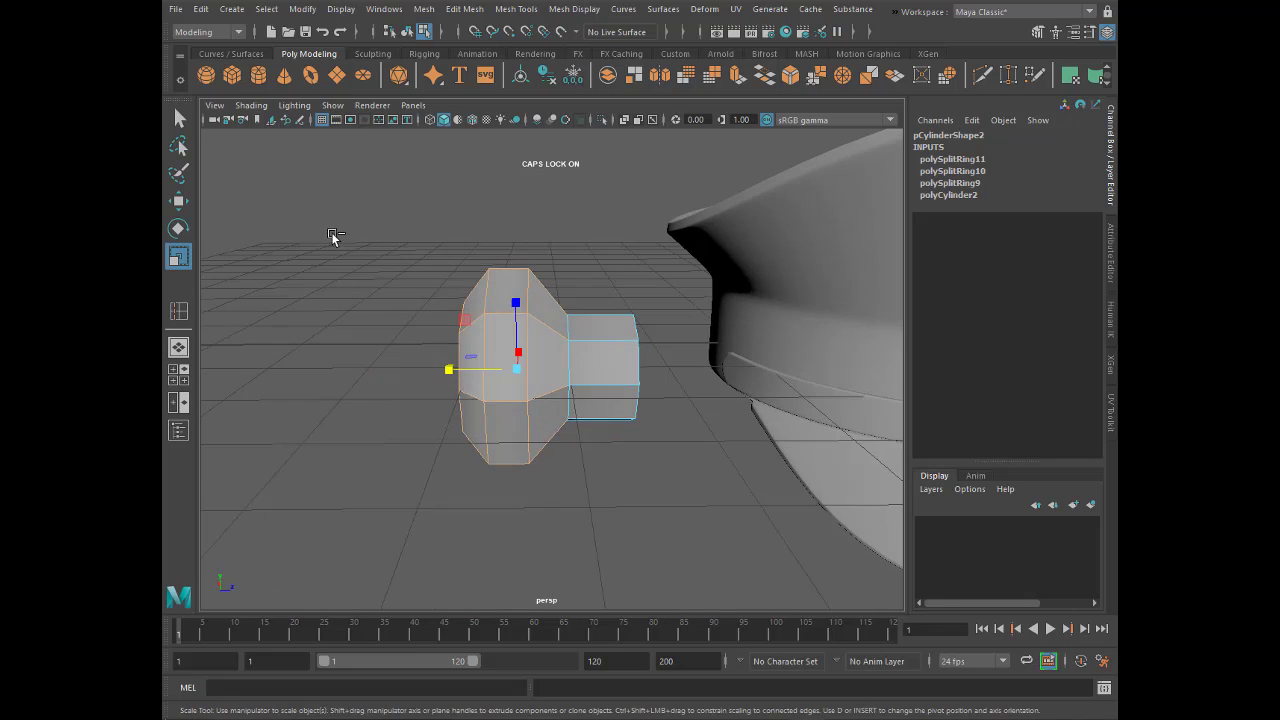
pyautogui.moveTo(461, 486)
pyautogui.keyDown('alt'); pyautogui.mouseDown()
pyautogui.moveTo(580, 463)
pyautogui.moveTo(397, 477)
pyautogui.mouseUp(); pyautogui.keyUp('alt')
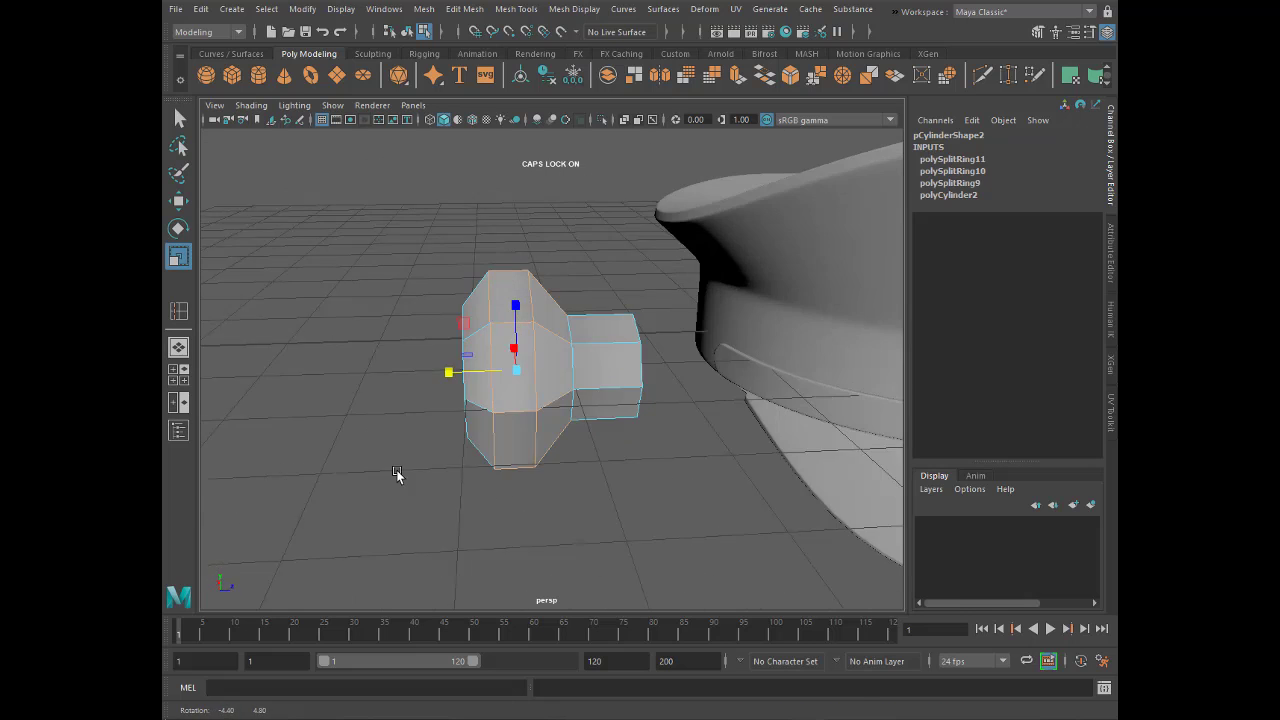
pyautogui.hotkey('ctrl', 'z')
# - In the side view, move the stem's end faces left to lengthen the stem
pyautogui.press('space')
pyautogui.press('space')
pyautogui.scroll(3, 746, 412)
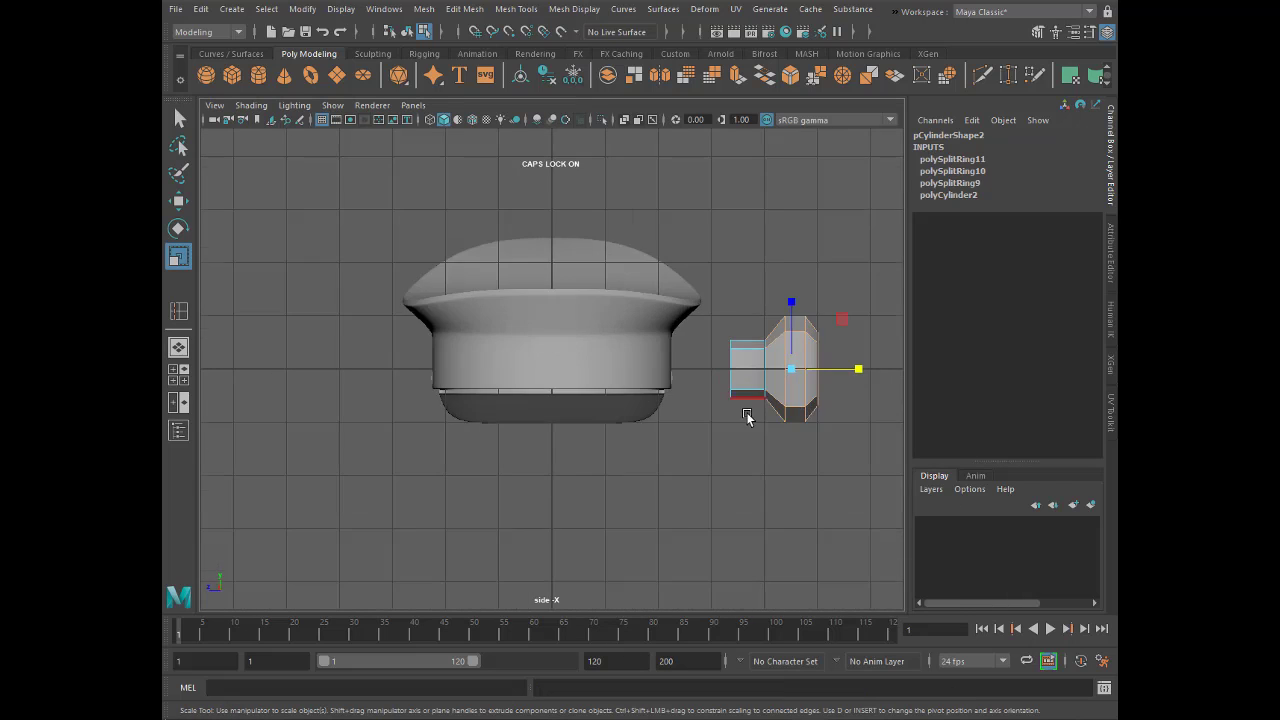
pyautogui.scroll(-2, 852, 387)
pyautogui.press('f')
pyautogui.scroll(-3, 579, 310)
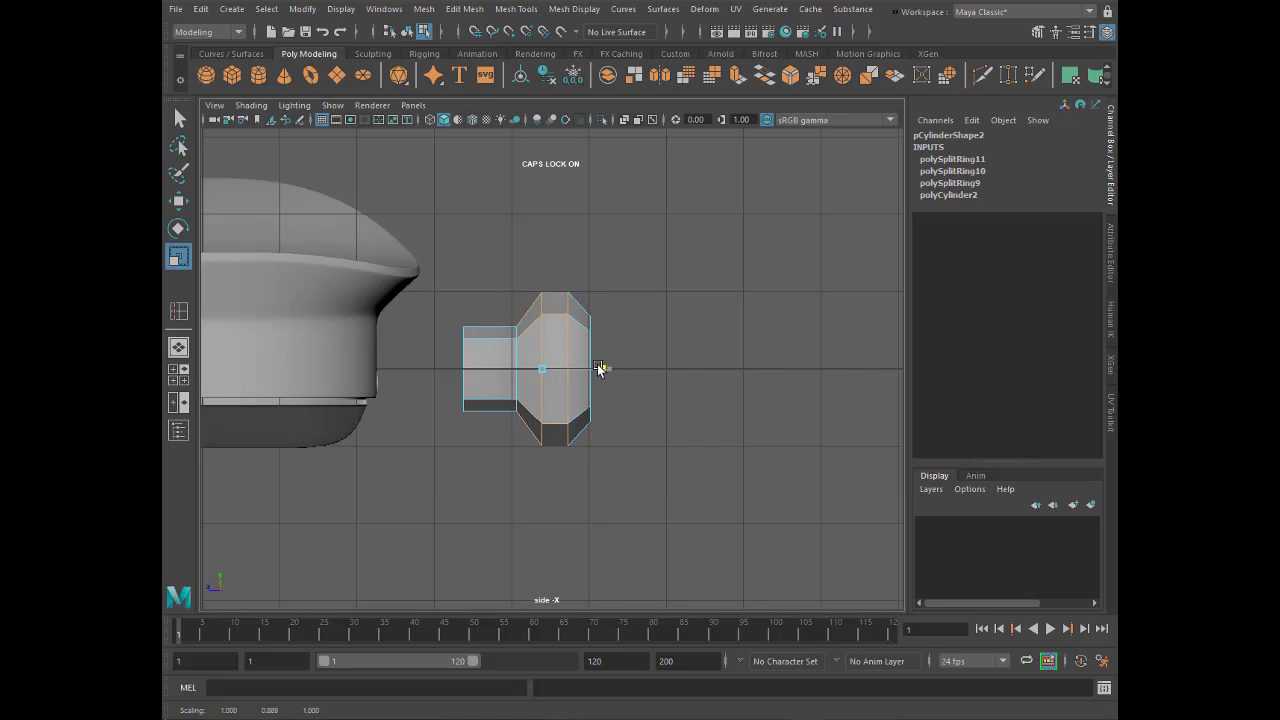
pyautogui.press('w')
pyautogui.moveTo(594, 364); pyautogui.dragTo(605, 369)
pyautogui.click(484, 368)
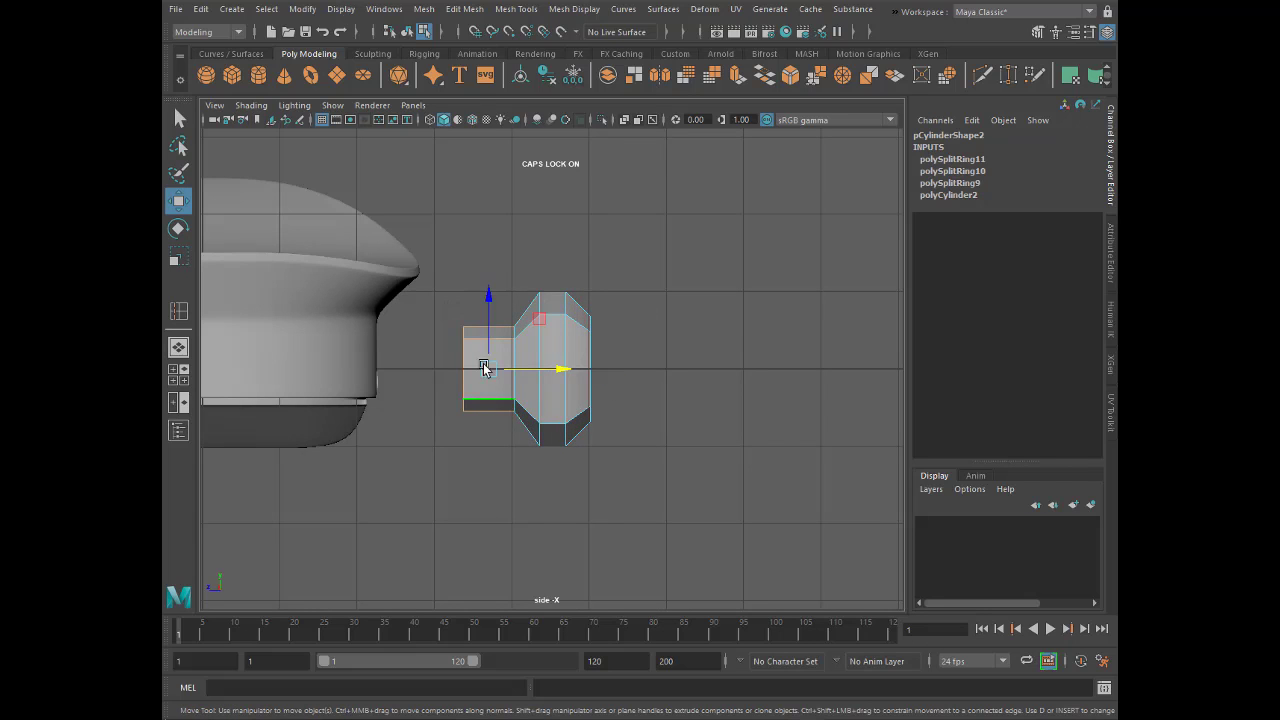
pyautogui.moveTo(490, 337); pyautogui.dragTo(500, 363)
pyautogui.hotkey('ctrl', 'z')
pyautogui.moveTo(495, 418); pyautogui.dragTo(477, 295)
pyautogui.moveTo(542, 370); pyautogui.dragTo(481, 370)
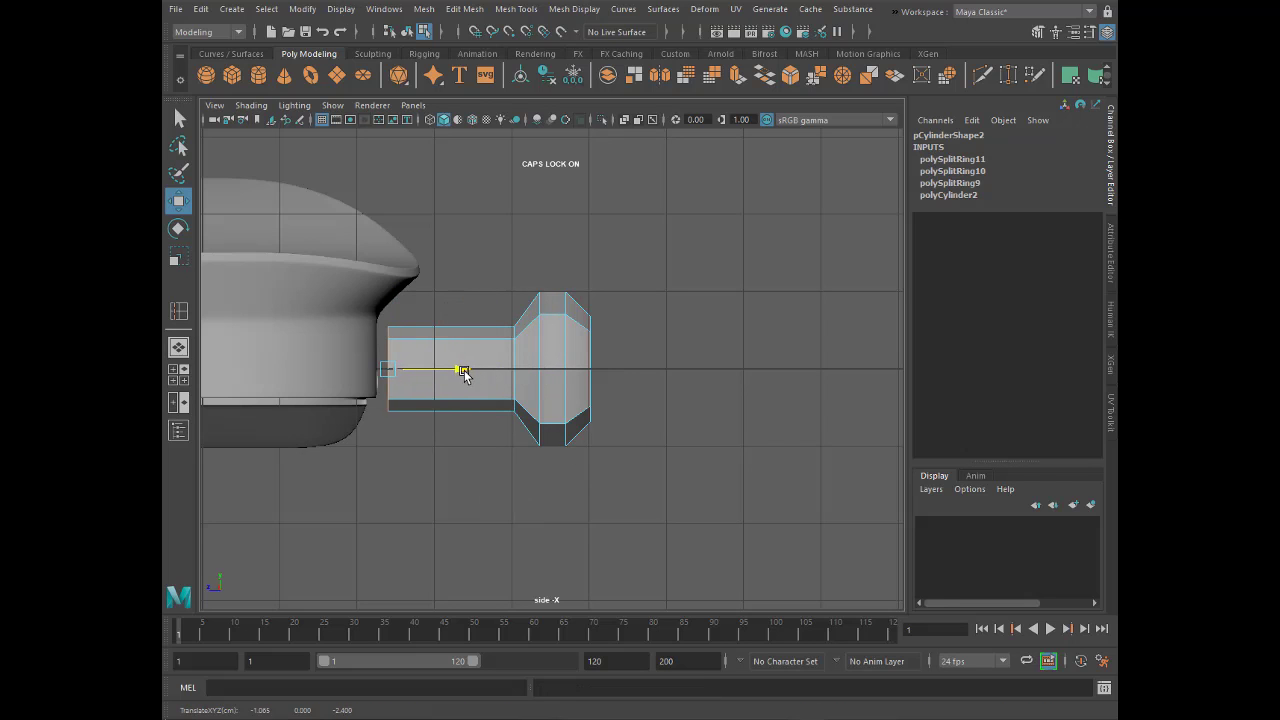
pyautogui.moveTo(526, 348); pyautogui.dragTo(586, 297, button='right')
pyautogui.press('space')
pyautogui.press('space')
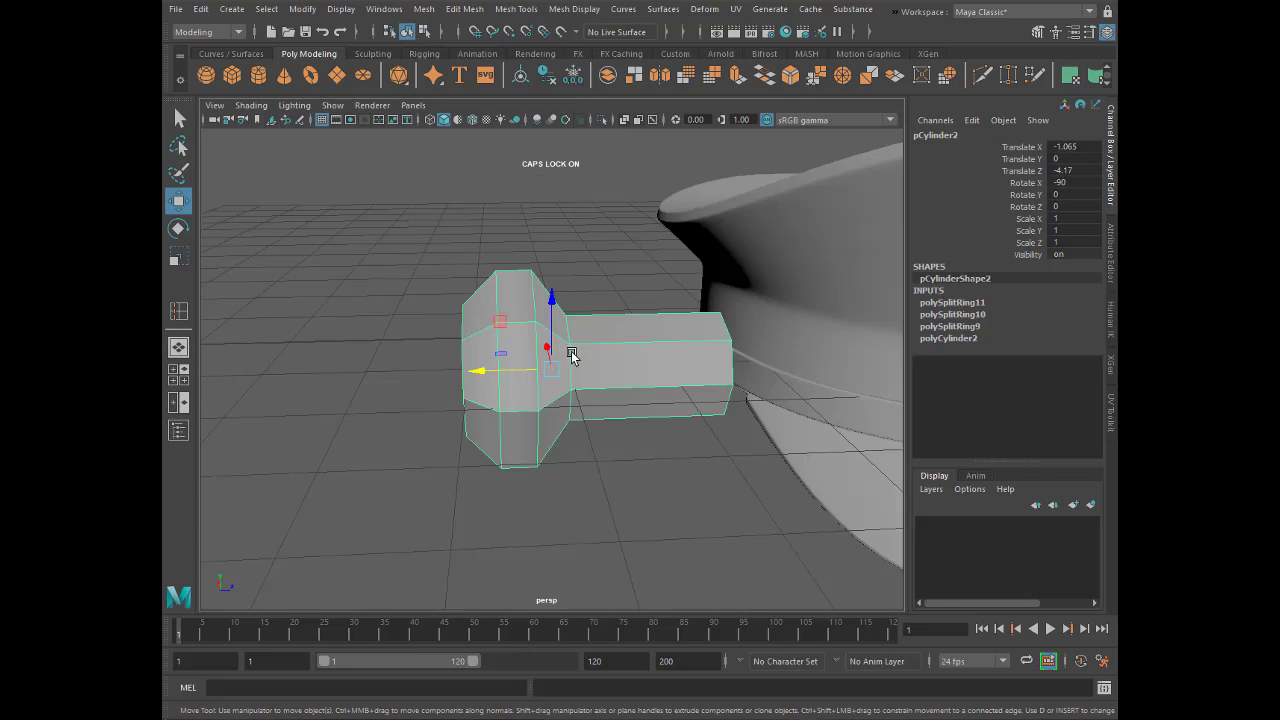
# - Select the button head's edges and bevel them with fraction 0.456
pyautogui.press('3')
pyautogui.moveTo(637, 358)
pyautogui.keyDown('alt'); pyautogui.mouseDown()
pyautogui.moveTo(609, 334)
pyautogui.moveTo(569, 366)
pyautogui.mouseUp(); pyautogui.keyUp('alt')
pyautogui.press('1')
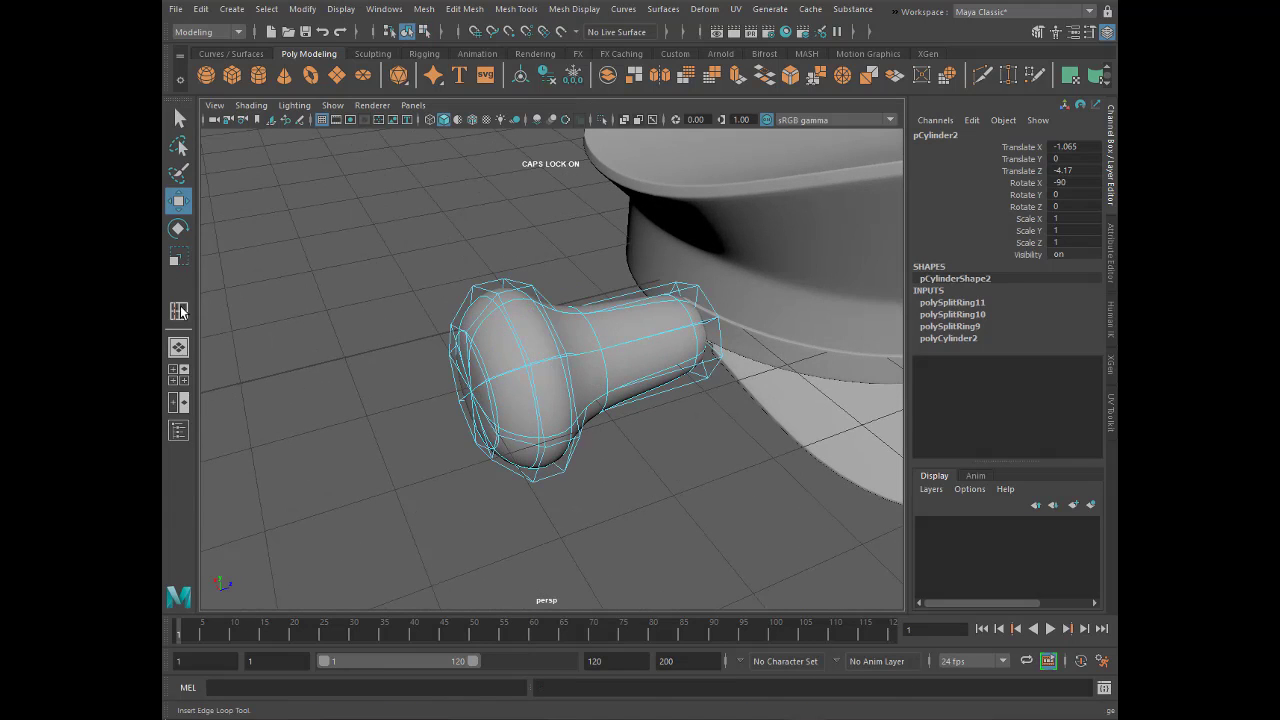
pyautogui.moveTo(530, 350)
pyautogui.keyDown('shift'); pyautogui.mouseDown(button='right')
pyautogui.moveTo(513, 338)
pyautogui.moveTo(598, 297)
pyautogui.mouseUp(button='right'); pyautogui.keyUp('shift')
pyautogui.keyDown('alt'); pyautogui.moveTo(598, 297); pyautogui.dragTo(535, 344); pyautogui.keyUp('alt')
pyautogui.moveTo(535, 344); pyautogui.dragTo(531, 280, button='right')
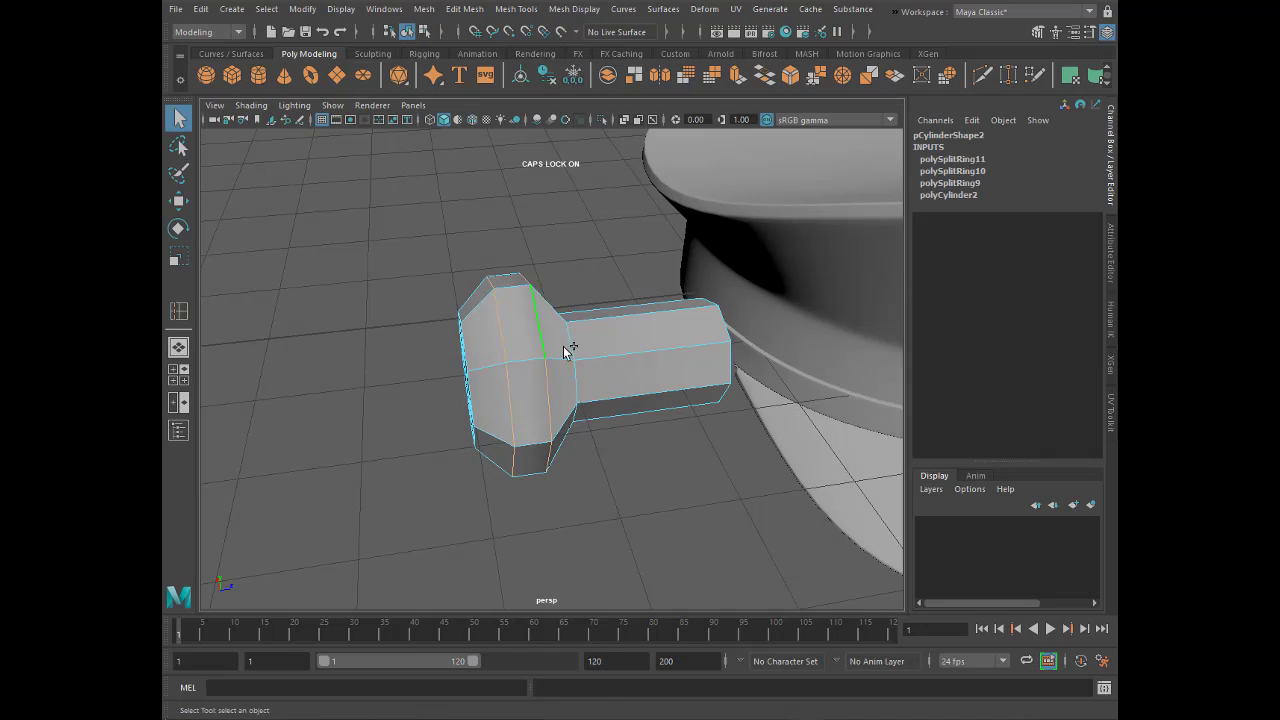
pyautogui.moveTo(484, 360)
pyautogui.keyDown('alt'); pyautogui.mouseDown()
pyautogui.moveTo(555, 342)
pyautogui.moveTo(543, 360)
pyautogui.moveTo(725, 360)
pyautogui.mouseUp(); pyautogui.keyUp('alt')
pyautogui.keyDown('alt'); pyautogui.moveTo(679, 404); pyautogui.dragTo(520, 322); pyautogui.keyUp('alt')
pyautogui.keyDown('shift'); pyautogui.moveTo(514, 321); pyautogui.dragTo(572, 321, button='right'); pyautogui.keyUp('shift')
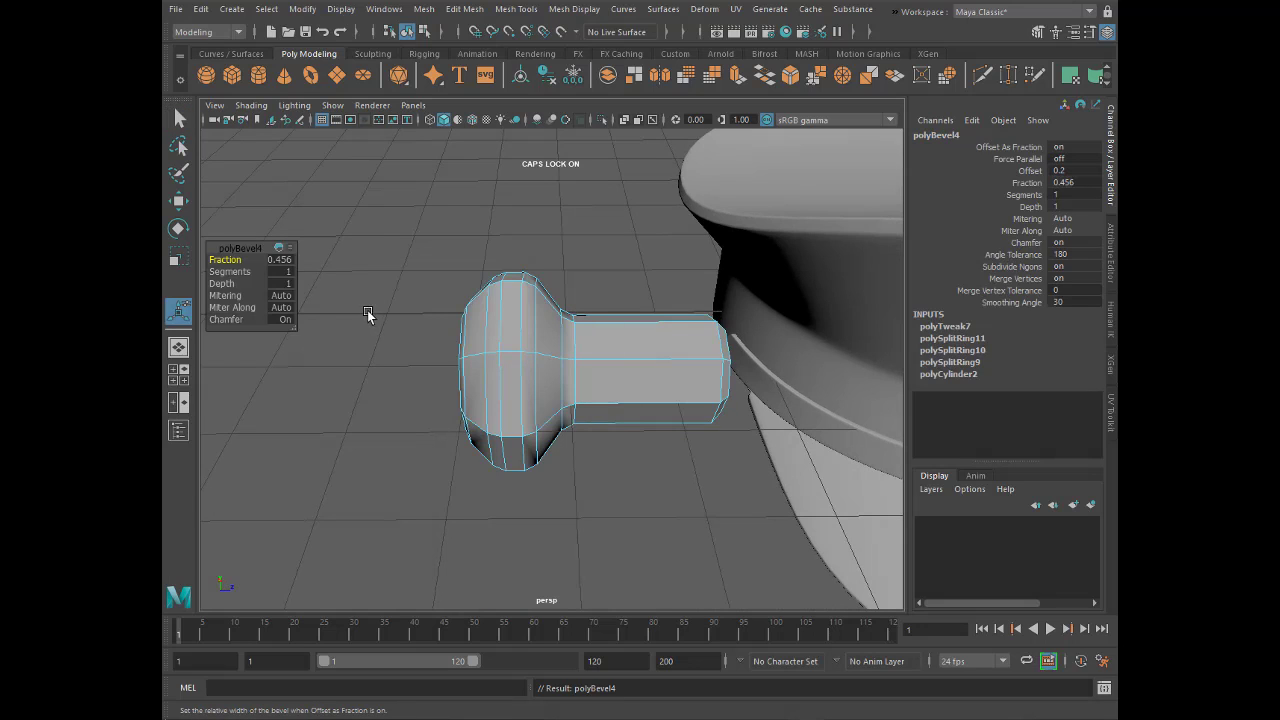
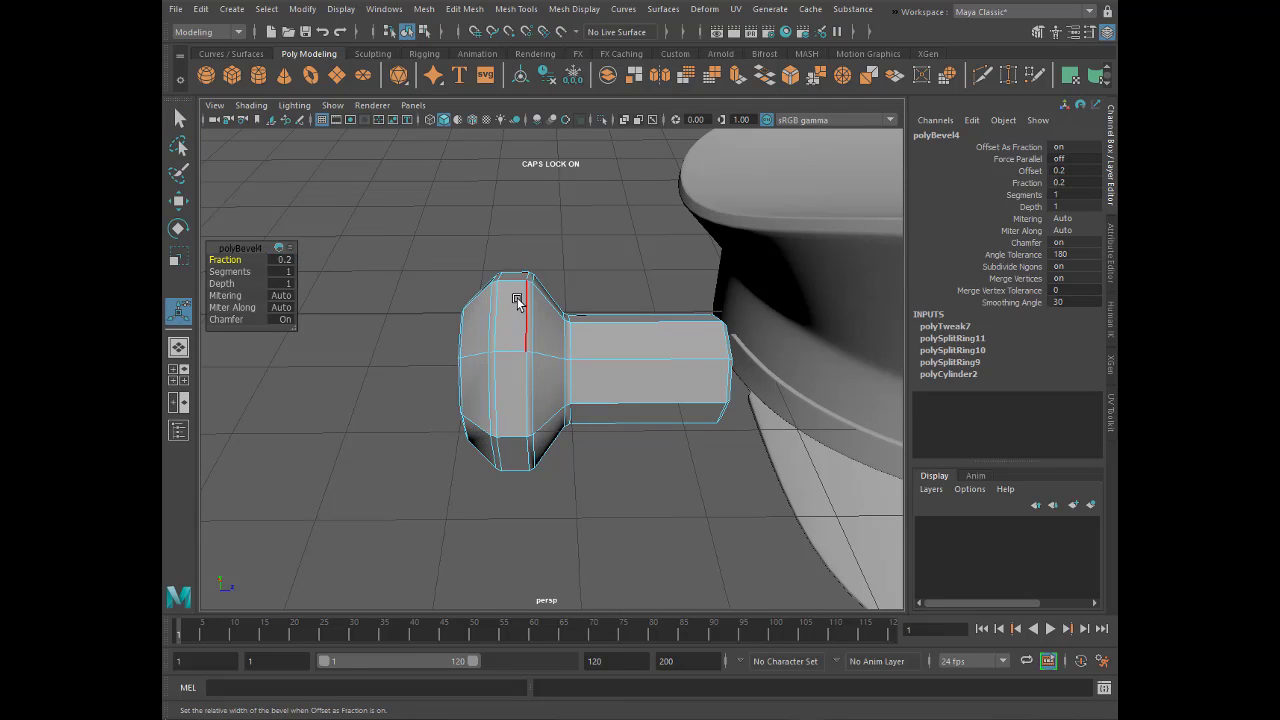
# - Extrude the knob's flat end face and push it inward to form an inset
pyautogui.moveTo(517, 294); pyautogui.dragTo(574, 274, button='right')
pyautogui.click(574, 274)
pyautogui.moveTo(552, 295)
pyautogui.keyDown('alt'); pyautogui.mouseDown()
pyautogui.moveTo(714, 306)
pyautogui.moveTo(518, 378)
pyautogui.moveTo(500, 366)
pyautogui.mouseUp(); pyautogui.keyUp('alt')
pyautogui.click(518, 378)
pyautogui.moveTo(500, 366); pyautogui.dragTo(500, 410, button='right')
pyautogui.click(528, 366)
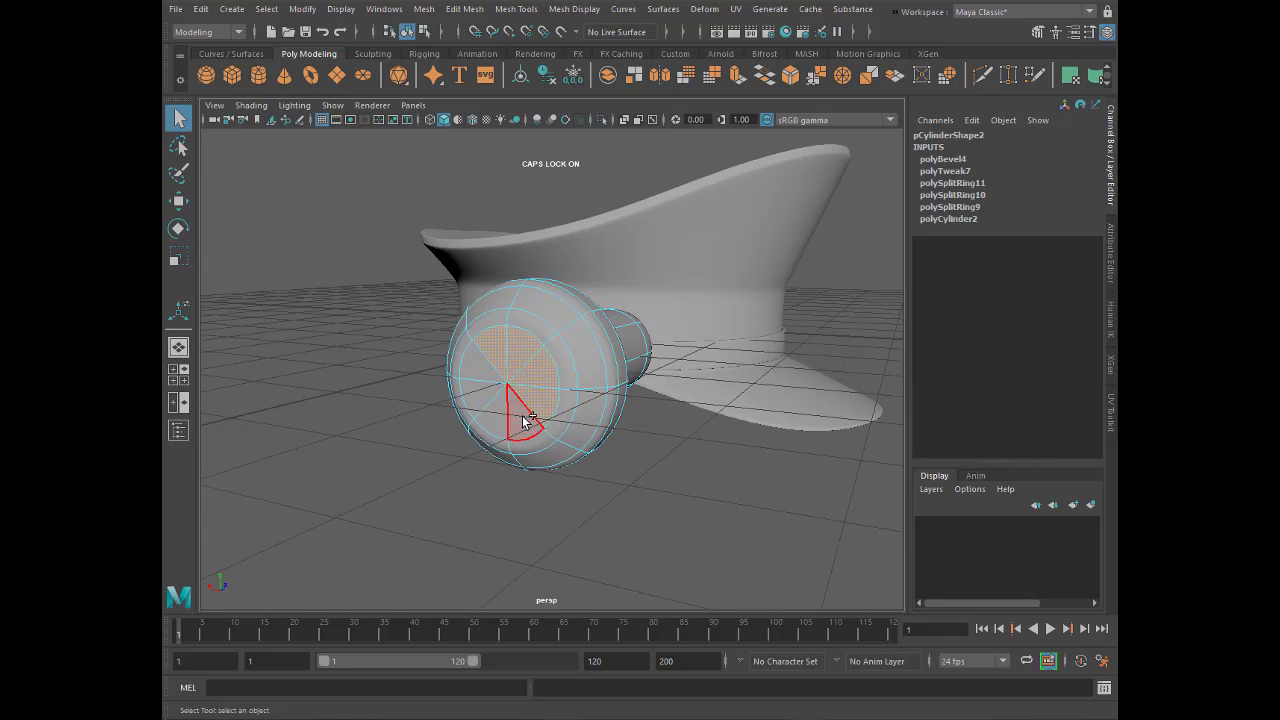
pyautogui.press('1')
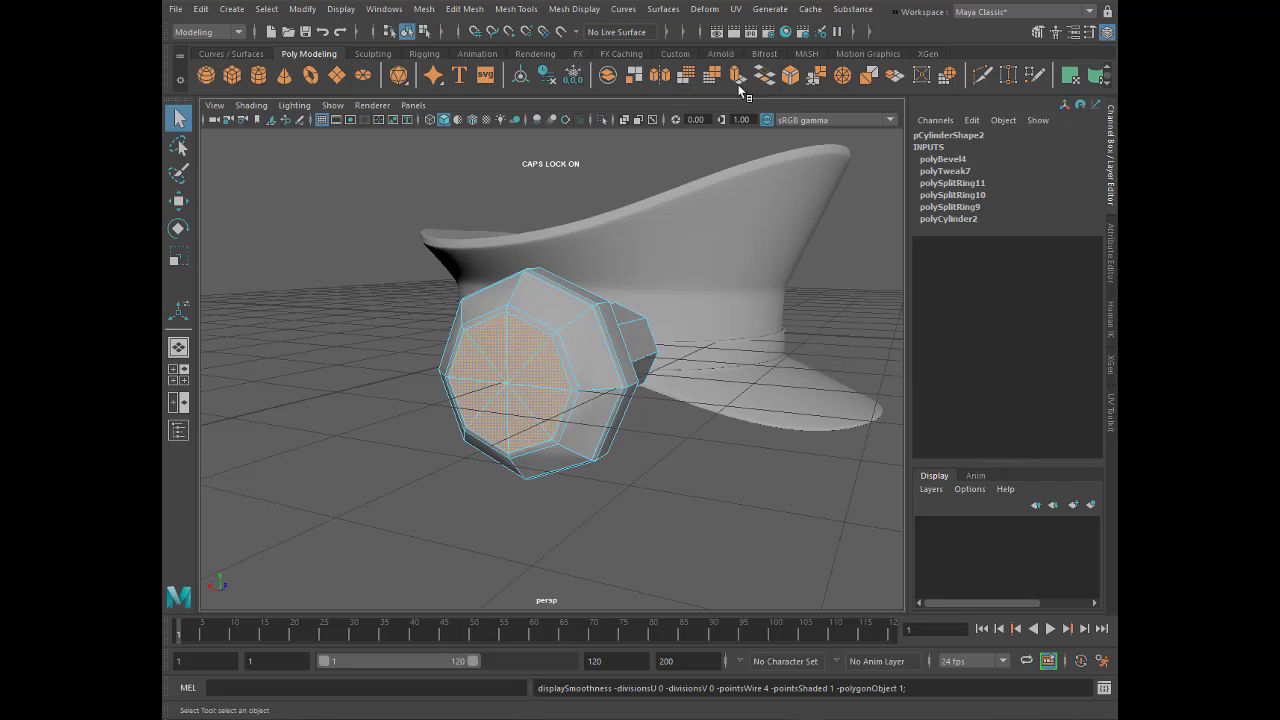
pyautogui.click(739, 86)
pyautogui.moveTo(529, 423)
pyautogui.keyDown('alt'); pyautogui.mouseDown()
pyautogui.moveTo(429, 434)
pyautogui.moveTo(462, 428)
pyautogui.mouseUp(); pyautogui.keyUp('alt')
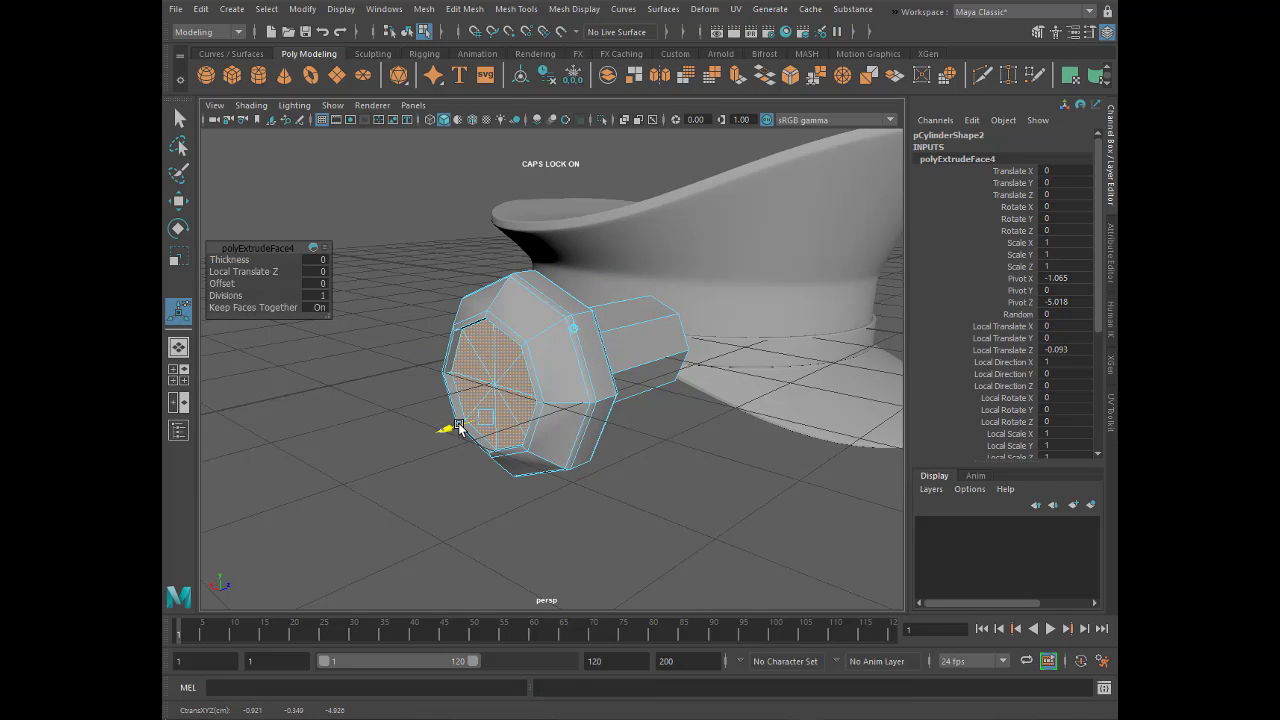
# - Preview the inset knob smoothed and check it from the side
pyautogui.moveTo(470, 300); pyautogui.dragTo(403, 309, button='right')
pyautogui.keyDown('alt'); pyautogui.moveTo(403, 309); pyautogui.dragTo(518, 298); pyautogui.keyUp('alt')
pyautogui.click(518, 298)
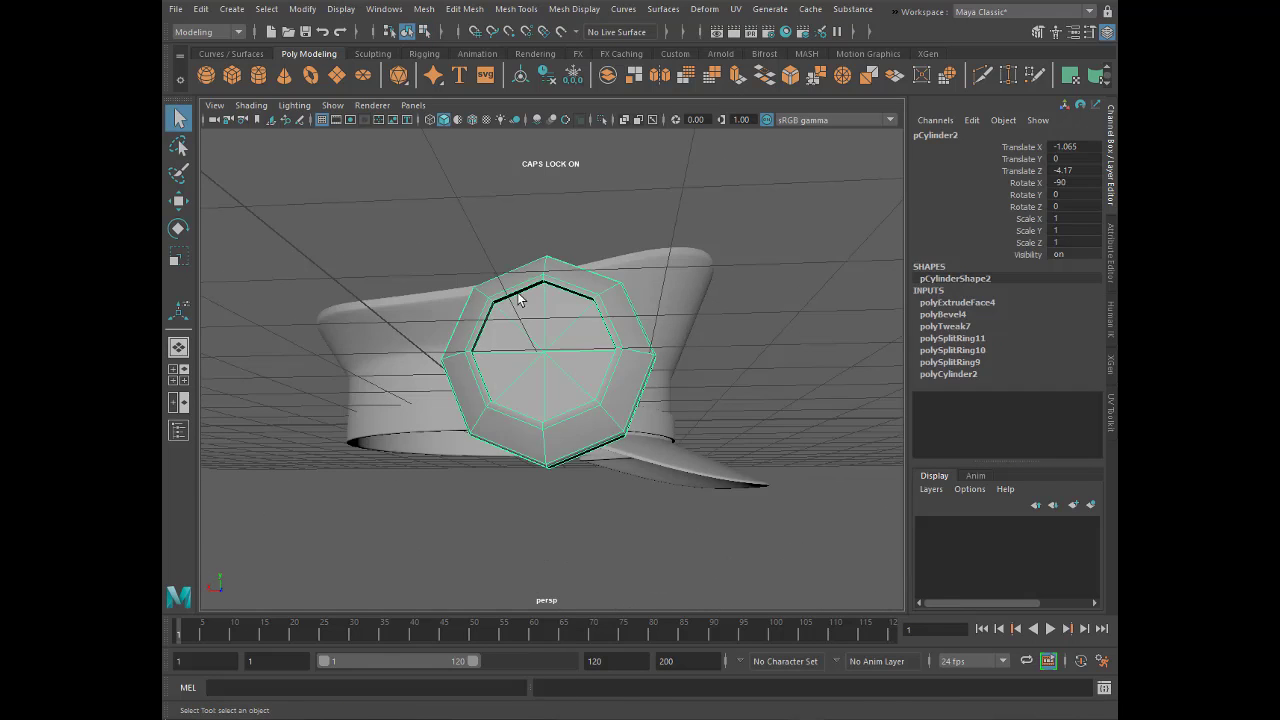
pyautogui.press('3')
pyautogui.keyDown('alt'); pyautogui.moveTo(500, 357); pyautogui.dragTo(371, 380); pyautogui.keyUp('alt')
pyautogui.click(371, 380)
pyautogui.keyDown('alt'); pyautogui.moveTo(491, 374); pyautogui.dragTo(460, 347); pyautogui.keyUp('alt')
pyautogui.click(460, 347)
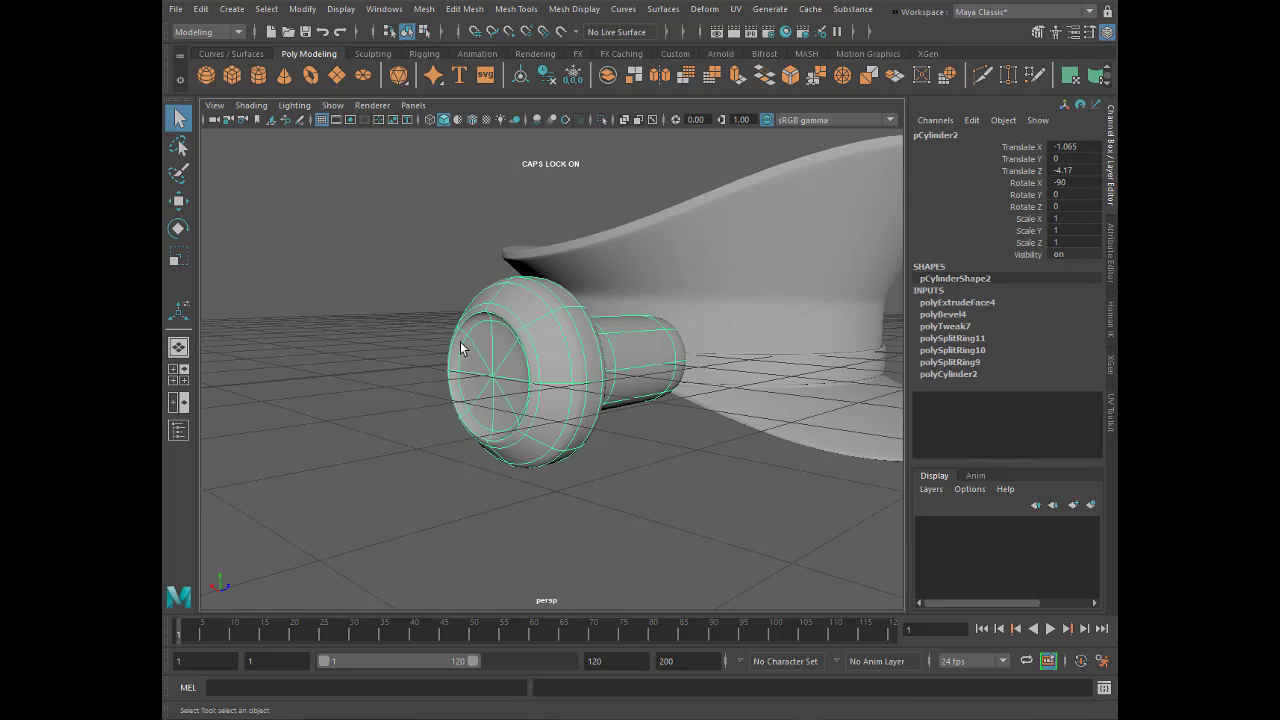
# - Bevel the rim edges around the inset face at fraction 0.2 and preview it smoothed
pyautogui.moveTo(460, 347); pyautogui.dragTo(459, 278, button='right')
pyautogui.press('1')
pyautogui.moveTo(461, 347)
pyautogui.keyDown('alt'); pyautogui.mouseDown()
pyautogui.moveTo(539, 355)
pyautogui.moveTo(486, 334)
pyautogui.mouseUp(); pyautogui.keyUp('alt')
pyautogui.keyDown('shift'); pyautogui.moveTo(486, 334); pyautogui.dragTo(560, 329, button='right'); pyautogui.keyUp('shift')
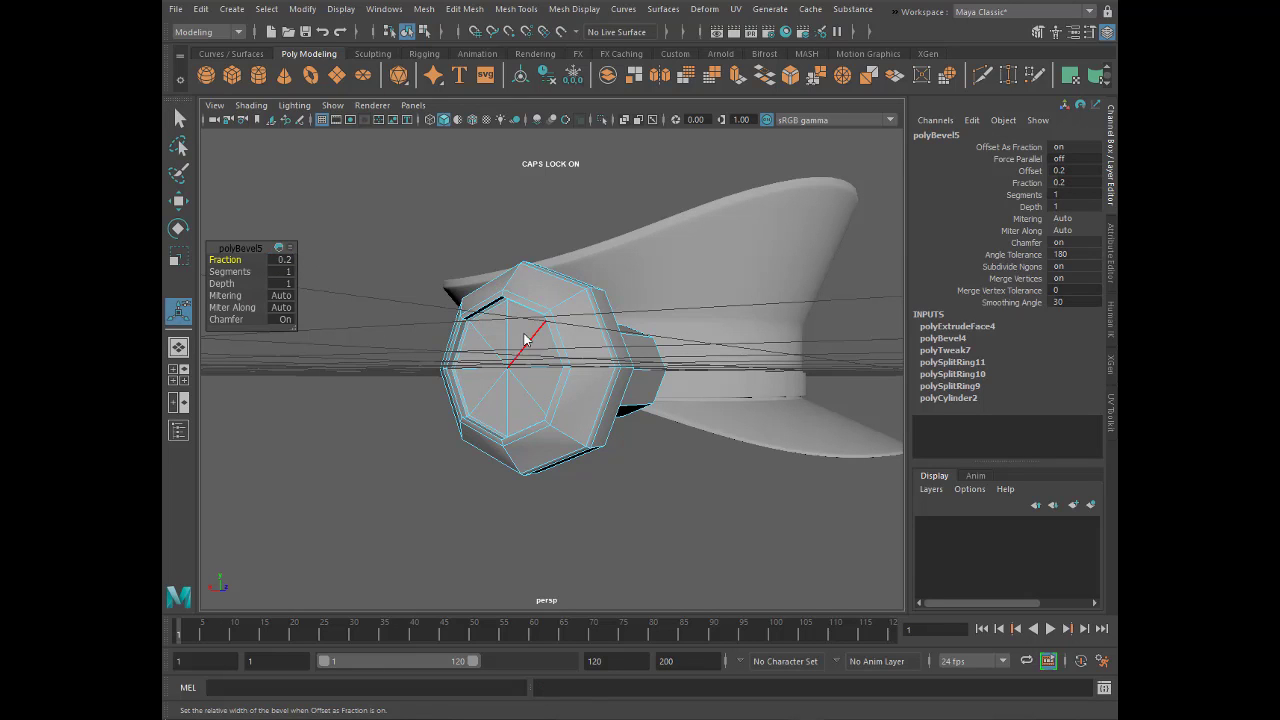
pyautogui.press('3')
pyautogui.click(384, 361)
pyautogui.keyDown('alt'); pyautogui.moveTo(520, 440); pyautogui.dragTo(471, 463); pyautogui.keyUp('alt')
pyautogui.click(466, 408)
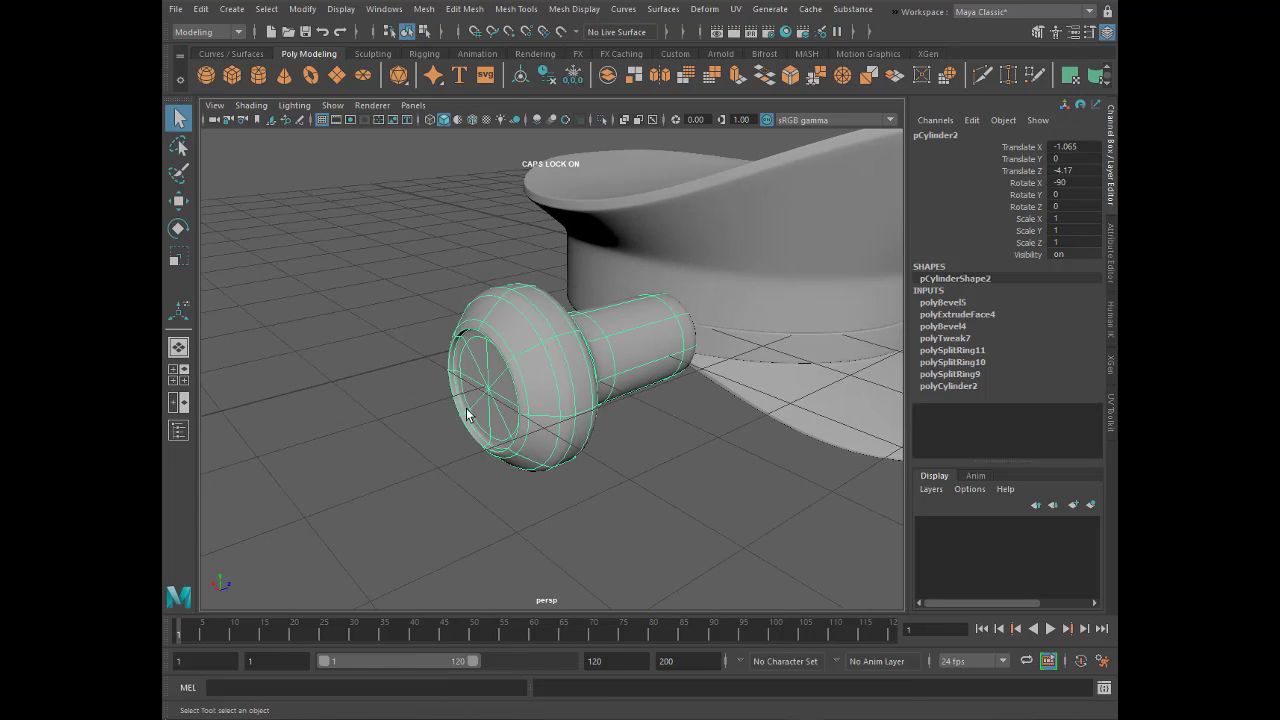
pyautogui.moveTo(466, 408)
pyautogui.keyDown('alt'); pyautogui.mouseDown()
pyautogui.moveTo(441, 457)
pyautogui.moveTo(502, 499)
pyautogui.mouseUp(); pyautogui.keyUp('alt')
# - Move the knob farther from the cap to Translate Z -5.331
pyautogui.click(441, 457)
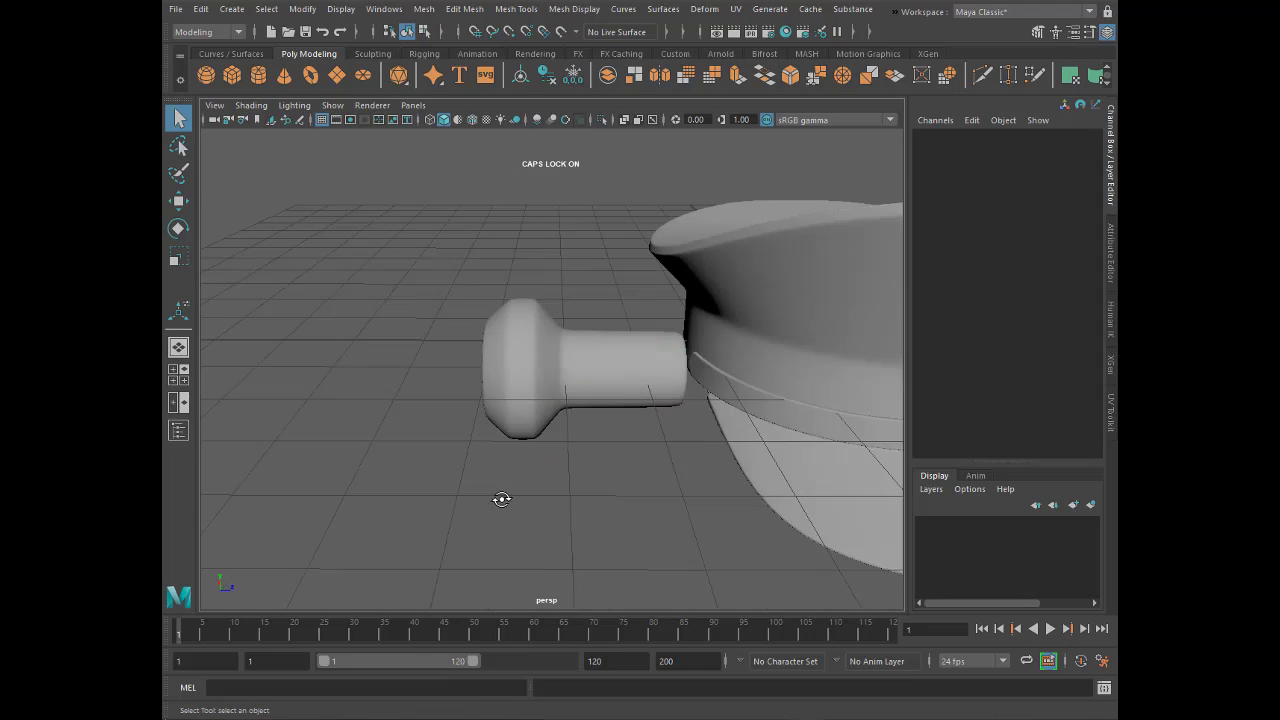
pyautogui.scroll(-3, 502, 499)
pyautogui.click(566, 376)
pyautogui.moveTo(566, 376)
pyautogui.keyDown('alt'); pyautogui.mouseDown()
pyautogui.moveTo(674, 437)
pyautogui.moveTo(620, 410)
pyautogui.mouseUp(); pyautogui.keyUp('alt')
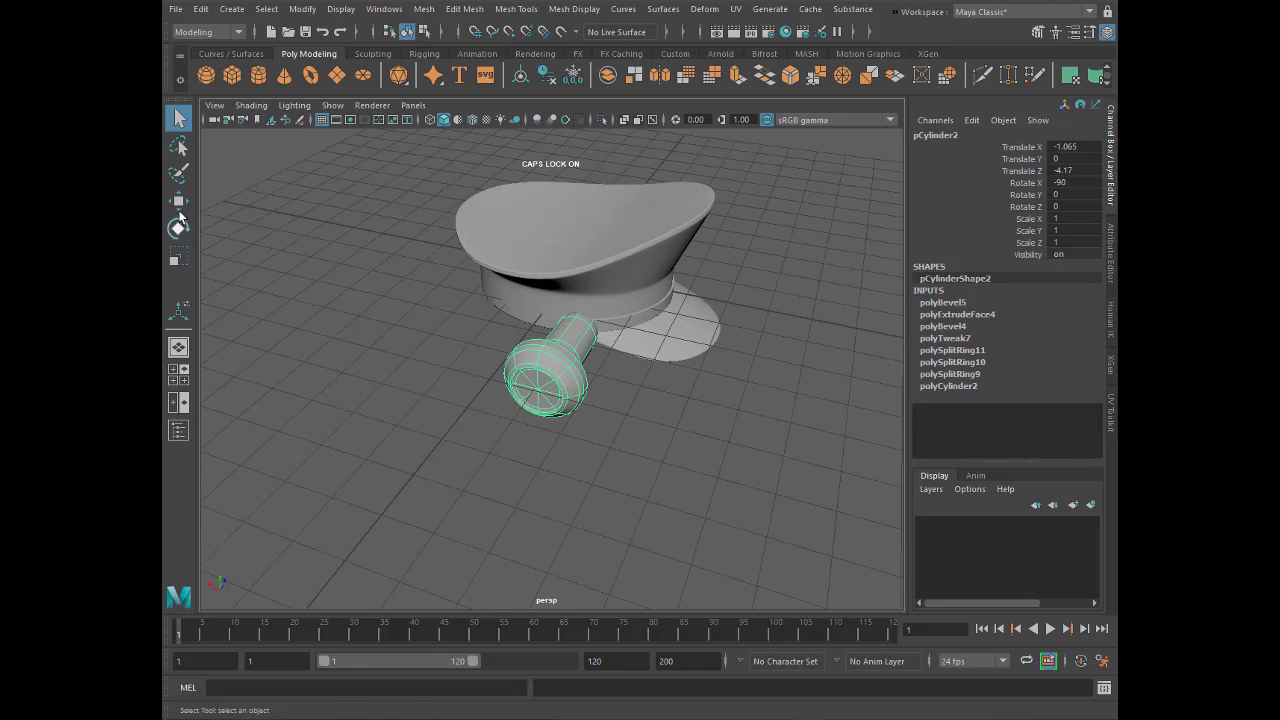
pyautogui.click(178, 205)
pyautogui.moveTo(300, 380)
pyautogui.keyDown('alt'); pyautogui.mouseDown()
pyautogui.moveTo(434, 314)
pyautogui.moveTo(420, 330)
pyautogui.mouseUp(); pyautogui.keyUp('alt')
pyautogui.click(178, 257)
pyautogui.keyDown('alt'); pyautogui.moveTo(191, 336); pyautogui.dragTo(330, 332); pyautogui.keyUp('alt')
pyautogui.press('w')
pyautogui.moveTo(600, 369); pyautogui.dragTo(660, 369)
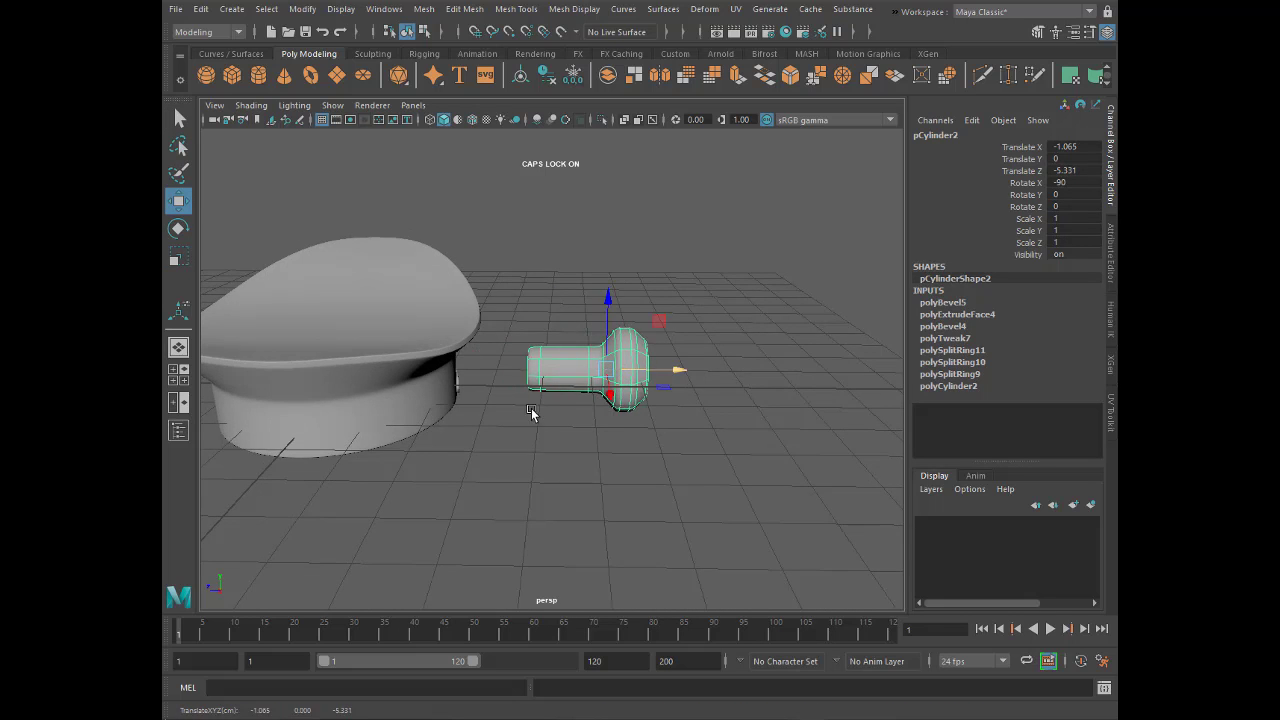
pyautogui.moveTo(531, 417)
pyautogui.keyDown('alt'); pyautogui.mouseDown()
pyautogui.moveTo(594, 394)
pyautogui.moveTo(503, 380)
pyautogui.moveTo(548, 385)
pyautogui.mouseUp(); pyautogui.keyUp('alt')
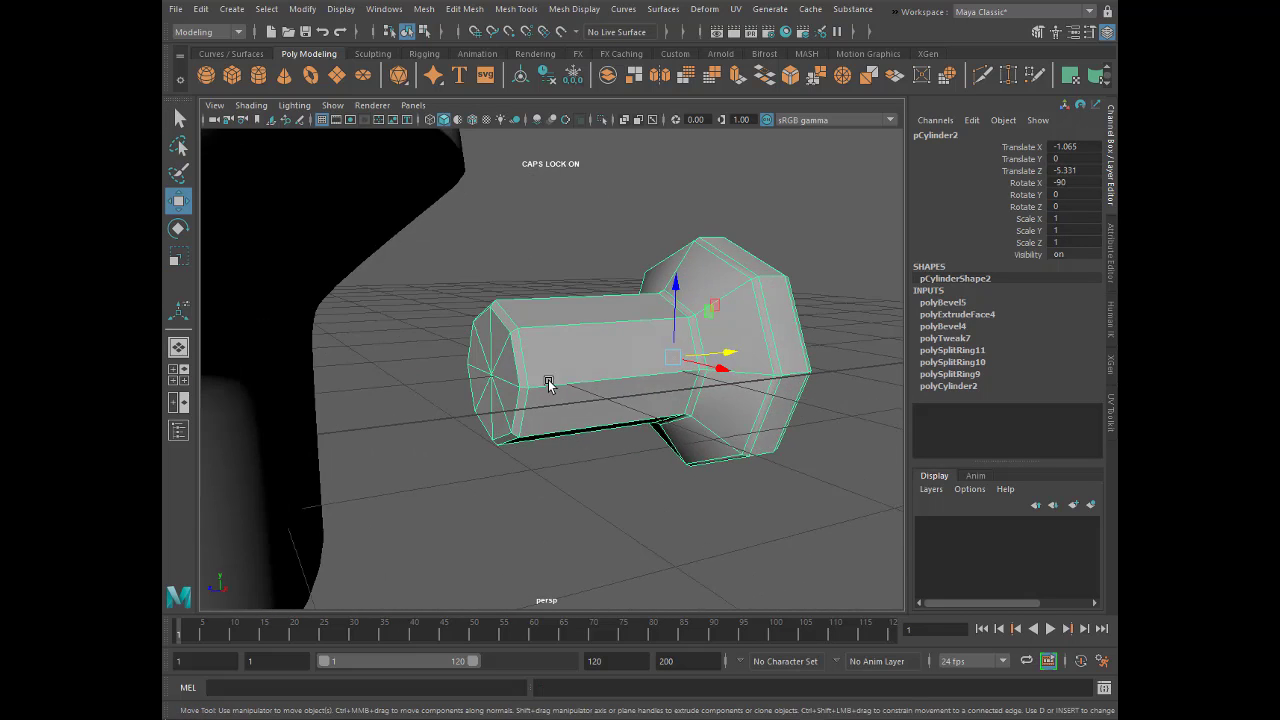
# - Pull the stem's end face slightly inward and preview the knob smoothed
pyautogui.keyDown('ctrl'); pyautogui.click(497, 333); pyautogui.keyUp('ctrl')
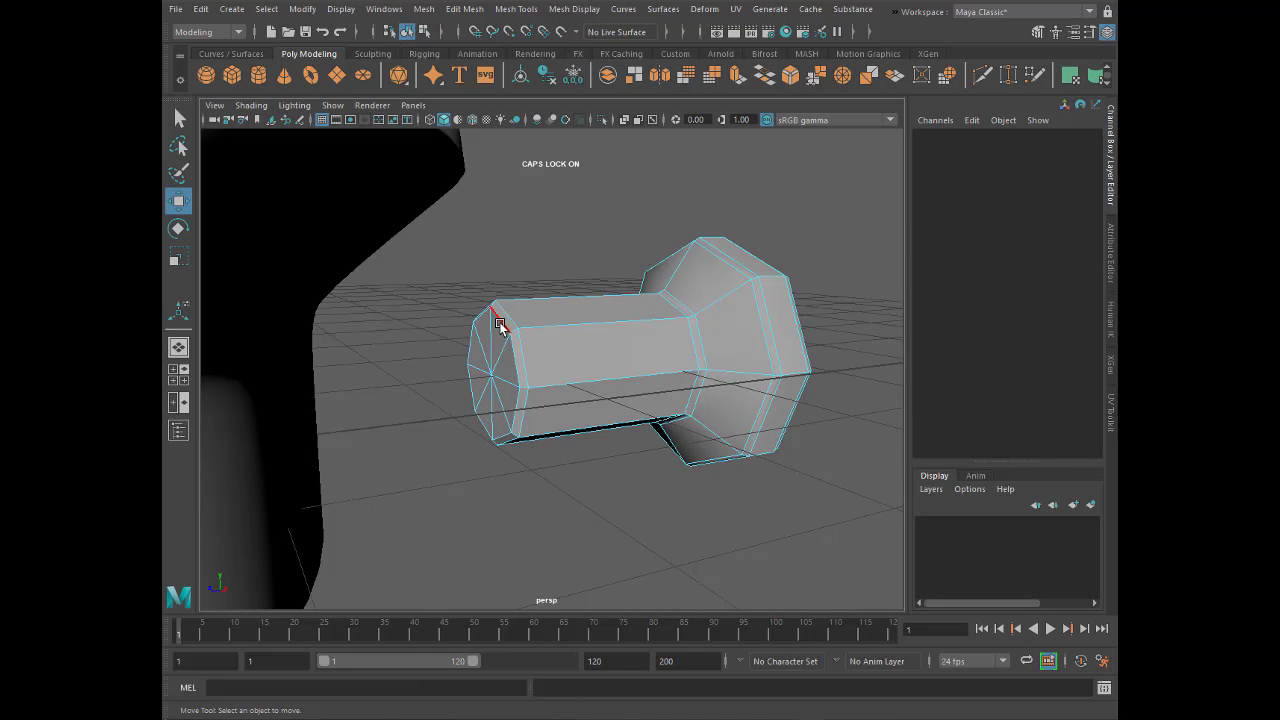
pyautogui.click(499, 325)
pyautogui.keyDown('alt'); pyautogui.moveTo(473, 402); pyautogui.dragTo(391, 366); pyautogui.keyUp('alt')
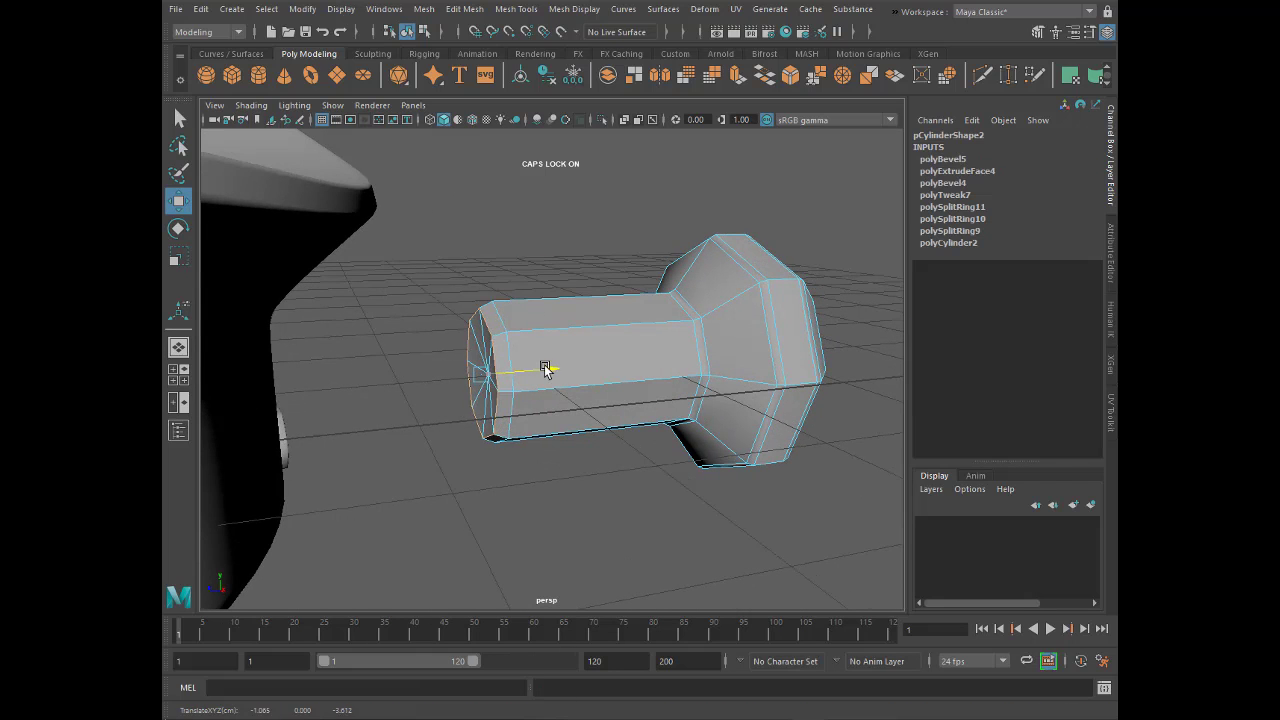
pyautogui.moveTo(545, 369); pyautogui.dragTo(541, 369)
pyautogui.press('F8')
pyautogui.click(568, 449)
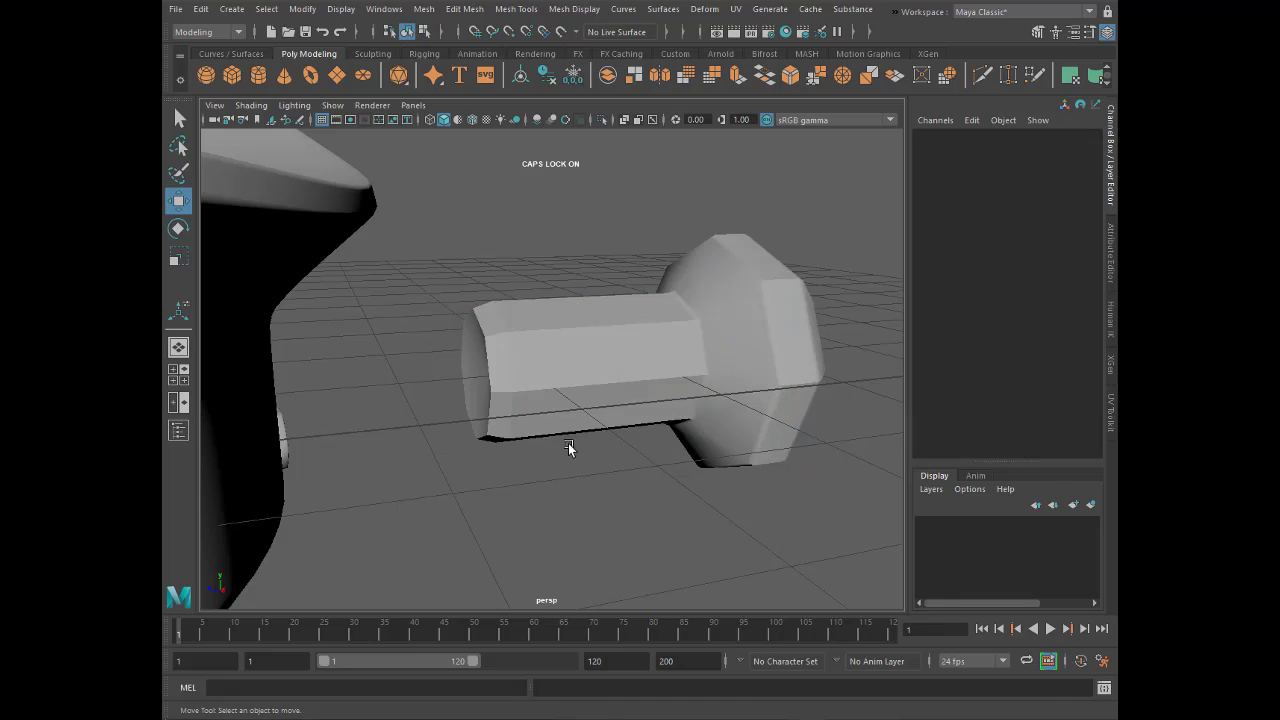
pyautogui.press('3')
pyautogui.click(597, 470)
pyautogui.keyDown('alt'); pyautogui.moveTo(597, 470); pyautogui.dragTo(543, 420); pyautogui.keyUp('alt')
# - Shrink the knob to button size and flatten it along its axis
pyautogui.click(568, 398)
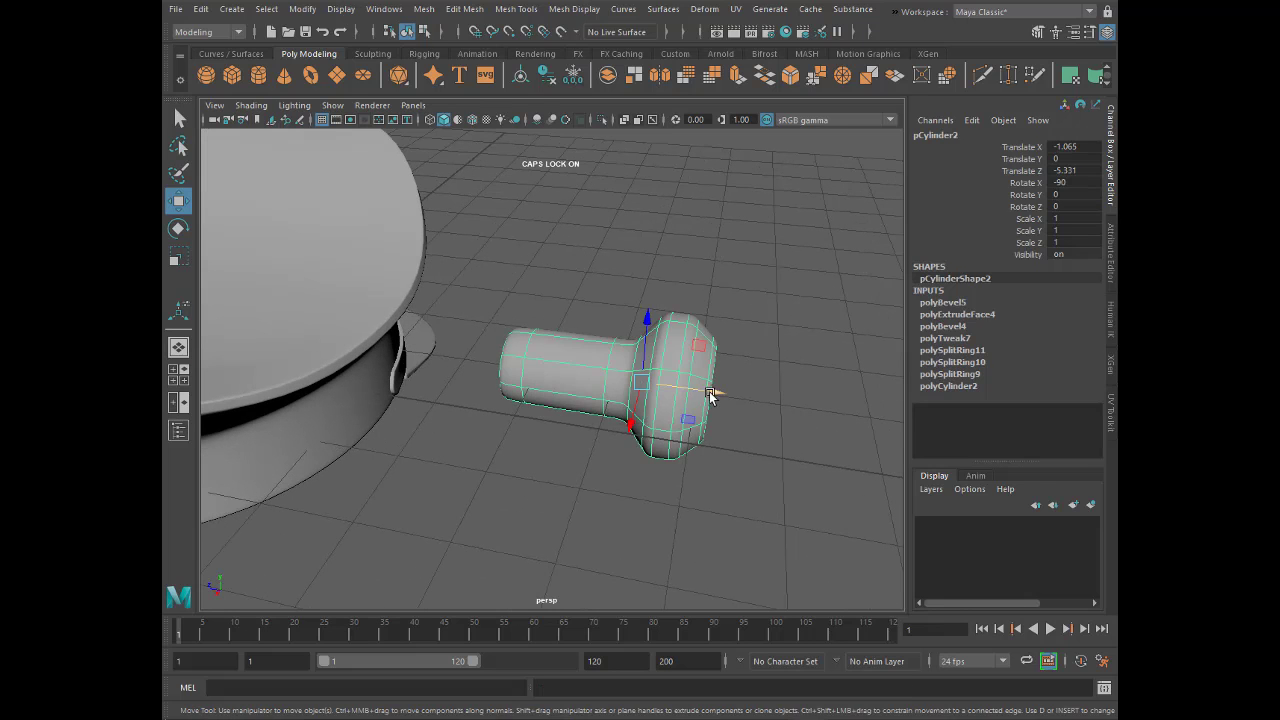
pyautogui.keyDown('alt'); pyautogui.moveTo(714, 394); pyautogui.dragTo(470, 368); pyautogui.keyUp('alt')
pyautogui.click(182, 263)
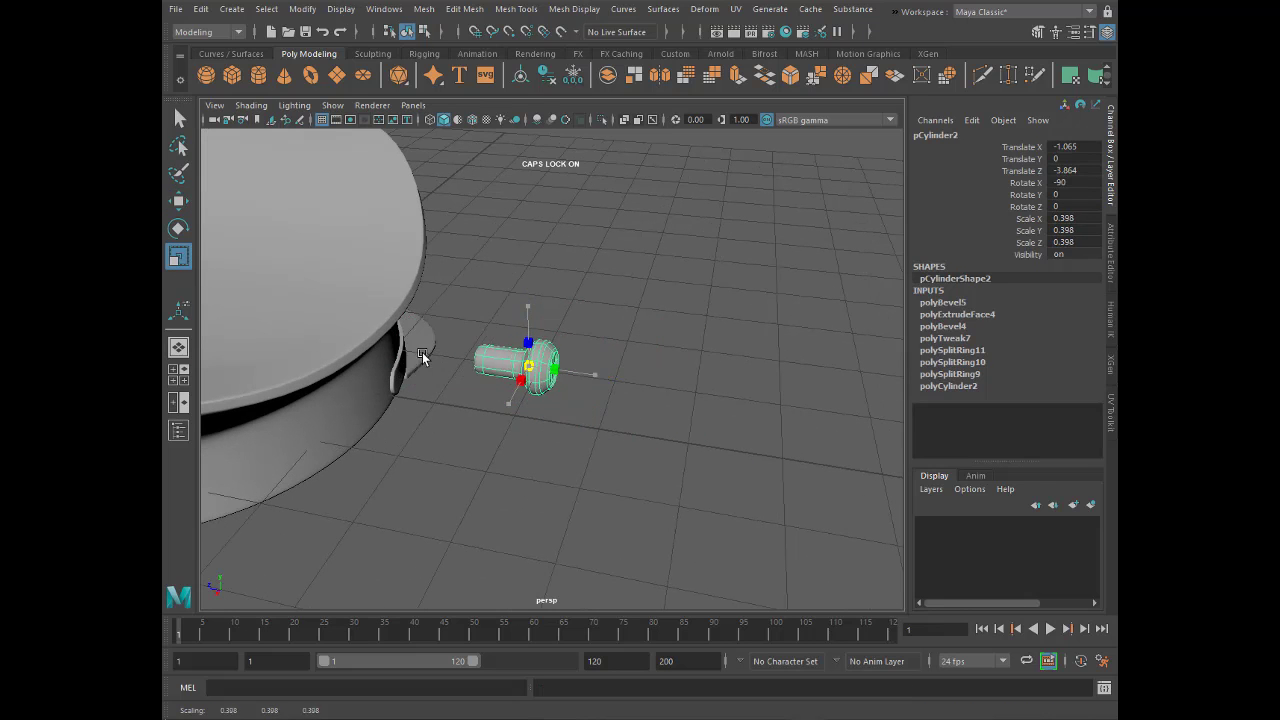
pyautogui.moveTo(591, 372); pyautogui.dragTo(575, 373)
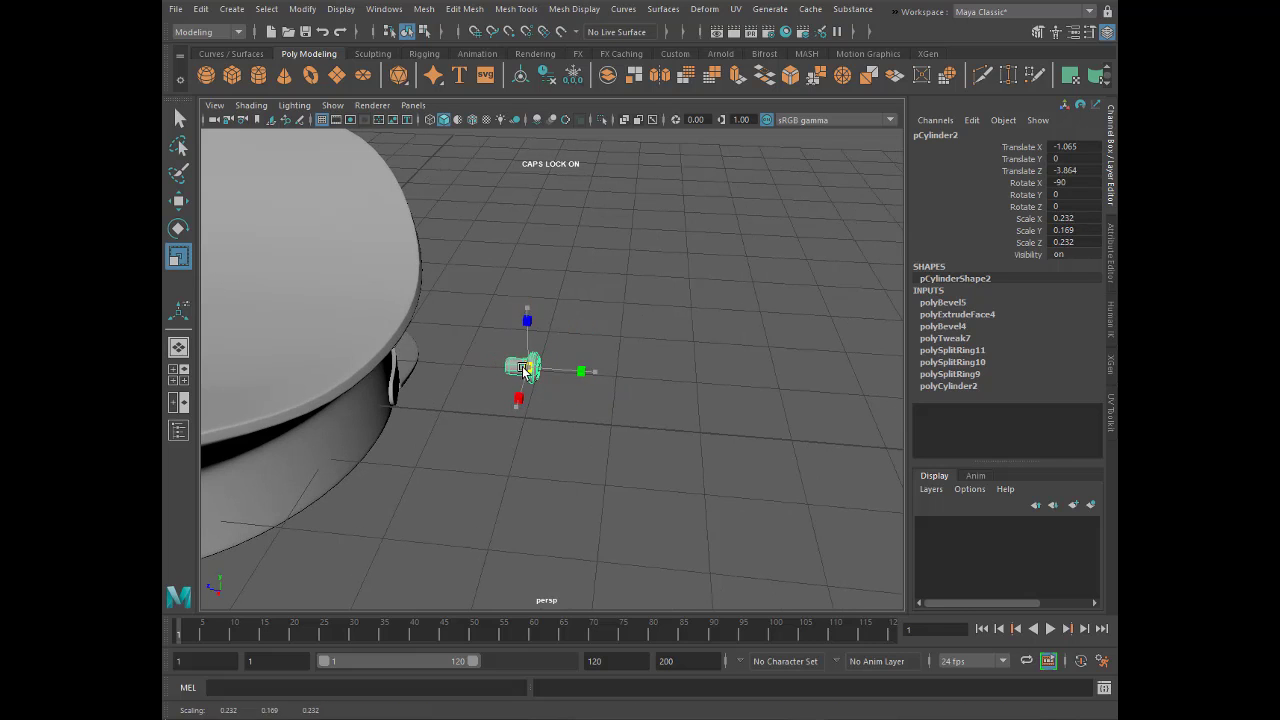
pyautogui.moveTo(483, 438)
pyautogui.keyDown('alt'); pyautogui.mouseDown()
pyautogui.moveTo(603, 469)
pyautogui.moveTo(213, 206)
pyautogui.mouseUp(); pyautogui.keyUp('alt')
# - Place the button against the band at Translate X -0.628, Y -0.249, Z -2.236
pyautogui.click(178, 200)
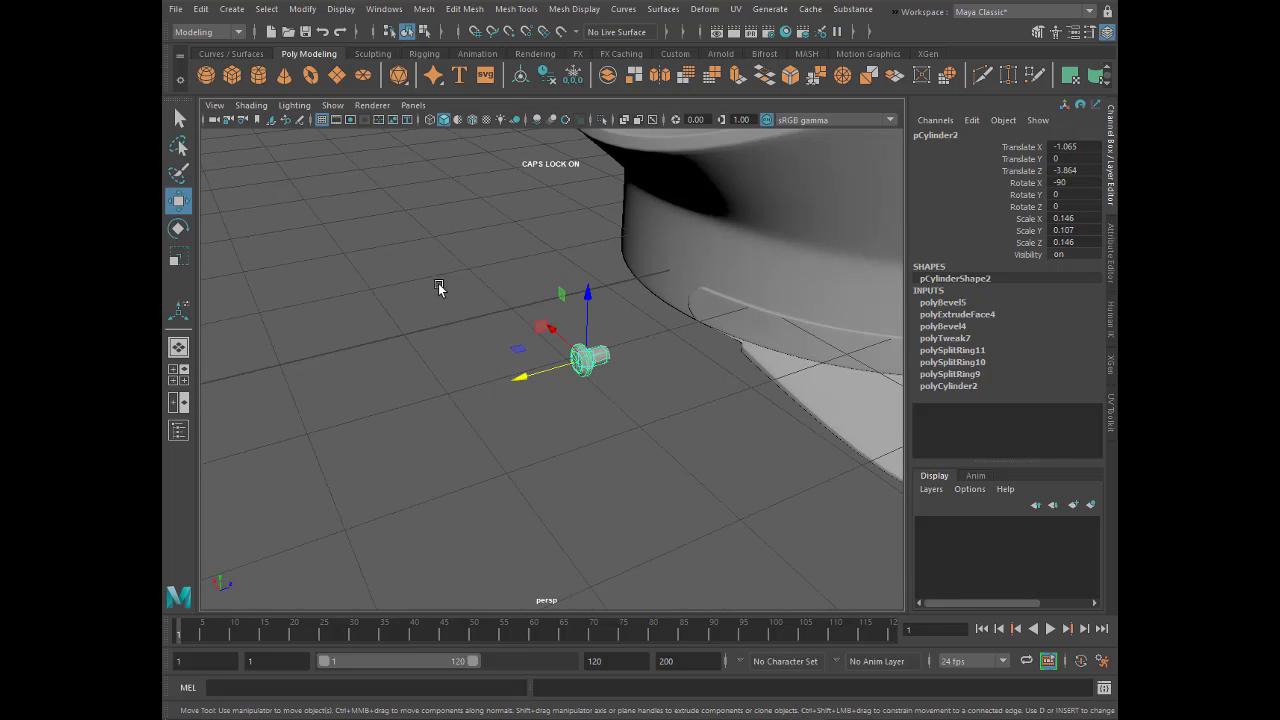
pyautogui.moveTo(516, 380); pyautogui.dragTo(531, 378)
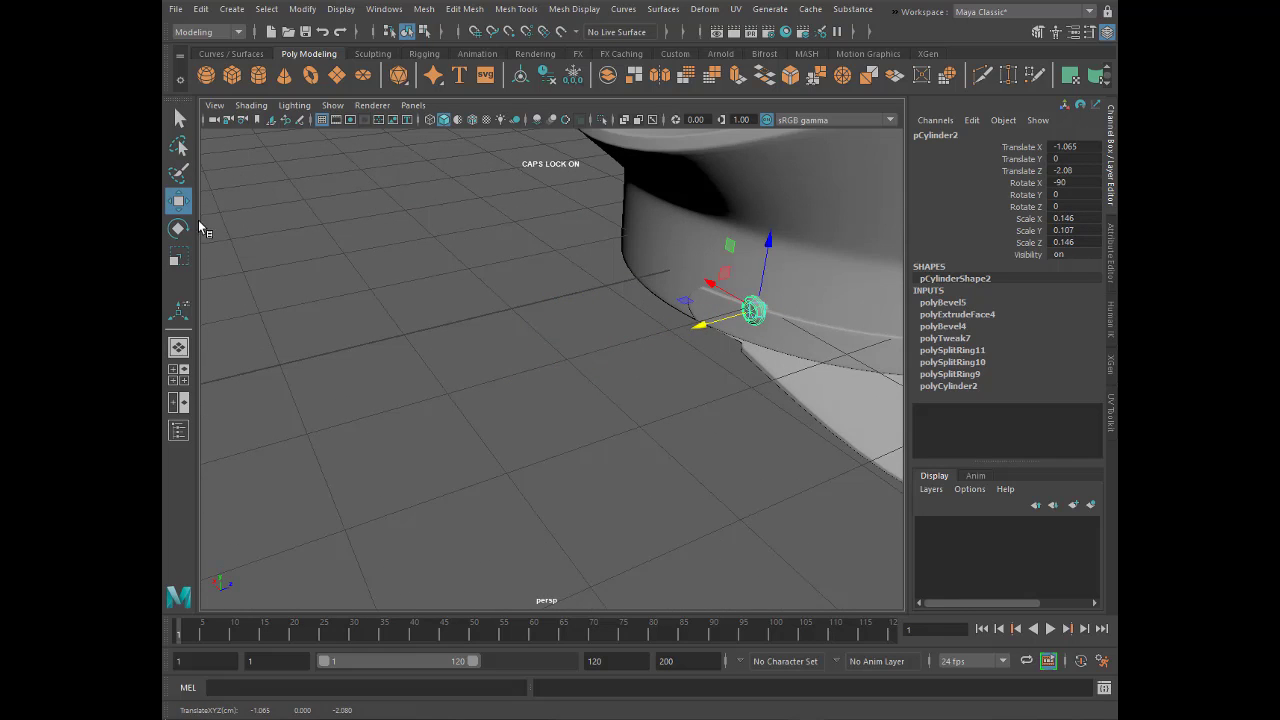
pyautogui.moveTo(200, 228)
pyautogui.keyDown('alt'); pyautogui.mouseDown()
pyautogui.moveTo(734, 306)
pyautogui.moveTo(452, 259)
pyautogui.mouseUp(); pyautogui.keyUp('alt')
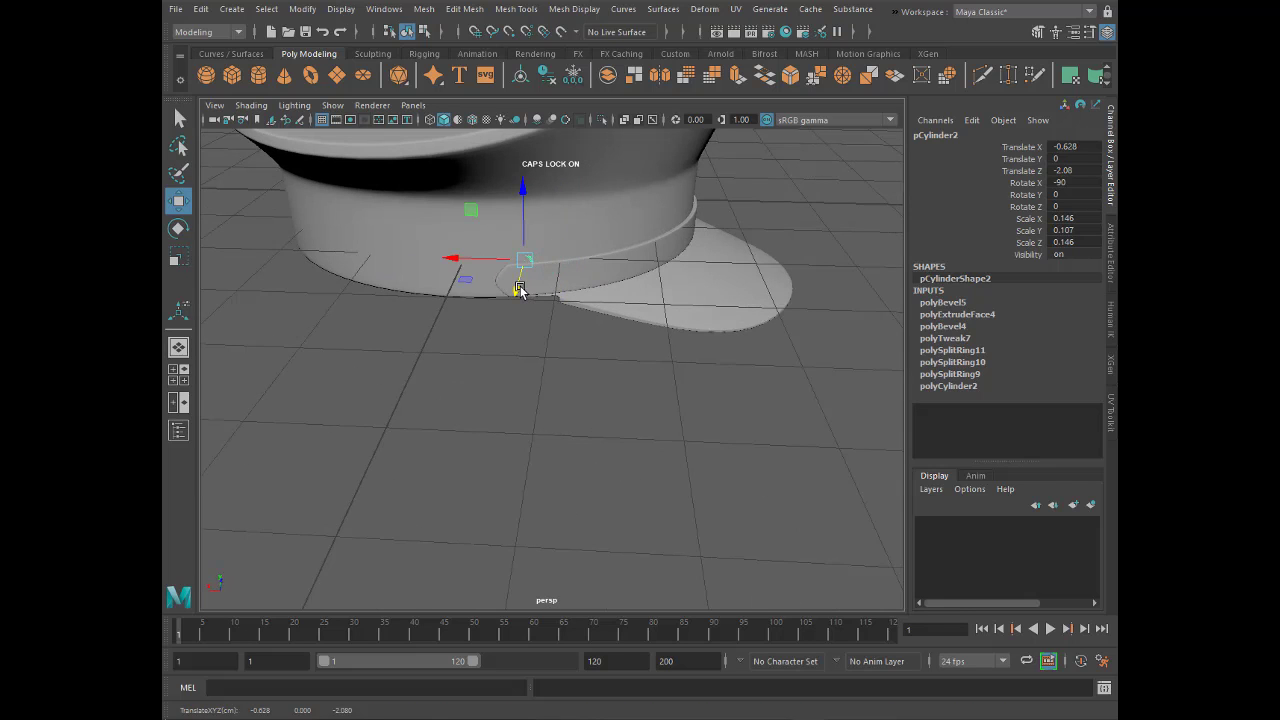
pyautogui.keyDown('alt'); pyautogui.moveTo(616, 296); pyautogui.dragTo(673, 336); pyautogui.keyUp('alt')
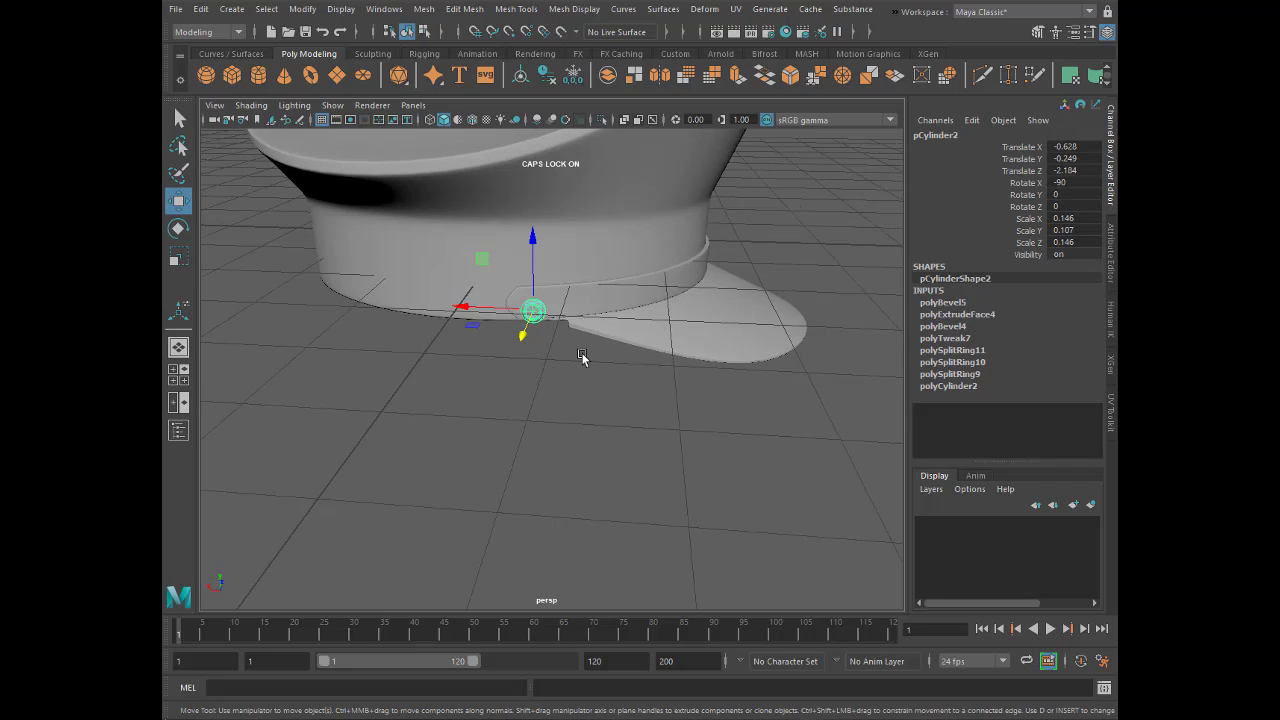
pyautogui.scroll(2, 541, 316)
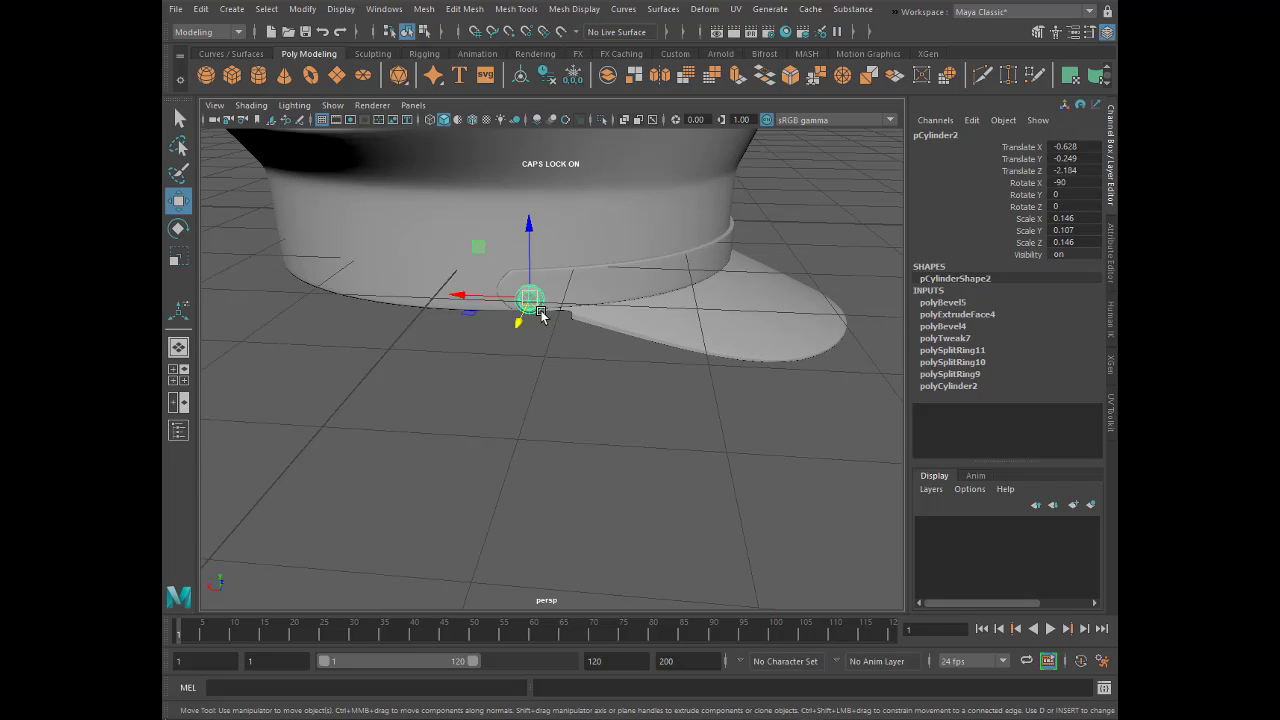
pyautogui.press('f')
pyautogui.moveTo(471, 385)
pyautogui.keyDown('alt'); pyautogui.mouseDown()
pyautogui.moveTo(650, 414)
pyautogui.moveTo(679, 410)
pyautogui.moveTo(637, 408)
pyautogui.moveTo(670, 390)
pyautogui.mouseUp(); pyautogui.keyUp('alt')
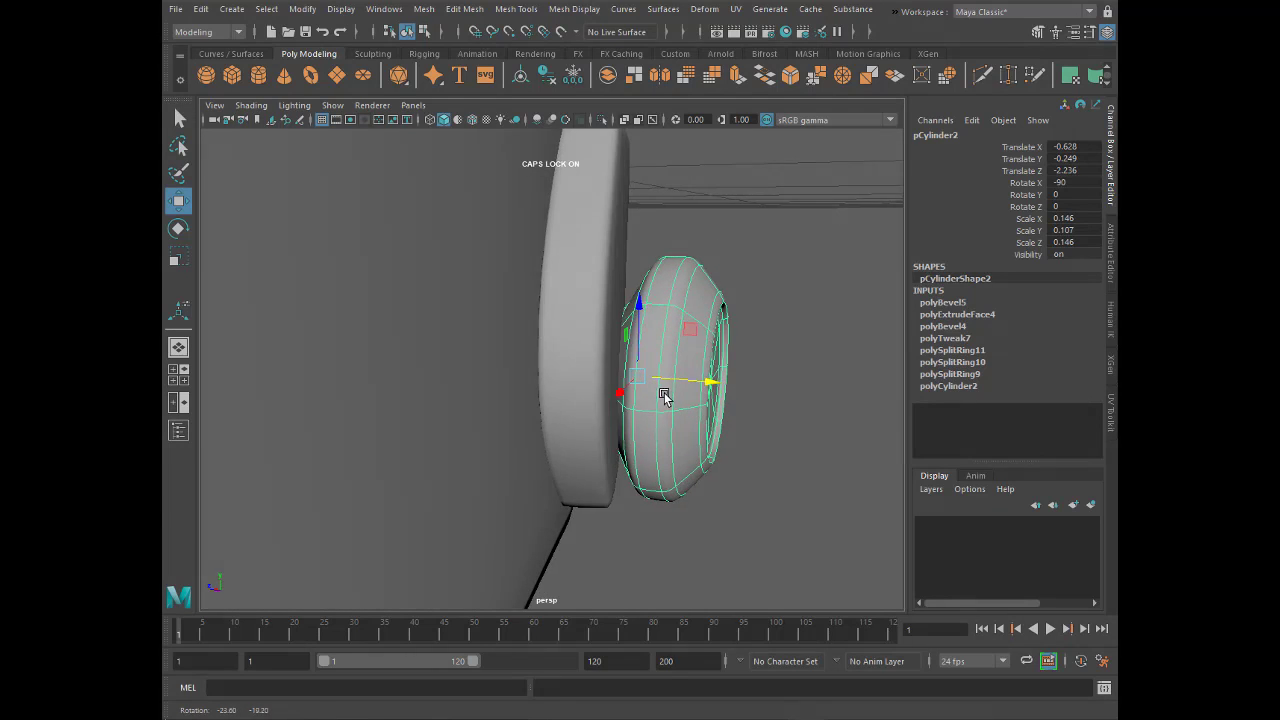
# - Raise the button slightly and rotate it 14.915 on Y to follow the band
pyautogui.moveTo(641, 300); pyautogui.dragTo(641, 207)
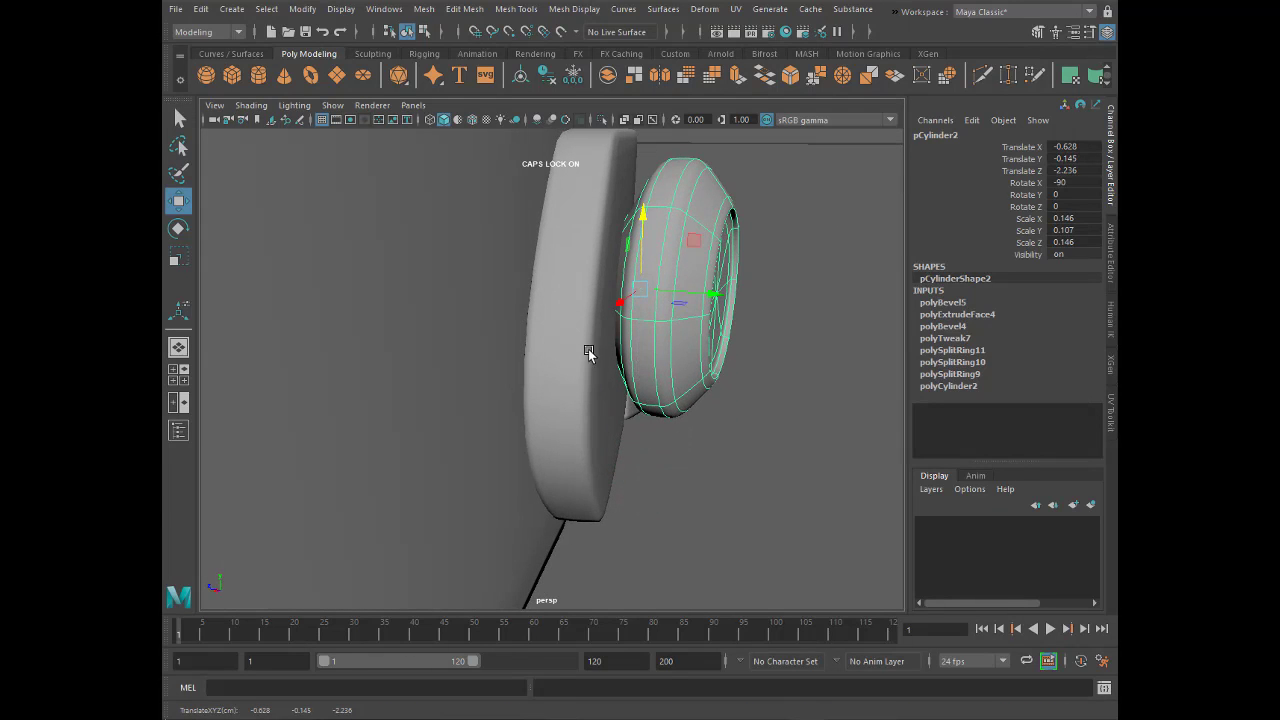
pyautogui.click(178, 229)
pyautogui.moveTo(300, 350)
pyautogui.keyDown('alt'); pyautogui.mouseDown()
pyautogui.moveTo(379, 331)
pyautogui.moveTo(654, 366)
pyautogui.moveTo(371, 334)
pyautogui.mouseUp(); pyautogui.keyUp('alt')
pyautogui.moveTo(460, 326); pyautogui.dragTo(470, 326)
pyautogui.moveTo(437, 366)
pyautogui.keyDown('alt'); pyautogui.mouseDown()
pyautogui.moveTo(691, 349)
pyautogui.moveTo(620, 332)
pyautogui.mouseUp(); pyautogui.keyUp('alt')
pyautogui.moveTo(620, 332)
pyautogui.keyDown('alt'); pyautogui.mouseDown()
pyautogui.moveTo(388, 358)
pyautogui.moveTo(331, 380)
pyautogui.moveTo(368, 400)
pyautogui.moveTo(370, 416)
pyautogui.moveTo(527, 387)
pyautogui.moveTo(189, 188)
pyautogui.mouseUp(); pyautogui.keyUp('alt')
# - Seat the button against the band at Translate Y -0.145 and duplicate it as pCylinder3
pyautogui.click(331, 380)
pyautogui.scroll(-5, 525, 386)
pyautogui.scroll(5, 586, 389)
pyautogui.click(527, 360)
pyautogui.press('w')
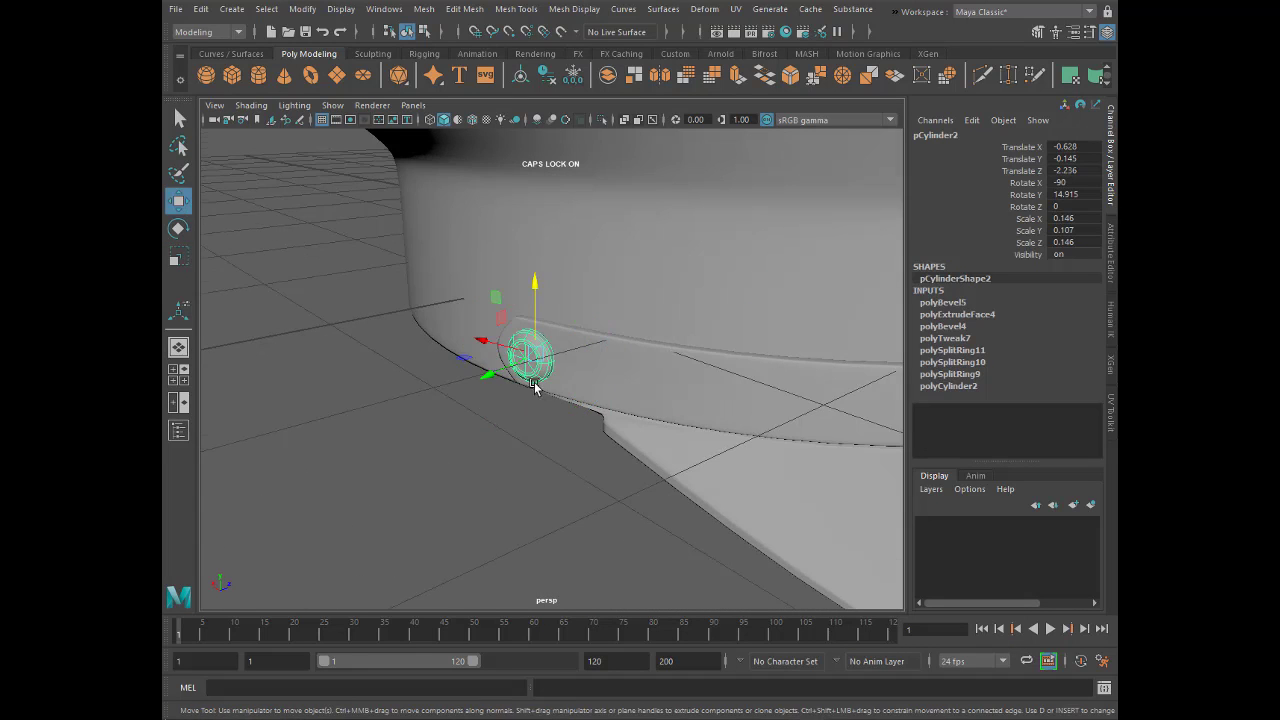
pyautogui.keyDown('alt'); pyautogui.moveTo(531, 386); pyautogui.dragTo(466, 360); pyautogui.keyUp('alt')
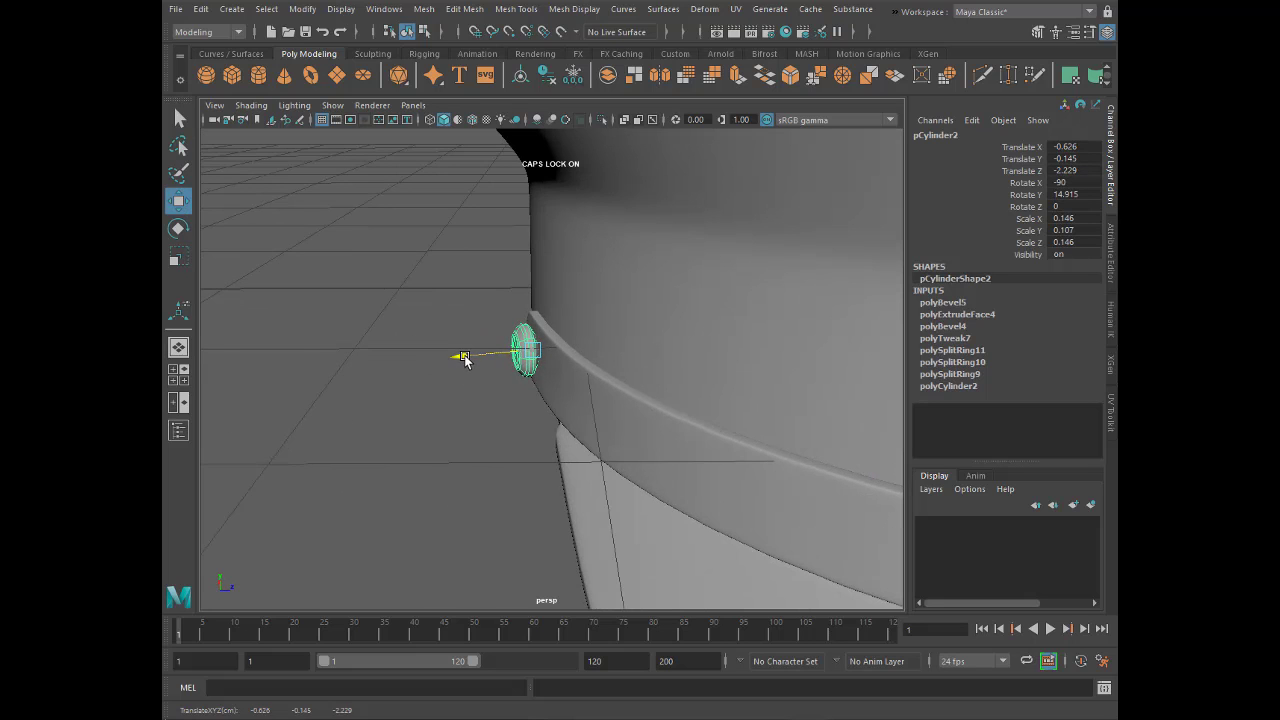
pyautogui.moveTo(356, 317)
pyautogui.keyDown('alt'); pyautogui.mouseDown()
pyautogui.moveTo(531, 349)
pyautogui.moveTo(406, 349)
pyautogui.mouseUp(); pyautogui.keyUp('alt')
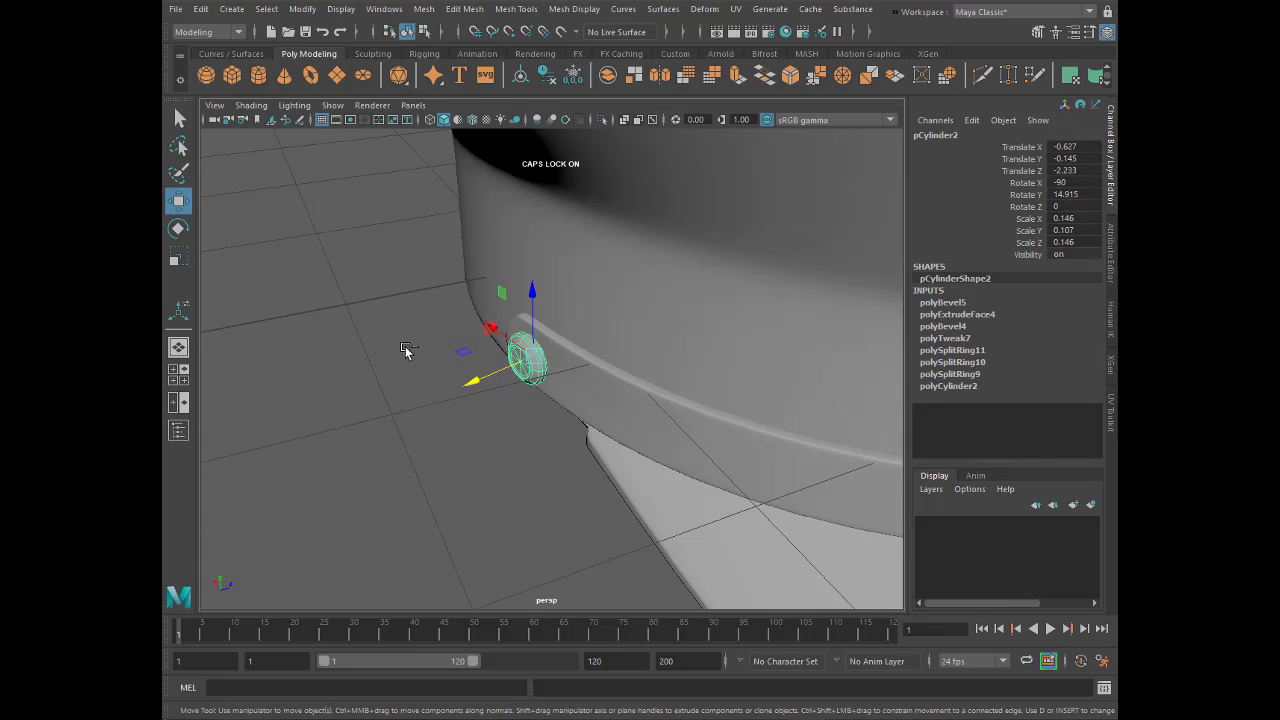
pyautogui.hotkey('ctrl', 'd')
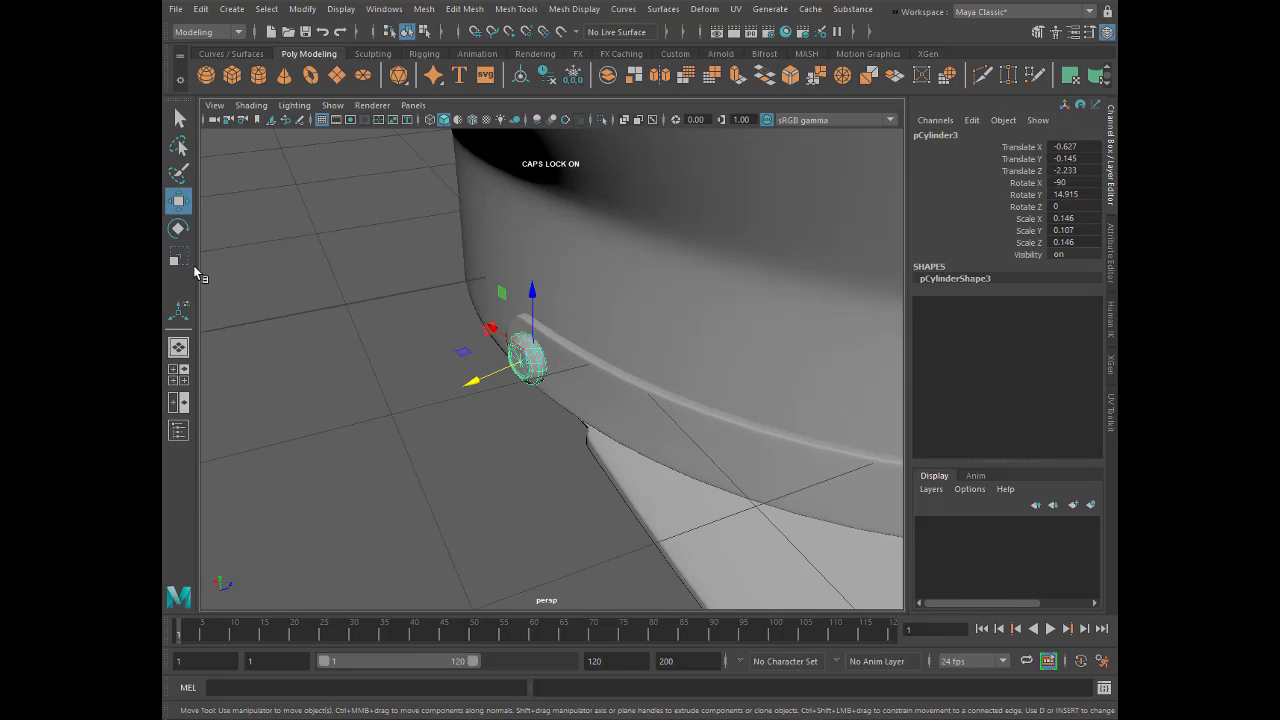
# - Mirror the copied button by setting its Scale Y to -0.107
pyautogui.click(178, 258)
pyautogui.moveTo(477, 380); pyautogui.dragTo(520, 366)
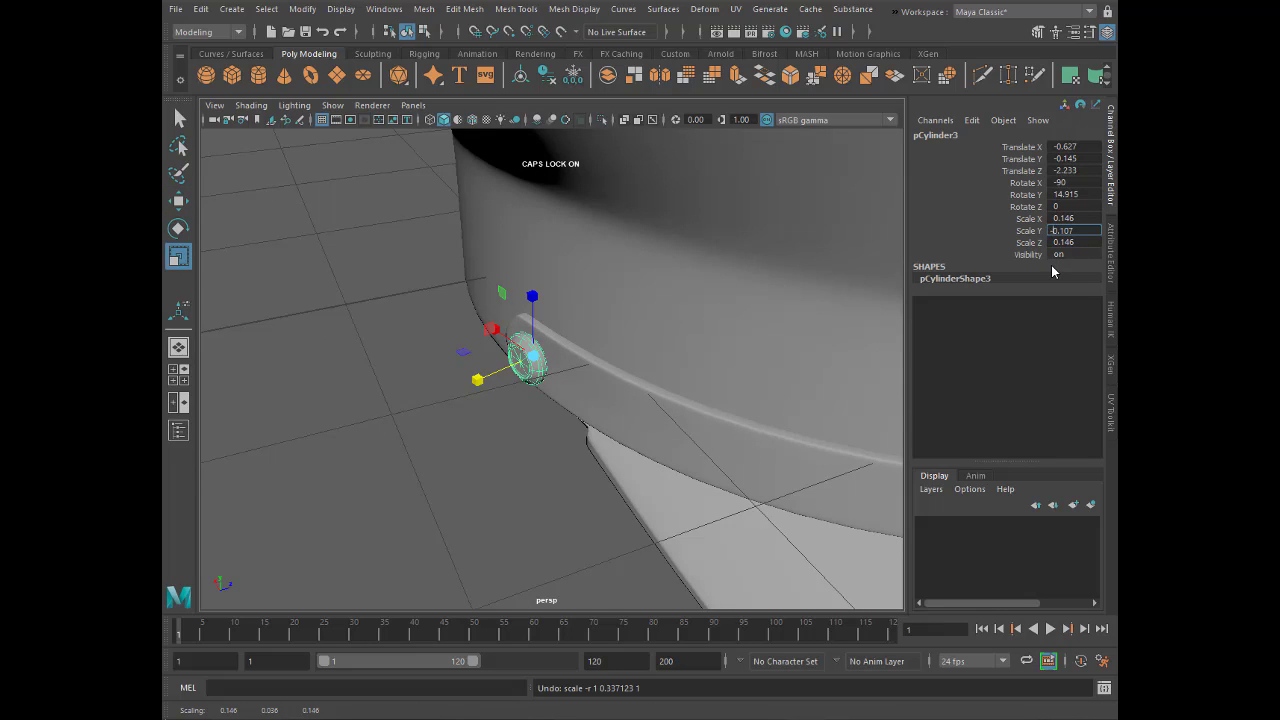
pyautogui.press('Return')
# - Move the mirrored button to the cap's opposite side at Translate X 0.593, at band height
pyautogui.click(179, 200)
pyautogui.moveTo(582, 348); pyautogui.dragTo(610, 372)
pyautogui.scroll(-5, 681, 395)
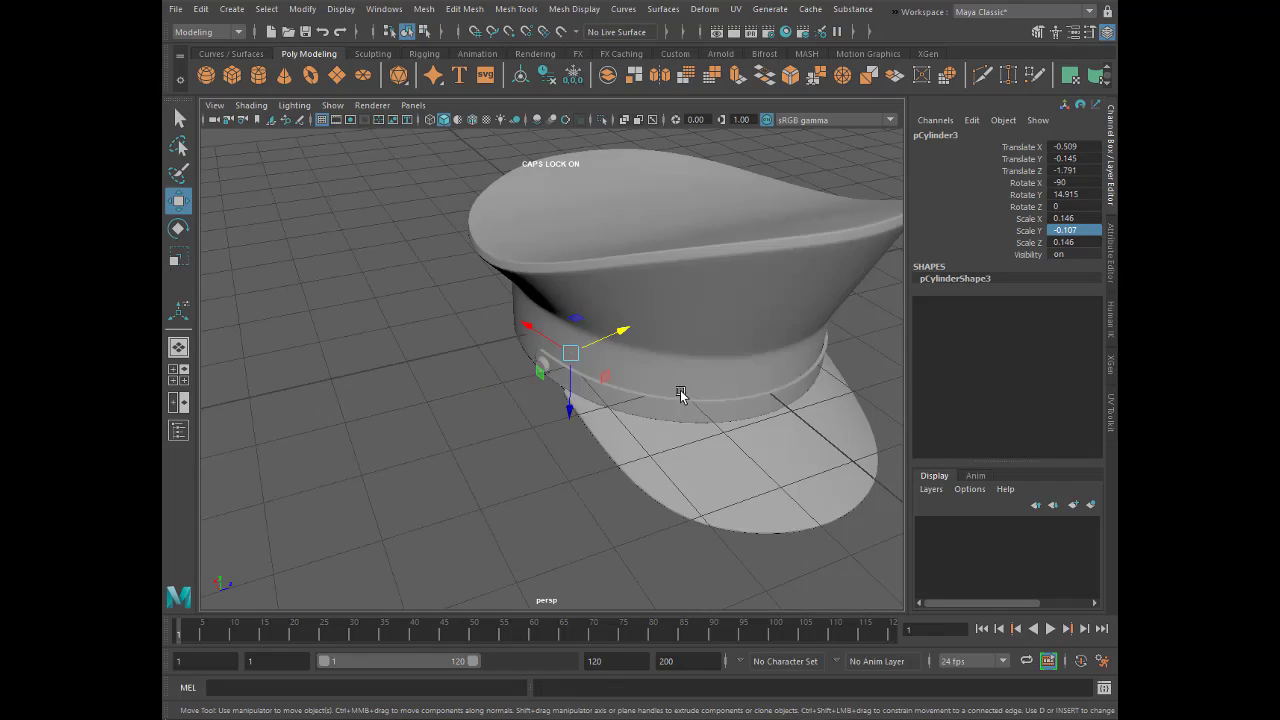
pyautogui.scroll(-3, 681, 395)
pyautogui.moveTo(740, 440); pyautogui.dragTo(794, 455)
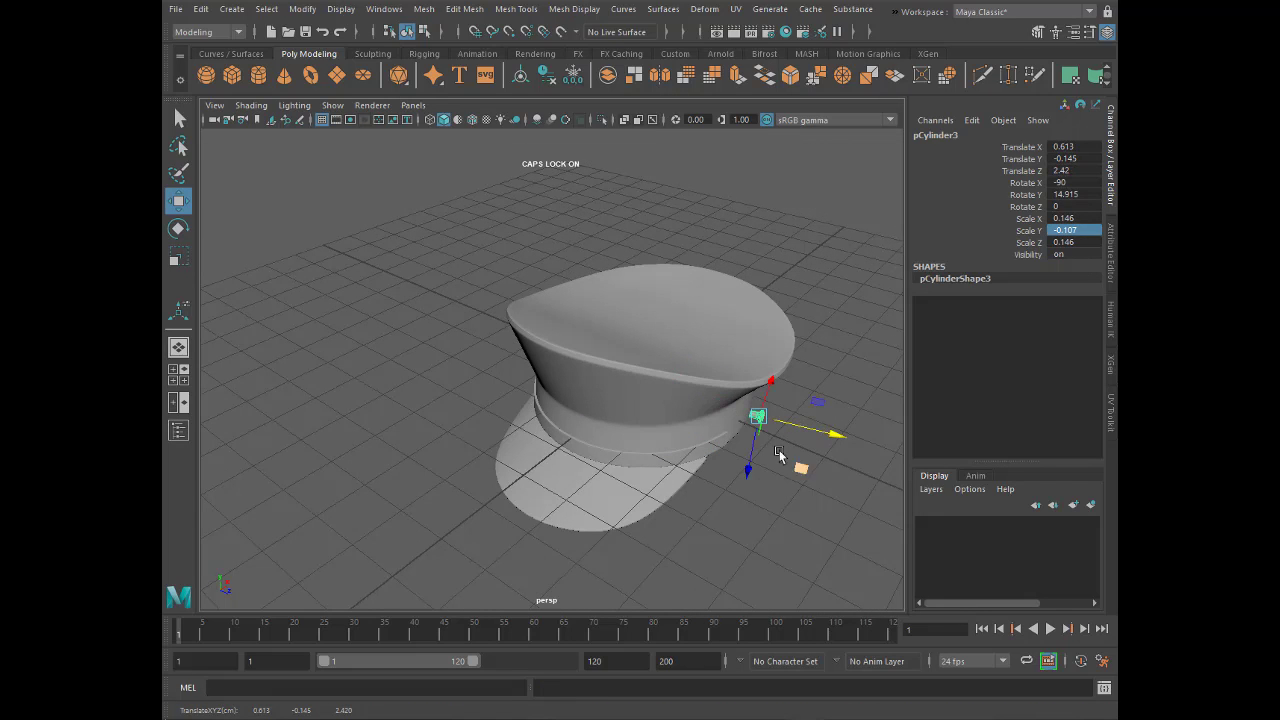
pyautogui.moveTo(788, 481)
pyautogui.keyDown('alt'); pyautogui.mouseDown()
pyautogui.moveTo(680, 561)
pyautogui.moveTo(790, 453)
pyautogui.moveTo(824, 454)
pyautogui.moveTo(720, 512)
pyautogui.mouseUp(); pyautogui.keyUp('alt')
# - Set the Move tool's axis orientation and slide the copy along X against the band
pyautogui.doubleClick(178, 200)
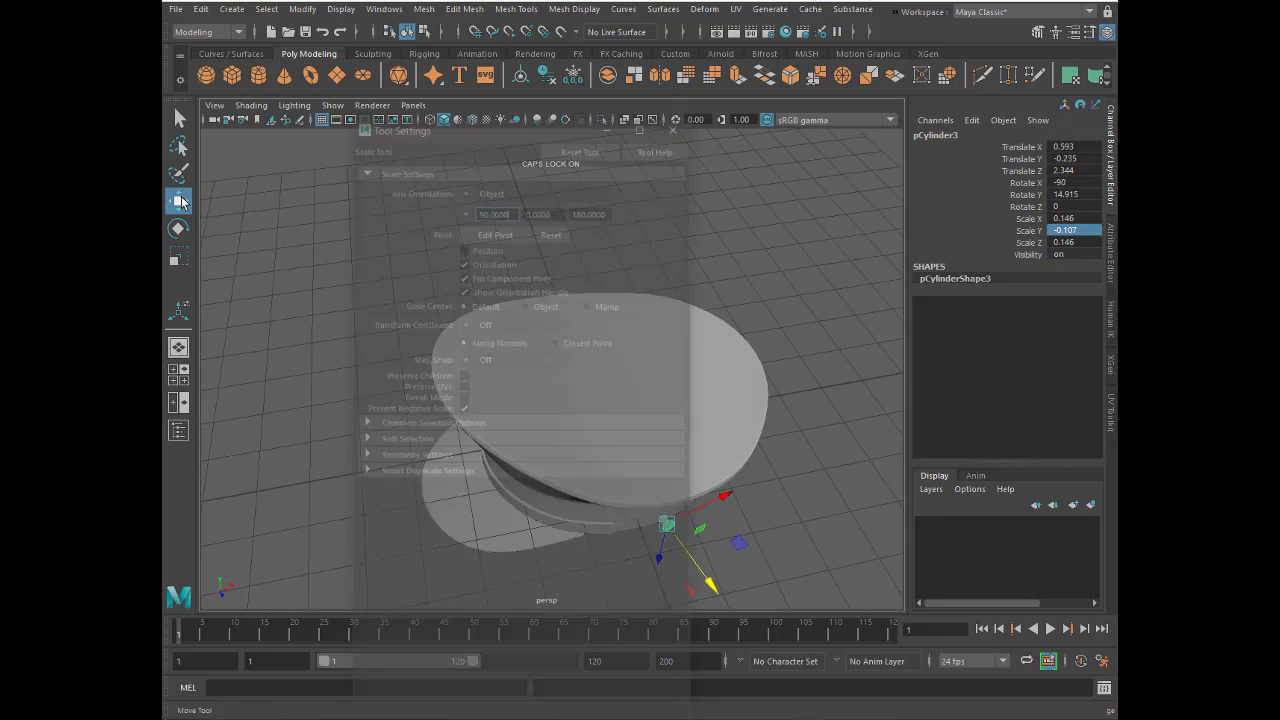
pyautogui.click(466, 187)
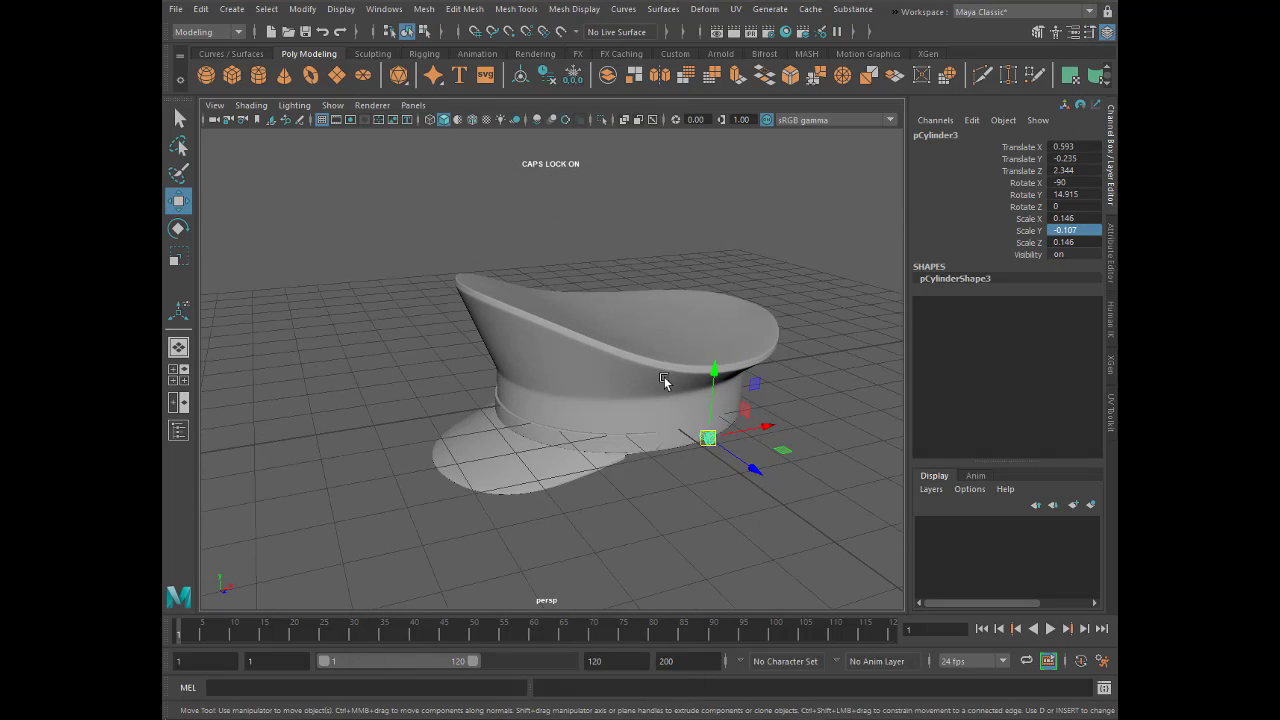
pyautogui.moveTo(758, 429)
pyautogui.mouseDown()
pyautogui.moveTo(735, 435)
pyautogui.moveTo(732, 506)
pyautogui.mouseUp()
pyautogui.press('f')
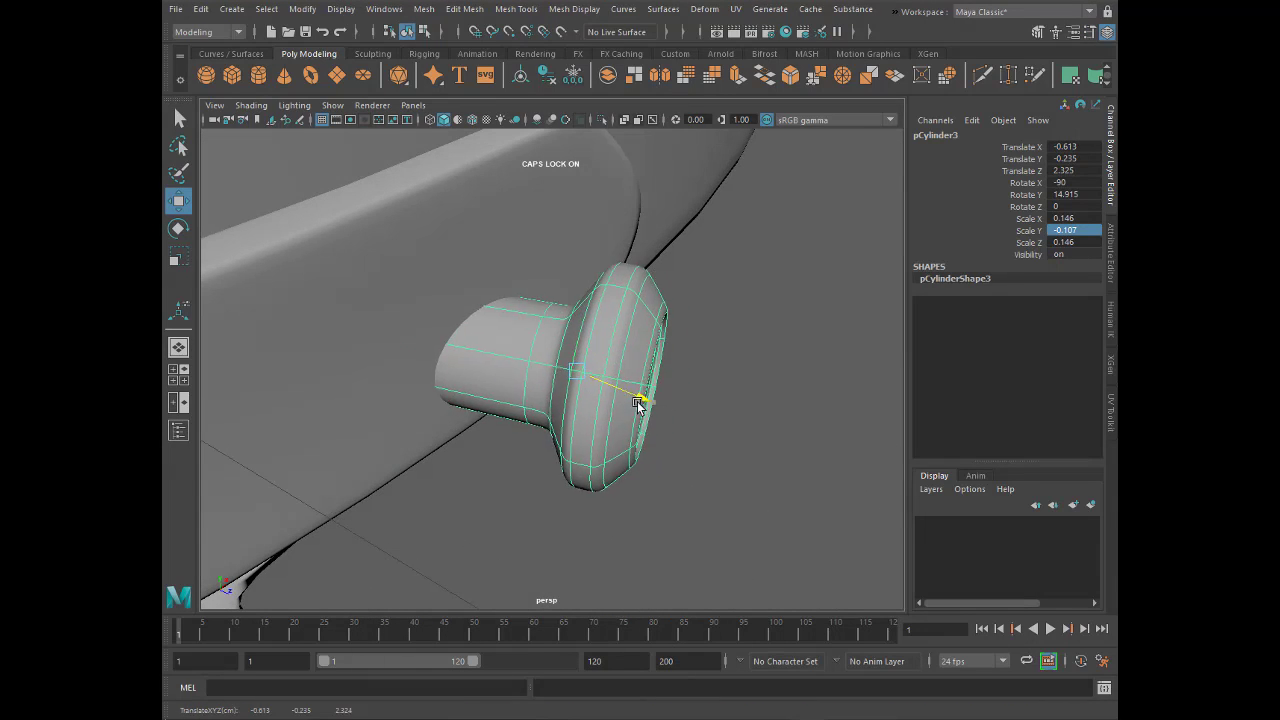
pyautogui.moveTo(638, 403); pyautogui.dragTo(618, 418)
# - Turn the copy to -12.476 on Y to face out from the band, then nudge it up
pyautogui.click(178, 227)
pyautogui.moveTo(543, 400)
pyautogui.mouseDown()
pyautogui.moveTo(634, 400)
pyautogui.moveTo(640, 480)
pyautogui.moveTo(331, 443)
pyautogui.moveTo(526, 508)
pyautogui.moveTo(555, 456)
pyautogui.moveTo(543, 486)
pyautogui.mouseUp()
pyautogui.press('w')
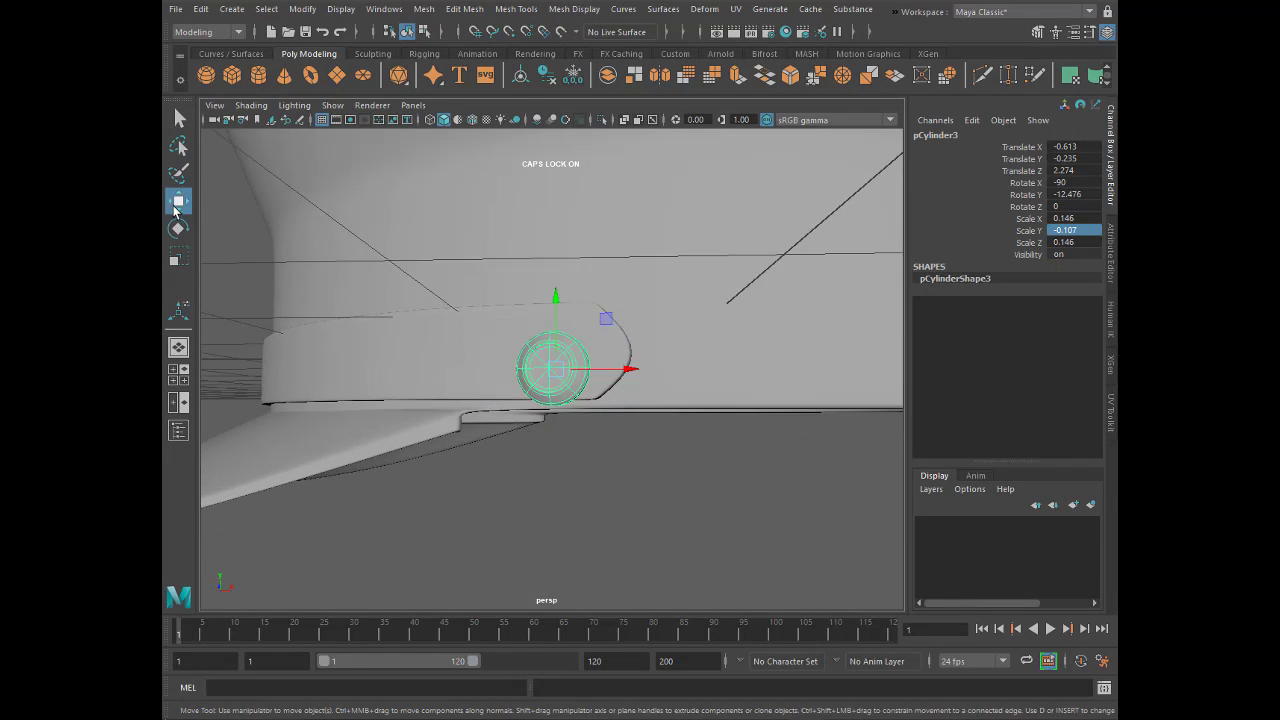
pyautogui.moveTo(557, 302)
pyautogui.mouseDown()
pyautogui.moveTo(435, 437)
pyautogui.moveTo(491, 357)
pyautogui.moveTo(506, 357)
pyautogui.mouseUp()
# - Compare both buttons and raise the second button slightly to match the first
pyautogui.click(423, 428)
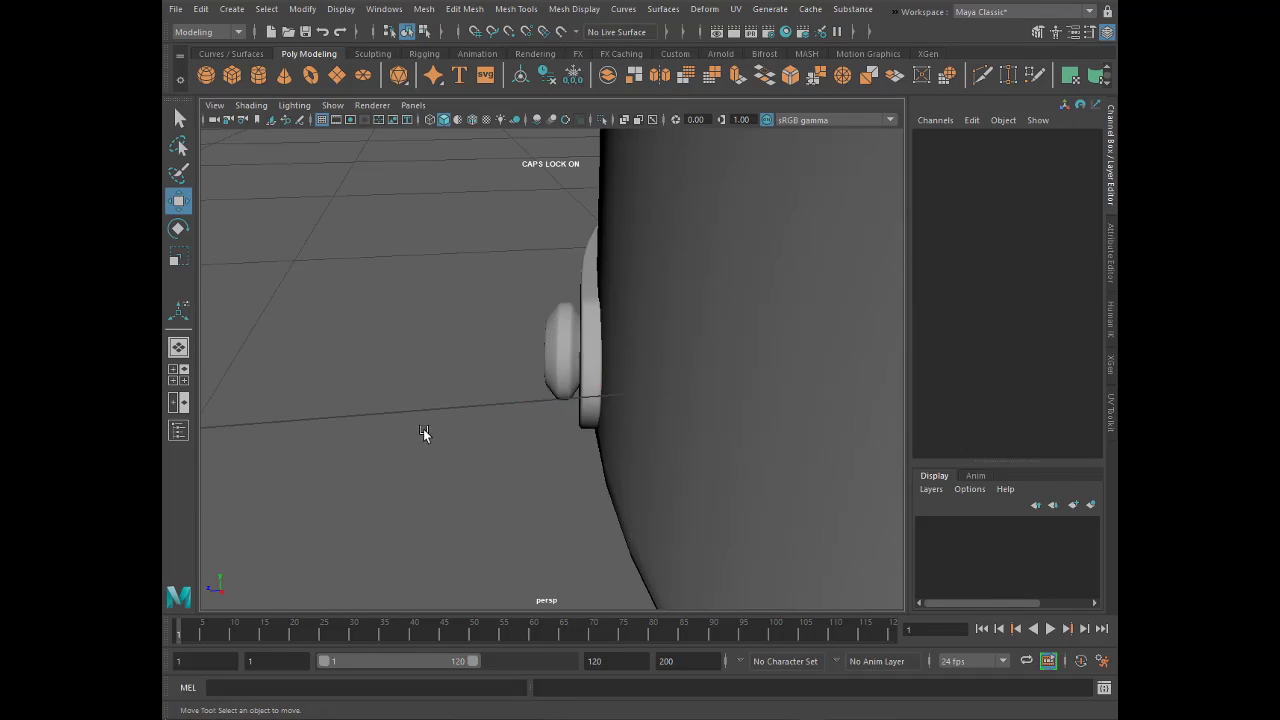
pyautogui.moveTo(423, 428)
pyautogui.keyDown('alt'); pyautogui.mouseDown()
pyautogui.moveTo(463, 437)
pyautogui.moveTo(685, 396)
pyautogui.moveTo(503, 437)
pyautogui.mouseUp(); pyautogui.keyUp('alt')
pyautogui.scroll(-5, 470, 432)
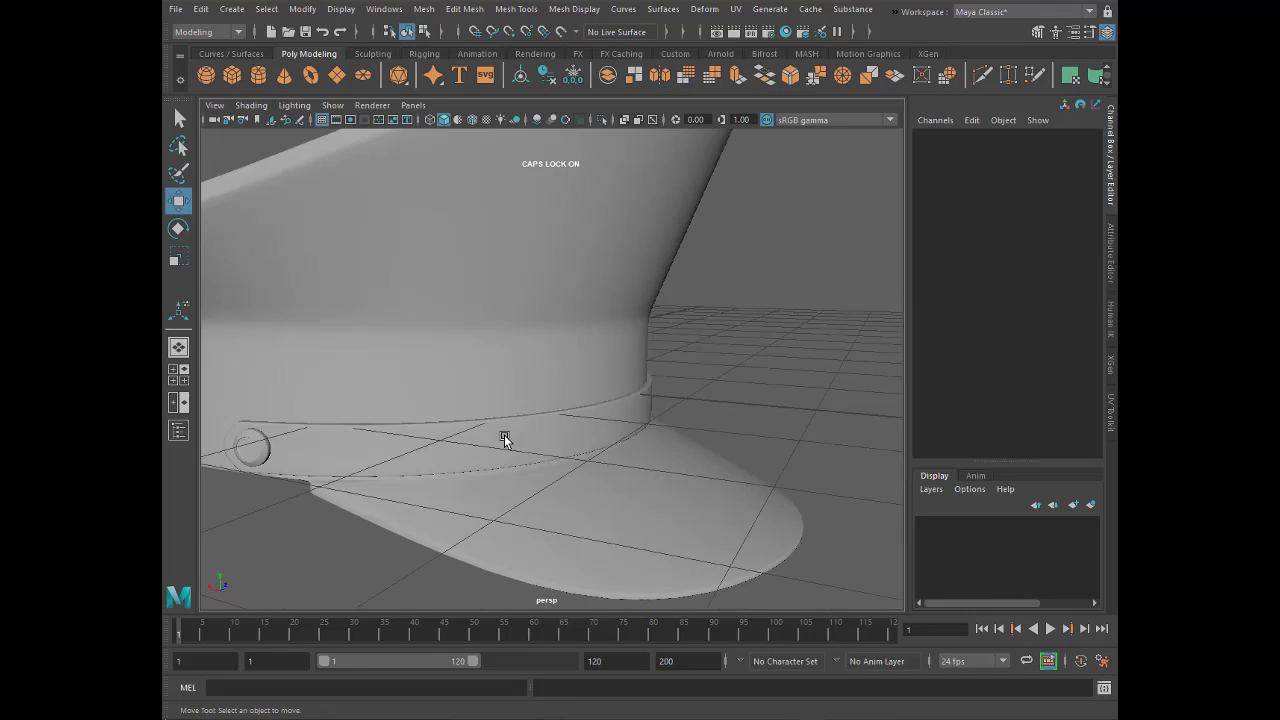
pyautogui.scroll(3, 503, 437)
pyautogui.click(401, 386)
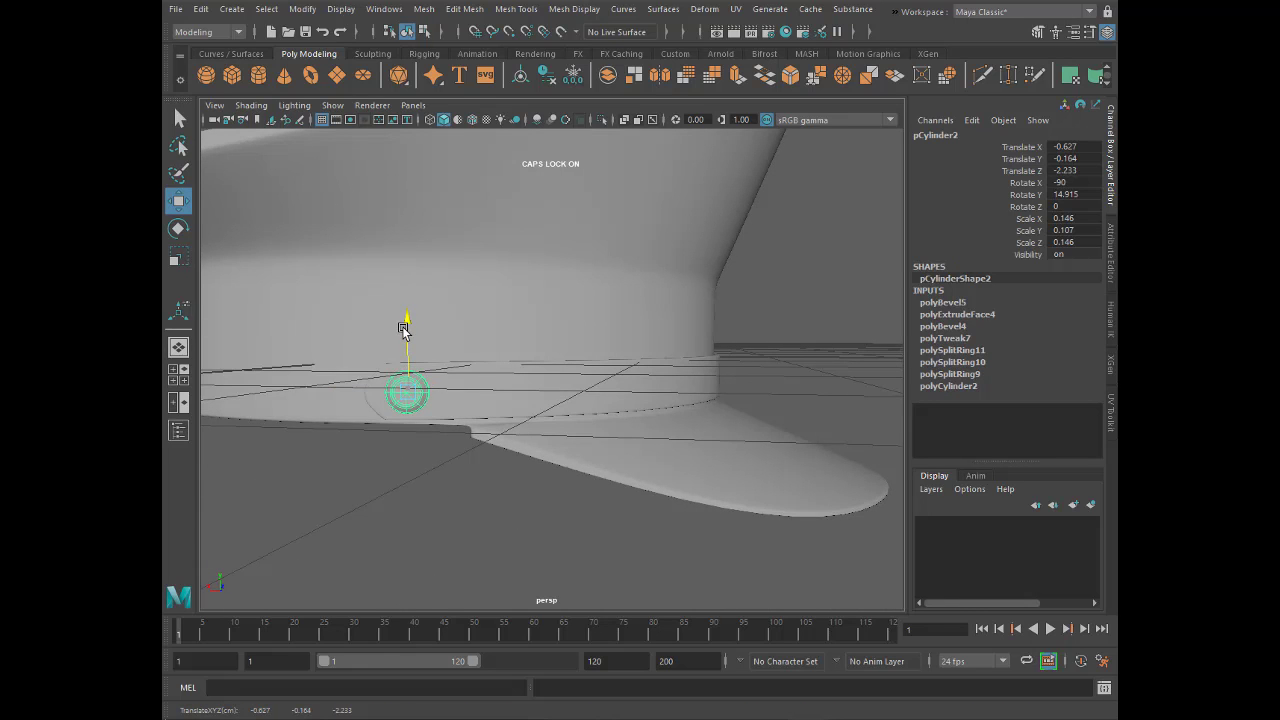
pyautogui.scroll(-5, 655, 414)
pyautogui.moveTo(655, 414)
pyautogui.keyDown('alt'); pyautogui.mouseDown()
pyautogui.moveTo(451, 428)
pyautogui.moveTo(574, 400)
pyautogui.mouseUp(); pyautogui.keyUp('alt')
pyautogui.scroll(5, 574, 400)
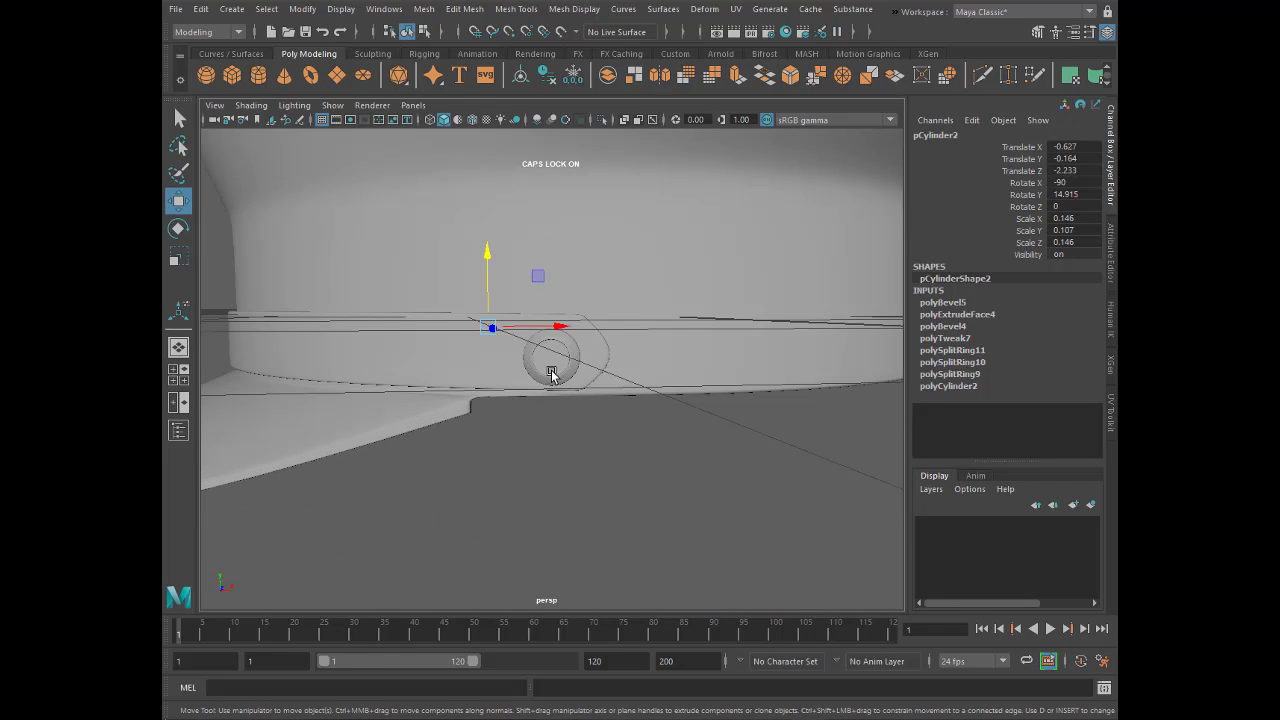
pyautogui.click(557, 366)
pyautogui.moveTo(554, 284); pyautogui.dragTo(558, 280)
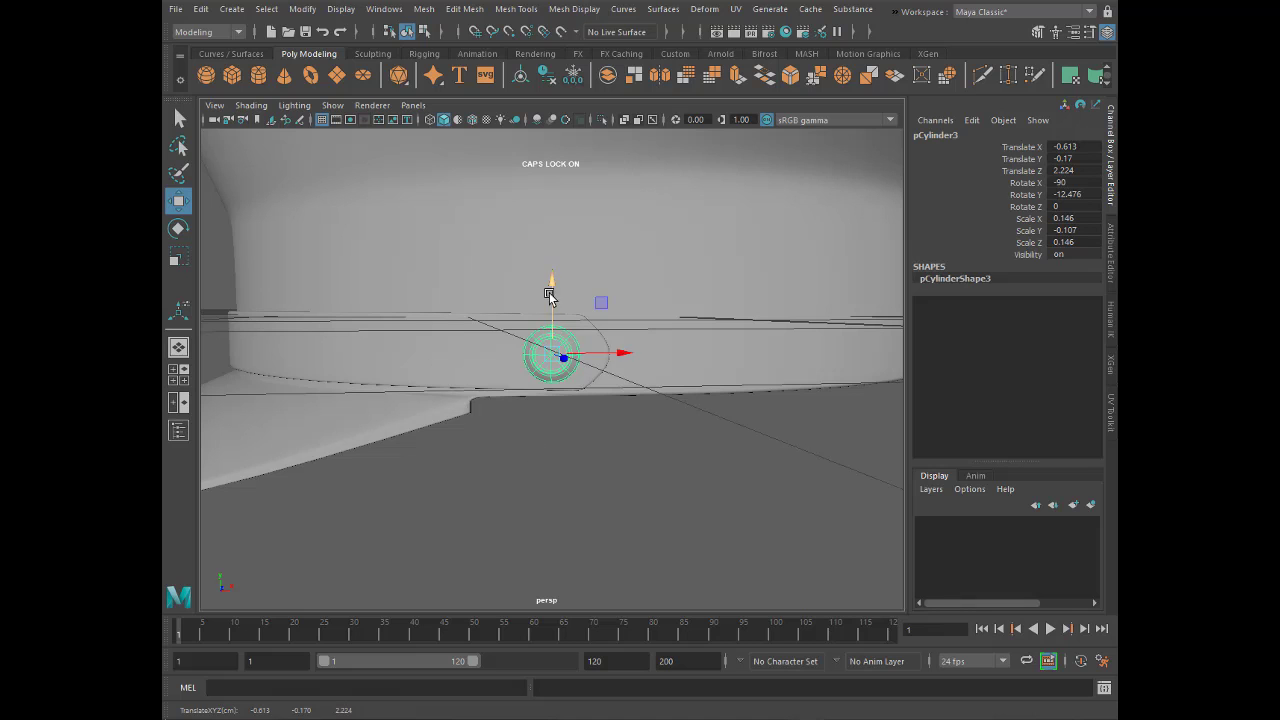
# - Orbit around the cap to inspect both buttons and the hat band
pyautogui.click(494, 451)
pyautogui.moveTo(494, 451)
pyautogui.keyDown('alt'); pyautogui.mouseDown()
pyautogui.moveTo(614, 443)
pyautogui.moveTo(397, 456)
pyautogui.moveTo(534, 397)
pyautogui.mouseUp(); pyautogui.keyUp('alt')
pyautogui.scroll(5, 540, 380)
pyautogui.click(543, 360)
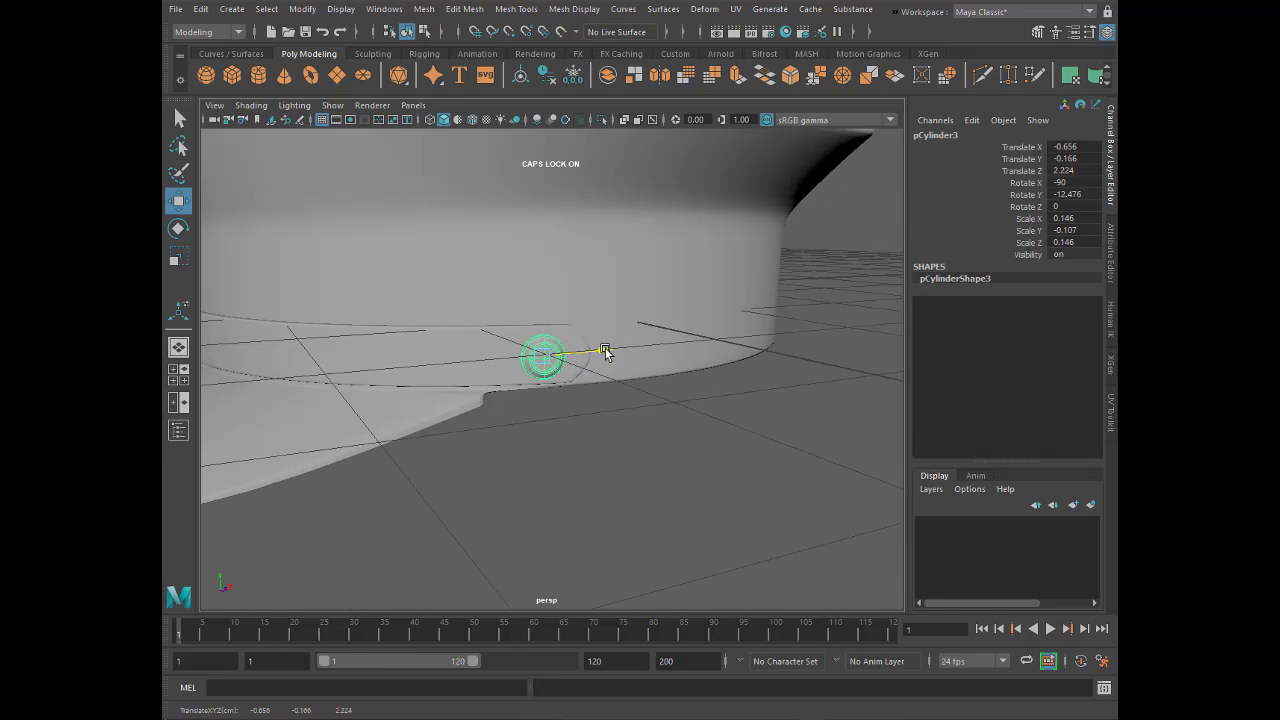
pyautogui.click(750, 428)
pyautogui.scroll(-5, 735, 425)
pyautogui.moveTo(693, 449)
pyautogui.keyDown('alt'); pyautogui.mouseDown()
pyautogui.moveTo(628, 441)
pyautogui.moveTo(549, 476)
pyautogui.mouseUp(); pyautogui.keyUp('alt')
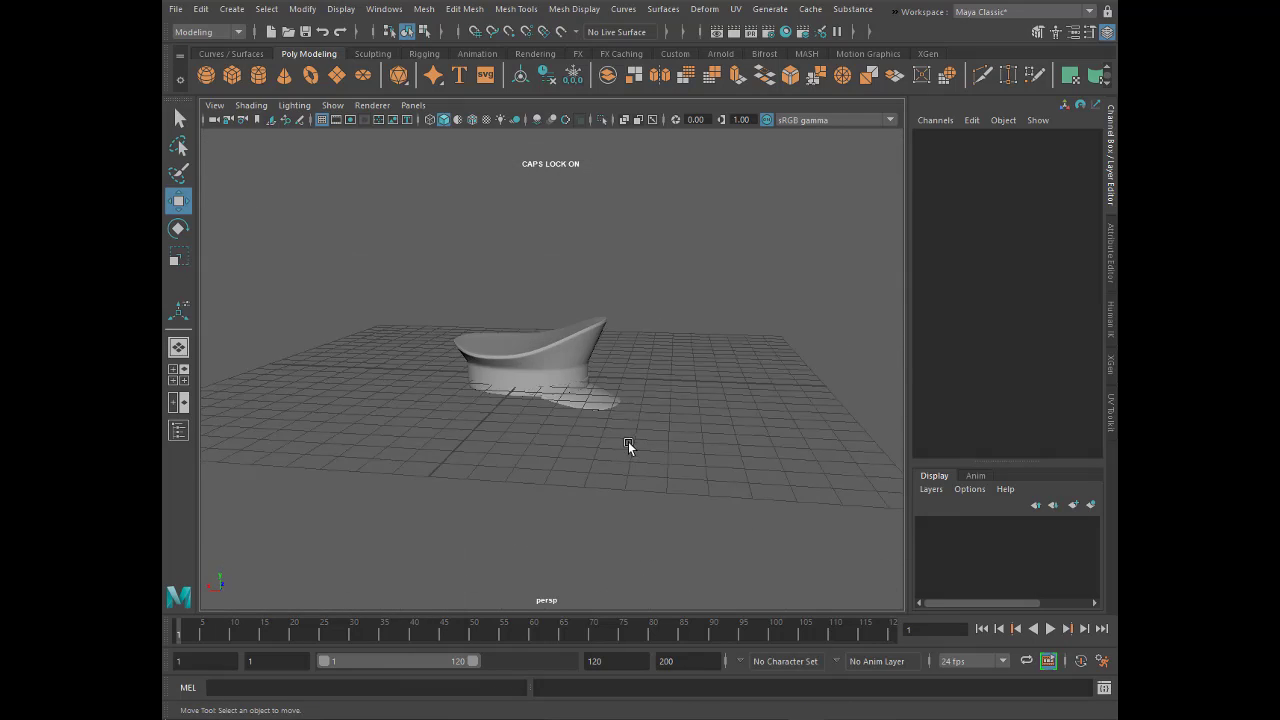
pyautogui.scroll(3, 549, 476)
pyautogui.click(531, 457)
pyautogui.scroll(-3, 531, 457)
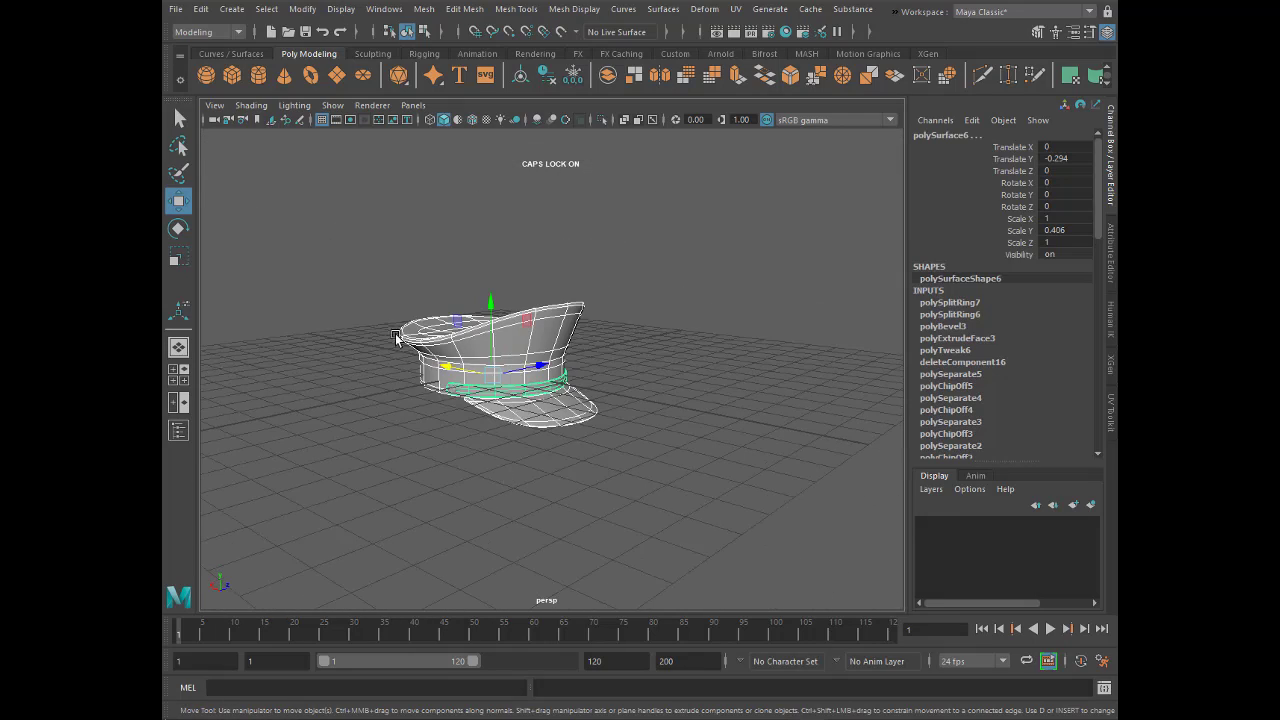
pyautogui.scroll(4, 627, 483)
pyautogui.keyDown('alt'); pyautogui.moveTo(627, 483); pyautogui.dragTo(487, 379); pyautogui.keyUp('alt')
pyautogui.click(606, 476)
pyautogui.scroll(3, 564, 484)
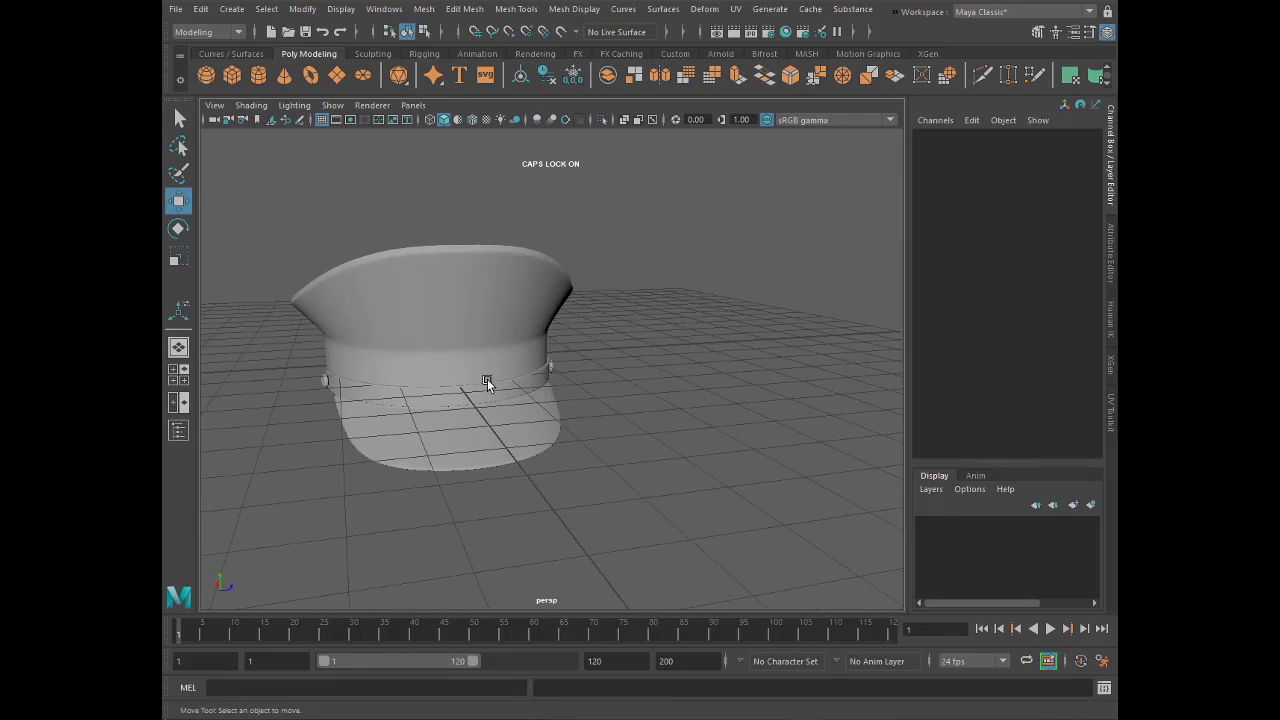
# - Create a new polygon cylinder beside the cap and rotate it 90 on Z
pyautogui.click(261, 75)
pyautogui.moveTo(561, 397)
pyautogui.keyDown('alt'); pyautogui.mouseDown()
pyautogui.moveTo(409, 358)
pyautogui.moveTo(615, 435)
pyautogui.mouseUp(); pyautogui.keyUp('alt')
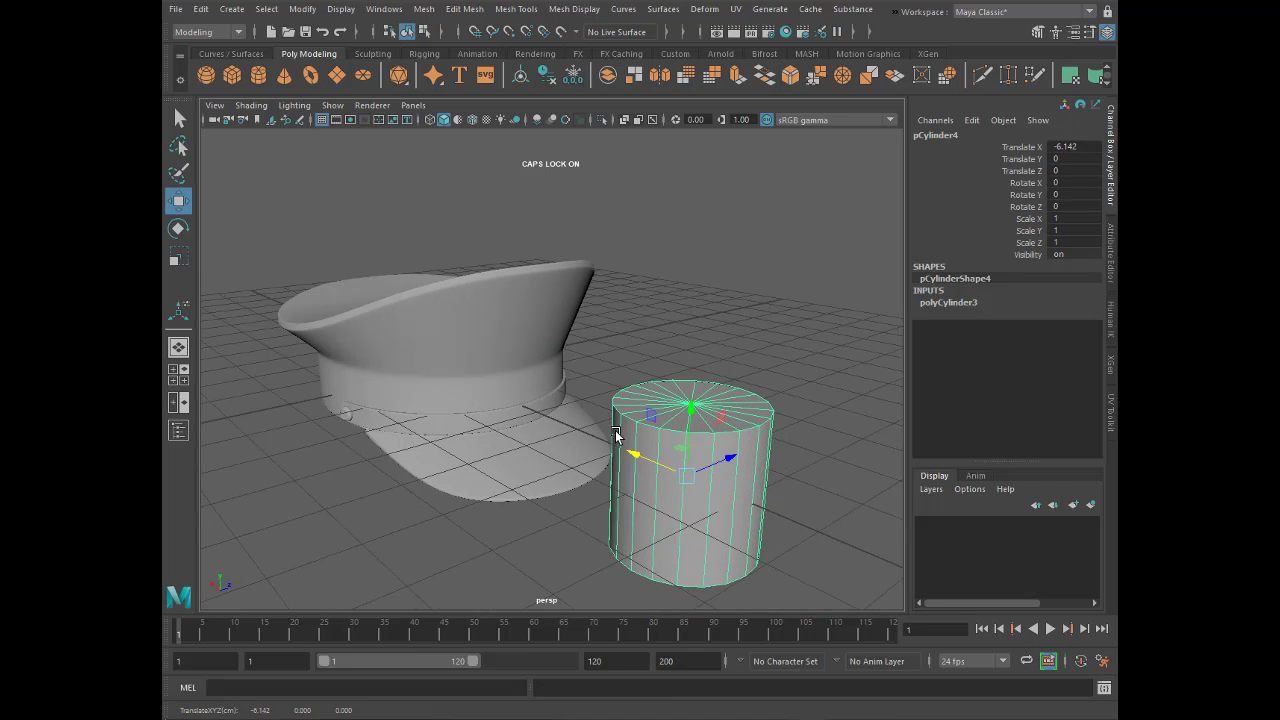
pyautogui.press('e')
pyautogui.moveTo(729, 426); pyautogui.dragTo(741, 448)
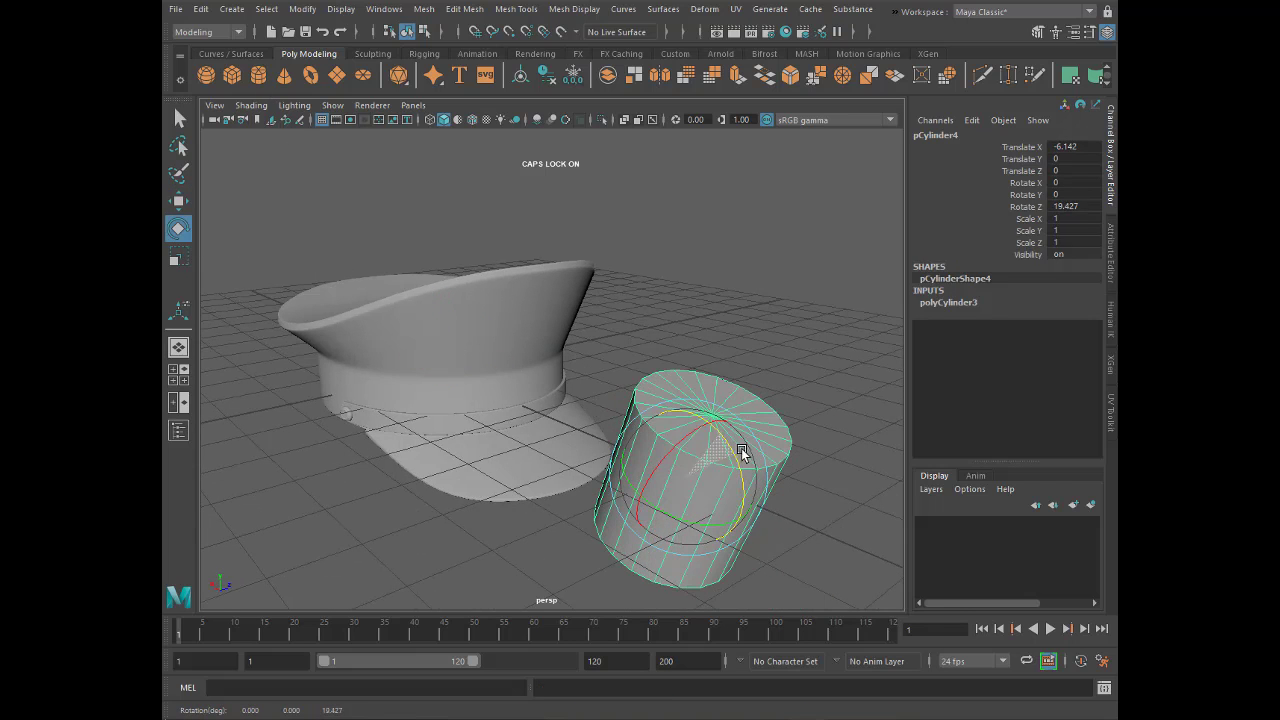
pyautogui.write('0')
pyautogui.press('Return')
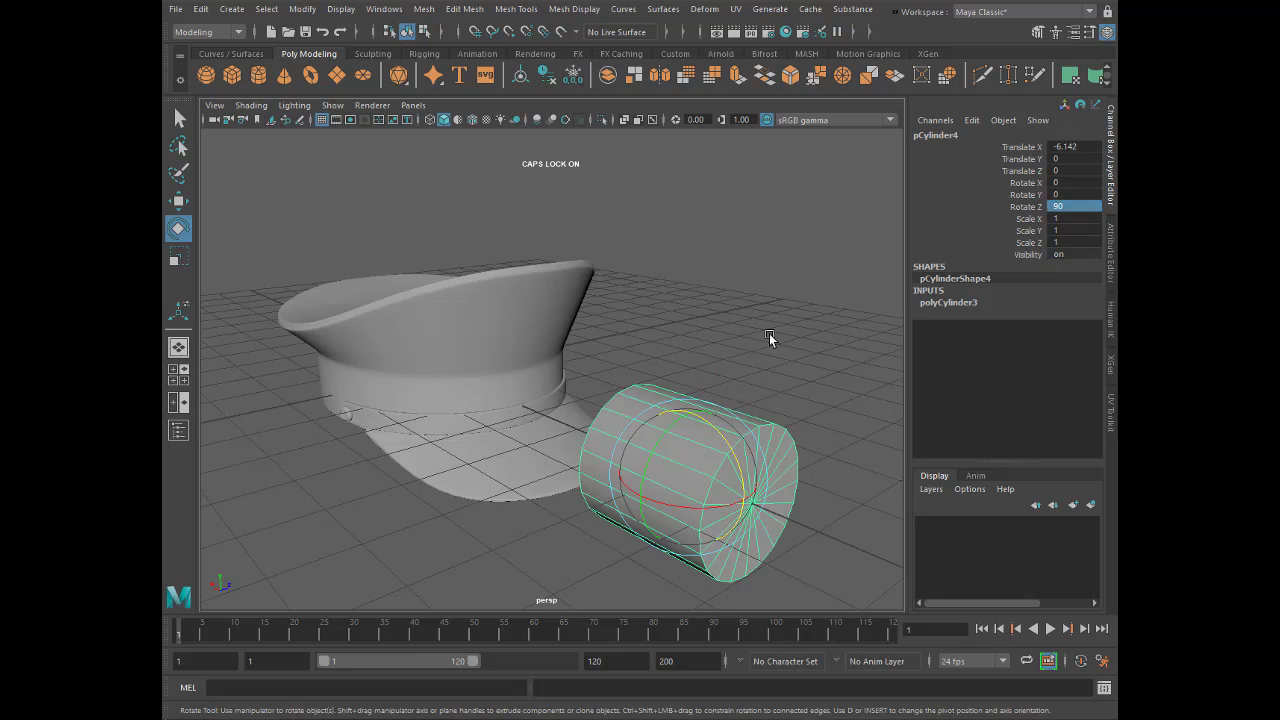
pyautogui.moveTo(769, 333)
pyautogui.keyDown('alt'); pyautogui.mouseDown()
pyautogui.moveTo(495, 400)
pyautogui.moveTo(672, 429)
pyautogui.mouseUp(); pyautogui.keyUp('alt')
pyautogui.press('r')
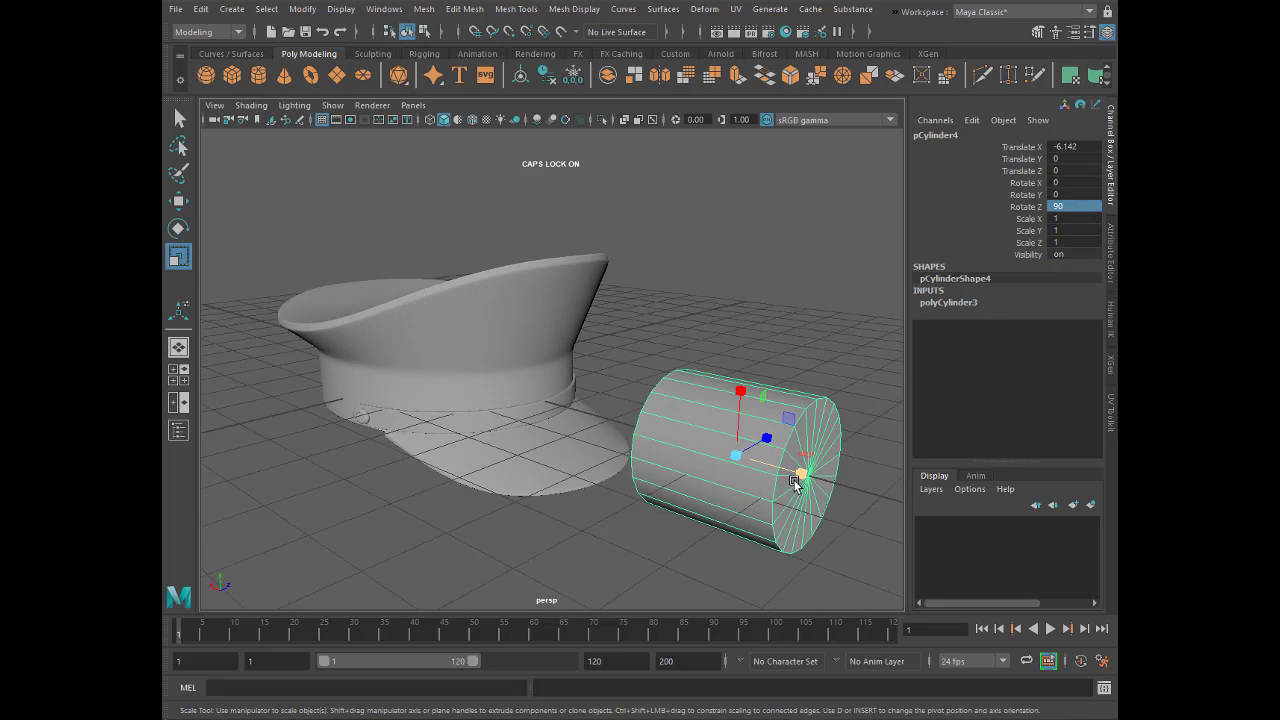
pyautogui.moveTo(796, 482)
pyautogui.mouseDown()
pyautogui.moveTo(742, 460)
pyautogui.moveTo(728, 481)
pyautogui.mouseUp()
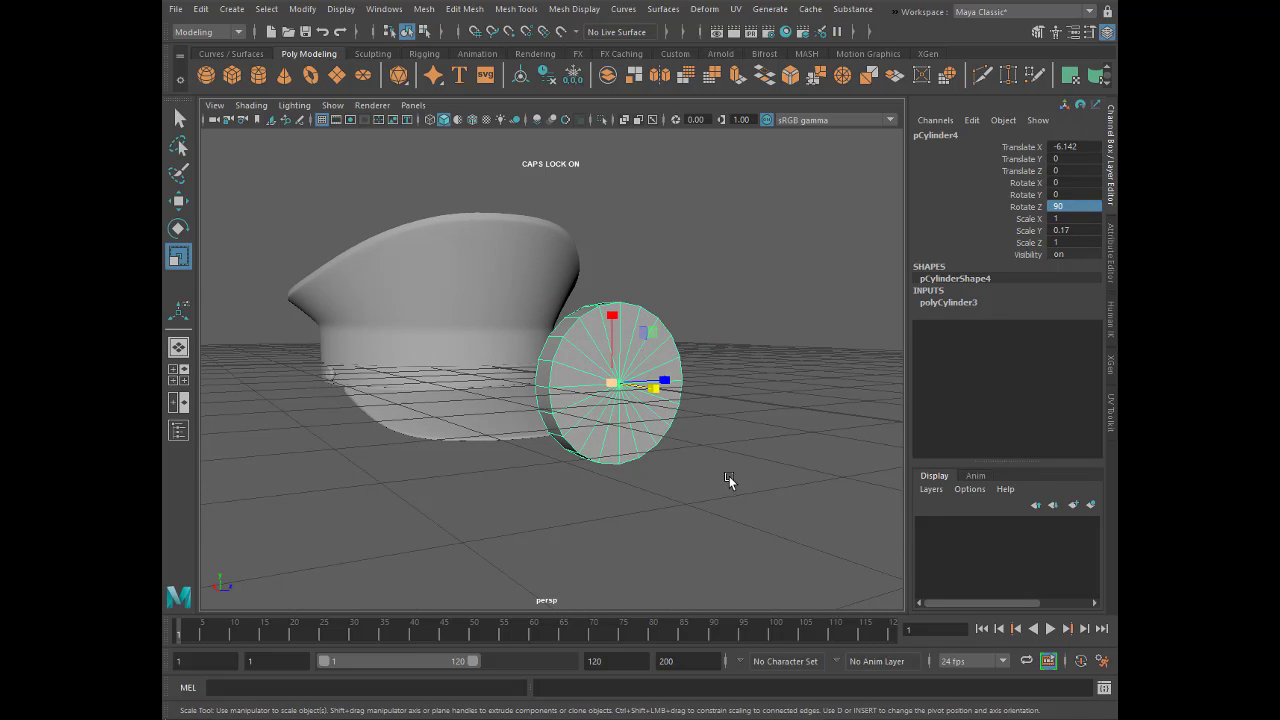
pyautogui.hotkey('ctrl', 'z')
# - Set the cylinder's polyCylinder Subdivisions Axis to 8
pyautogui.click(954, 302)
pyautogui.click(1065, 339)
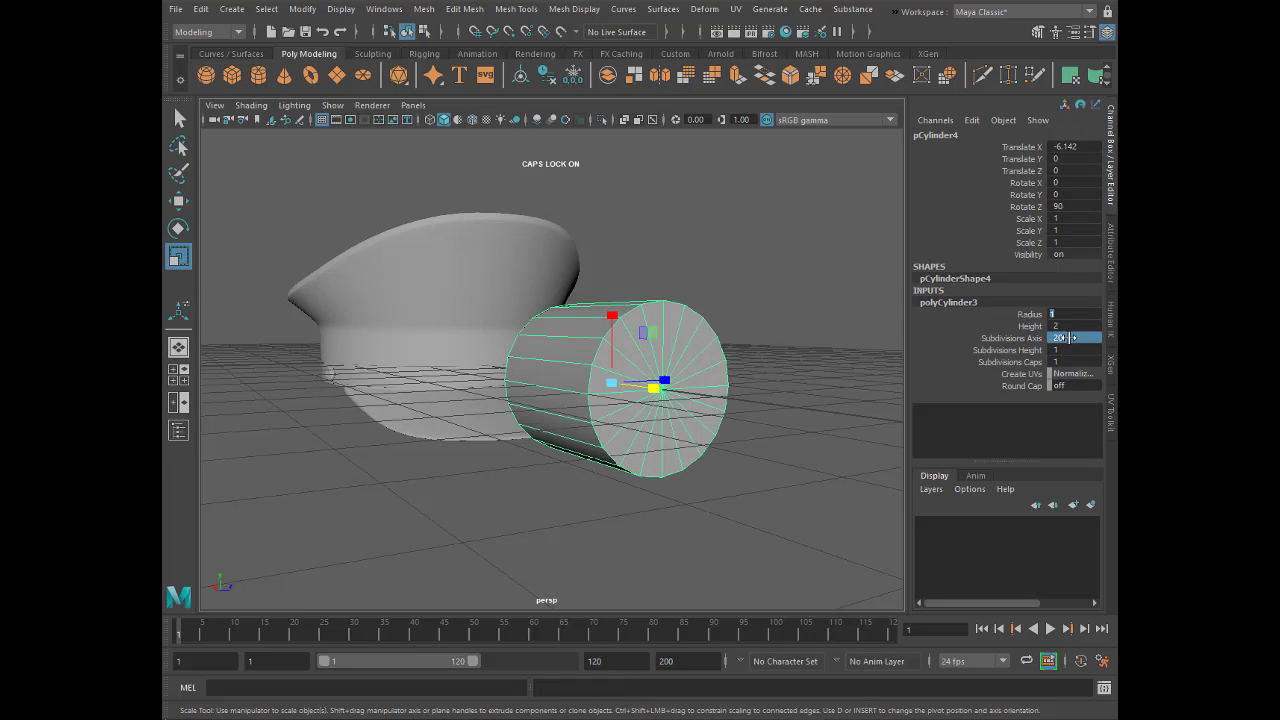
pyautogui.press('q')
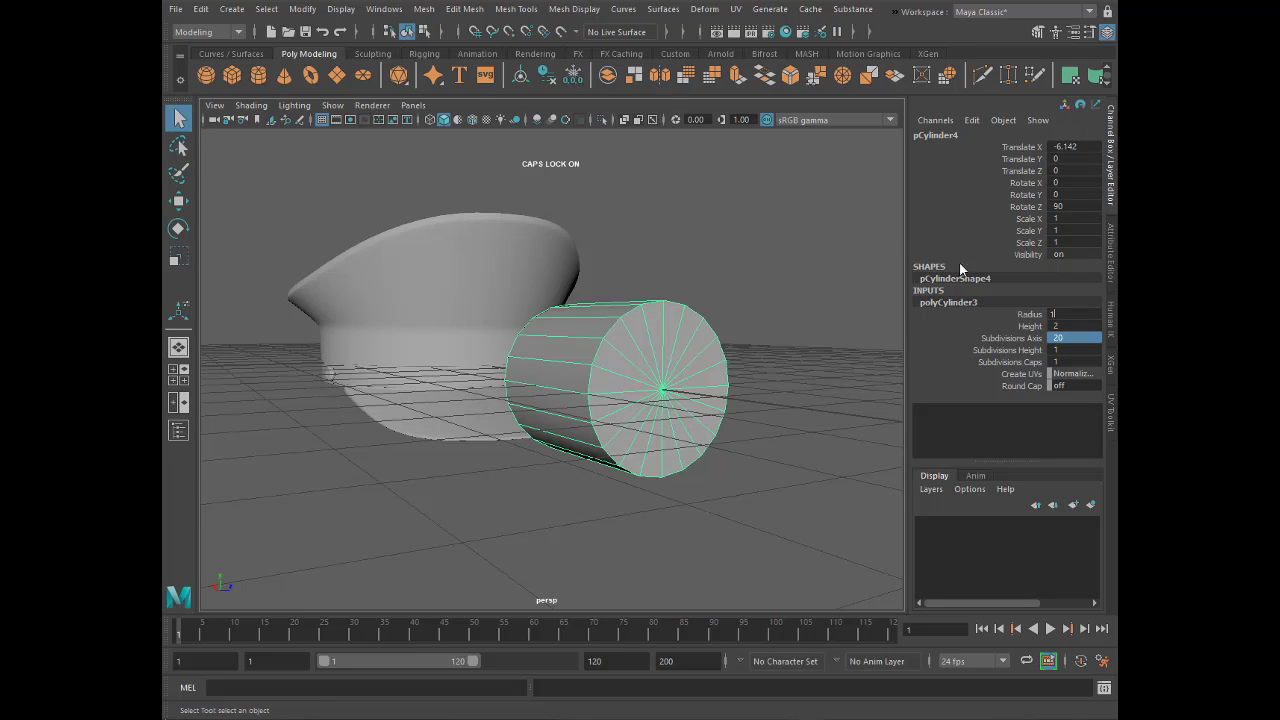
pyautogui.write('2')
pyautogui.press('Return')
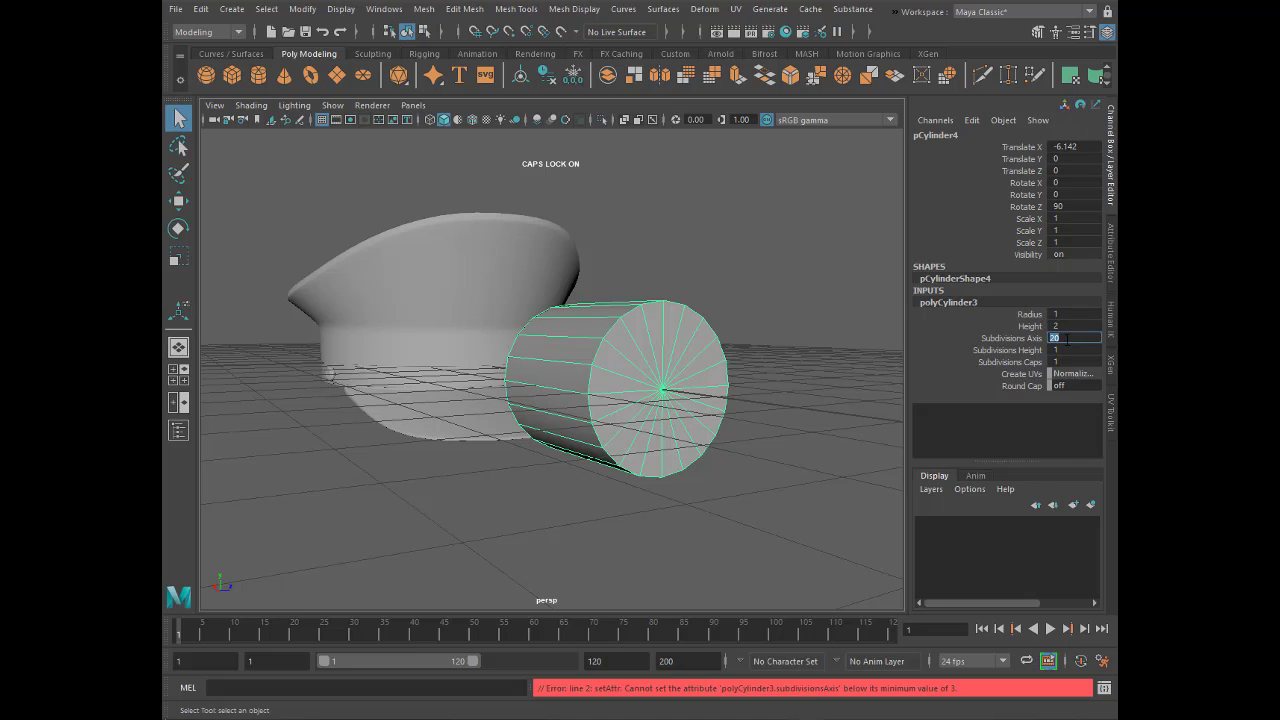
pyautogui.press('Return')
# - Squash the cylinder to Scale Y 0.223, making a thin disc
pyautogui.keyDown('alt'); pyautogui.moveTo(711, 463); pyautogui.dragTo(790, 430); pyautogui.keyUp('alt')
pyautogui.click(178, 257)
pyautogui.moveTo(681, 453); pyautogui.dragTo(643, 434)
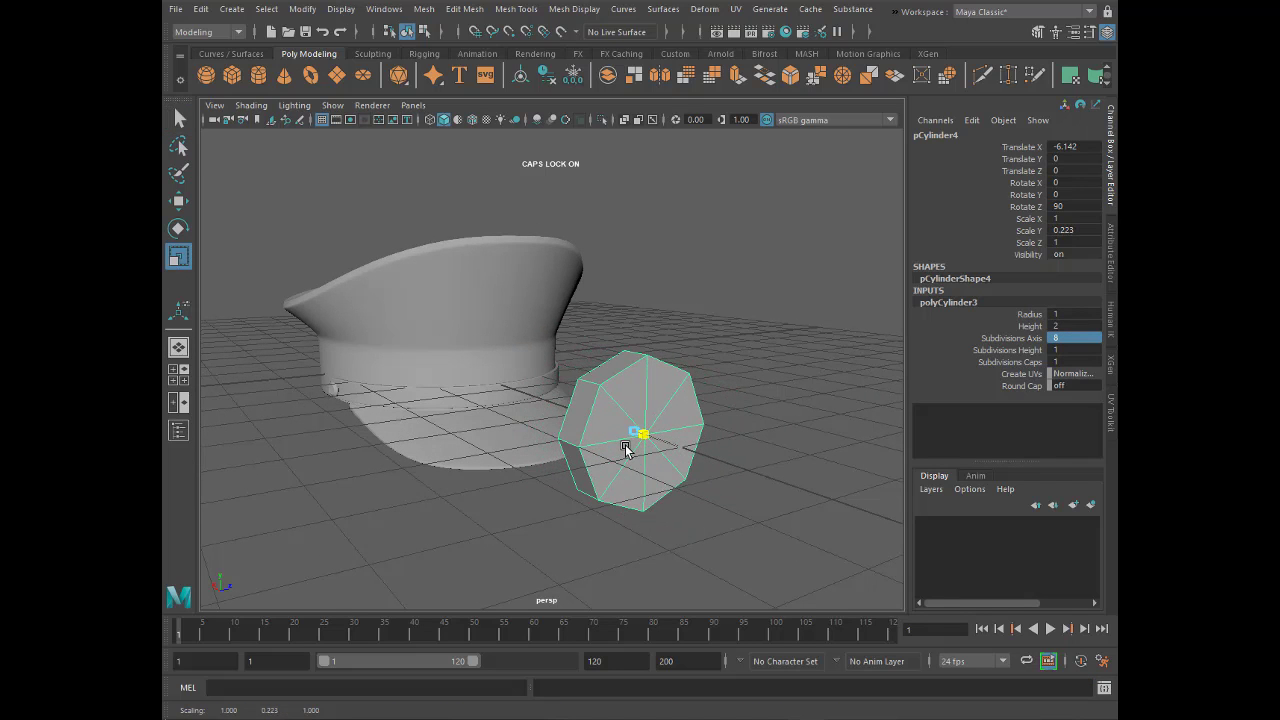
# - Select the disc's front faces and extrude them, insetting them to 0.85
pyautogui.moveTo(608, 322); pyautogui.dragTo(607, 368, button='right')
pyautogui.click(600, 420)
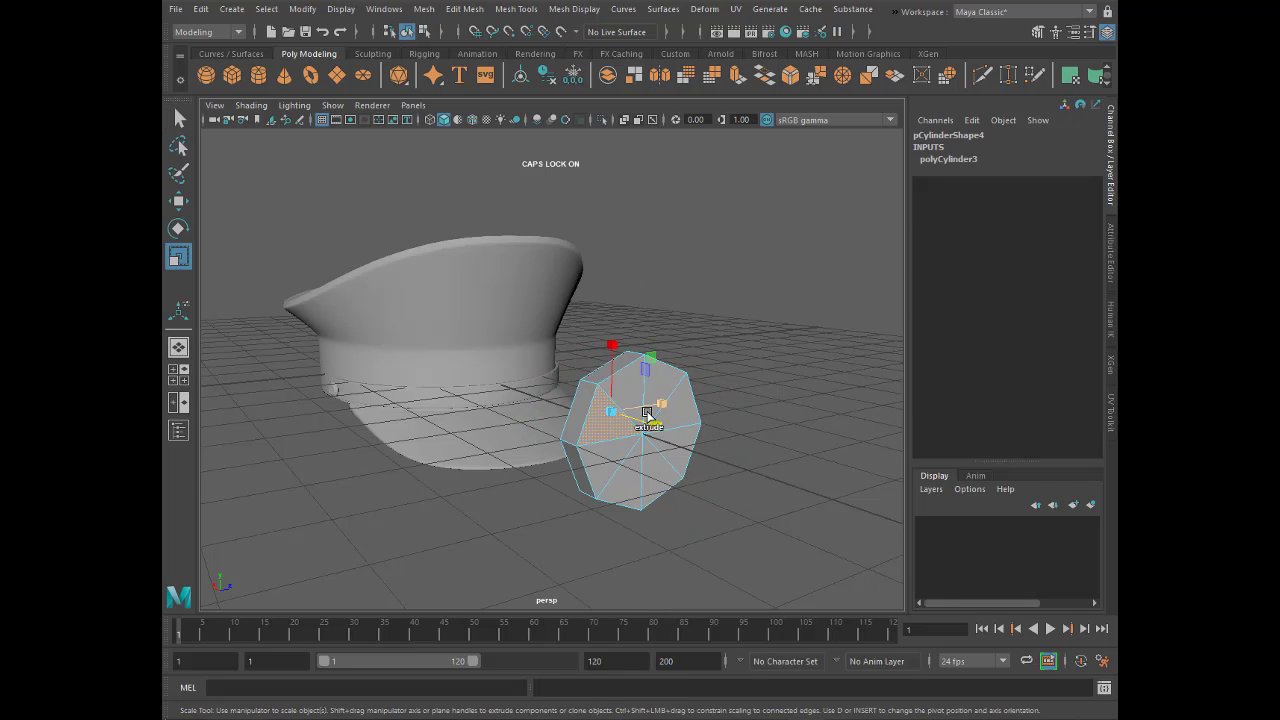
pyautogui.click(178, 145)
pyautogui.click(178, 118)
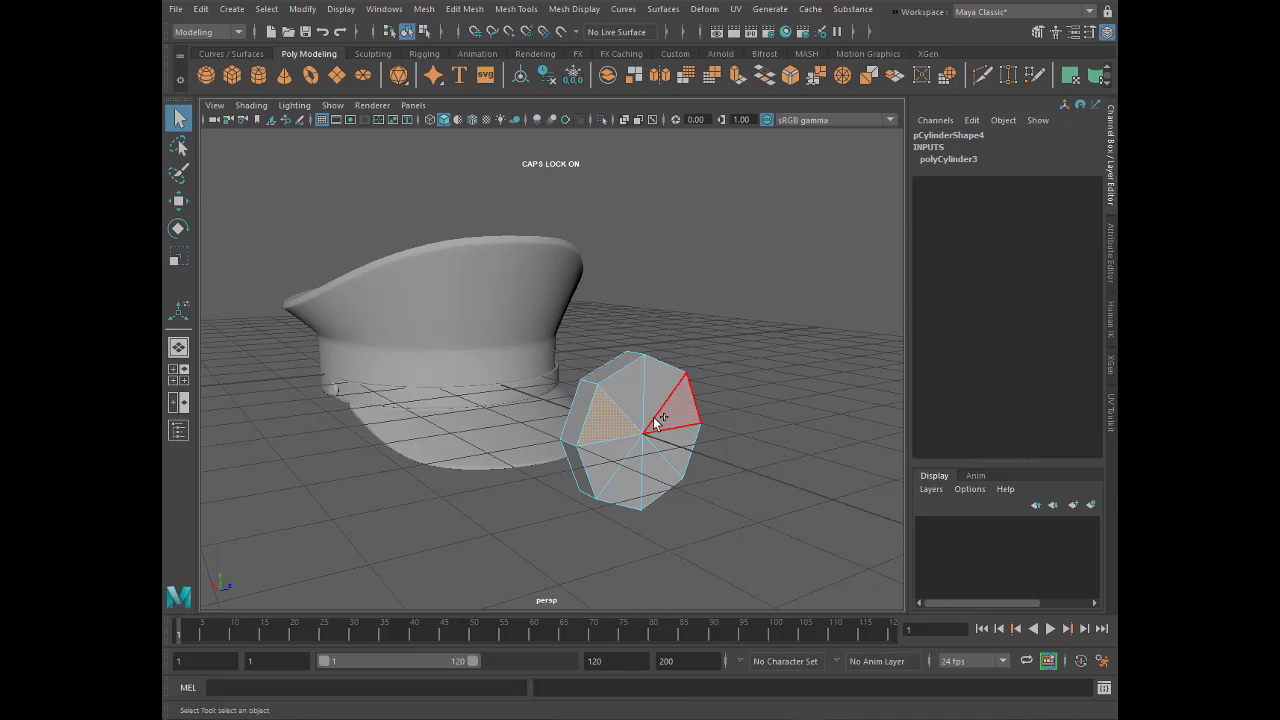
pyautogui.keyDown('shift'); pyautogui.click(628, 380); pyautogui.keyUp('shift')
pyautogui.keyDown('shift'); pyautogui.click(662, 385); pyautogui.keyUp('shift')
pyautogui.keyDown('shift'); pyautogui.click(676, 414); pyautogui.keyUp('shift')
pyautogui.moveTo(618, 458)
pyautogui.keyDown('alt'); pyautogui.mouseDown()
pyautogui.moveTo(580, 466)
pyautogui.moveTo(726, 172)
pyautogui.mouseUp(); pyautogui.keyUp('alt')
pyautogui.press('f')
pyautogui.scroll(-3, 574, 467)
pyautogui.click(738, 75)
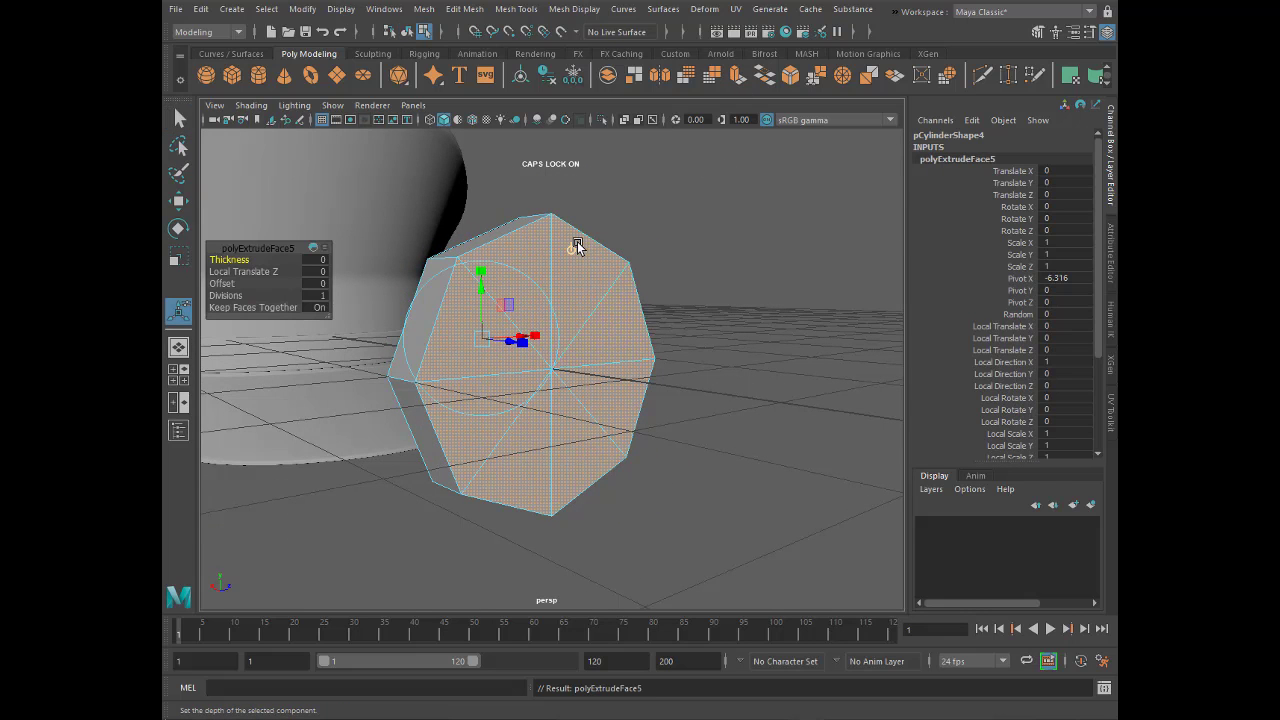
pyautogui.moveTo(553, 374); pyautogui.dragTo(502, 364)
# - Extrude the front faces twice more and shrink the new faces inward
pyautogui.hotkey('ctrl', 'e')
pyautogui.scroll(3, 520, 373)
pyautogui.hotkey('ctrl', 'e')
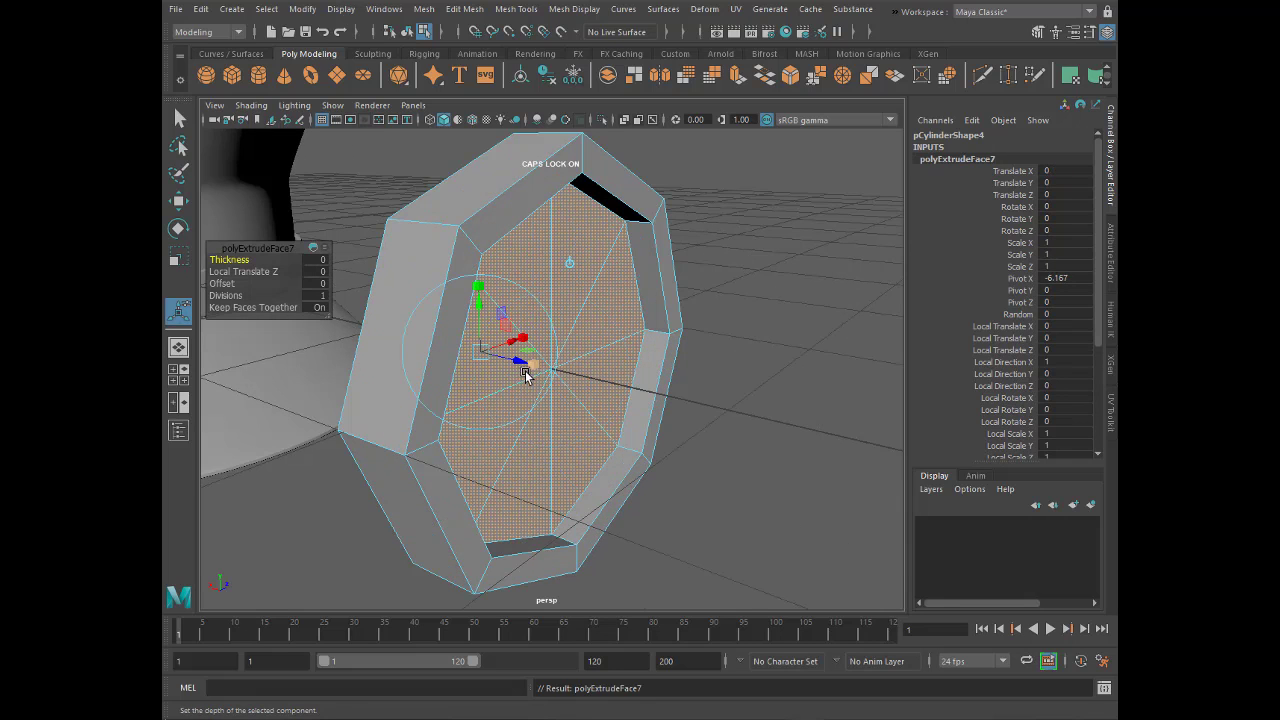
pyautogui.click(572, 265)
pyautogui.moveTo(552, 370)
pyautogui.mouseDown()
pyautogui.moveTo(557, 414)
pyautogui.moveTo(534, 423)
pyautogui.moveTo(556, 376)
pyautogui.moveTo(540, 390)
pyautogui.mouseUp()
pyautogui.moveTo(540, 390)
pyautogui.keyDown('alt'); pyautogui.mouseDown()
pyautogui.moveTo(531, 414)
pyautogui.moveTo(543, 371)
pyautogui.moveTo(527, 366)
pyautogui.moveTo(541, 364)
pyautogui.moveTo(500, 390)
pyautogui.moveTo(532, 415)
pyautogui.moveTo(570, 392)
pyautogui.mouseUp(); pyautogui.keyUp('alt')
# - Scale the selected edges of the disc slightly
pyautogui.moveTo(545, 235); pyautogui.dragTo(547, 196, button='right')
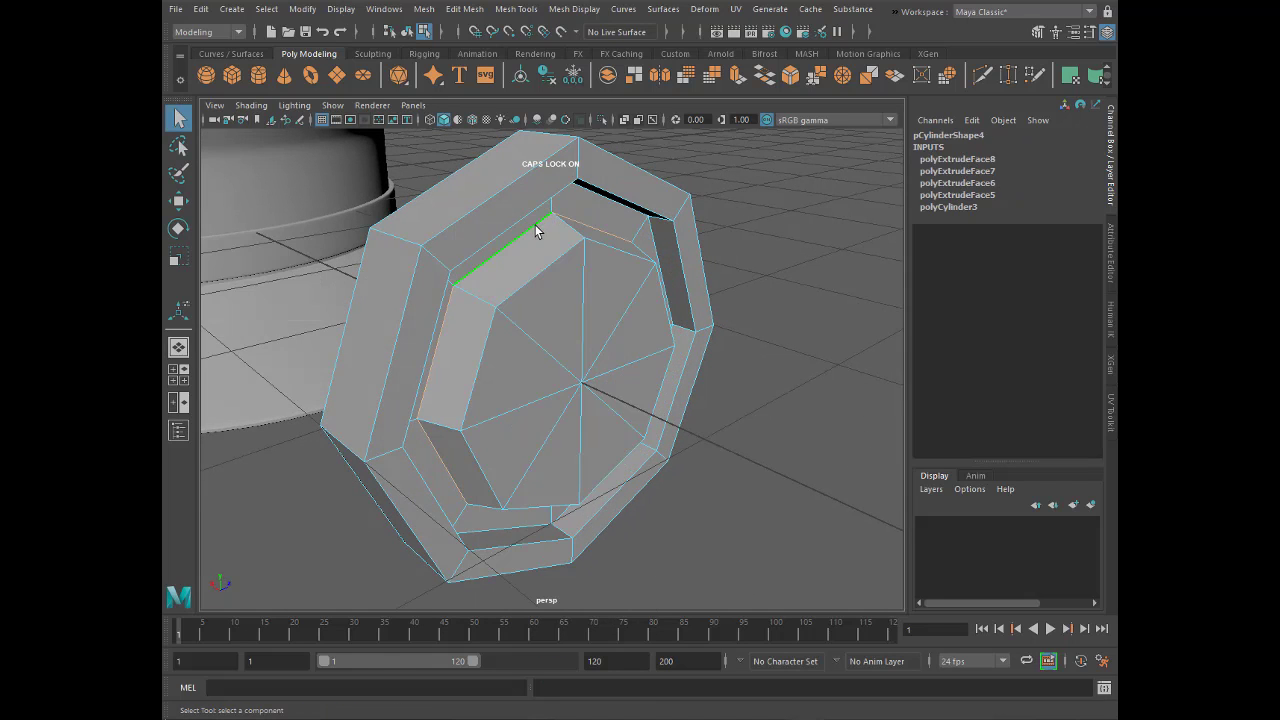
pyautogui.scroll(3, 557, 349)
pyautogui.press('r')
pyautogui.scroll(-3, 568, 346)
pyautogui.moveTo(568, 346)
pyautogui.mouseDown()
pyautogui.moveTo(562, 372)
pyautogui.moveTo(466, 380)
pyautogui.moveTo(551, 371)
pyautogui.mouseUp()
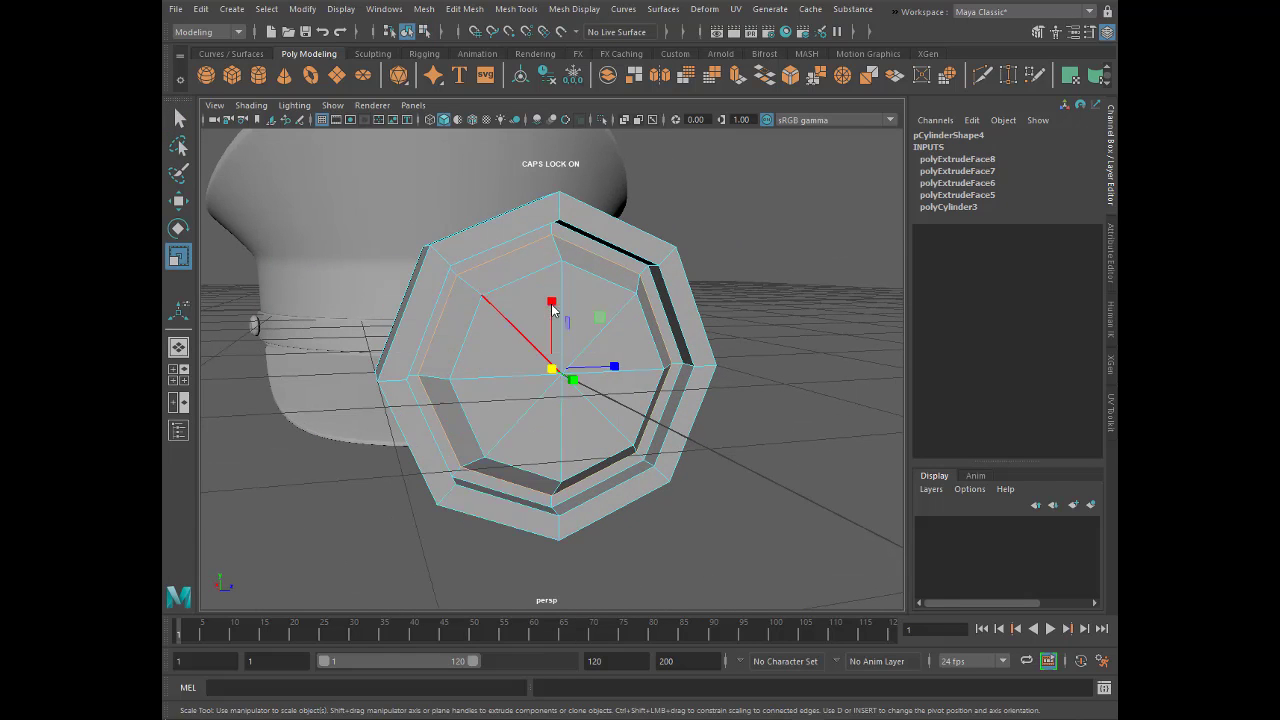
# - Bevel the disc's rim edge with a 0.2 fraction
pyautogui.press('F8')
pyautogui.click(360, 514)
pyautogui.moveTo(360, 514)
pyautogui.keyDown('alt'); pyautogui.mouseDown()
pyautogui.moveTo(474, 517)
pyautogui.moveTo(523, 322)
pyautogui.mouseUp(); pyautogui.keyUp('alt')
pyautogui.click(523, 322)
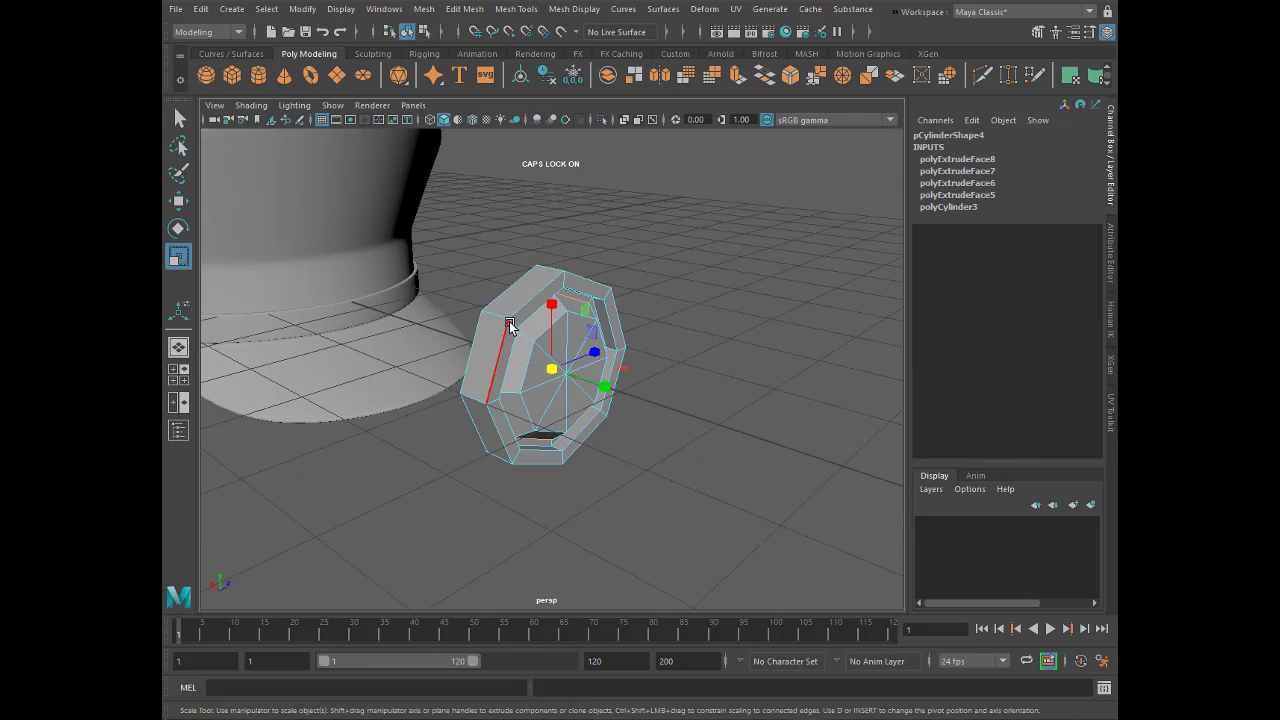
pyautogui.moveTo(551, 411)
pyautogui.keyDown('alt'); pyautogui.mouseDown()
pyautogui.moveTo(431, 368)
pyautogui.moveTo(491, 391)
pyautogui.moveTo(434, 357)
pyautogui.moveTo(536, 386)
pyautogui.moveTo(566, 443)
pyautogui.moveTo(466, 330)
pyautogui.moveTo(509, 371)
pyautogui.moveTo(533, 366)
pyautogui.mouseUp(); pyautogui.keyUp('alt')
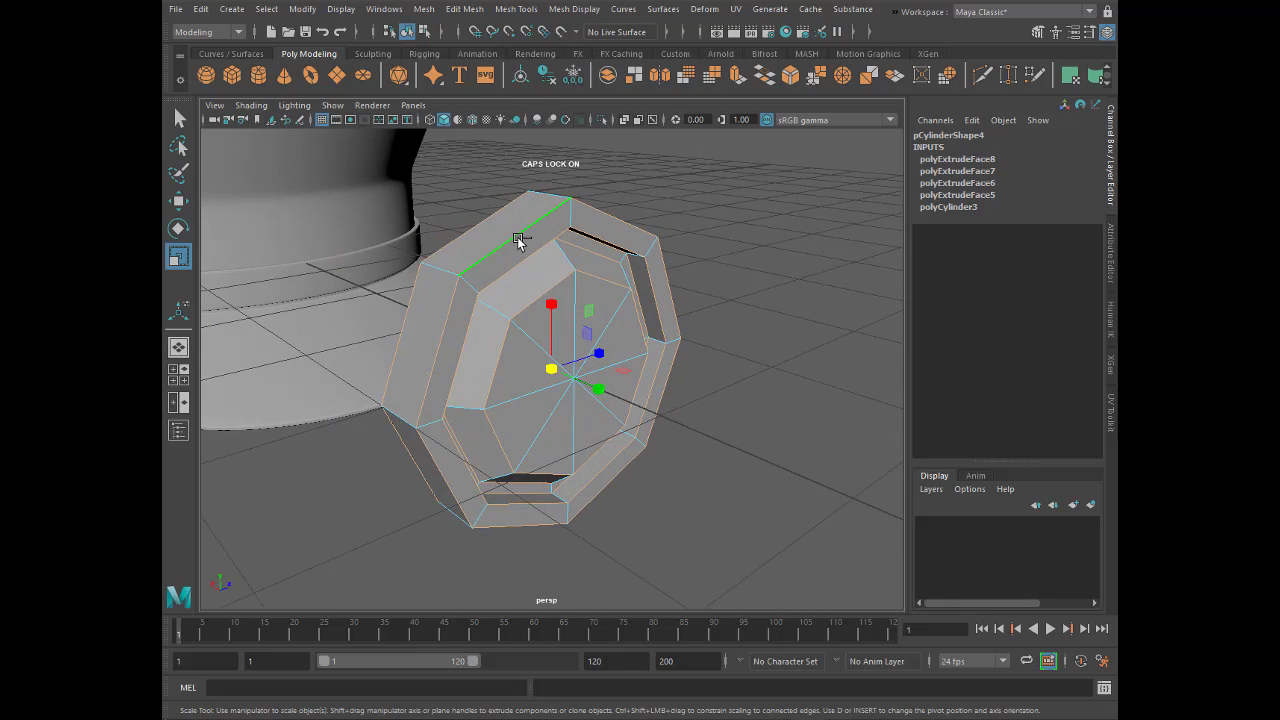
pyautogui.keyDown('shift'); pyautogui.moveTo(518, 240); pyautogui.dragTo(573, 235, button='right'); pyautogui.keyUp('shift')
pyautogui.click(281, 259)
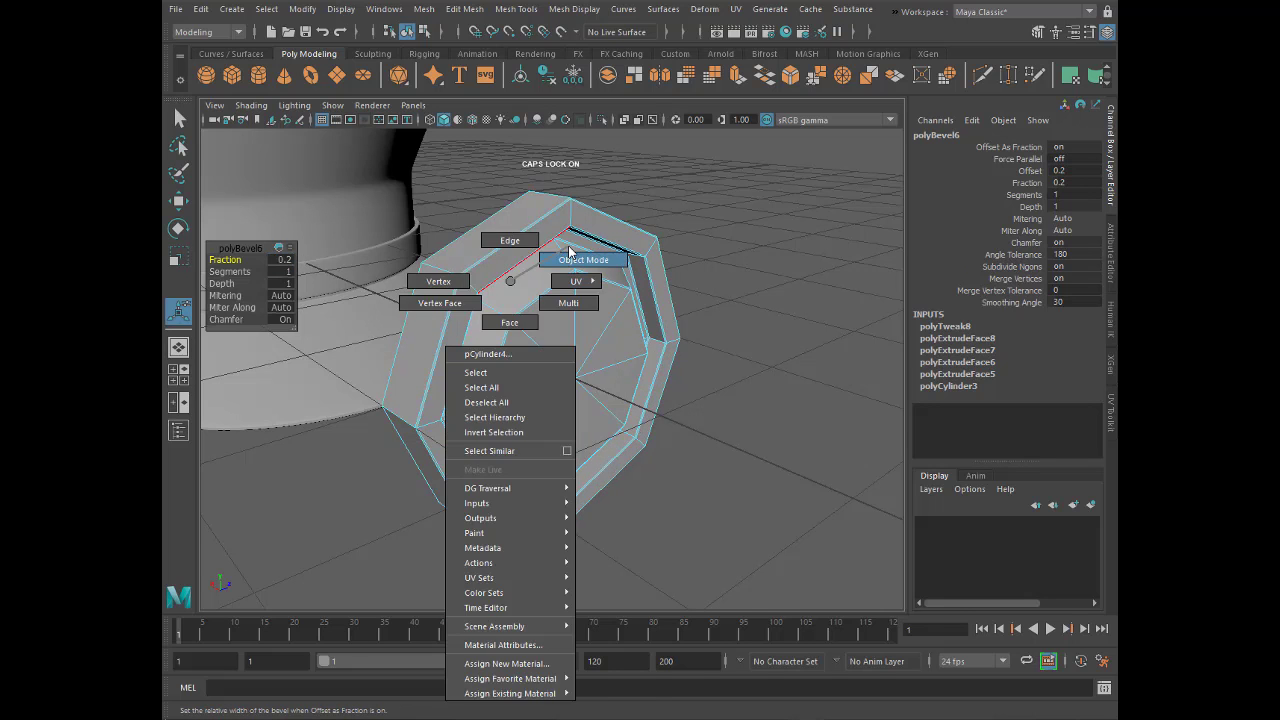
# - Show the button as a smooth preview in Object Mode and slide it along X
pyautogui.moveTo(506, 300); pyautogui.dragTo(575, 254, button='right')
pyautogui.press('3')
pyautogui.click(747, 265)
pyautogui.moveTo(747, 265)
pyautogui.keyDown('alt'); pyautogui.mouseDown()
pyautogui.moveTo(575, 369)
pyautogui.moveTo(663, 334)
pyautogui.moveTo(574, 357)
pyautogui.moveTo(601, 371)
pyautogui.moveTo(570, 364)
pyautogui.moveTo(560, 390)
pyautogui.moveTo(573, 395)
pyautogui.mouseUp(); pyautogui.keyUp('alt')
pyautogui.click(646, 360)
pyautogui.click(554, 283)
pyautogui.click(550, 383)
pyautogui.press('w')
pyautogui.moveTo(508, 358); pyautogui.dragTo(510, 362)
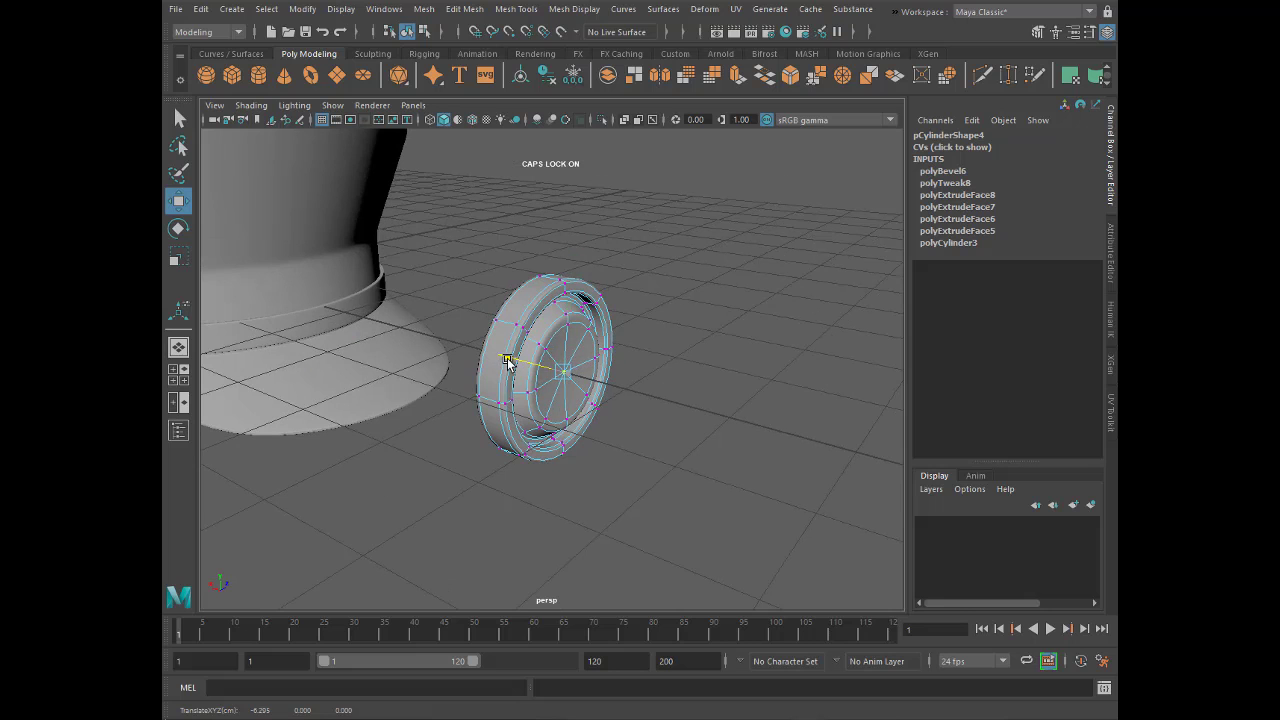
pyautogui.moveTo(523, 314); pyautogui.dragTo(551, 275, button='right')
# - Move the button toward the hat and shrink it uniformly
pyautogui.click(473, 260)
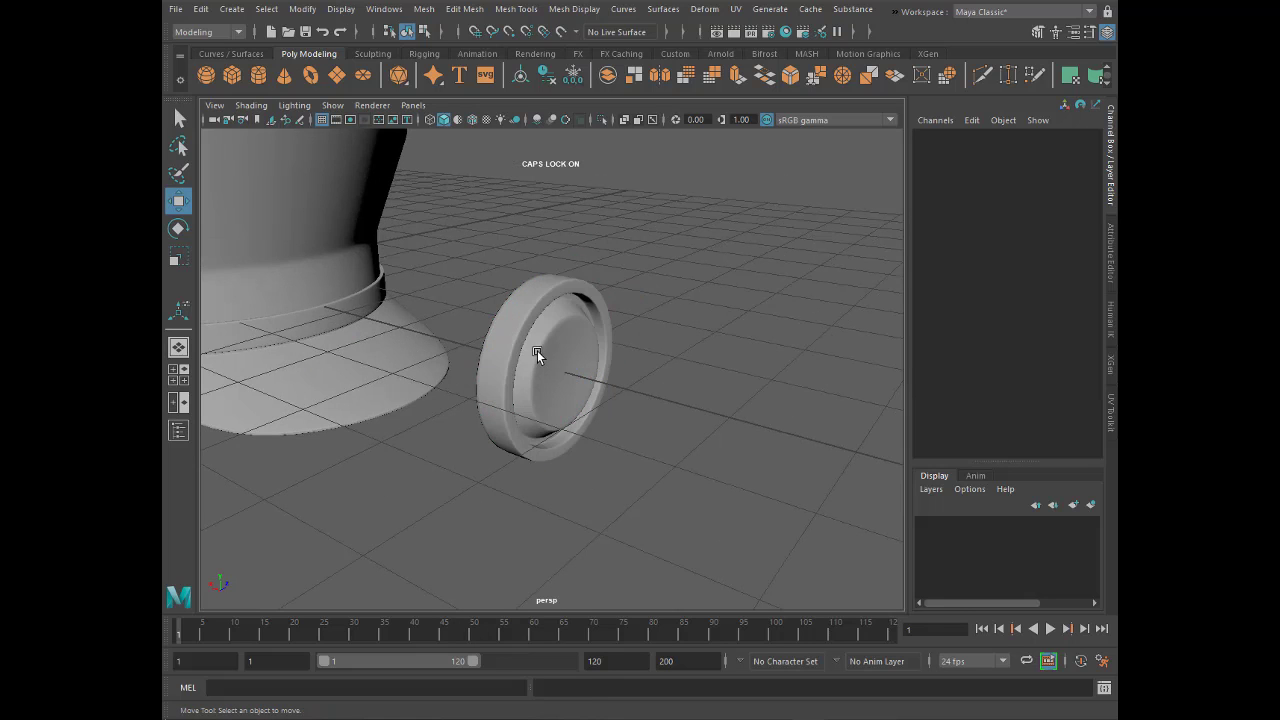
pyautogui.click(537, 350)
pyautogui.moveTo(537, 350)
pyautogui.keyDown('alt'); pyautogui.mouseDown()
pyautogui.moveTo(489, 391)
pyautogui.moveTo(460, 365)
pyautogui.moveTo(313, 321)
pyautogui.mouseUp(); pyautogui.keyUp('alt')
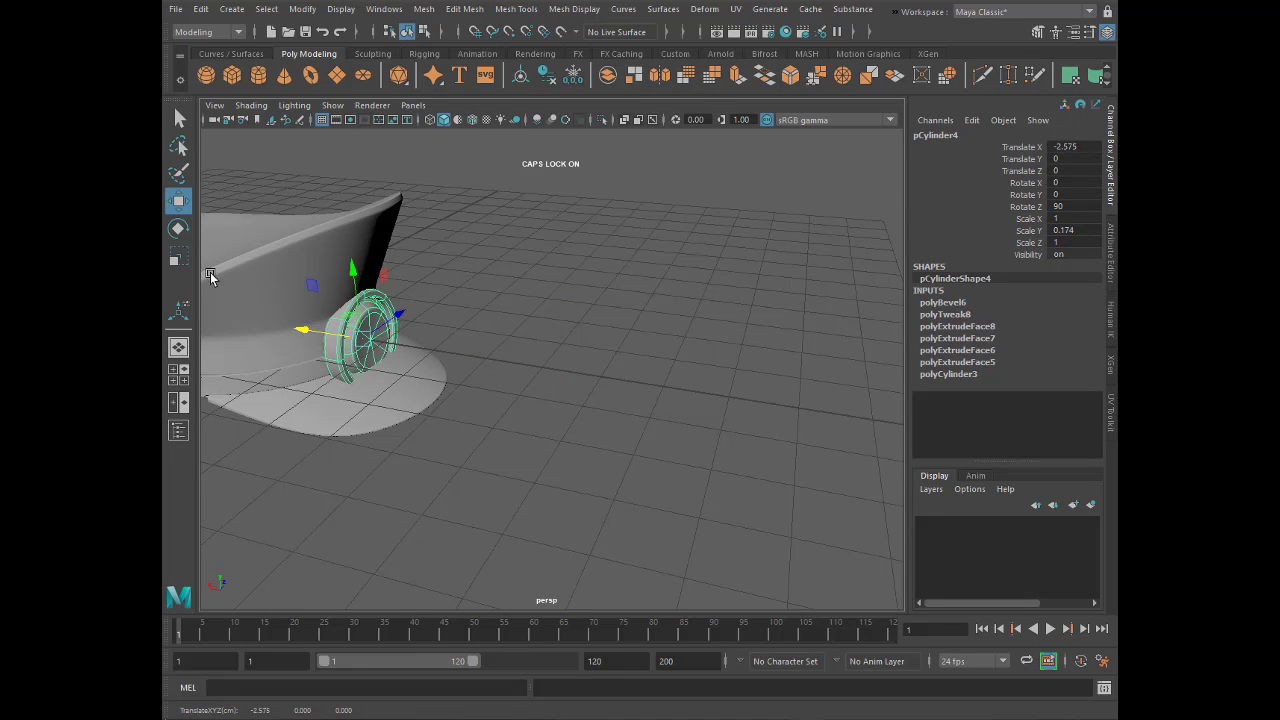
pyautogui.click(178, 256)
pyautogui.moveTo(390, 386)
pyautogui.keyDown('alt'); pyautogui.mouseDown()
pyautogui.moveTo(350, 357)
pyautogui.moveTo(373, 347)
pyautogui.moveTo(349, 346)
pyautogui.moveTo(420, 380)
pyautogui.moveTo(601, 379)
pyautogui.moveTo(488, 440)
pyautogui.moveTo(532, 386)
pyautogui.moveTo(525, 475)
pyautogui.moveTo(508, 449)
pyautogui.moveTo(497, 457)
pyautogui.mouseUp(); pyautogui.keyUp('alt')
# - Check the button in the front view and shrink it further to 0.201
pyautogui.scroll(5, 464, 390)
pyautogui.scroll(-5, 532, 386)
pyautogui.press('space')
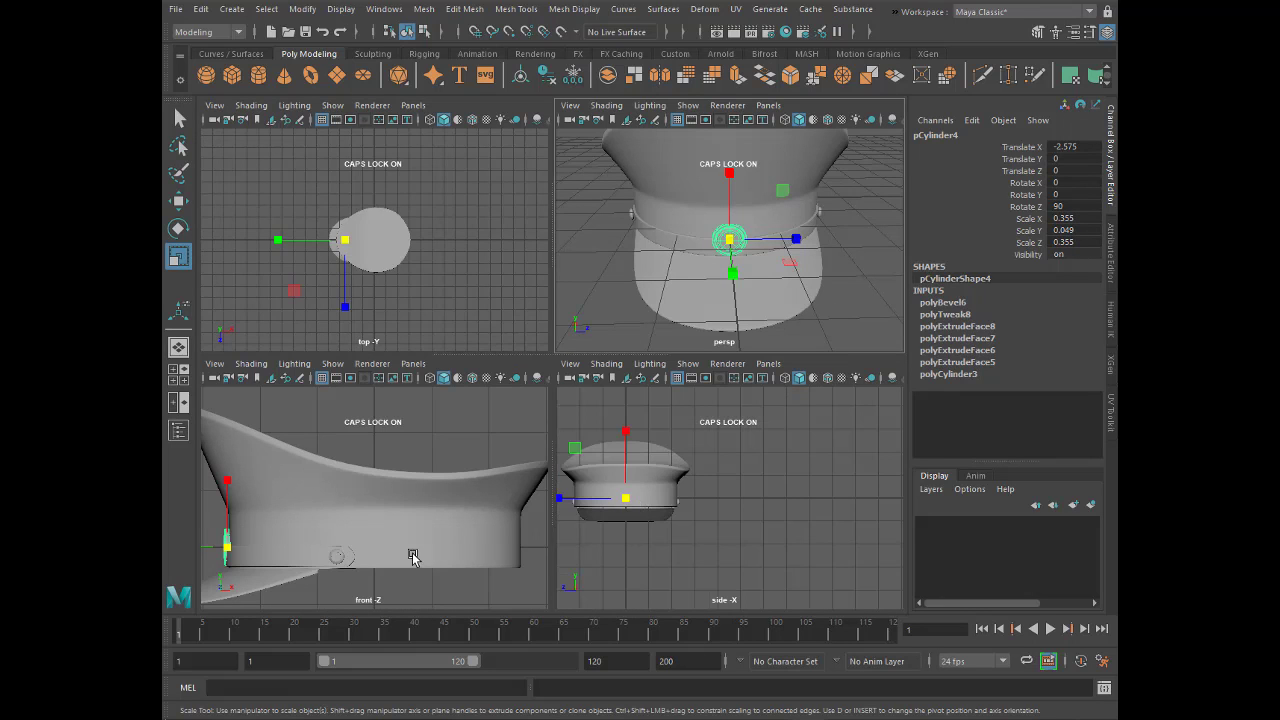
pyautogui.press('space')
pyautogui.press('f')
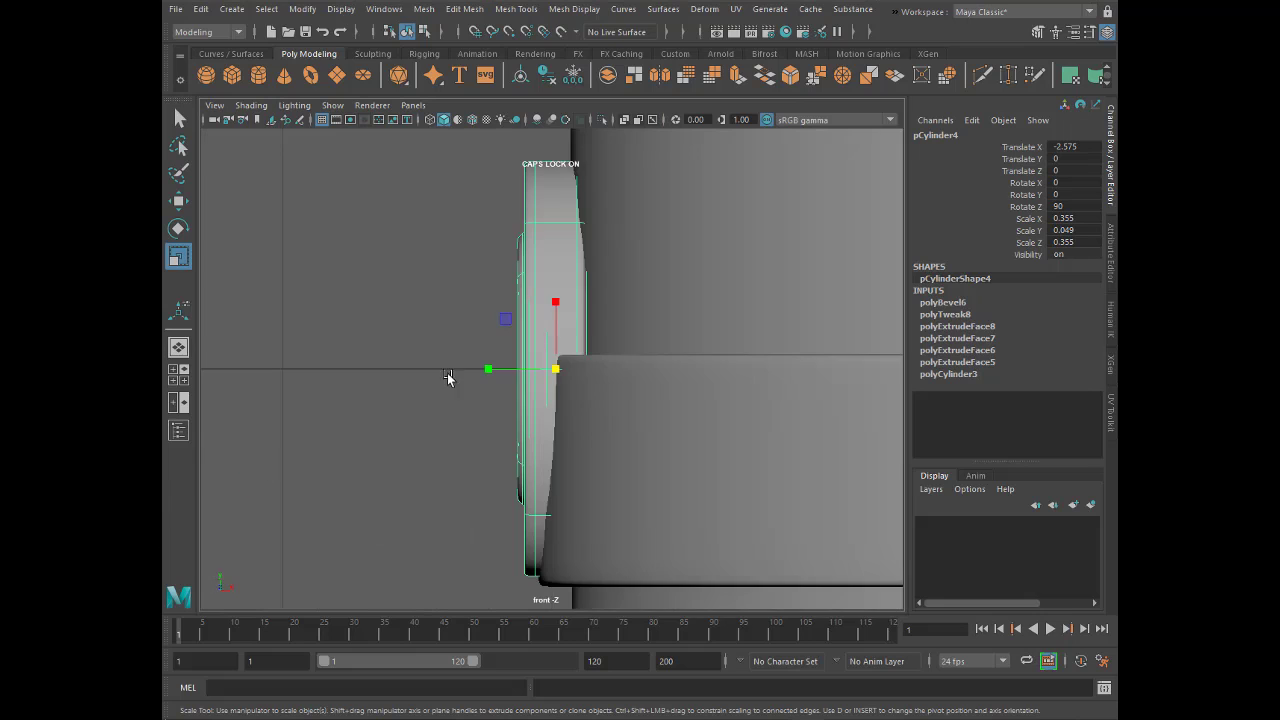
pyautogui.scroll(-3, 528, 377)
pyautogui.scroll(3, 543, 366)
pyautogui.moveTo(553, 369)
pyautogui.mouseDown()
pyautogui.moveTo(536, 372)
pyautogui.moveTo(553, 312)
pyautogui.mouseUp()
# - Seat the button on the front of the hat band, enlarging and raising it slightly
pyautogui.press('w')
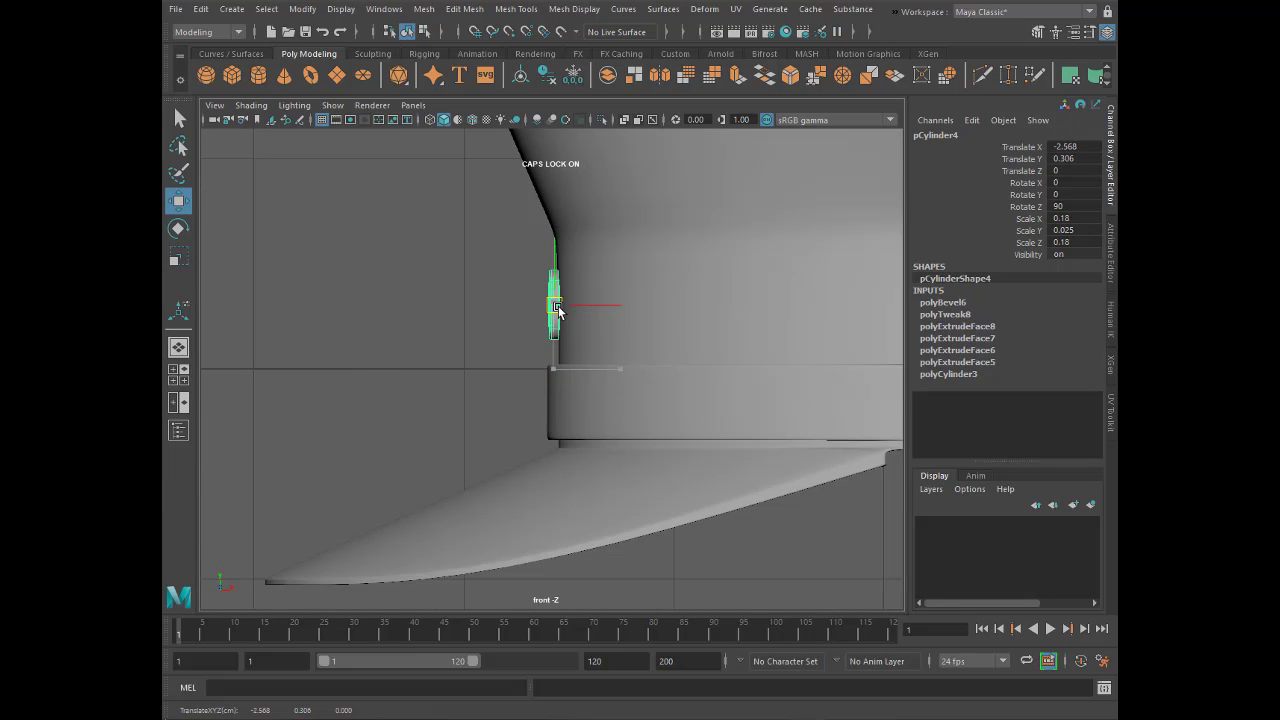
pyautogui.press('space')
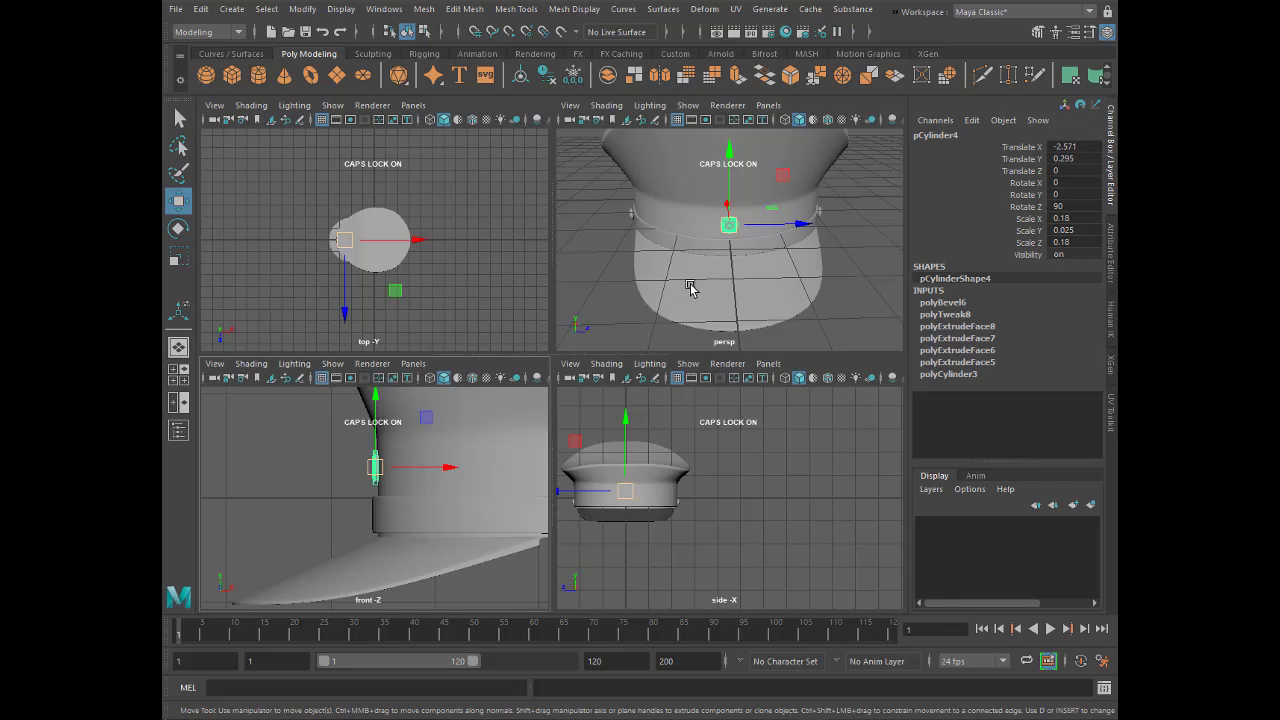
pyautogui.press('space')
pyautogui.moveTo(577, 434)
pyautogui.keyDown('alt'); pyautogui.mouseDown()
pyautogui.moveTo(594, 429)
pyautogui.moveTo(583, 466)
pyautogui.moveTo(722, 416)
pyautogui.moveTo(529, 420)
pyautogui.mouseUp(); pyautogui.keyUp('alt')
pyautogui.click(722, 416)
pyautogui.keyDown('alt'); pyautogui.moveTo(529, 420); pyautogui.dragTo(608, 441, button='right'); pyautogui.keyUp('alt')
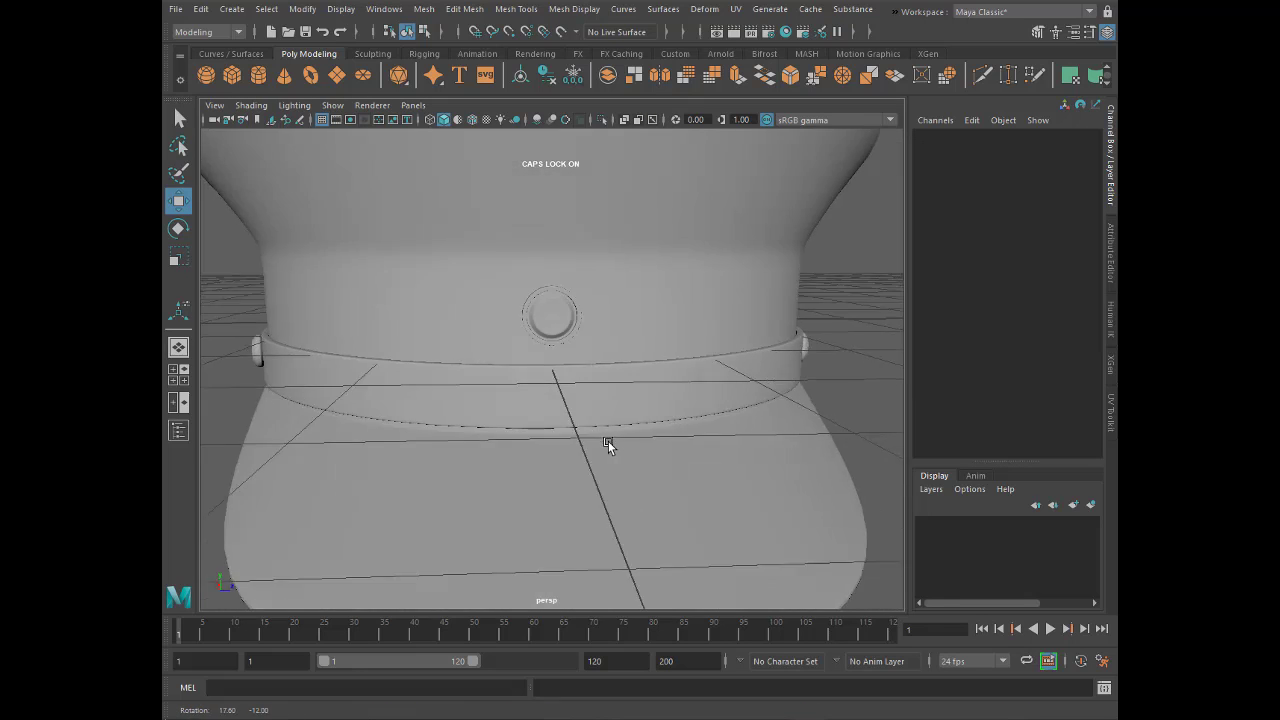
pyautogui.keyDown('alt'); pyautogui.moveTo(608, 441); pyautogui.dragTo(564, 367); pyautogui.keyUp('alt')
pyautogui.click(553, 314)
pyautogui.press('r')
pyautogui.moveTo(558, 318); pyautogui.dragTo(562, 320)
pyautogui.press('w')
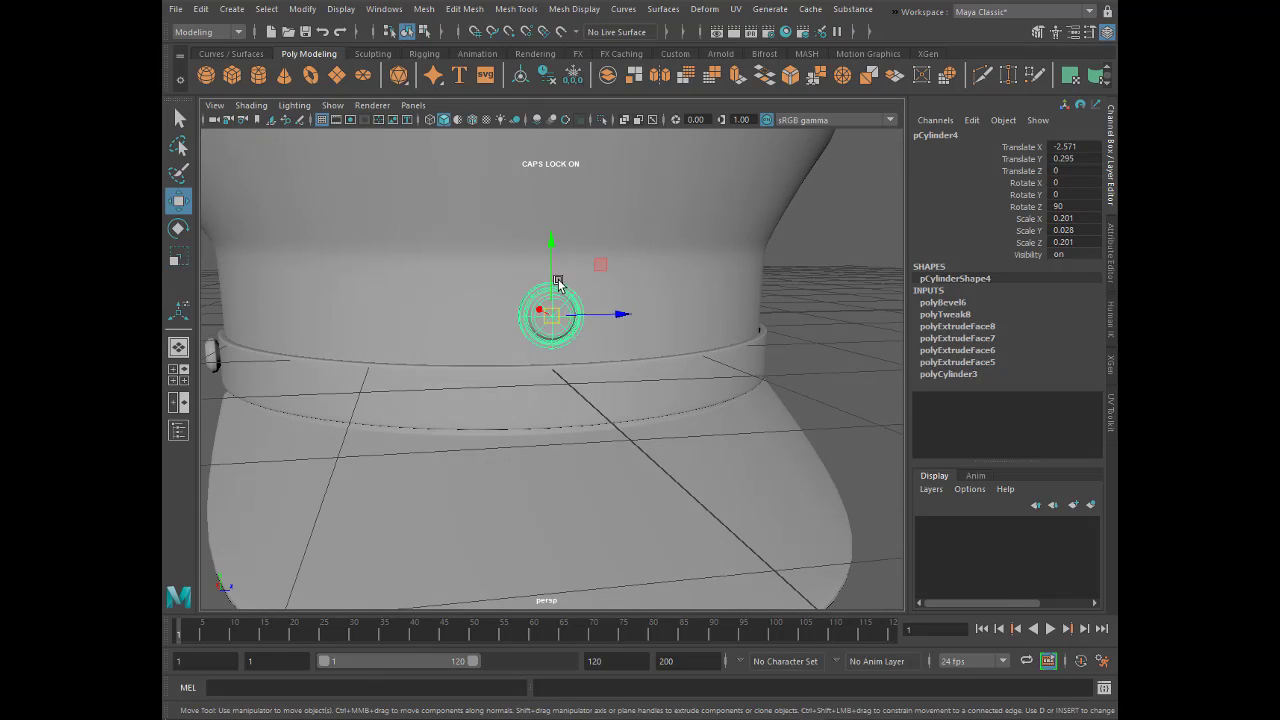
pyautogui.moveTo(558, 269); pyautogui.dragTo(558, 251)
# - Orbit around the whole hat to check the button's placement
pyautogui.click(823, 347)
pyautogui.keyDown('alt'); pyautogui.moveTo(823, 347); pyautogui.dragTo(737, 458); pyautogui.keyUp('alt')
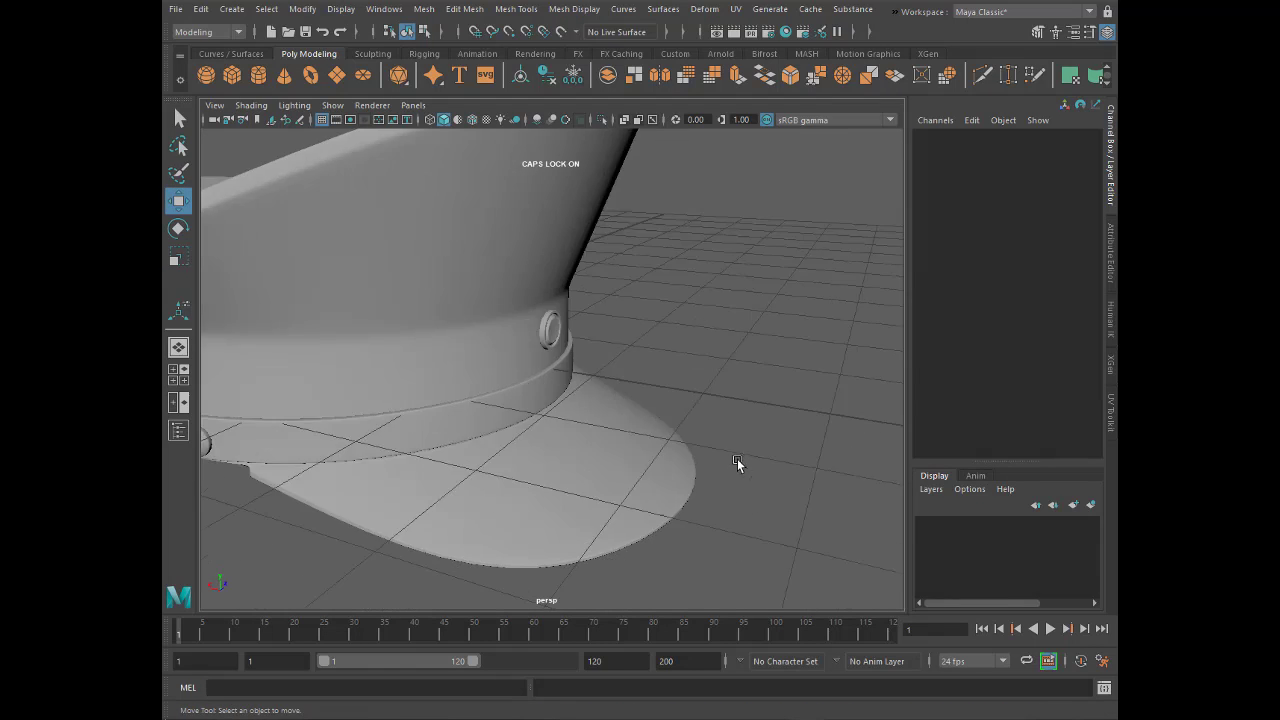
pyautogui.keyDown('alt'); pyautogui.moveTo(737, 458); pyautogui.dragTo(696, 479, button='right'); pyautogui.keyUp('alt')
pyautogui.moveTo(696, 479)
pyautogui.keyDown('alt'); pyautogui.mouseDown()
pyautogui.moveTo(535, 403)
pyautogui.moveTo(508, 424)
pyautogui.mouseUp(); pyautogui.keyUp('alt')
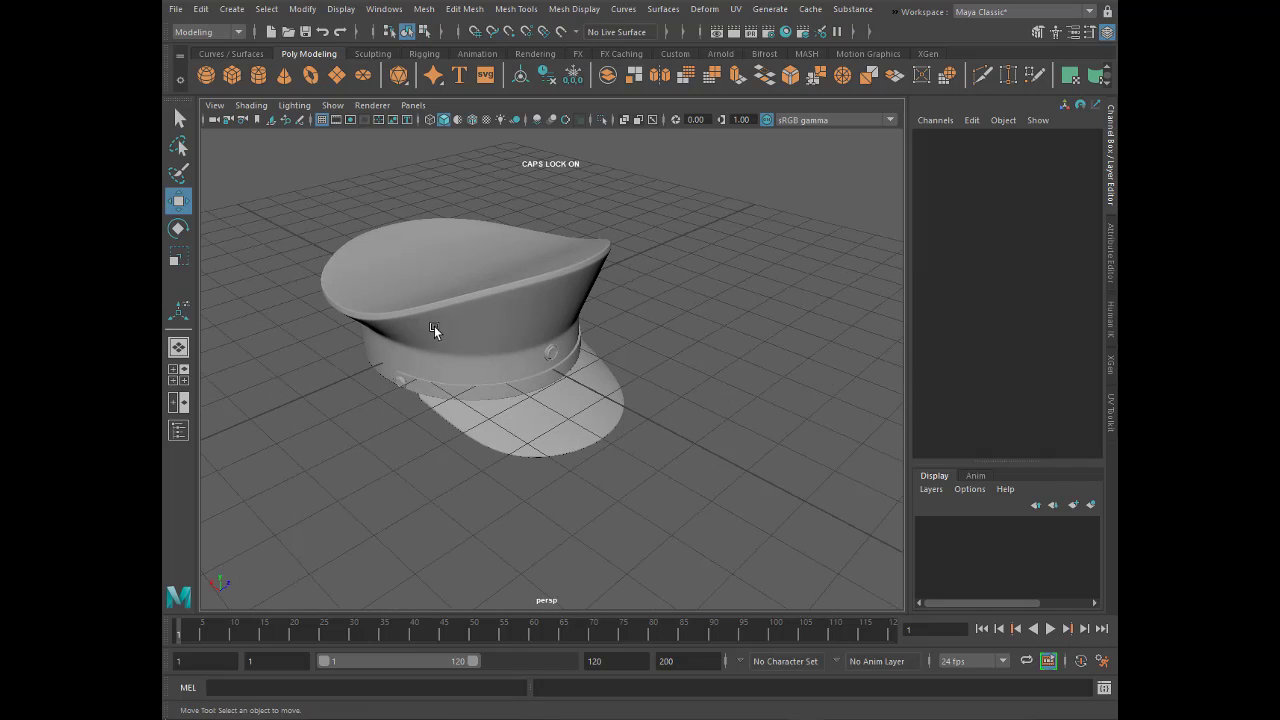
pyautogui.keyDown('alt'); pyautogui.moveTo(432, 326); pyautogui.dragTo(523, 315); pyautogui.keyUp('alt')
# - Select the ring of hat band faces and extract them into a separate object, polySurface8
pyautogui.click(523, 315)
pyautogui.moveTo(495, 255)
pyautogui.mouseDown(button='right')
pyautogui.moveTo(495, 227)
pyautogui.moveTo(514, 277)
pyautogui.mouseUp(button='right')
pyautogui.scroll(5, 486, 349)
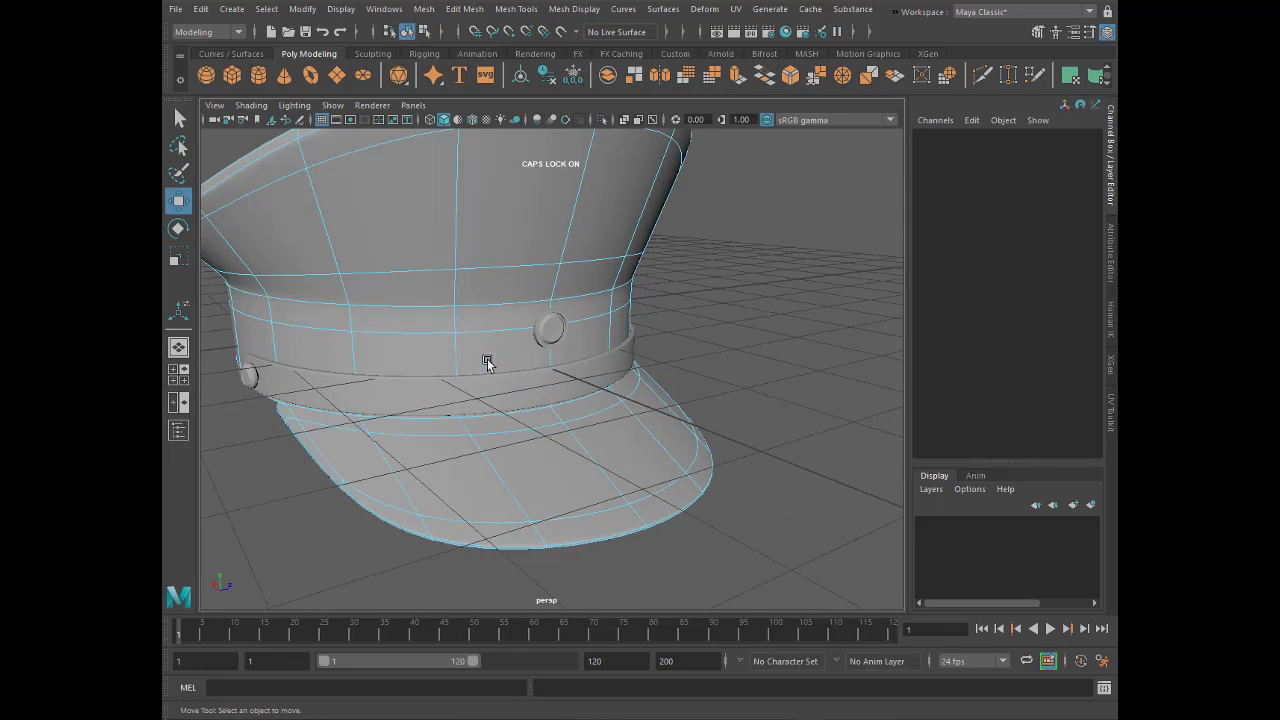
pyautogui.press('1')
pyautogui.scroll(3, 475, 345)
pyautogui.click(453, 319)
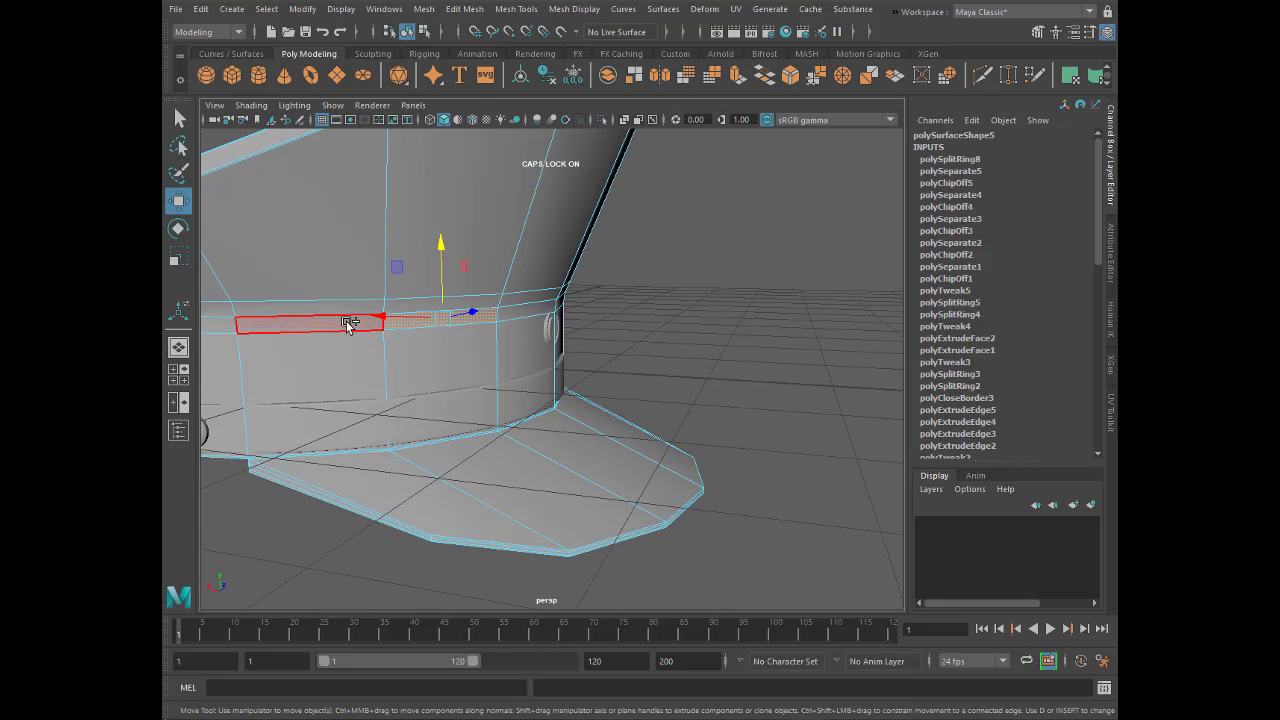
pyautogui.moveTo(349, 323)
pyautogui.keyDown('alt'); pyautogui.mouseDown()
pyautogui.moveTo(510, 371)
pyautogui.moveTo(449, 357)
pyautogui.moveTo(491, 351)
pyautogui.mouseUp(); pyautogui.keyUp('alt')
pyautogui.click(352, 352)
pyautogui.scroll(-5, 469, 389)
pyautogui.keyDown('shift'); pyautogui.moveTo(492, 349); pyautogui.dragTo(514, 612, button='right'); pyautogui.keyUp('shift')
# - Put the remaining cap in new layer1 set to reference display
pyautogui.moveTo(497, 252); pyautogui.dragTo(457, 338, button='right')
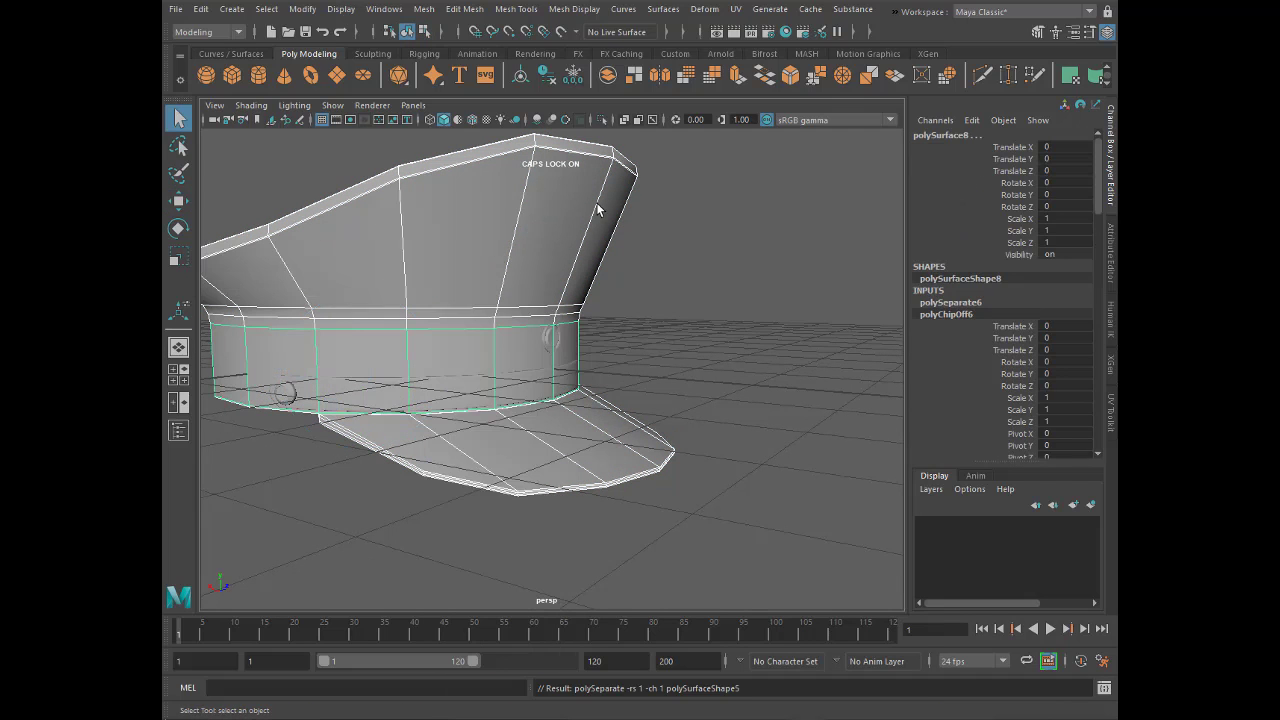
pyautogui.click(1091, 504)
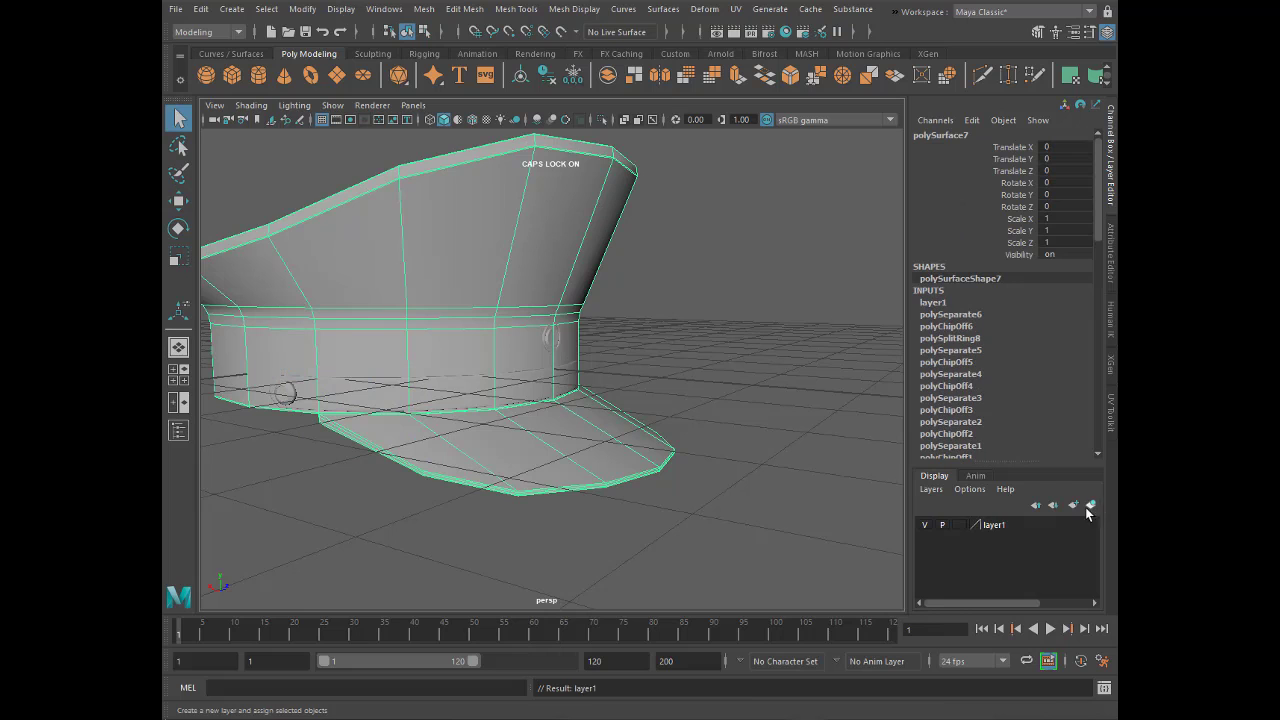
pyautogui.click(778, 441)
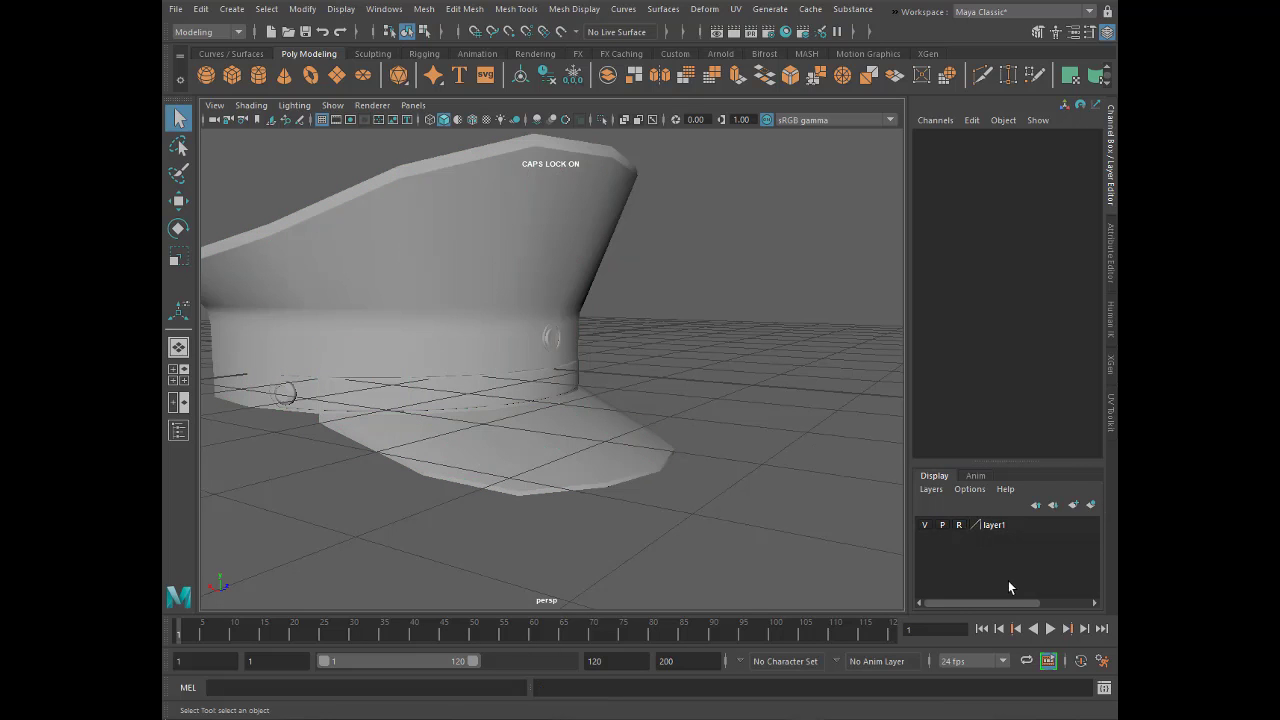
pyautogui.click(957, 525)
# - Flatten the extracted band vertically and raise it up the hat
pyautogui.press('3')
pyautogui.click(525, 352)
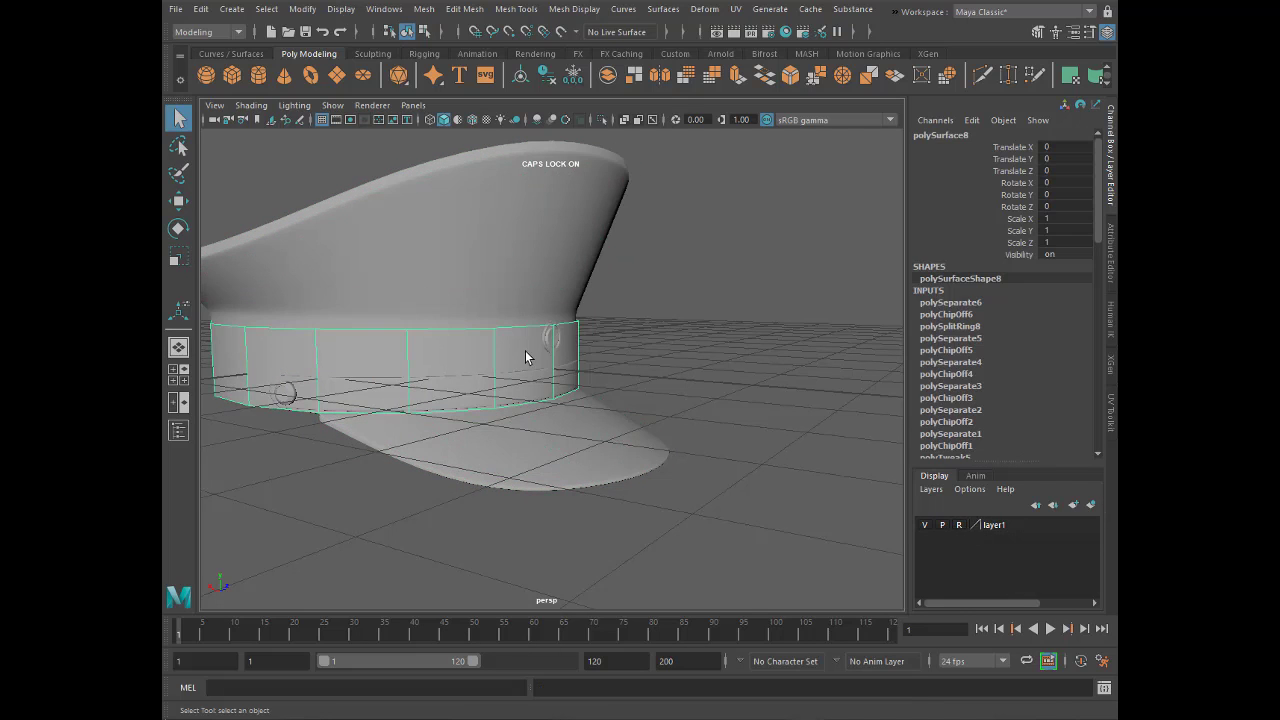
pyautogui.keyDown('alt'); pyautogui.moveTo(525, 352); pyautogui.dragTo(212, 264); pyautogui.keyUp('alt')
pyautogui.click(180, 258)
pyautogui.moveTo(362, 289); pyautogui.dragTo(365, 362)
pyautogui.press('w')
pyautogui.moveTo(362, 300); pyautogui.dragTo(361, 258)
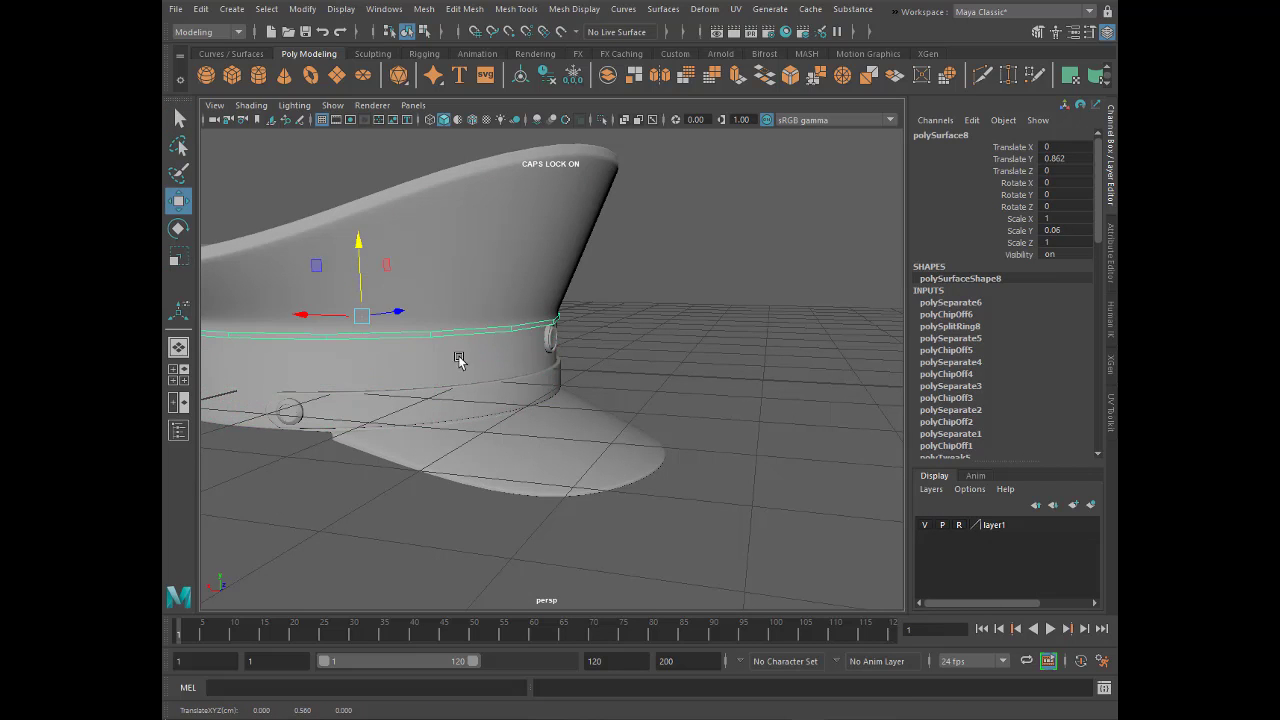
# - Widen the ring to 1.005 on X and Z and raise it to Translate Y 0.961
pyautogui.moveTo(463, 368)
pyautogui.keyDown('alt'); pyautogui.mouseDown()
pyautogui.moveTo(449, 414)
pyautogui.moveTo(586, 429)
pyautogui.moveTo(591, 446)
pyautogui.moveTo(561, 438)
pyautogui.mouseUp(); pyautogui.keyUp('alt')
pyautogui.press('3')
pyautogui.press('r')
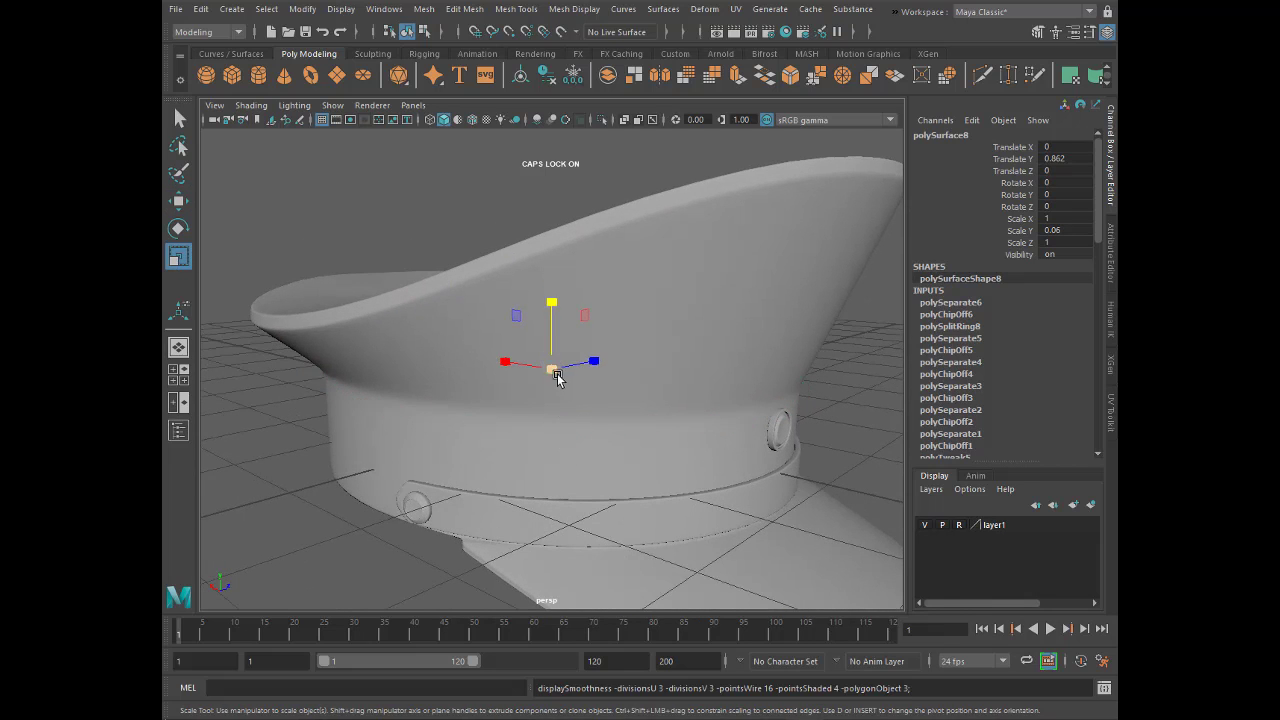
pyautogui.moveTo(552, 371)
pyautogui.mouseDown()
pyautogui.moveTo(617, 449)
pyautogui.moveTo(537, 443)
pyautogui.mouseUp()
pyautogui.press('w')
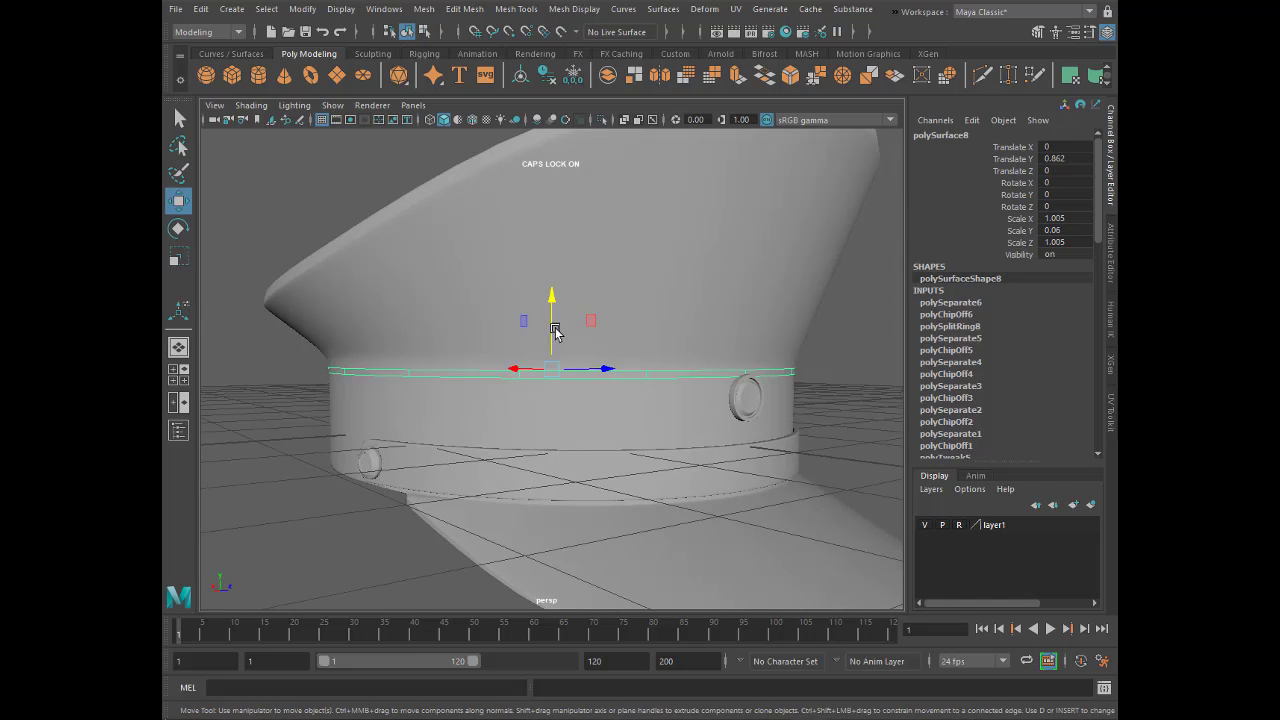
pyautogui.moveTo(555, 333); pyautogui.dragTo(554, 304)
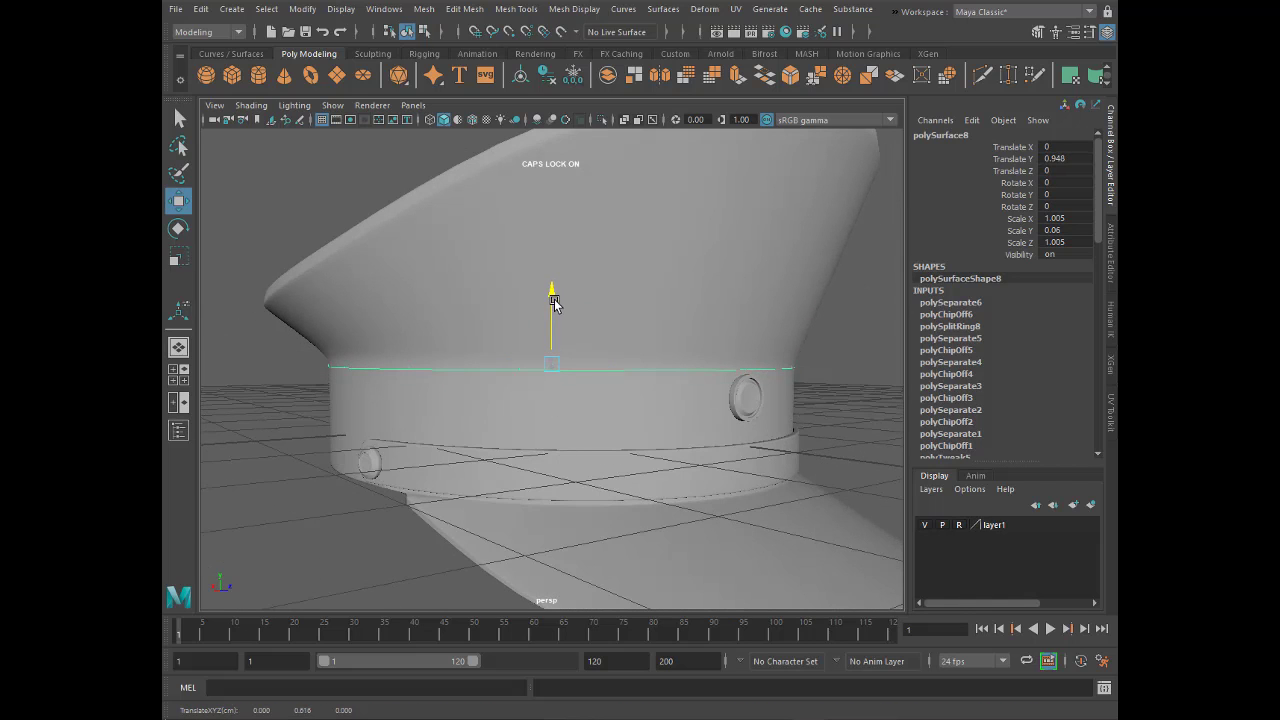
pyautogui.keyDown('alt'); pyautogui.moveTo(569, 375); pyautogui.dragTo(607, 390); pyautogui.keyUp('alt')
# - Widen the ring slightly and extrude its faces outward to thicken it
pyautogui.hotkey('ctrl', 'e')
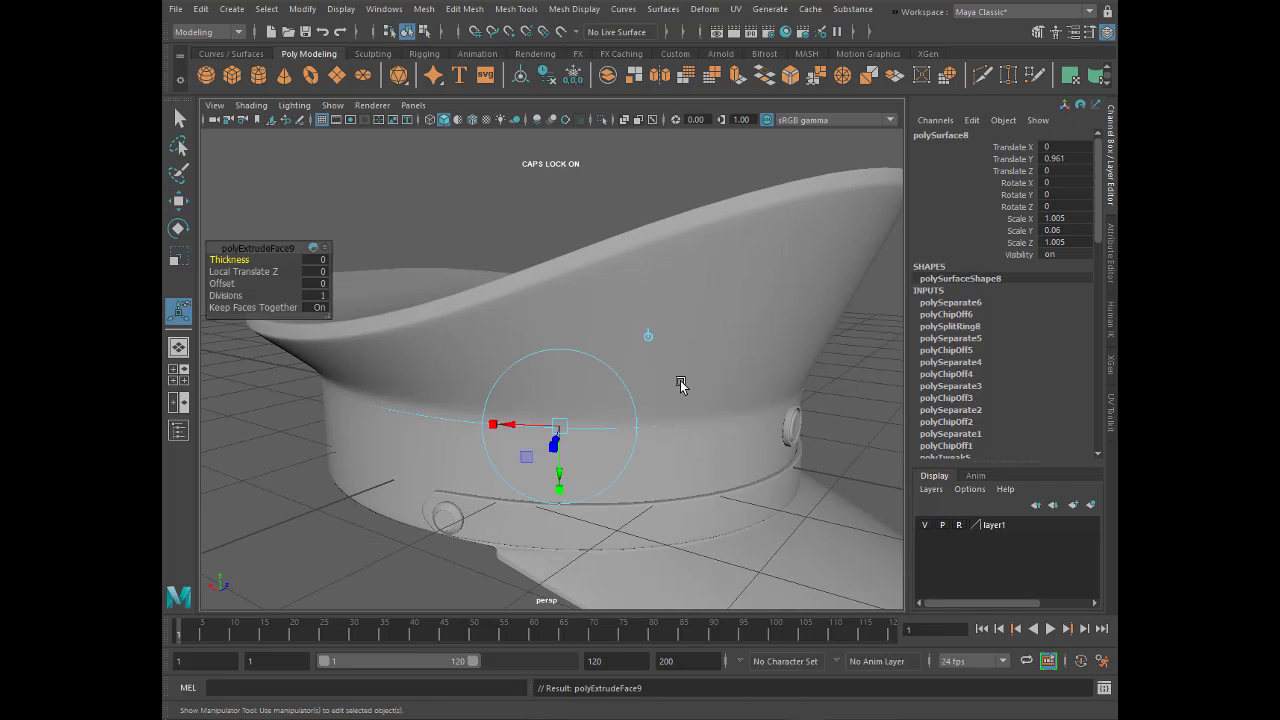
pyautogui.hotkey('ctrl', 'z')
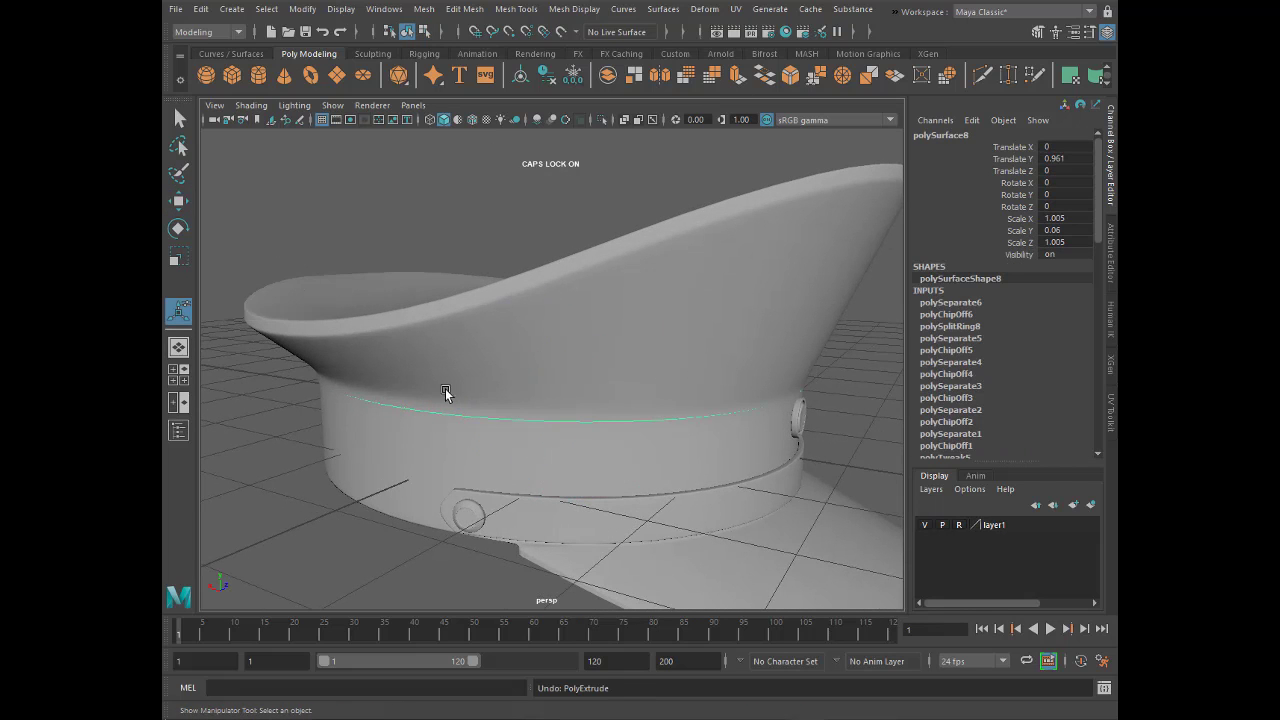
pyautogui.press('r')
pyautogui.moveTo(557, 363); pyautogui.dragTo(559, 368)
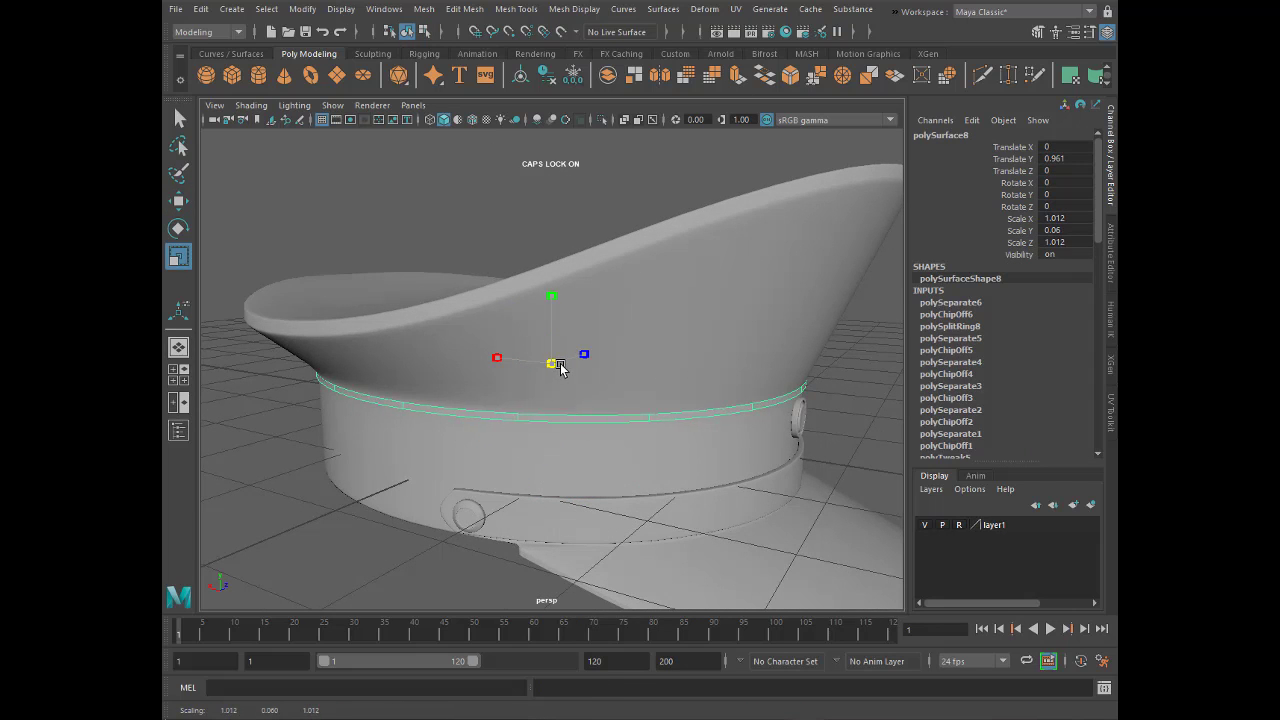
pyautogui.hotkey('ctrl', 'e')
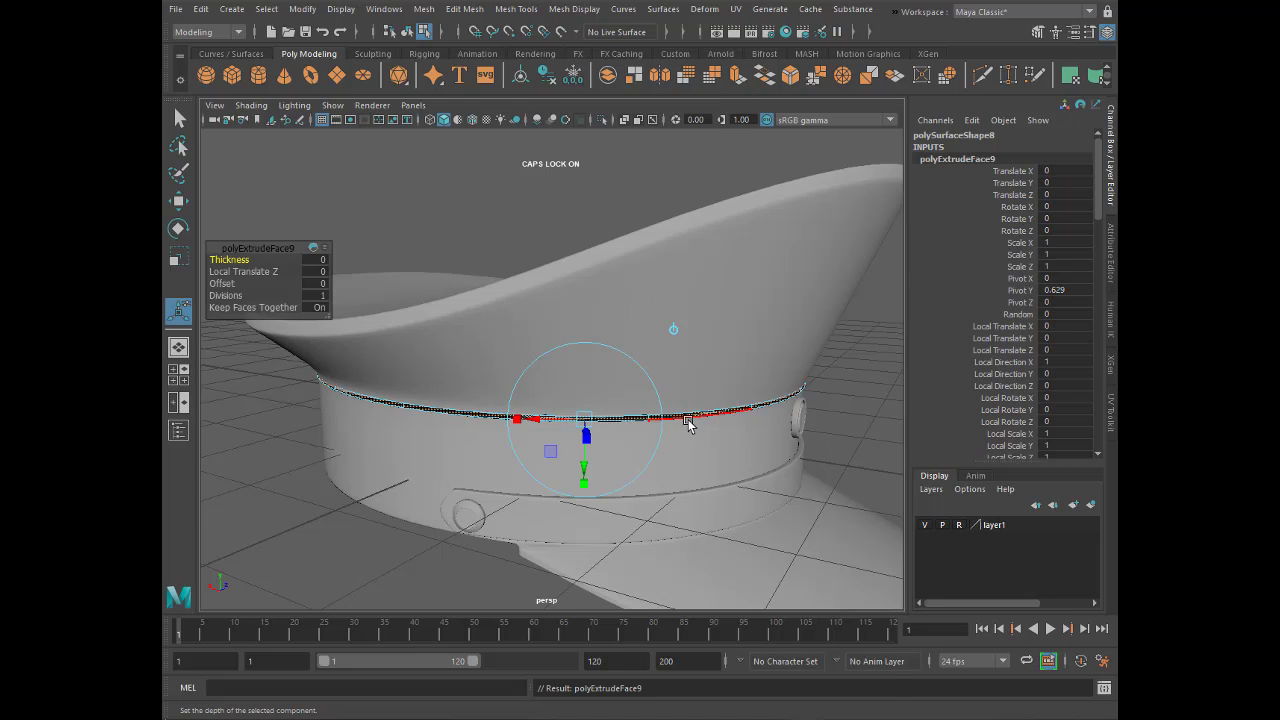
pyautogui.moveTo(603, 446)
pyautogui.keyDown('alt'); pyautogui.mouseDown()
pyautogui.moveTo(694, 437)
pyautogui.moveTo(716, 448)
pyautogui.mouseUp(); pyautogui.keyUp('alt')
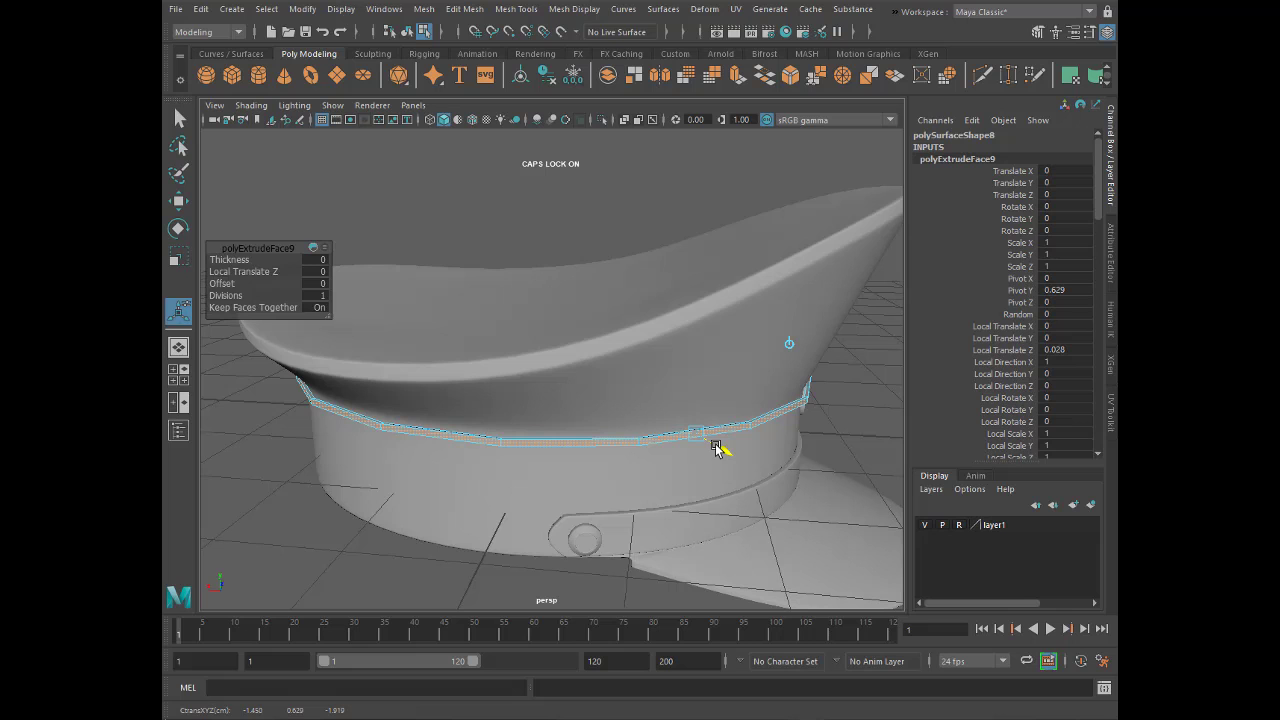
pyautogui.moveTo(571, 322); pyautogui.dragTo(628, 337, button='right')
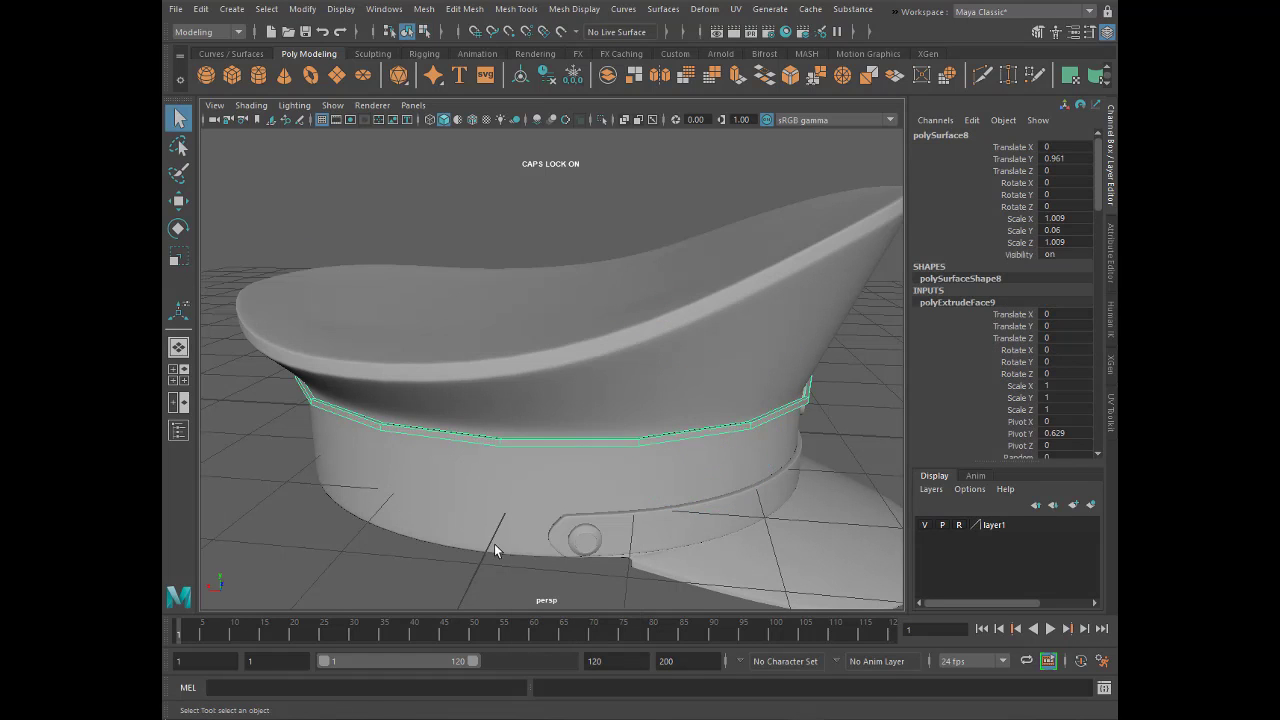
# - Set the band ring to Scale 0.999 X/Z, 0.077 Y and lower it to Translate Y 0.948
pyautogui.moveTo(519, 485)
pyautogui.keyDown('alt'); pyautogui.mouseDown()
pyautogui.moveTo(453, 542)
pyautogui.moveTo(548, 485)
pyautogui.mouseUp(); pyautogui.keyUp('alt')
pyautogui.scroll(3, 615, 442)
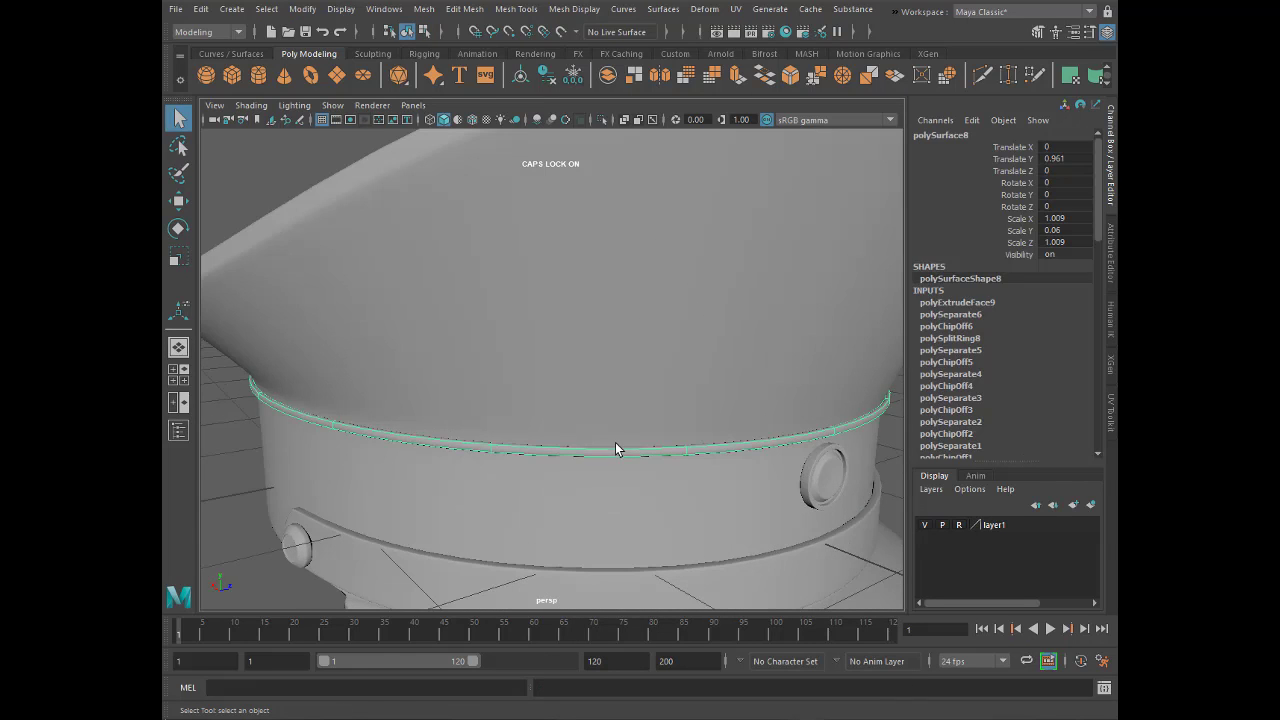
pyautogui.press('r')
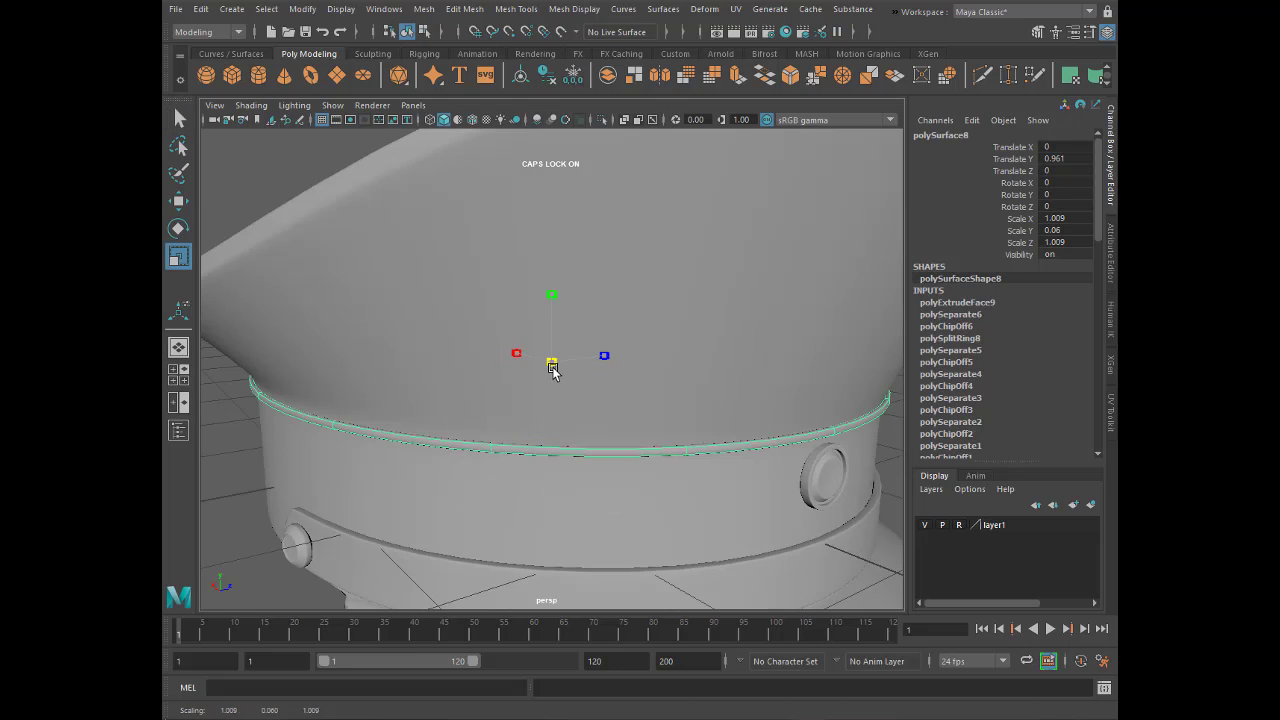
pyautogui.moveTo(552, 370); pyautogui.dragTo(550, 372)
pyautogui.click(363, 471)
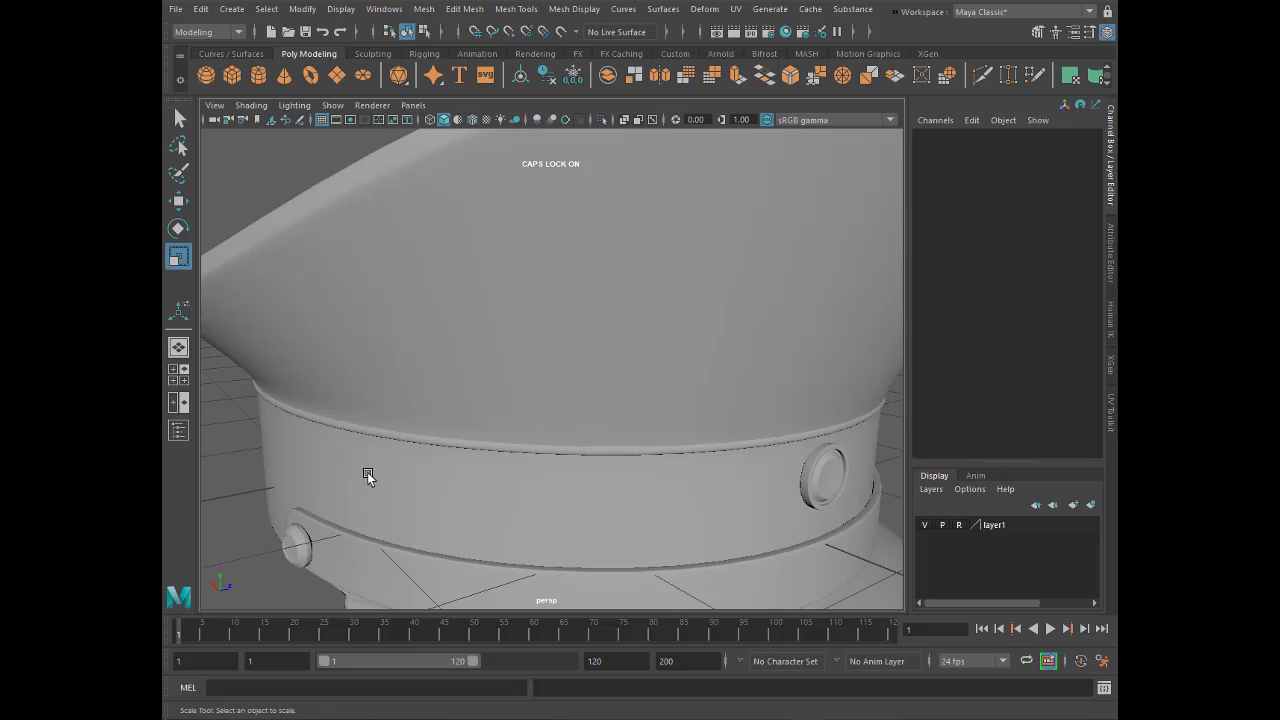
pyautogui.moveTo(363, 471)
pyautogui.keyDown('alt'); pyautogui.mouseDown()
pyautogui.moveTo(507, 483)
pyautogui.moveTo(555, 435)
pyautogui.moveTo(500, 440)
pyautogui.mouseUp(); pyautogui.keyUp('alt')
pyautogui.click(555, 435)
pyautogui.moveTo(553, 296); pyautogui.dragTo(553, 293)
pyautogui.press('w')
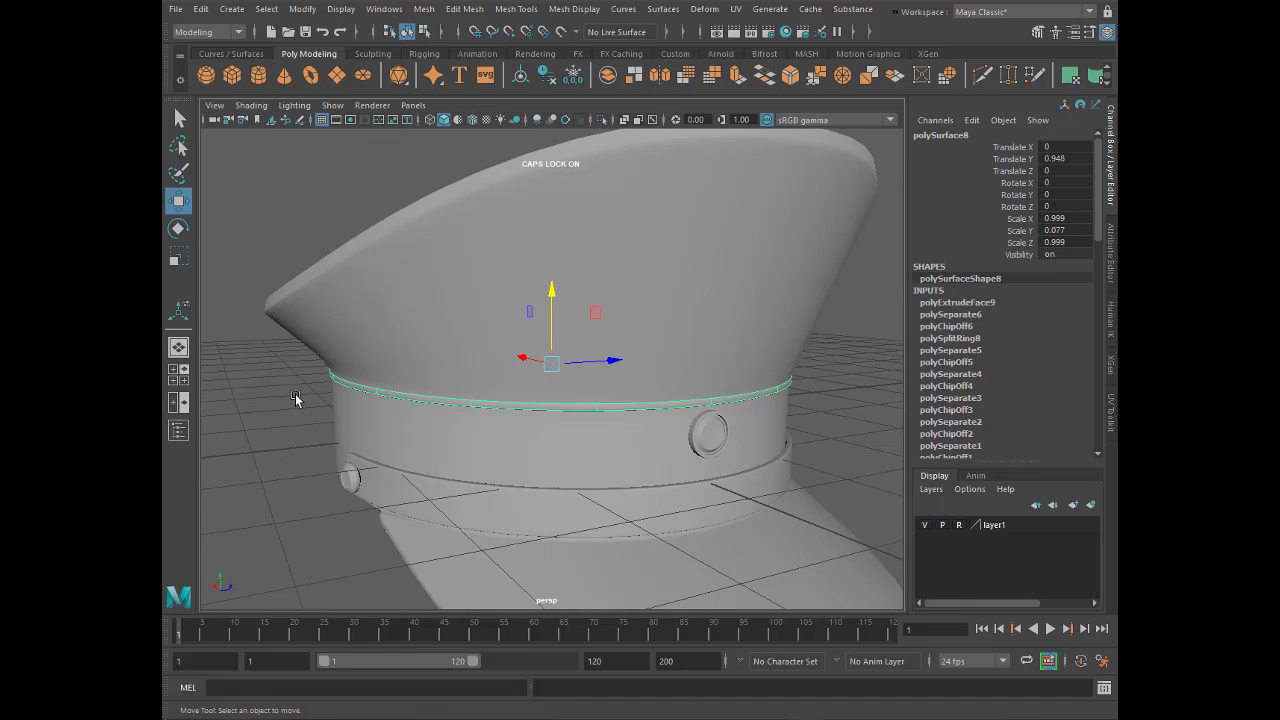
pyautogui.moveTo(295, 398)
pyautogui.keyDown('alt'); pyautogui.mouseDown()
pyautogui.moveTo(564, 428)
pyautogui.moveTo(553, 357)
pyautogui.moveTo(835, 393)
pyautogui.mouseUp(); pyautogui.keyUp('alt')
# - Delete layer1, then select the crown rim and duplicate its faces
pyautogui.click(835, 393)
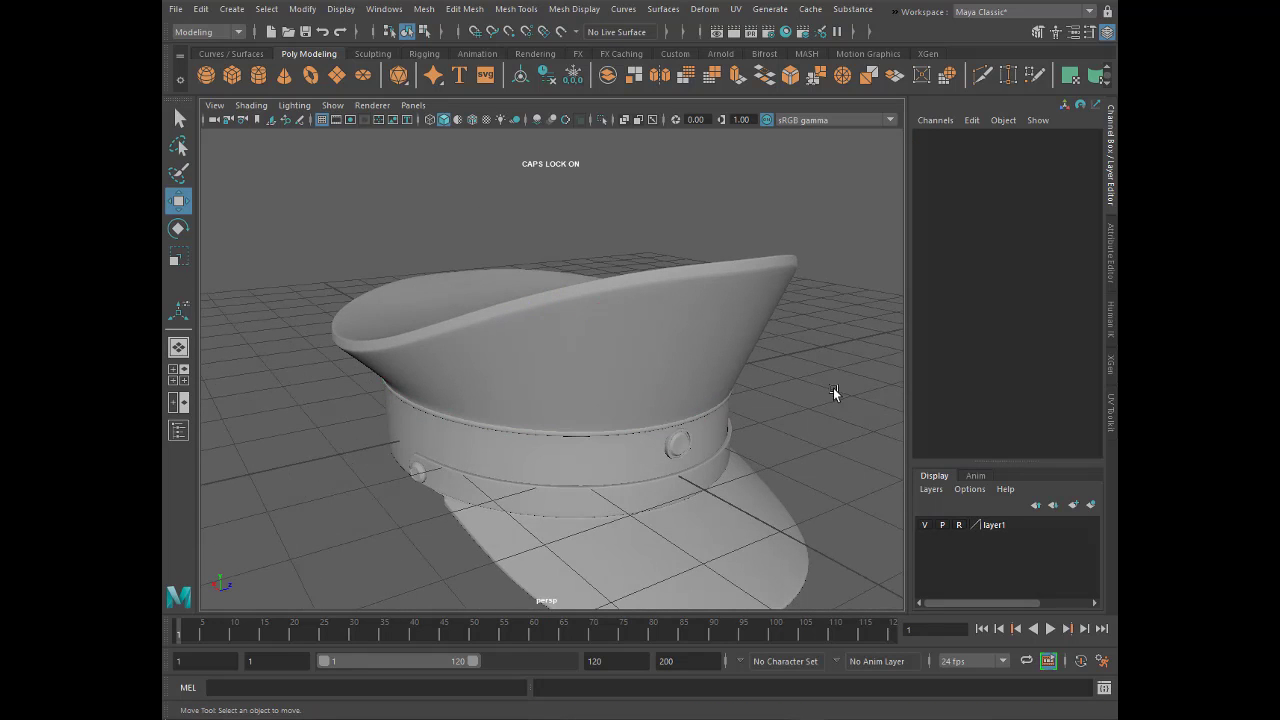
pyautogui.rightClick(1016, 528)
pyautogui.click(1000, 674)
pyautogui.moveTo(660, 276); pyautogui.dragTo(663, 312, button='right')
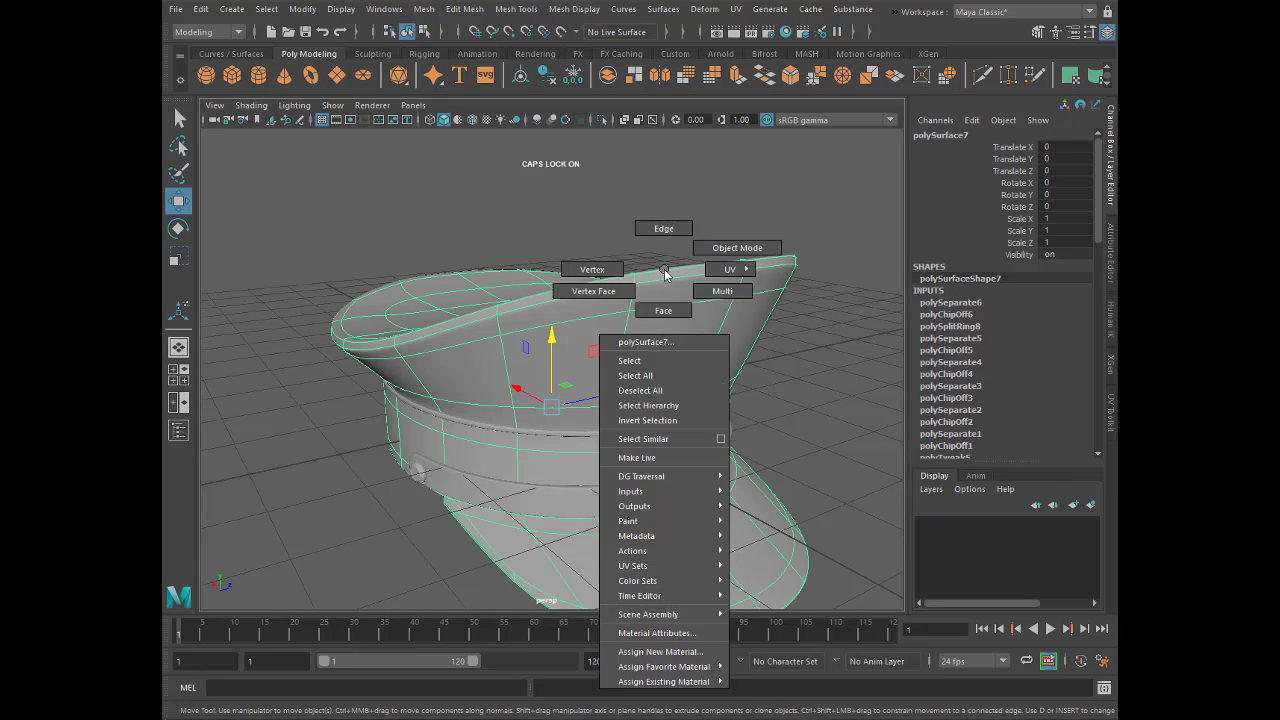
pyautogui.click(657, 279)
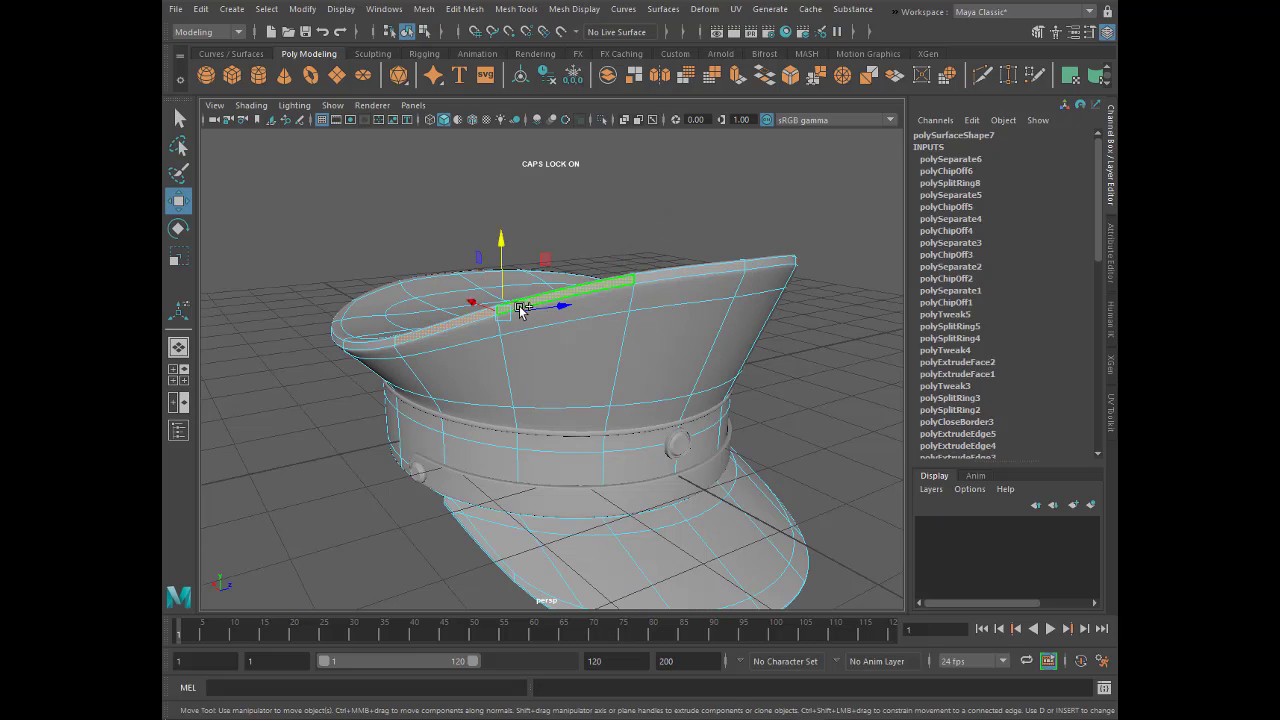
pyautogui.keyDown('alt'); pyautogui.moveTo(517, 309); pyautogui.dragTo(620, 337); pyautogui.keyUp('alt')
pyautogui.scroll(3, 659, 336)
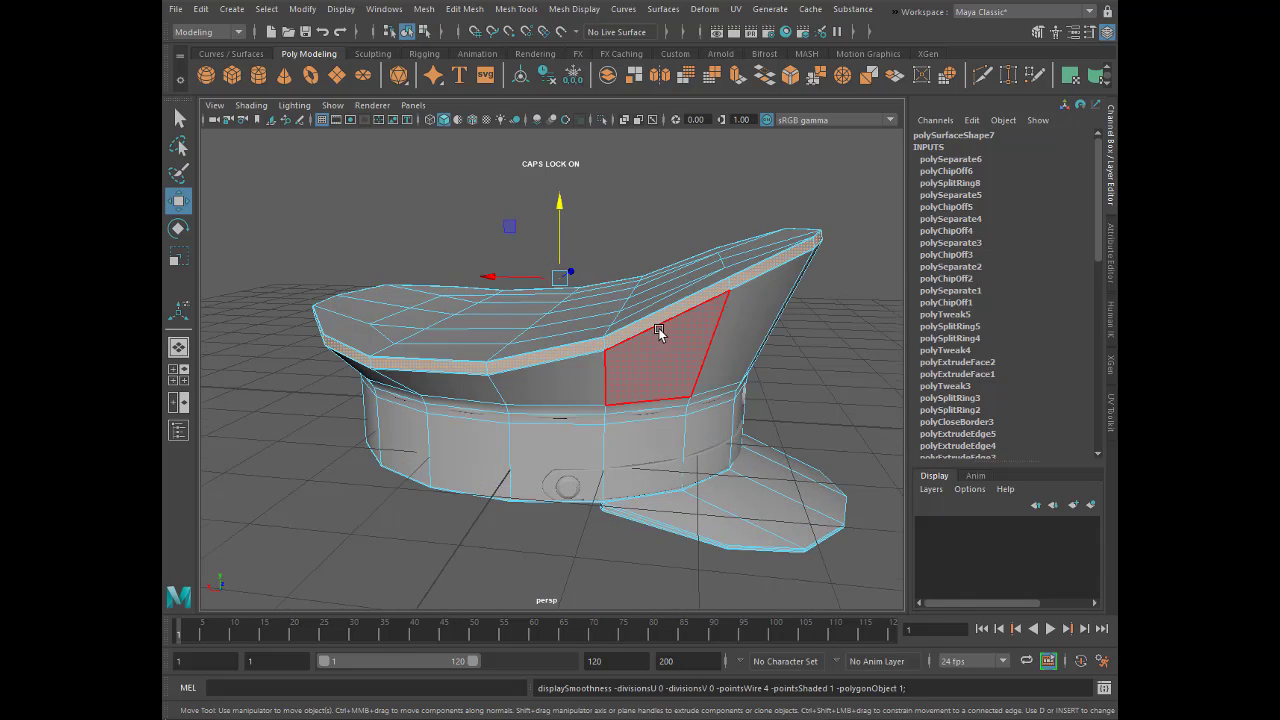
pyautogui.scroll(3, 650, 320)
pyautogui.keyDown('shift'); pyautogui.moveTo(643, 311); pyautogui.dragTo(632, 573, button='right'); pyautogui.keyUp('shift')
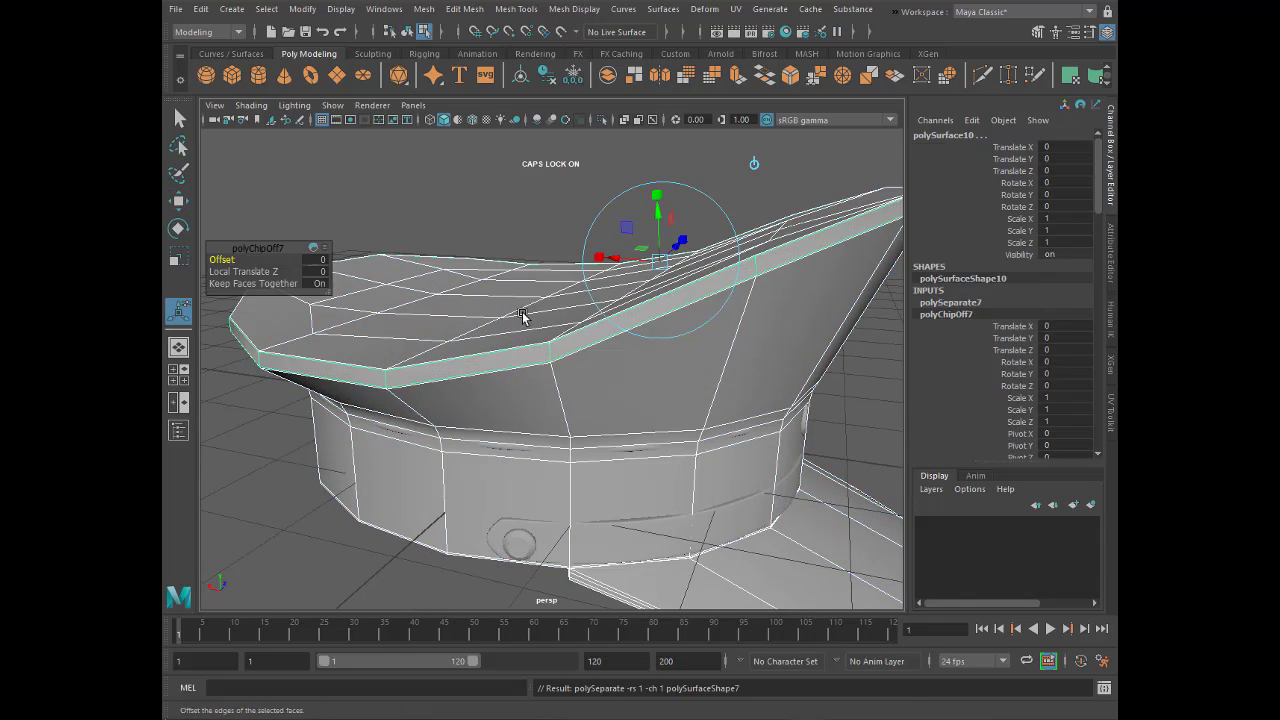
# - Try thickening the new rim strip vertically, then undo the change
pyautogui.moveTo(528, 344); pyautogui.dragTo(578, 290, button='right')
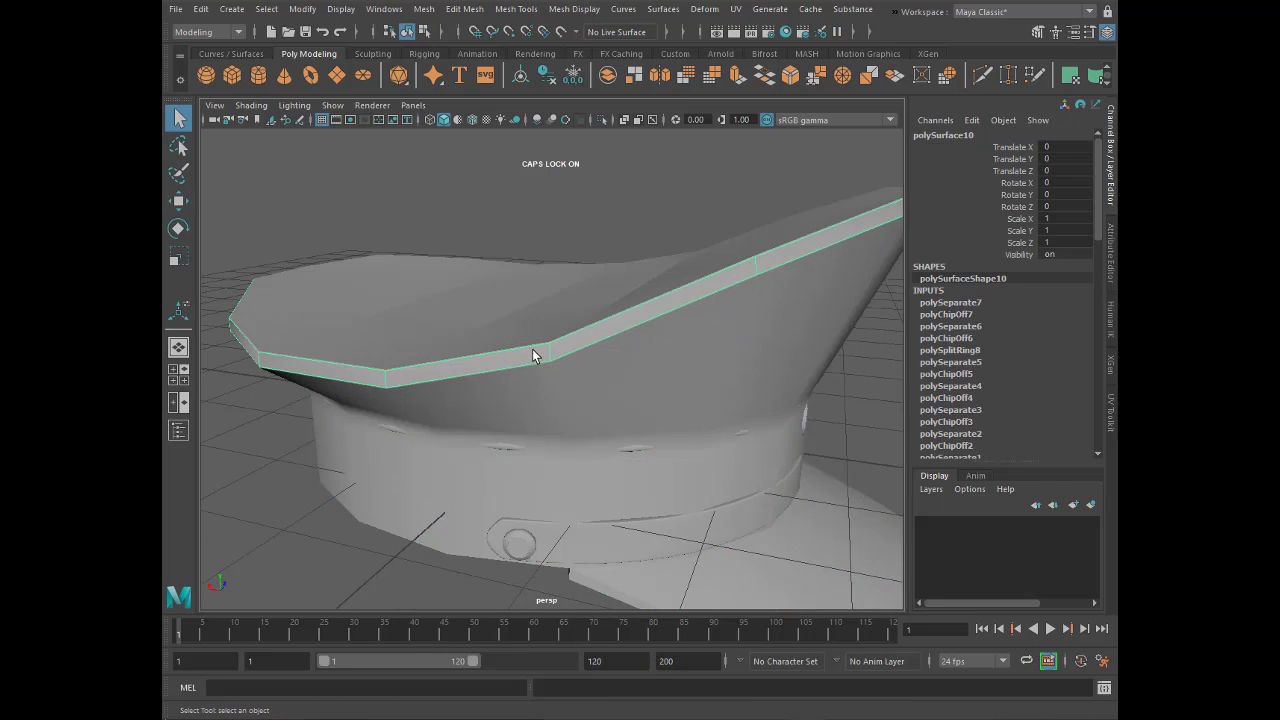
pyautogui.keyDown('alt'); pyautogui.moveTo(671, 367); pyautogui.dragTo(600, 352); pyautogui.keyUp('alt')
pyautogui.moveTo(441, 340)
pyautogui.keyDown('alt'); pyautogui.mouseDown()
pyautogui.moveTo(503, 360)
pyautogui.moveTo(493, 357)
pyautogui.moveTo(527, 400)
pyautogui.mouseUp(); pyautogui.keyUp('alt')
pyautogui.click(172, 262)
pyautogui.moveTo(551, 345); pyautogui.dragTo(551, 352)
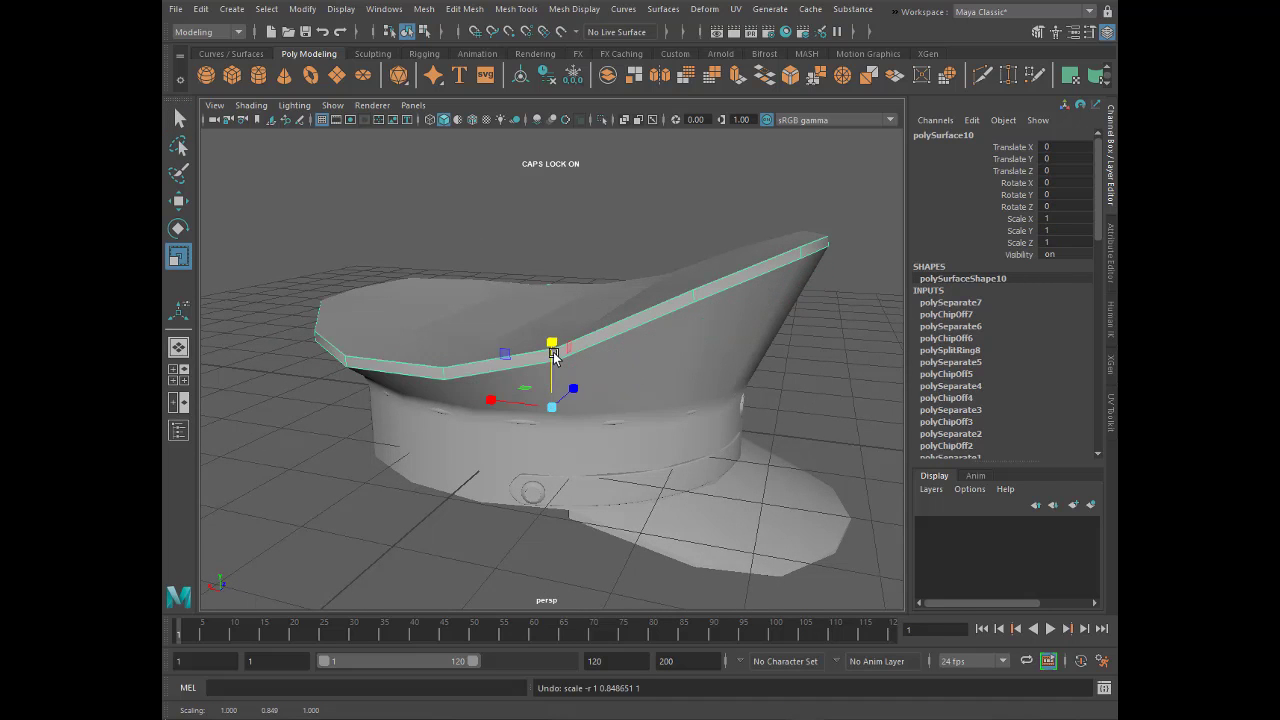
pyautogui.keyDown('alt'); pyautogui.moveTo(440, 372); pyautogui.dragTo(446, 357); pyautogui.keyUp('alt')
pyautogui.press('F10')
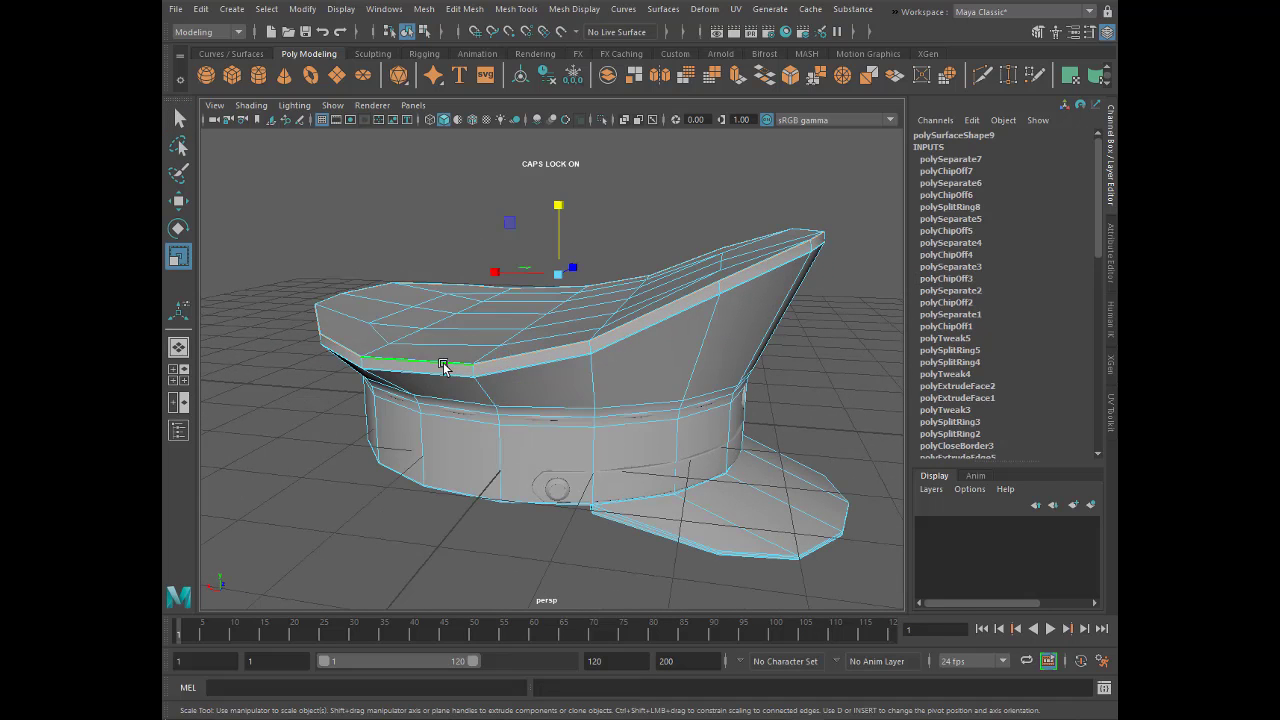
pyautogui.hotkey('ctrl', 'z')
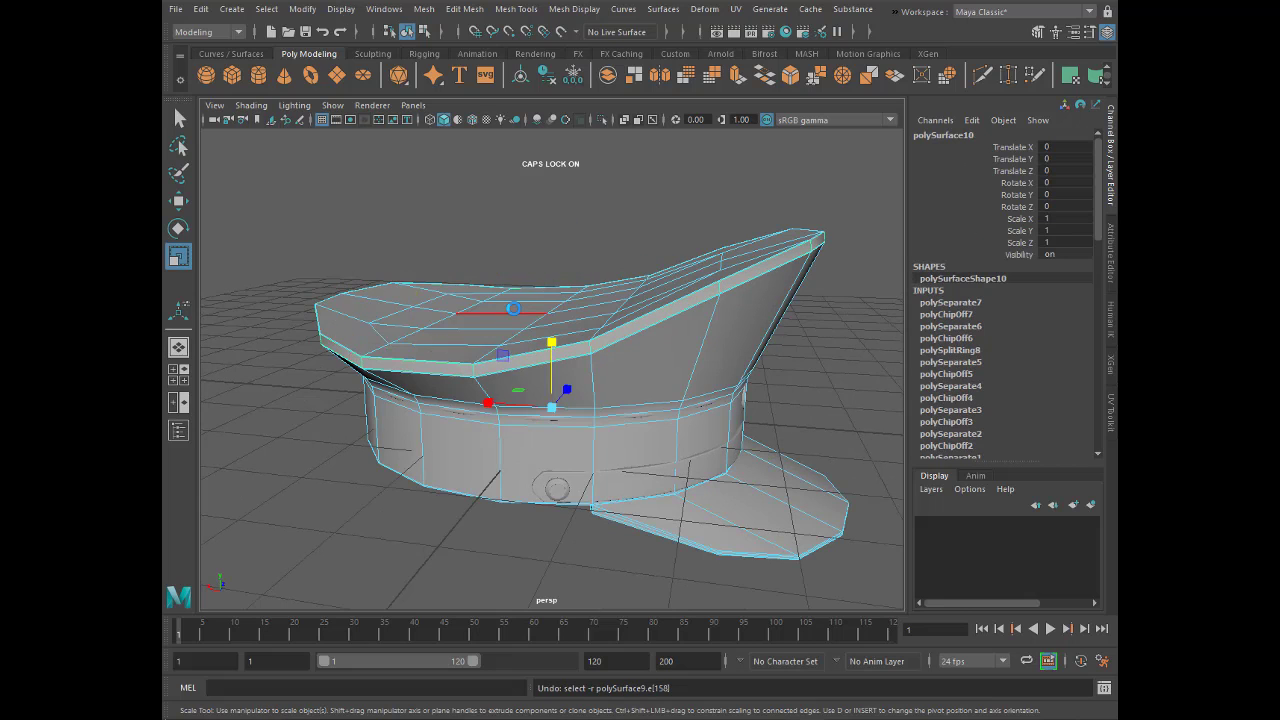
# - Put the cap body polySurface9 in a new layer1 and select the rim strip polySurface10
pyautogui.click(1075, 503)
pyautogui.click(850, 420)
pyautogui.click(748, 314)
# - In smooth preview, raise the crown-rim strip's edge loop slightly upward
pyautogui.press('3')
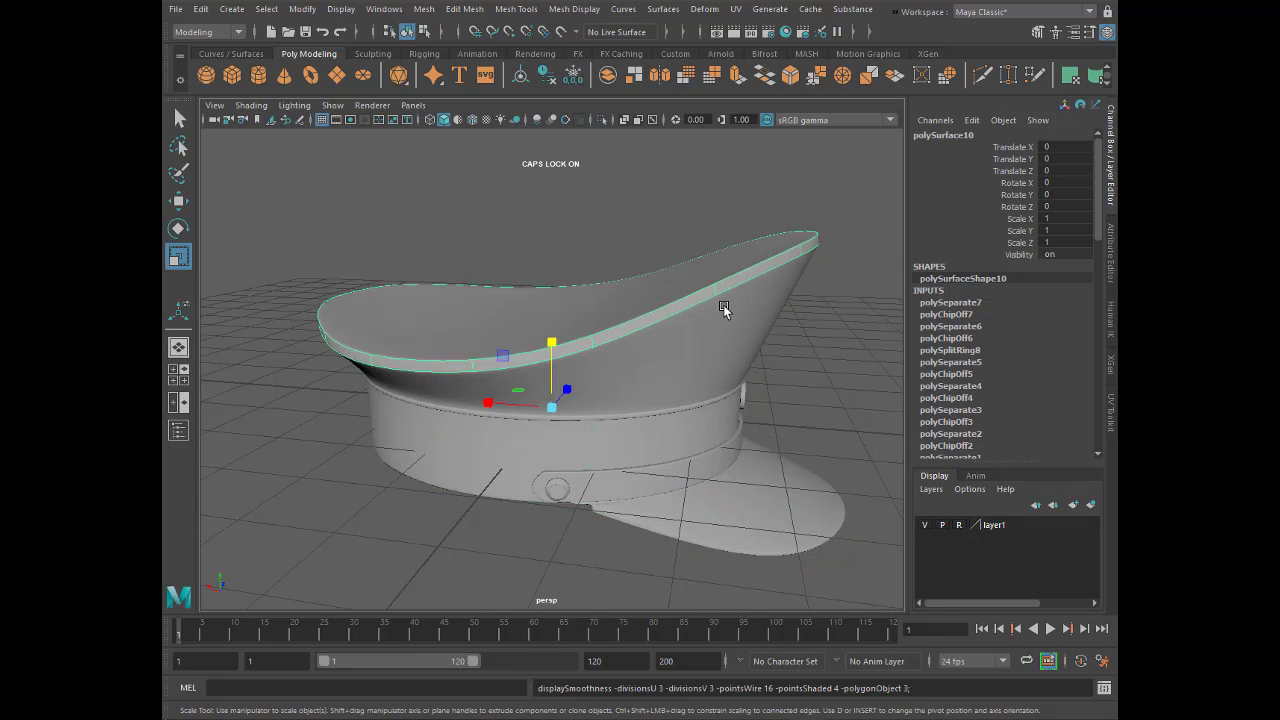
pyautogui.moveTo(707, 292); pyautogui.dragTo(700, 262, button='right')
pyautogui.click(694, 294)
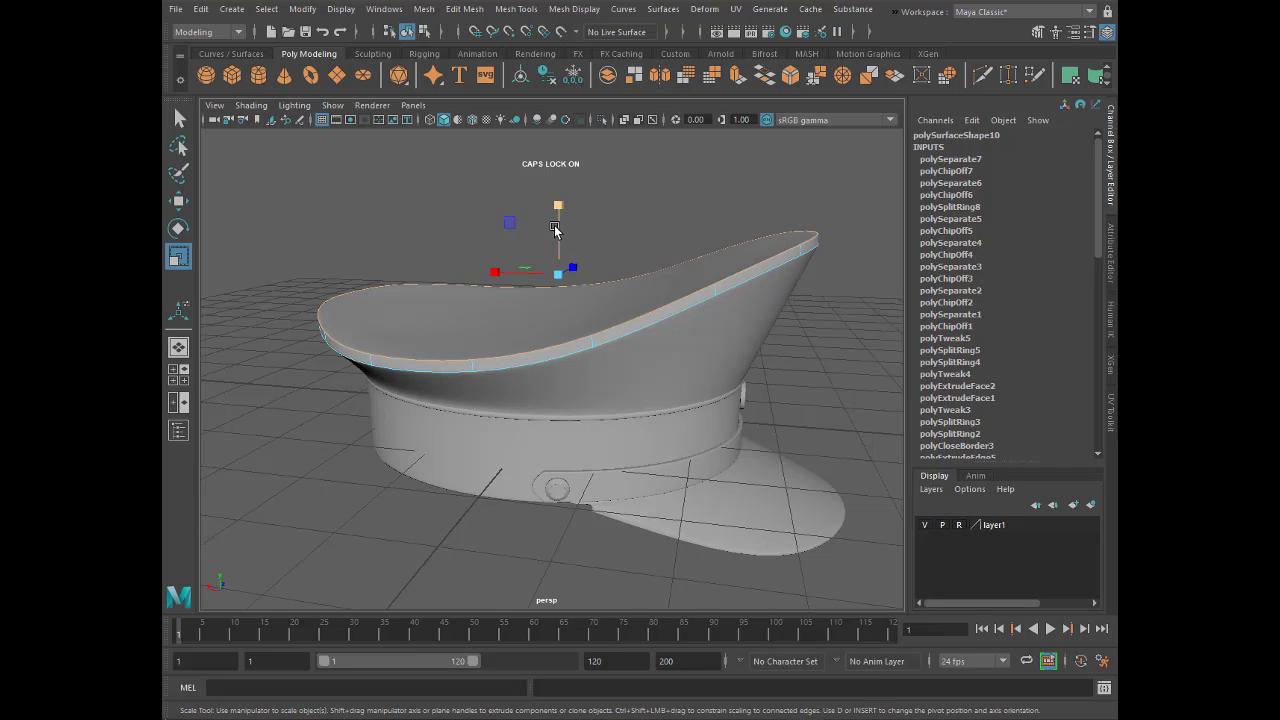
pyautogui.press('w')
pyautogui.moveTo(559, 207); pyautogui.dragTo(560, 213)
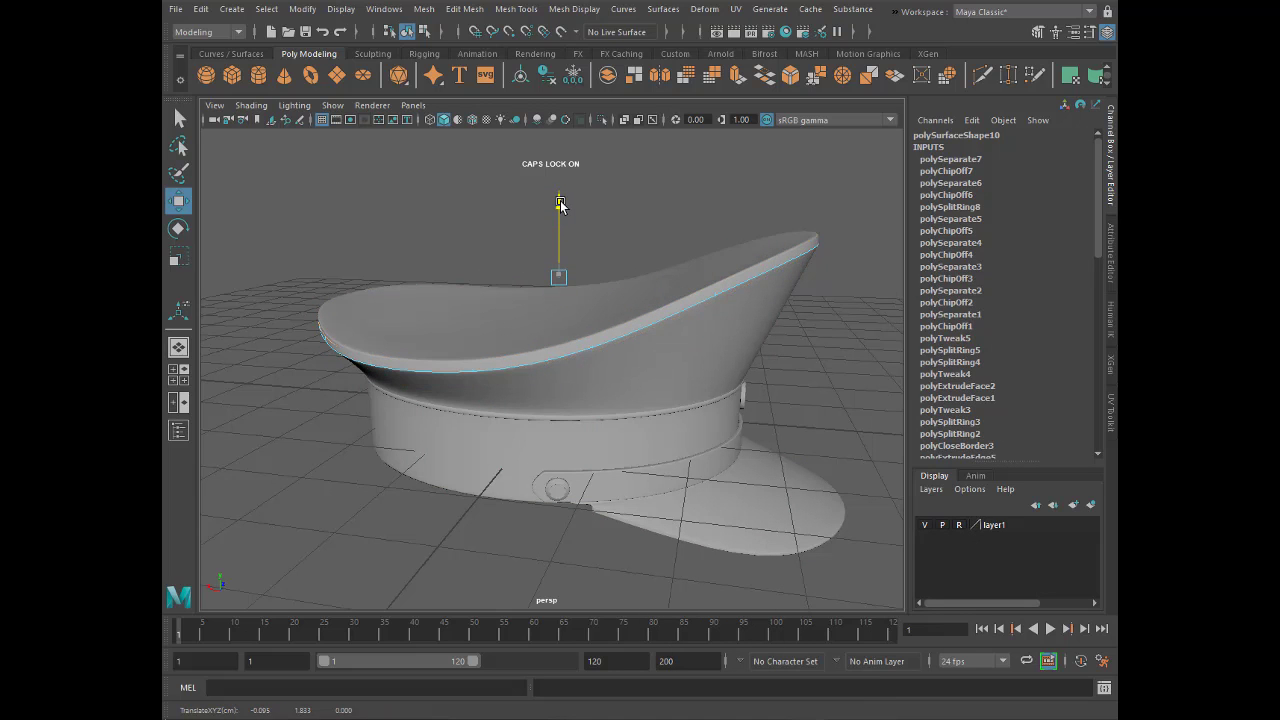
# - Back in Object Mode, enlarge the rim strip very slightly
pyautogui.moveTo(491, 272)
pyautogui.keyDown('alt'); pyautogui.mouseDown()
pyautogui.moveTo(603, 266)
pyautogui.moveTo(580, 283)
pyautogui.mouseUp(); pyautogui.keyUp('alt')
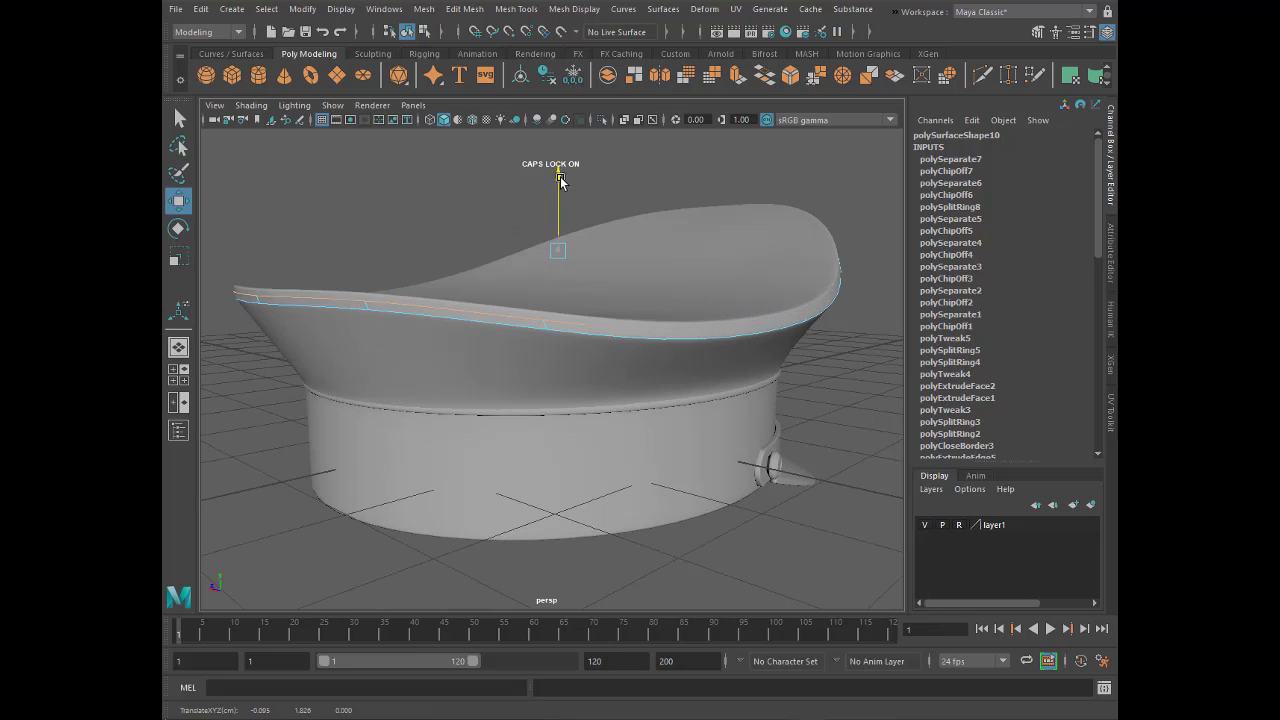
pyautogui.moveTo(491, 322); pyautogui.dragTo(562, 297, button='right')
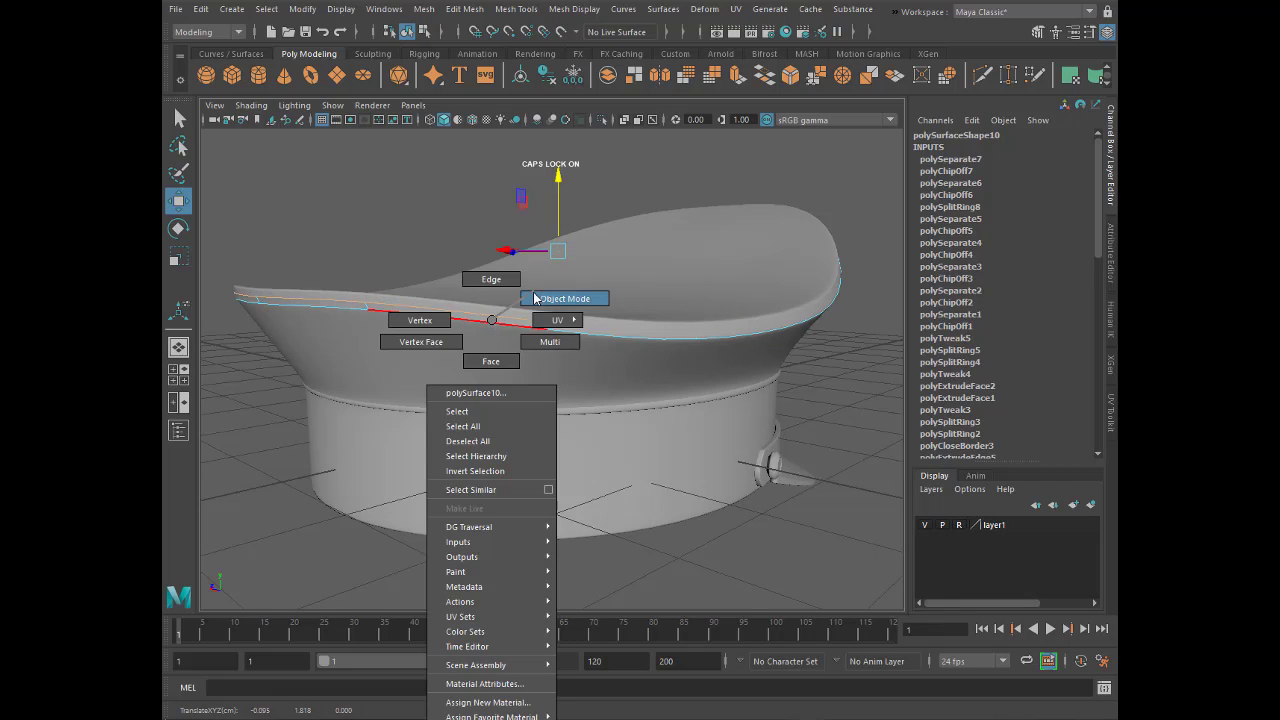
pyautogui.click(179, 256)
pyautogui.keyDown('alt'); pyautogui.moveTo(323, 331); pyautogui.dragTo(466, 391); pyautogui.keyUp('alt')
pyautogui.moveTo(552, 417); pyautogui.dragTo(620, 446)
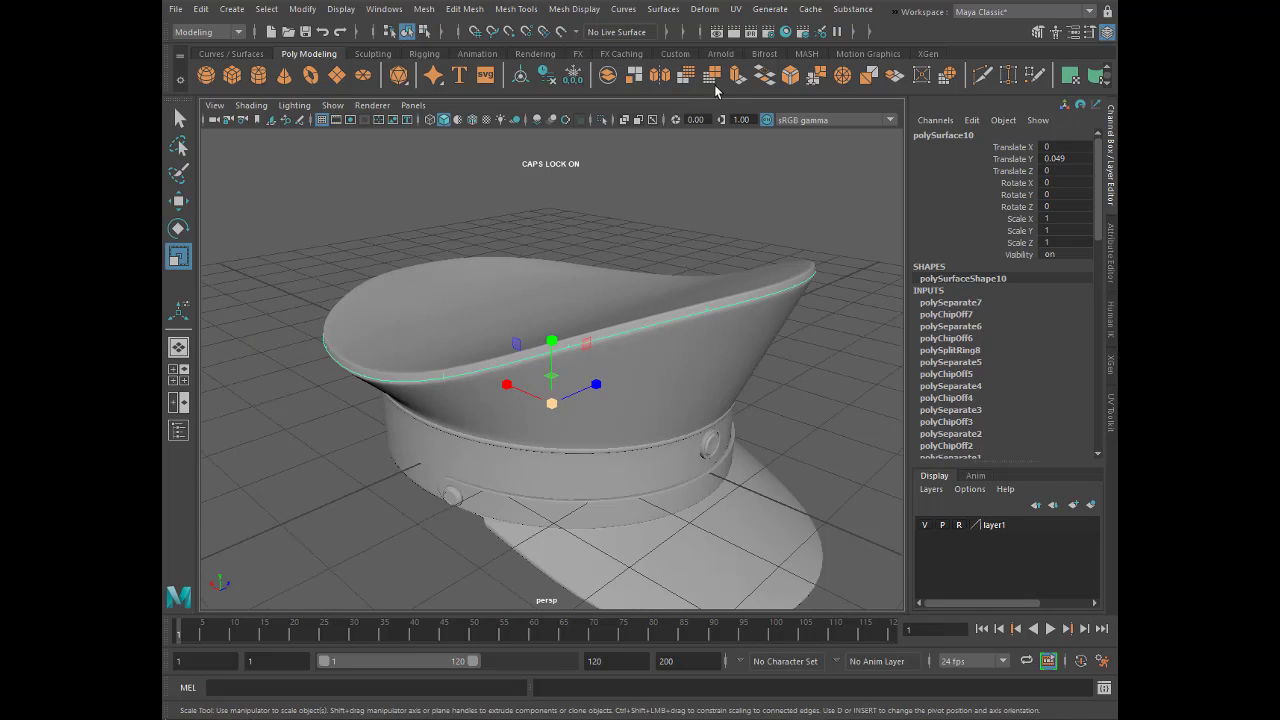
# - Extrude the strip's faces outward about 0.021 to give it thickness
pyautogui.click(714, 78)
pyautogui.keyDown('alt'); pyautogui.moveTo(570, 397); pyautogui.dragTo(603, 420); pyautogui.keyUp('alt')
pyautogui.moveTo(627, 320)
pyautogui.keyDown('alt'); pyautogui.mouseDown()
pyautogui.moveTo(680, 314)
pyautogui.moveTo(665, 270)
pyautogui.mouseUp(); pyautogui.keyUp('alt')
pyautogui.moveTo(696, 205); pyautogui.dragTo(693, 212)
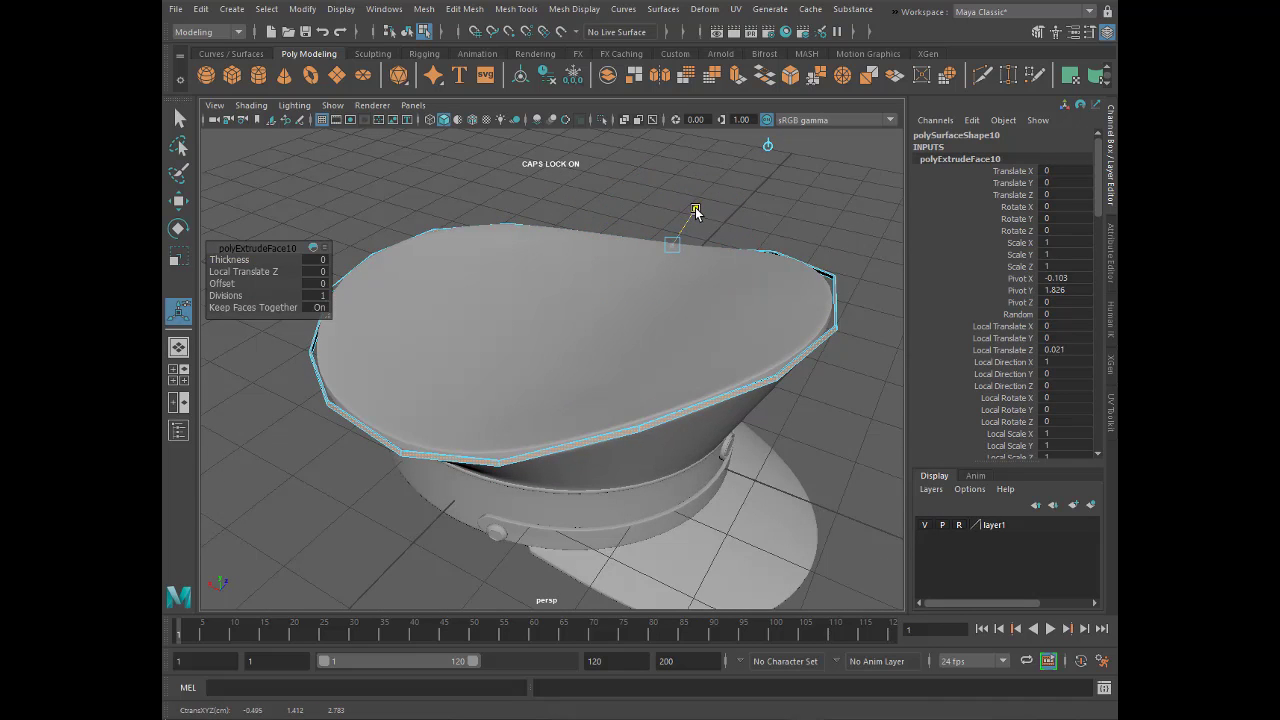
# - Finish the extrusion at about 0.031 local Z thickness and deselect the strip
pyautogui.press('w')
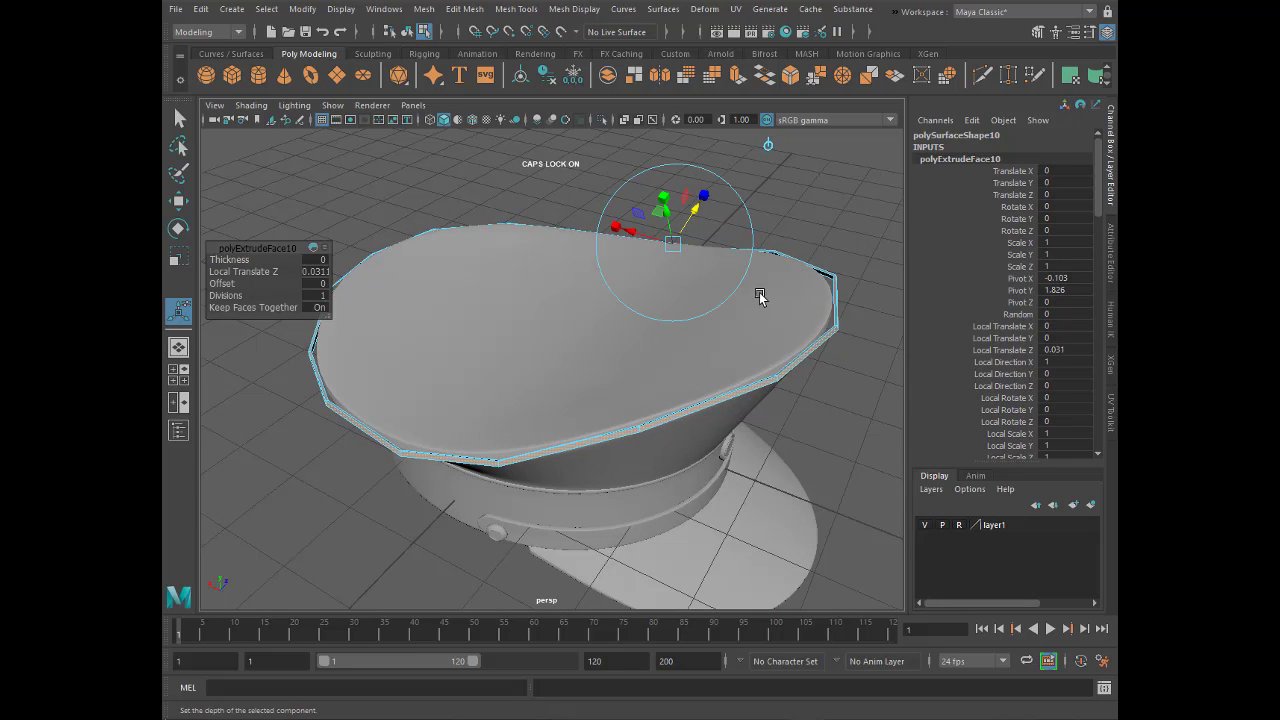
pyautogui.moveTo(834, 296); pyautogui.dragTo(859, 305, button='right')
pyautogui.click(859, 305)
pyautogui.moveTo(809, 369)
pyautogui.keyDown('alt'); pyautogui.mouseDown()
pyautogui.moveTo(697, 309)
pyautogui.moveTo(696, 331)
pyautogui.mouseUp(); pyautogui.keyUp('alt')
# - Fit the rim strip to the crown edge: scale 0.998 X/Z, 1.02 Y, Translate Y -0.015
pyautogui.click(716, 318)
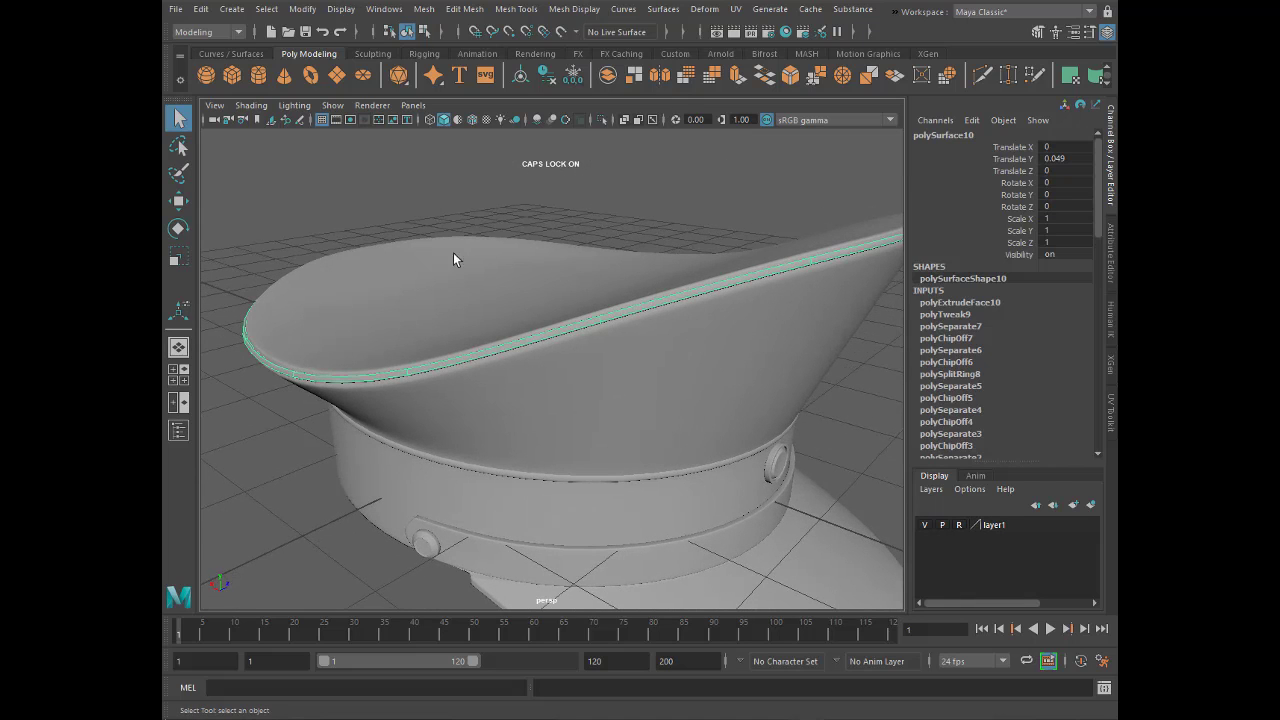
pyautogui.press('r')
pyautogui.moveTo(549, 356); pyautogui.dragTo(550, 349)
pyautogui.press('w')
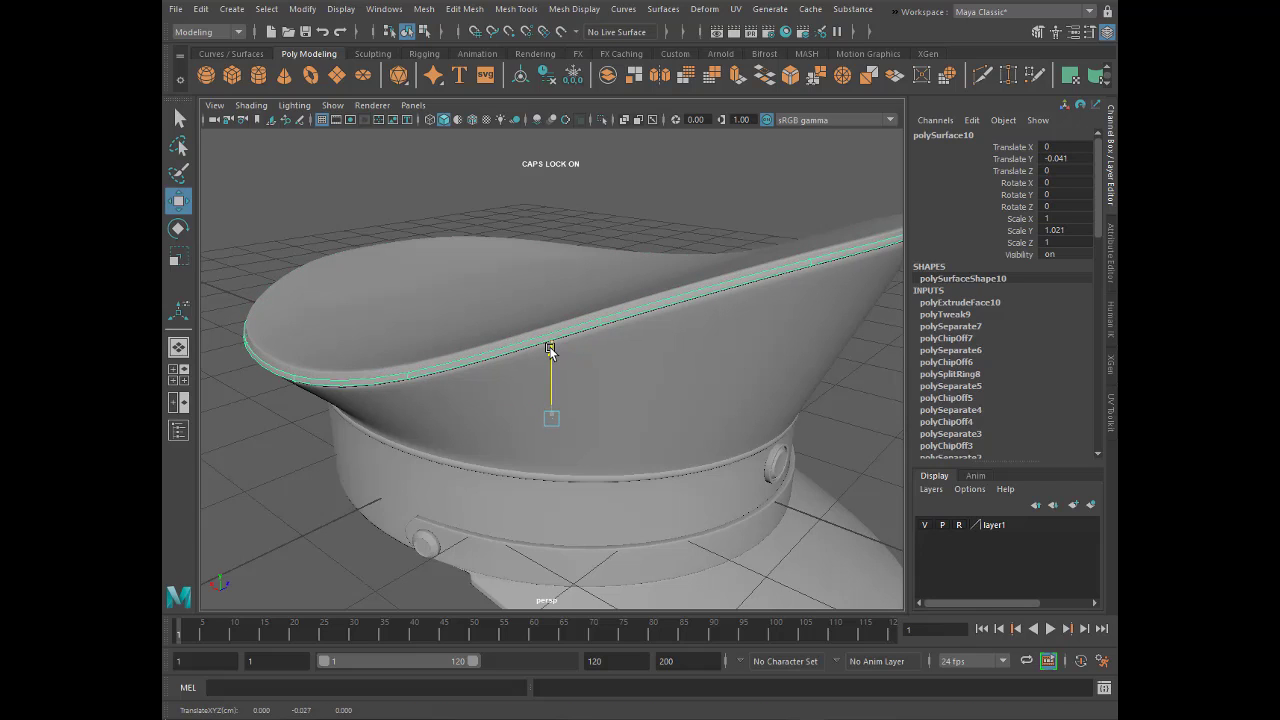
pyautogui.press('r')
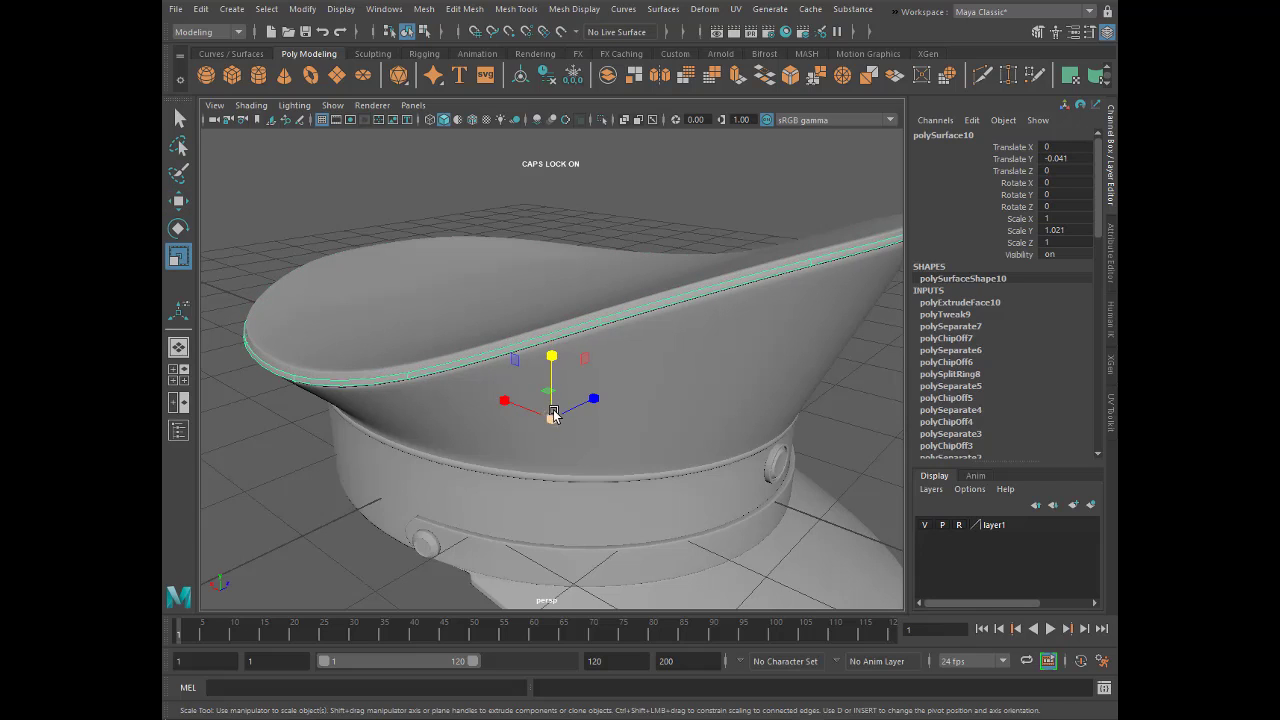
pyautogui.moveTo(552, 418); pyautogui.dragTo(551, 420)
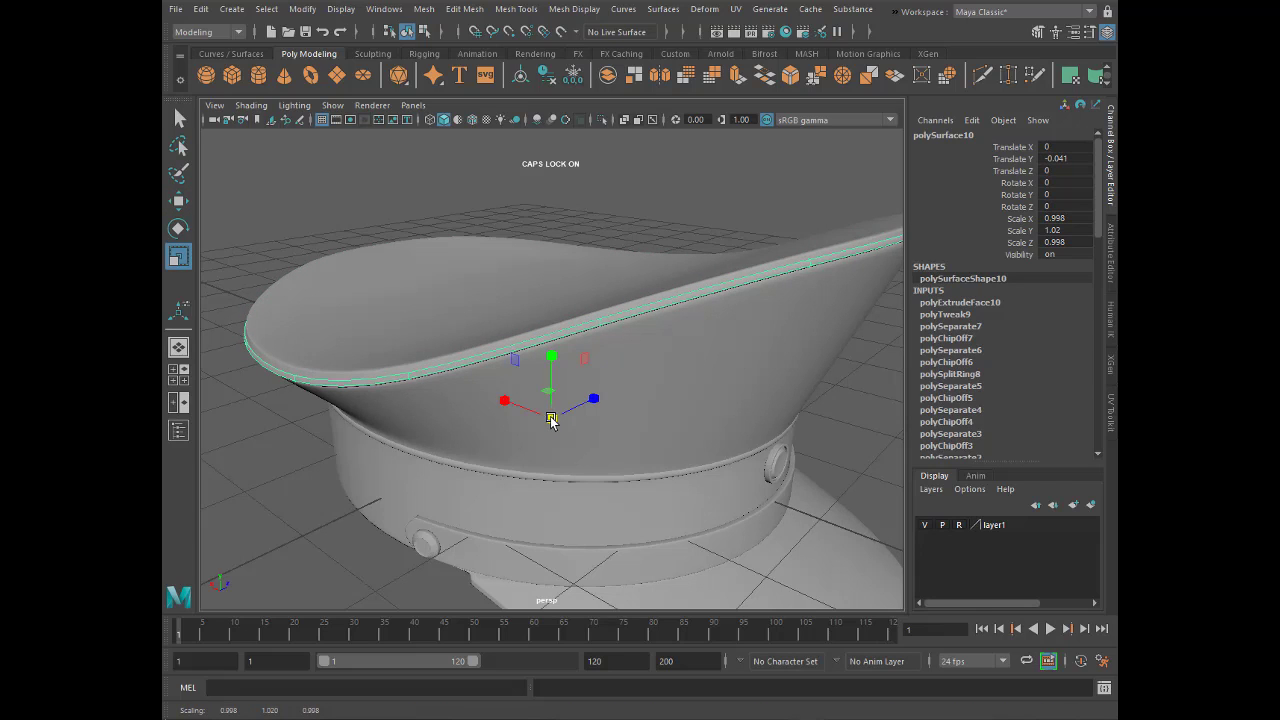
pyautogui.press('w')
pyautogui.moveTo(551, 357); pyautogui.dragTo(553, 354)
# - Delete layer1 from the layer editor
pyautogui.click(318, 433)
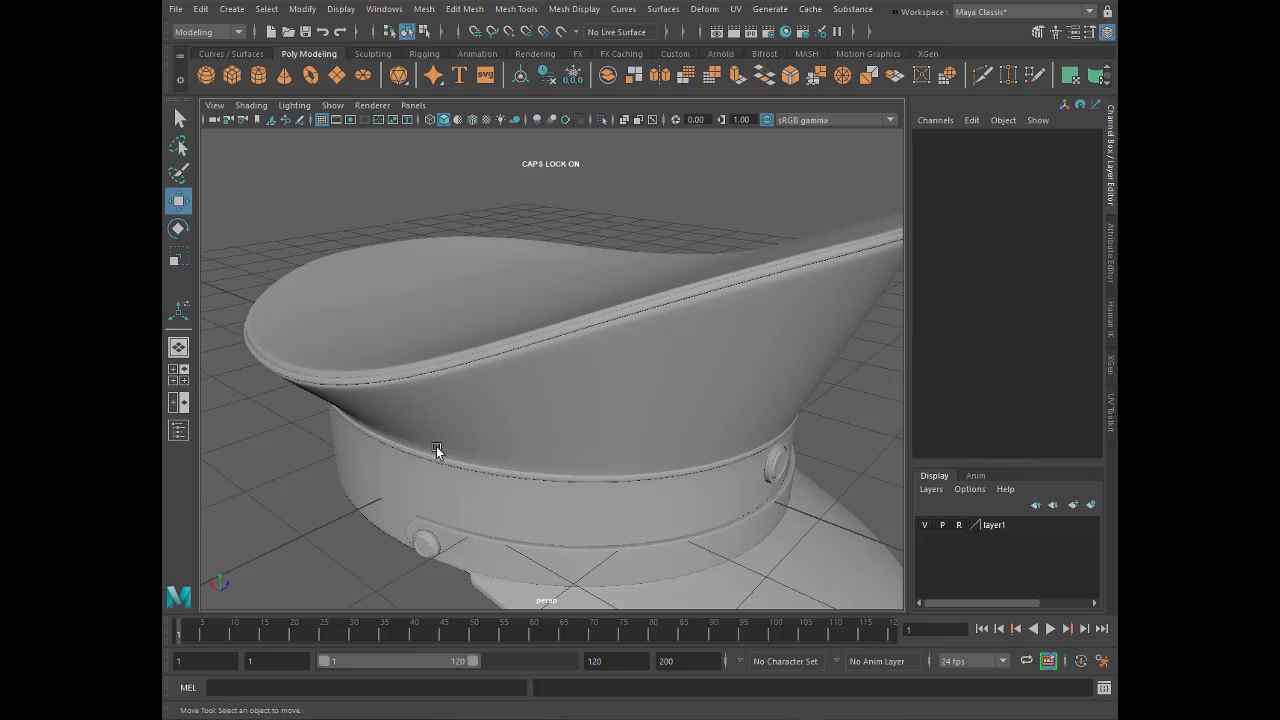
pyautogui.moveTo(434, 449)
pyautogui.keyDown('alt'); pyautogui.mouseDown()
pyautogui.moveTo(349, 451)
pyautogui.moveTo(512, 437)
pyautogui.moveTo(491, 403)
pyautogui.moveTo(417, 446)
pyautogui.moveTo(572, 470)
pyautogui.moveTo(351, 471)
pyautogui.moveTo(691, 466)
pyautogui.moveTo(683, 480)
pyautogui.moveTo(575, 470)
pyautogui.moveTo(669, 470)
pyautogui.moveTo(551, 443)
pyautogui.mouseUp(); pyautogui.keyUp('alt')
pyautogui.click(479, 338)
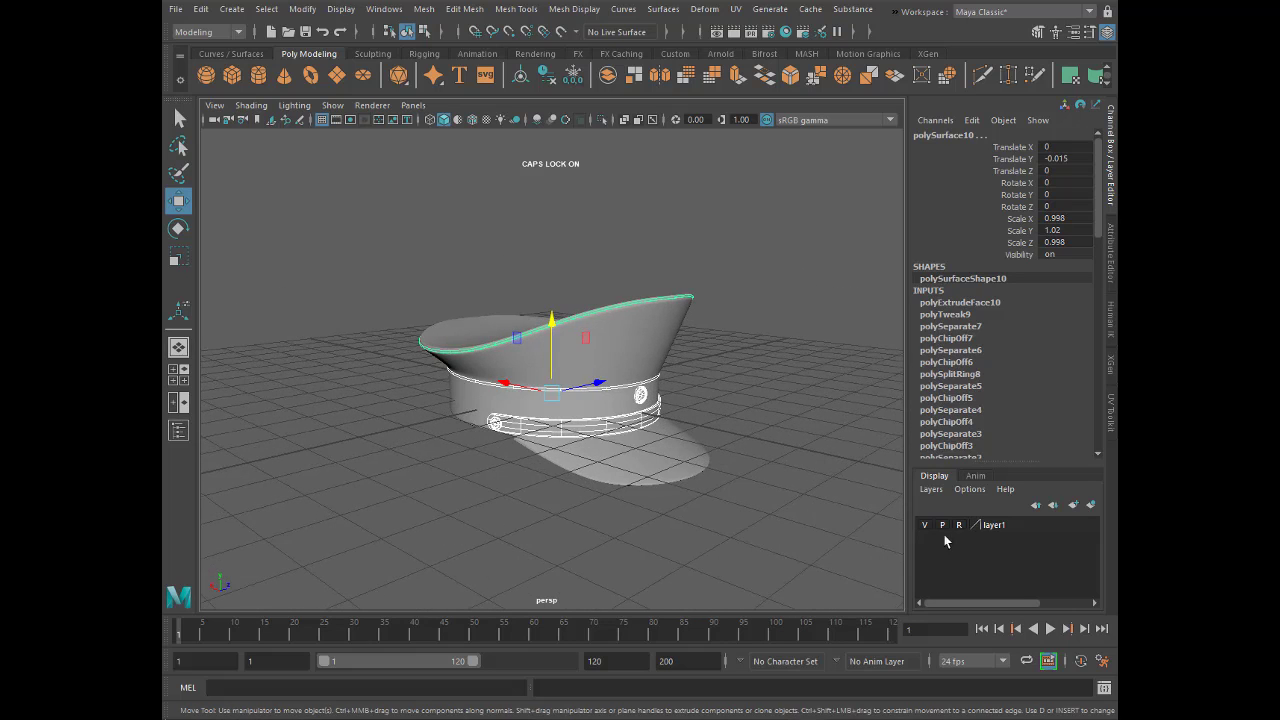
pyautogui.rightClick(989, 521)
pyautogui.click(1024, 668)
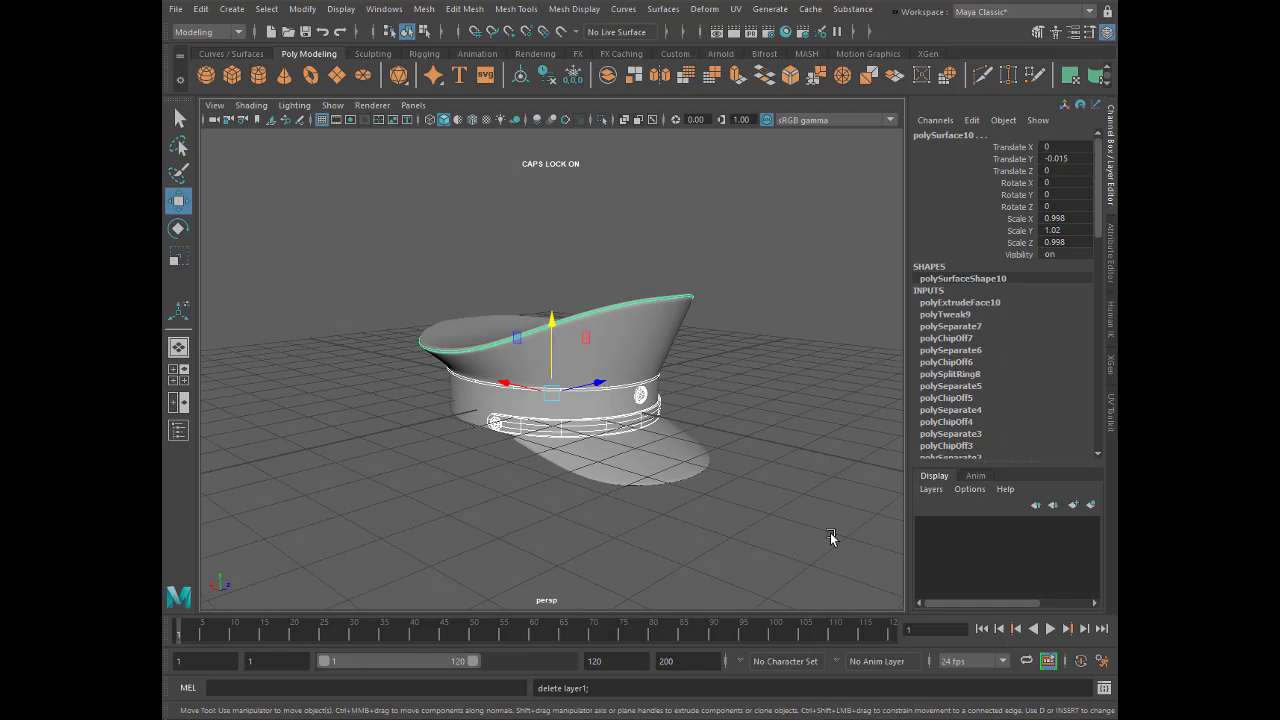